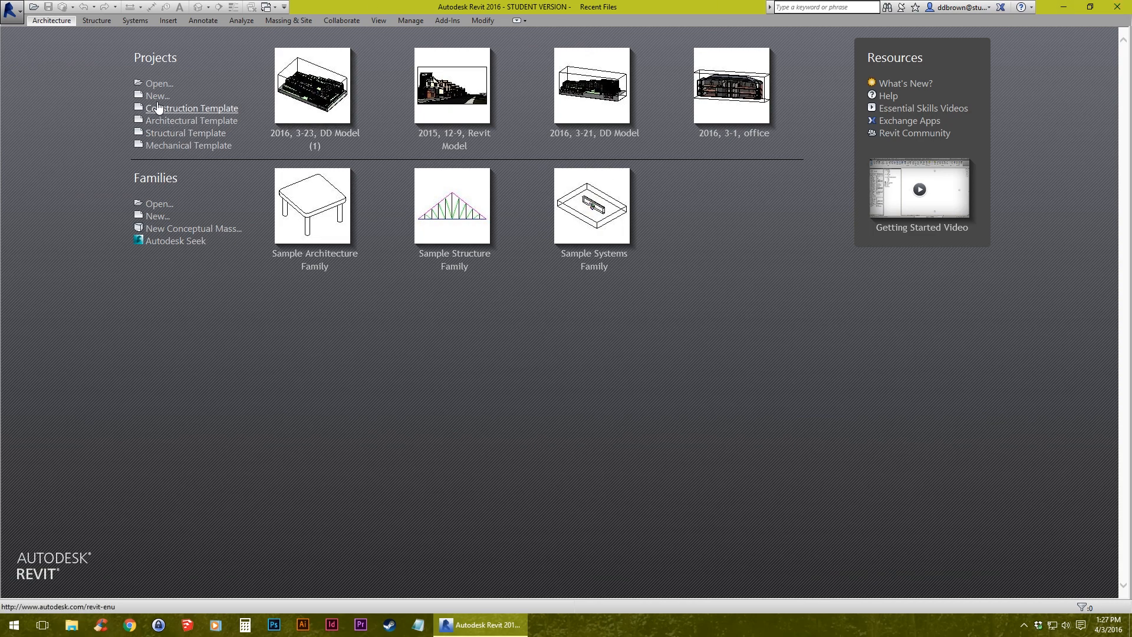
- Create a new project from the Residential-Default.rte template in the US Imperial folder
{"action": "left_click", "coordinate": [11, 11]}
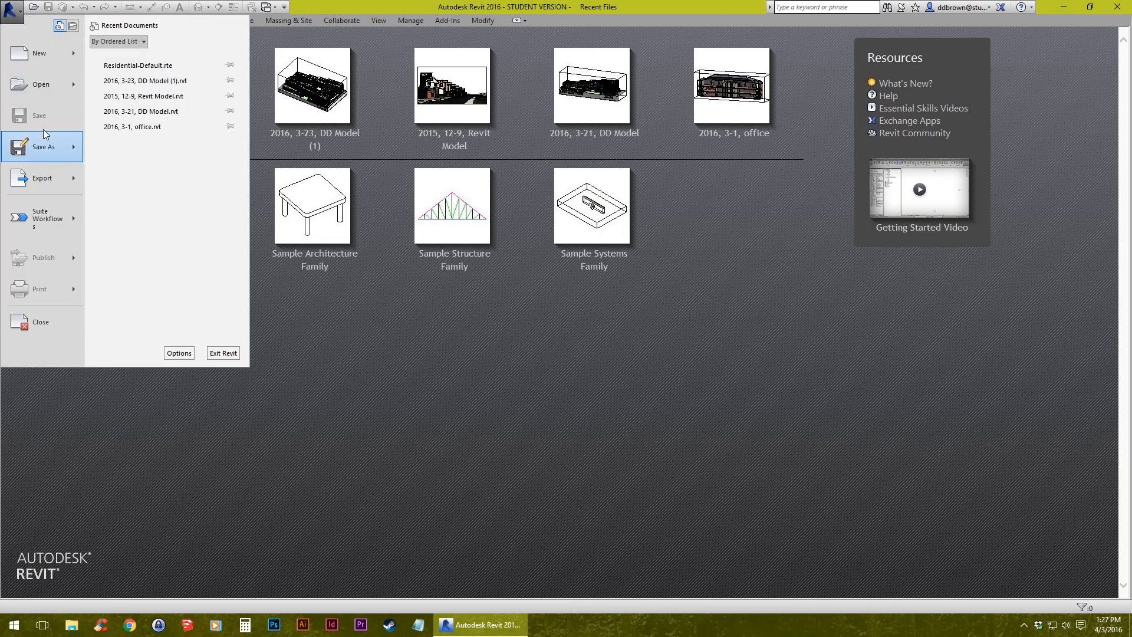
{"action": "mouse_move", "coordinate": [73, 54]}
{"action": "left_click", "coordinate": [198, 62]}
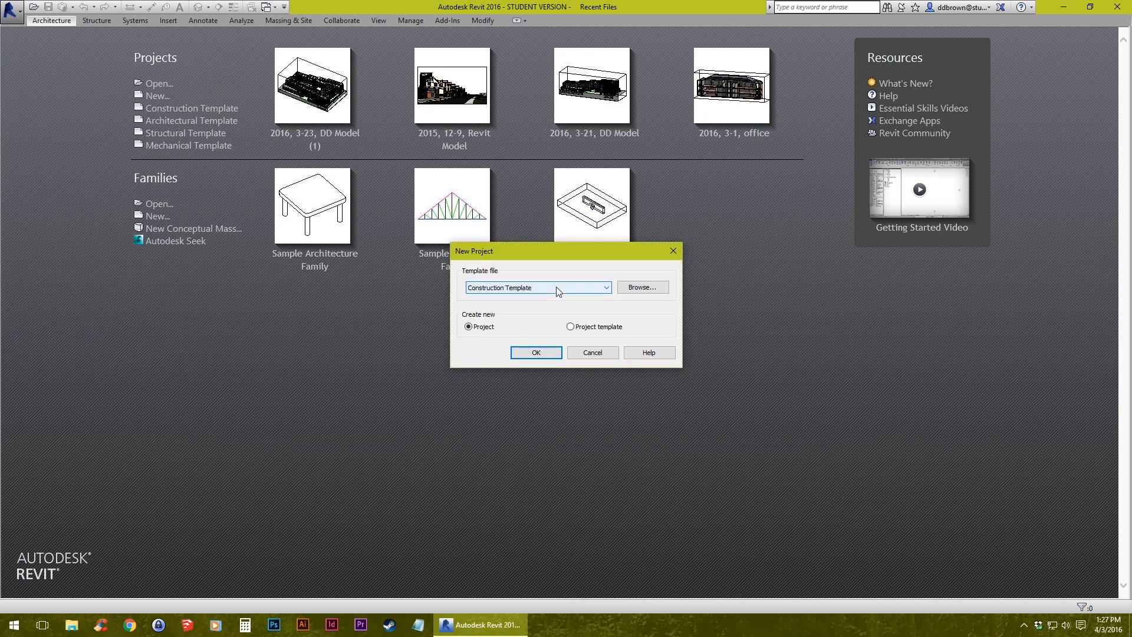
{"action": "left_click", "coordinate": [648, 288]}
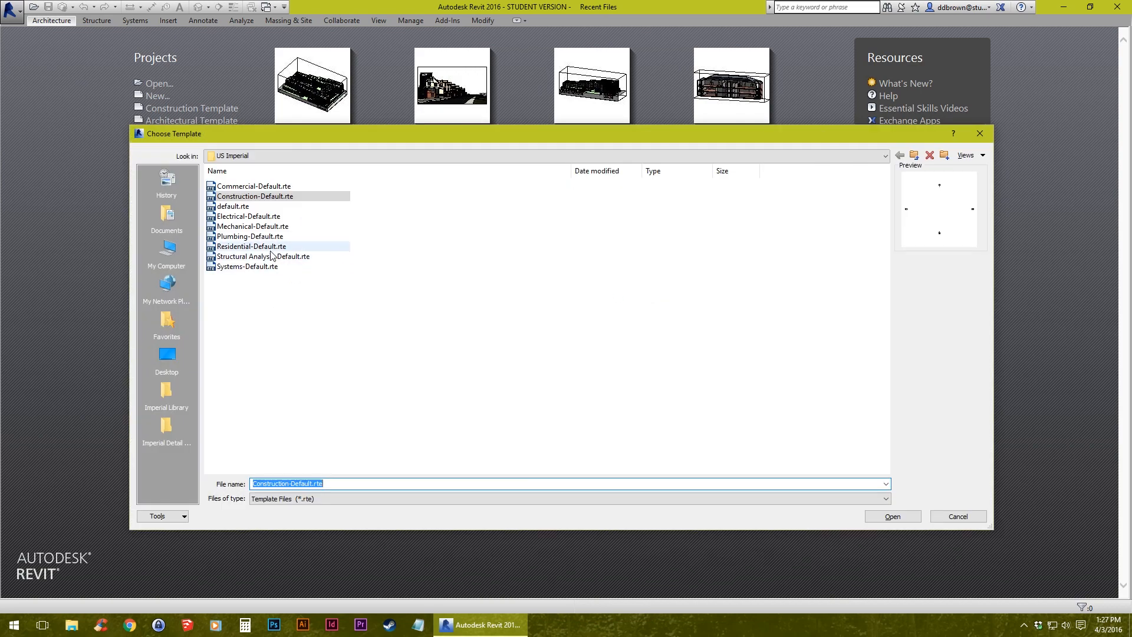
{"action": "left_click", "coordinate": [271, 246]}
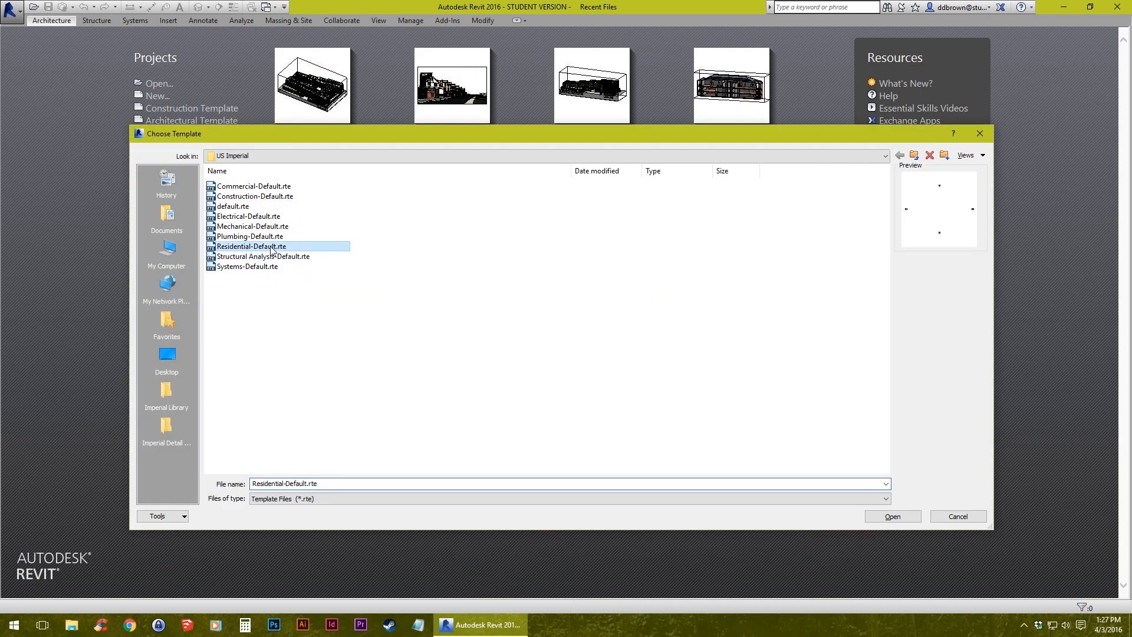
{"action": "left_click", "coordinate": [893, 517]}
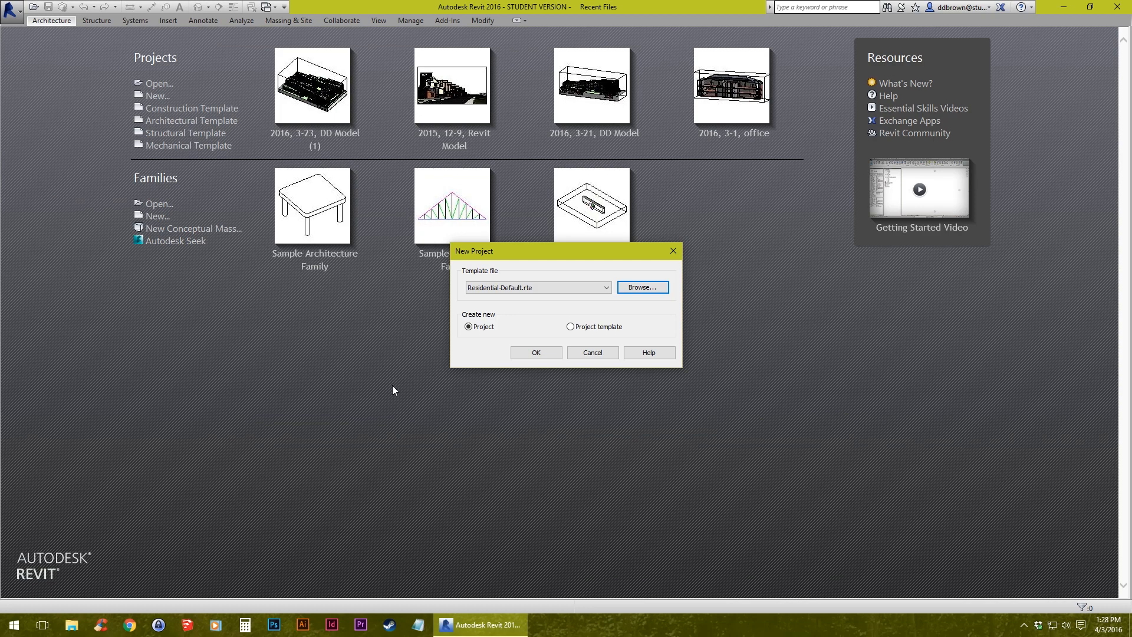
{"action": "left_click", "coordinate": [538, 353]}
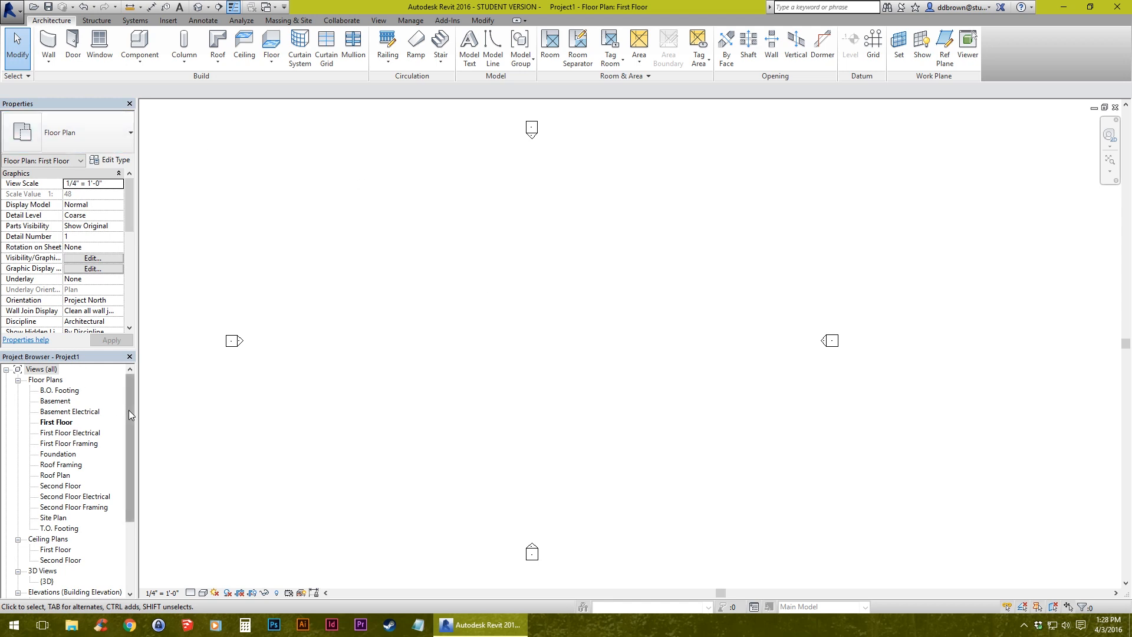
- Examine the properties of the First Floor plan view and of the west elevation marker and its view
{"action": "left_click_drag", "start_coordinate": [128, 409], "coordinate": [128, 351]}
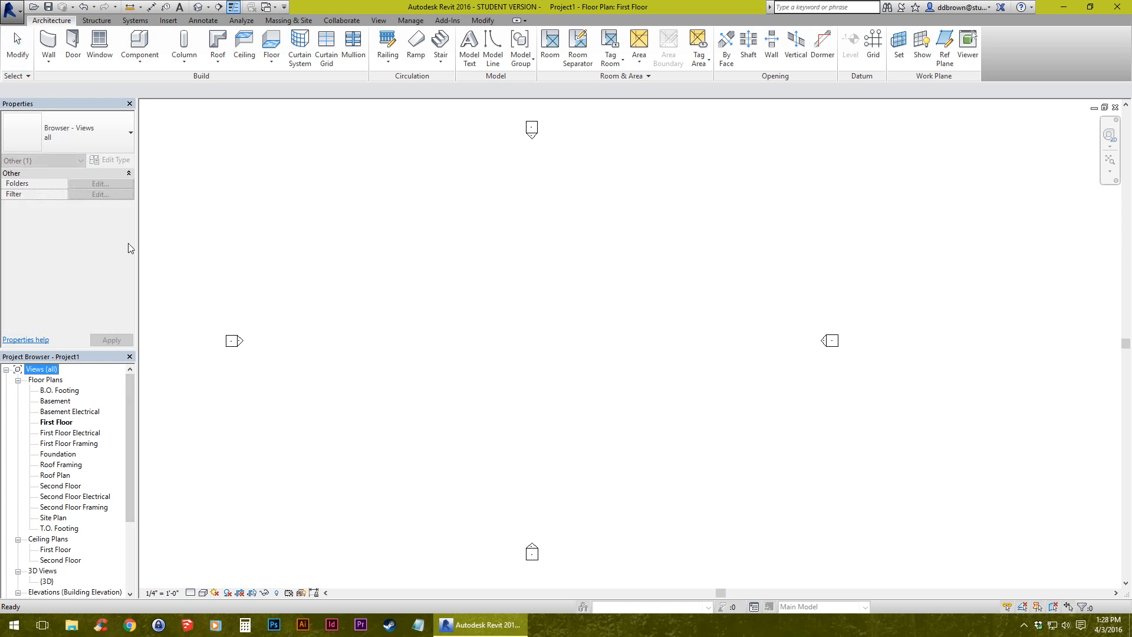
{"action": "left_click", "coordinate": [170, 255]}
{"action": "mouse_move", "coordinate": [127, 200]}
{"action": "left_mouse_down"}
{"action": "mouse_move", "coordinate": [127, 221]}
{"action": "mouse_move", "coordinate": [127, 201]}
{"action": "left_mouse_up"}
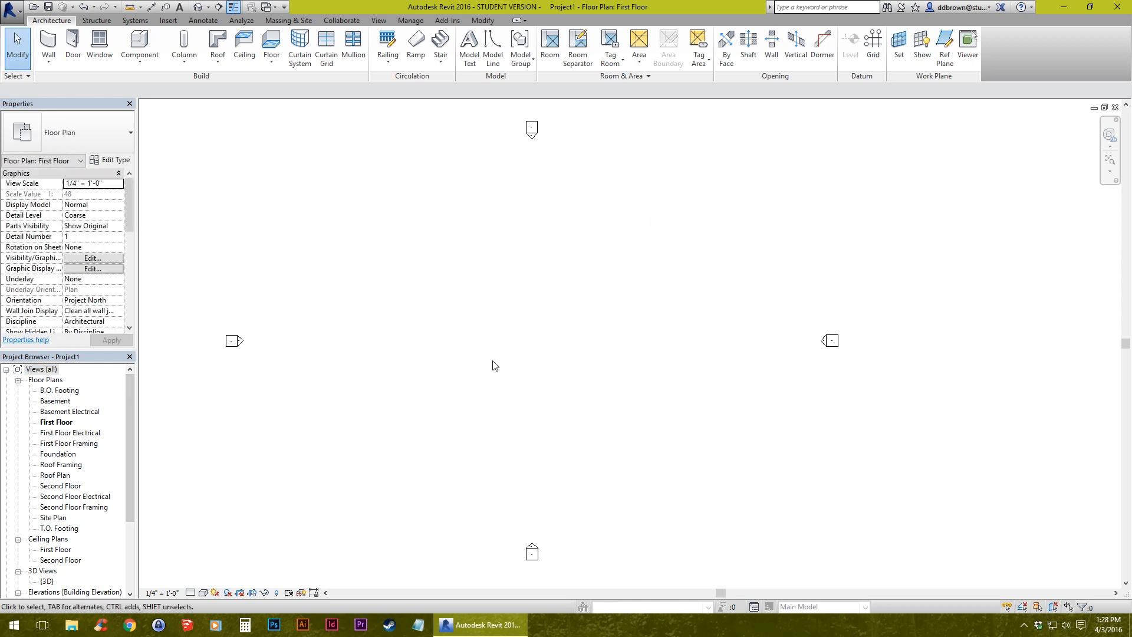
{"action": "left_click_drag", "start_coordinate": [324, 246], "coordinate": [632, 468]}
{"action": "left_click_drag", "start_coordinate": [128, 217], "coordinate": [130, 312]}
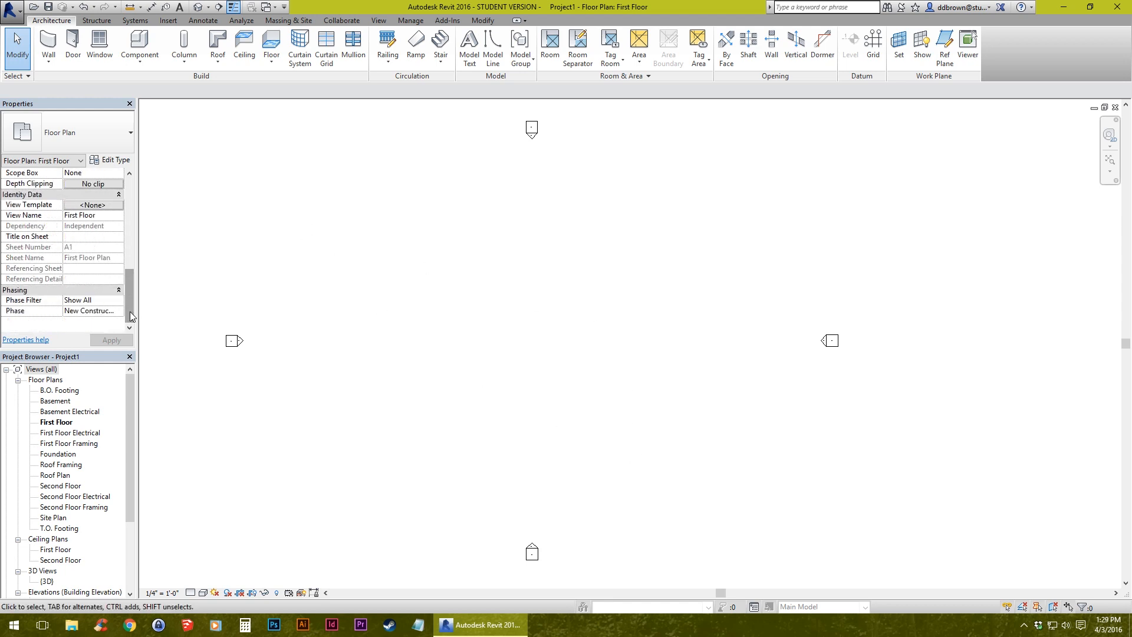
{"action": "left_click", "coordinate": [232, 340]}
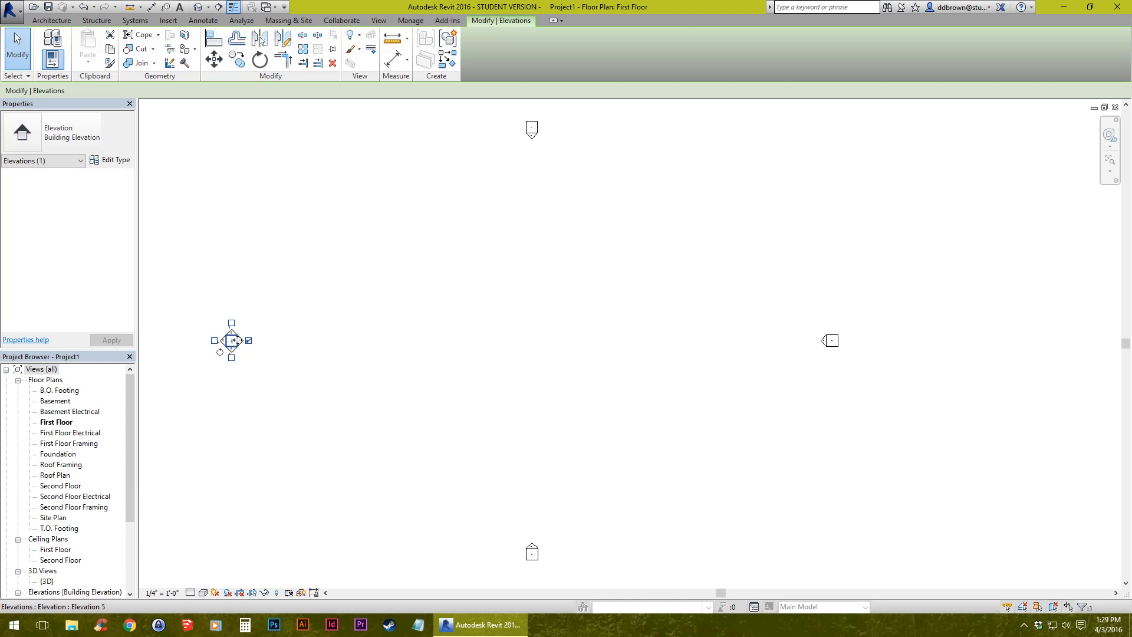
{"action": "left_click", "coordinate": [258, 355]}
{"action": "left_click", "coordinate": [239, 340]}
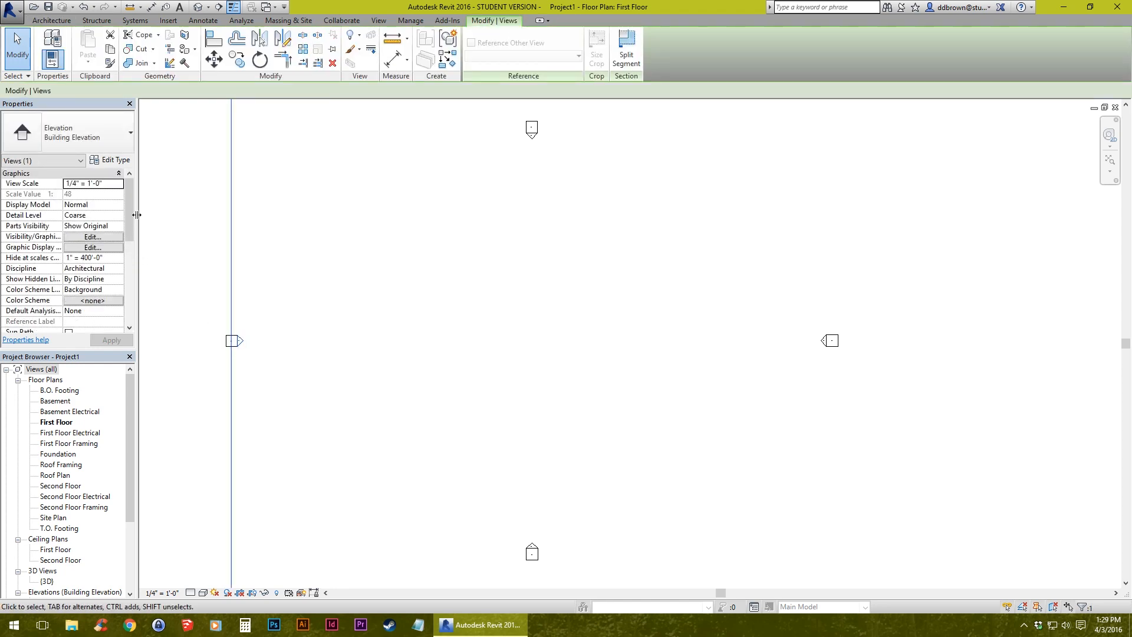
{"action": "mouse_move", "coordinate": [129, 222]}
{"action": "left_mouse_down"}
{"action": "mouse_move", "coordinate": [127, 281]}
{"action": "mouse_move", "coordinate": [130, 237]}
{"action": "left_mouse_up"}
{"action": "left_click", "coordinate": [466, 351]}
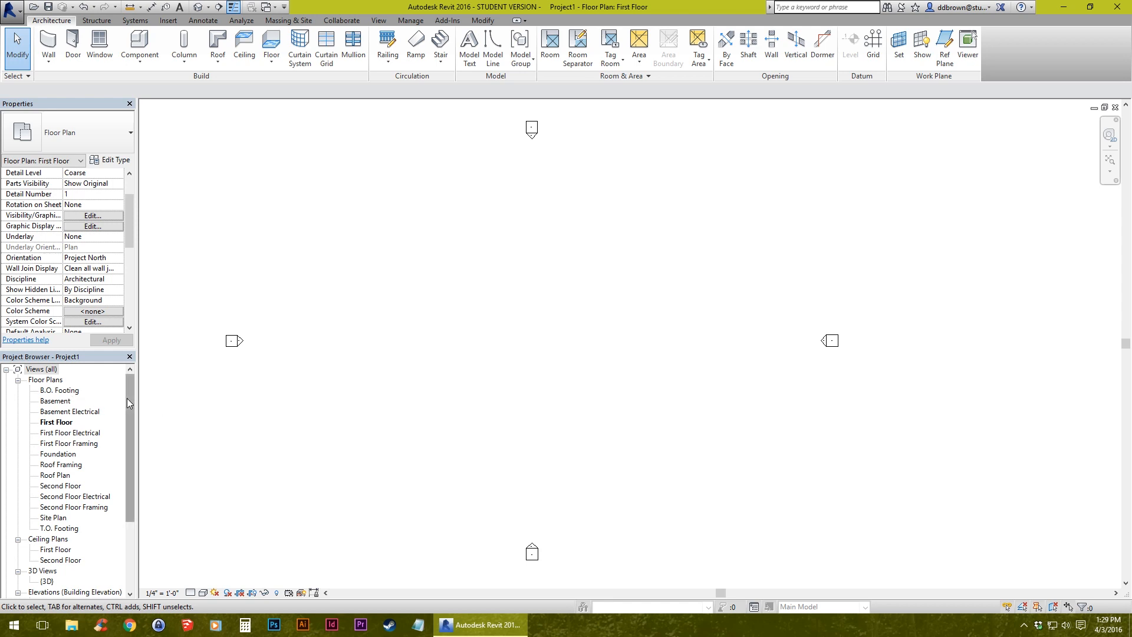
- Look through the floor plans, ceiling plans, 3D views and elevations listed in the Project Browser
{"action": "left_click_drag", "start_coordinate": [128, 399], "coordinate": [126, 391]}
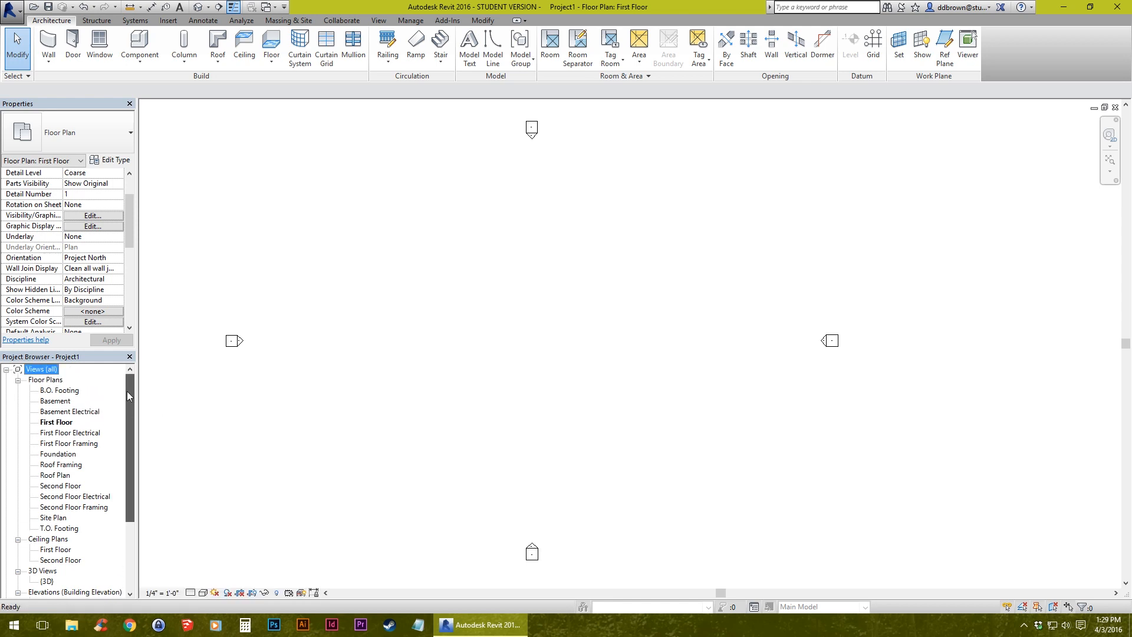
{"action": "left_click", "coordinate": [69, 443]}
{"action": "scroll", "coordinate": [80, 469], "scroll_direction": "down", "scroll_amount": 1}
{"action": "scroll", "coordinate": [79, 533], "scroll_direction": "down", "scroll_amount": 2}
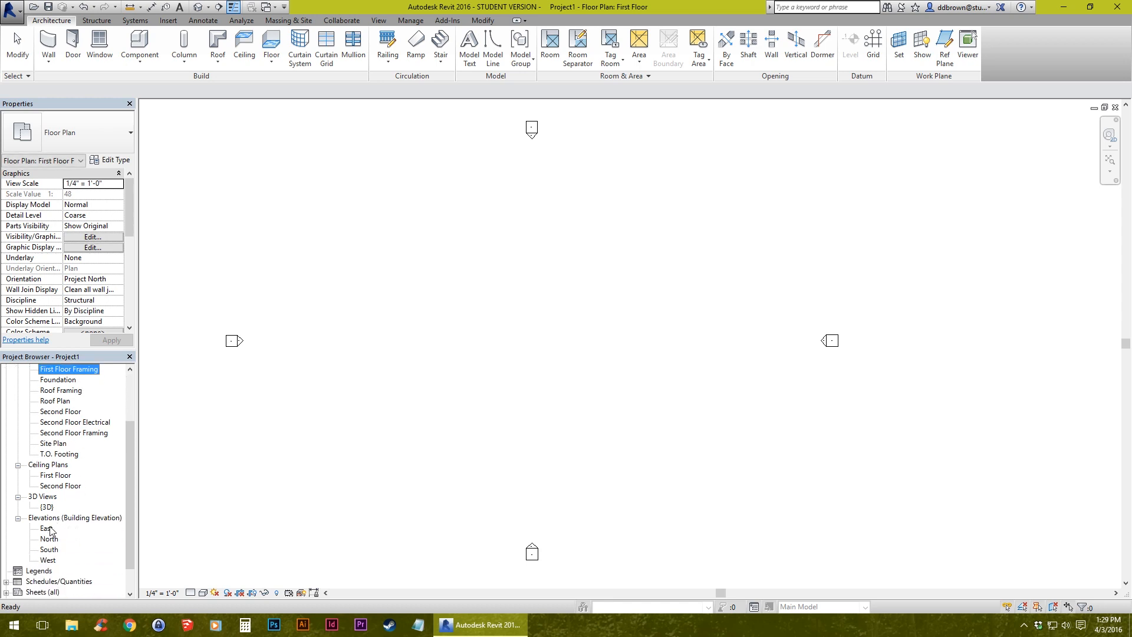
{"action": "scroll", "coordinate": [49, 551], "scroll_direction": "down", "scroll_amount": 1}
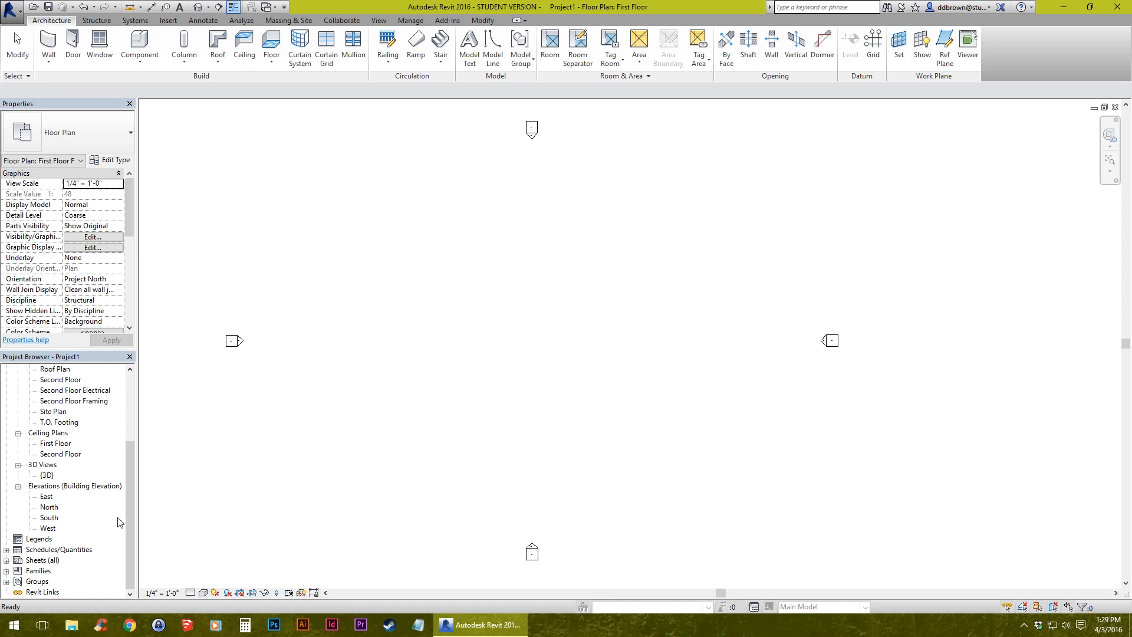
{"action": "mouse_move", "coordinate": [131, 517]}
{"action": "left_mouse_down"}
{"action": "mouse_move", "coordinate": [132, 494]}
{"action": "mouse_move", "coordinate": [132, 509]}
{"action": "left_mouse_up"}
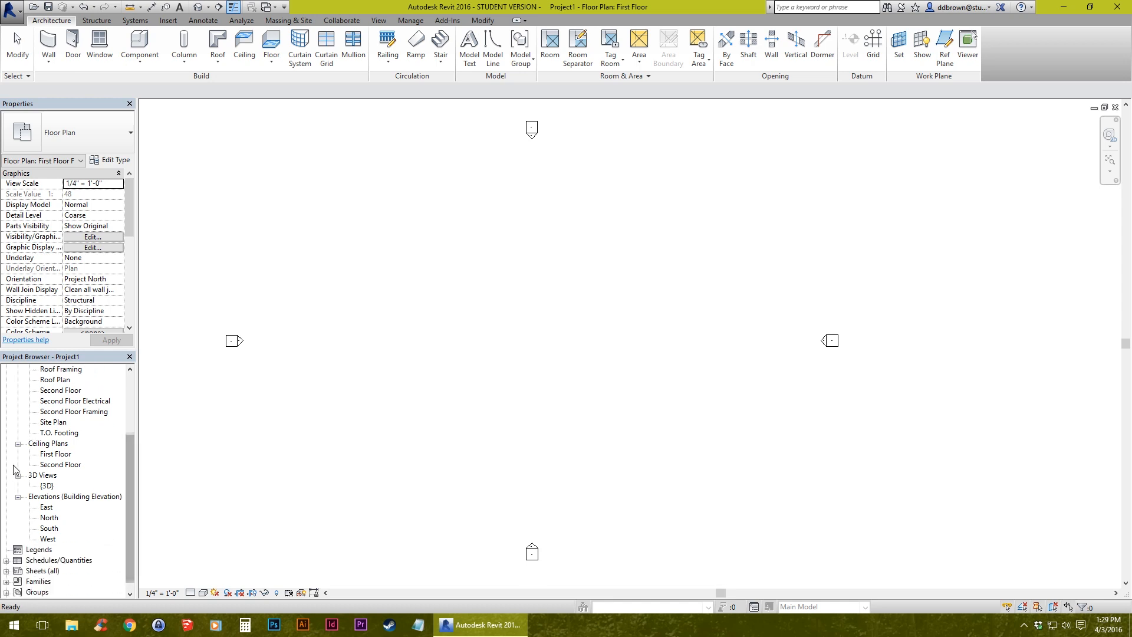
{"action": "scroll", "coordinate": [49, 546], "scroll_direction": "up", "scroll_amount": 2}
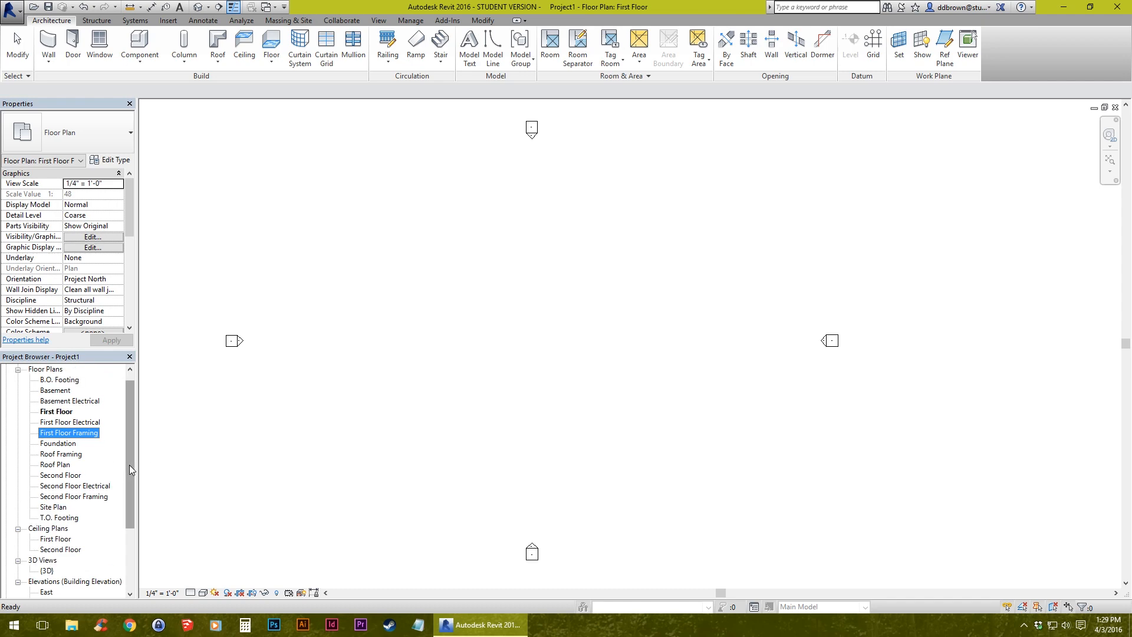
{"action": "left_click_drag", "start_coordinate": [129, 465], "coordinate": [125, 392]}
- Dock the Properties palette on the opposite side of the drawing area from the Project Browser
{"action": "left_click_drag", "start_coordinate": [85, 105], "coordinate": [1128, 277]}
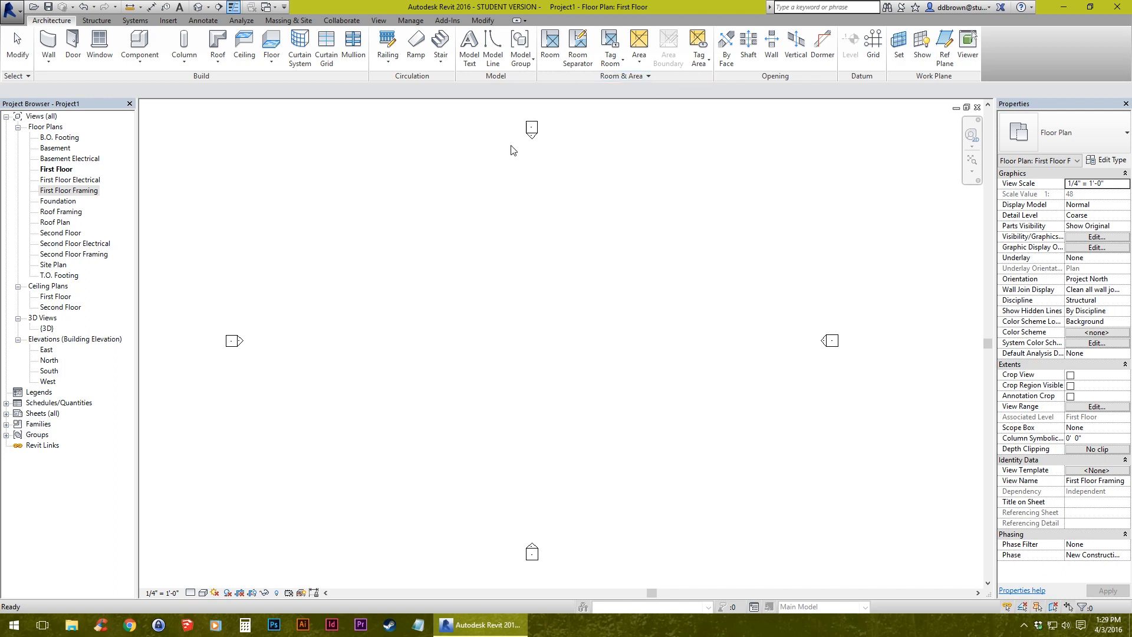
- Close the Properties palette and the Project Browser, and turn both back on through the user interface display settings
{"action": "left_click", "coordinate": [1126, 103]}
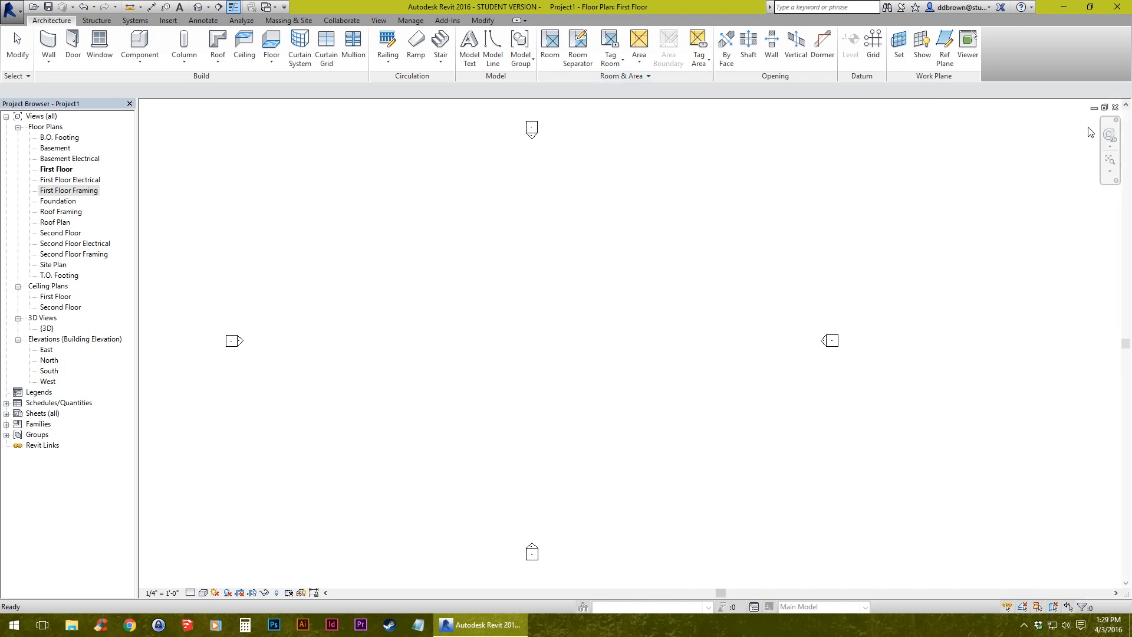
{"action": "left_click", "coordinate": [130, 105]}
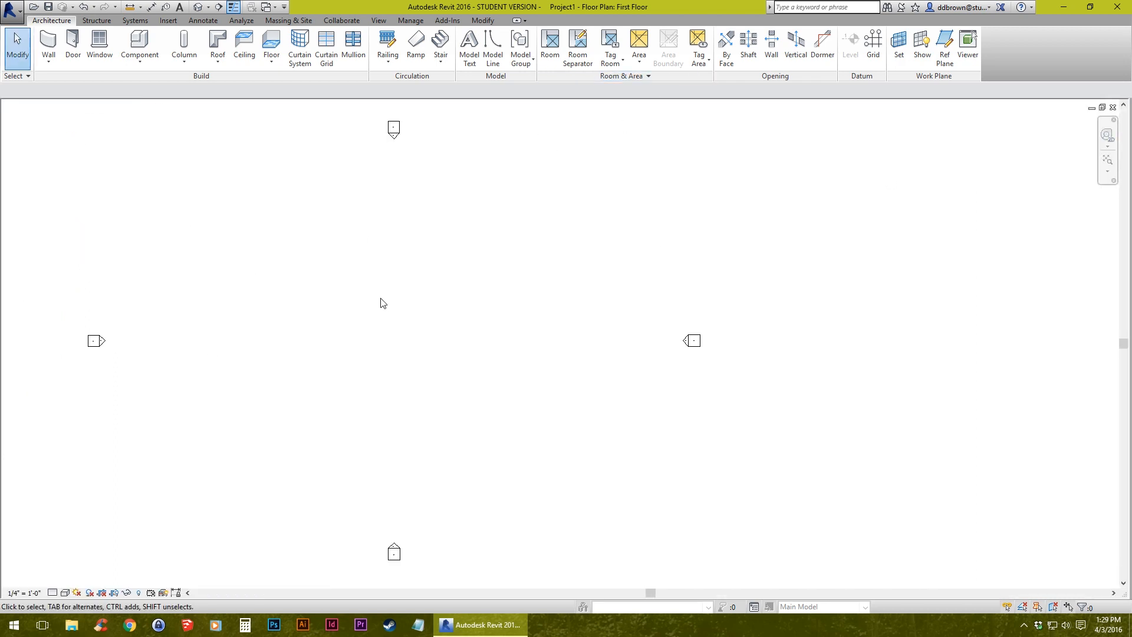
{"action": "left_click", "coordinate": [378, 20]}
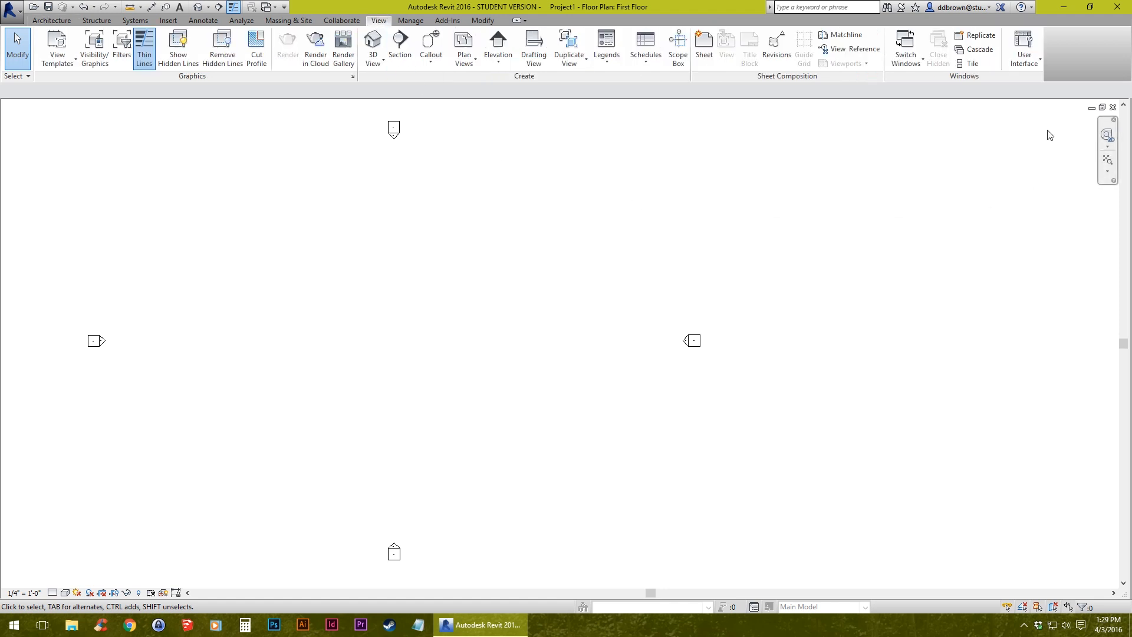
{"action": "left_click", "coordinate": [1036, 66]}
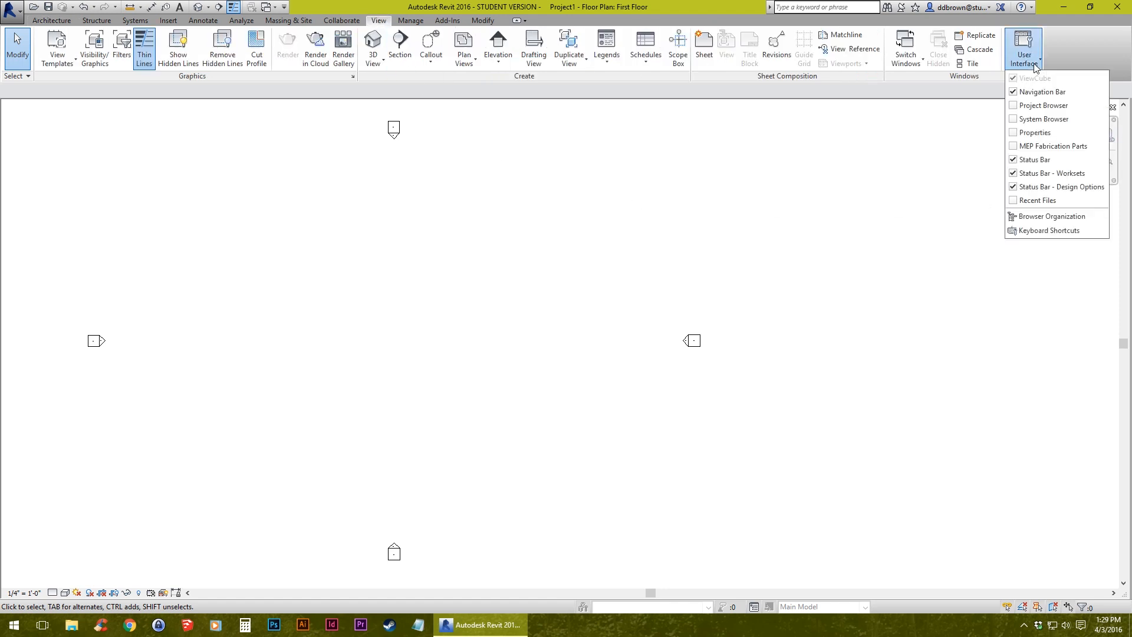
{"action": "left_click", "coordinate": [1021, 133]}
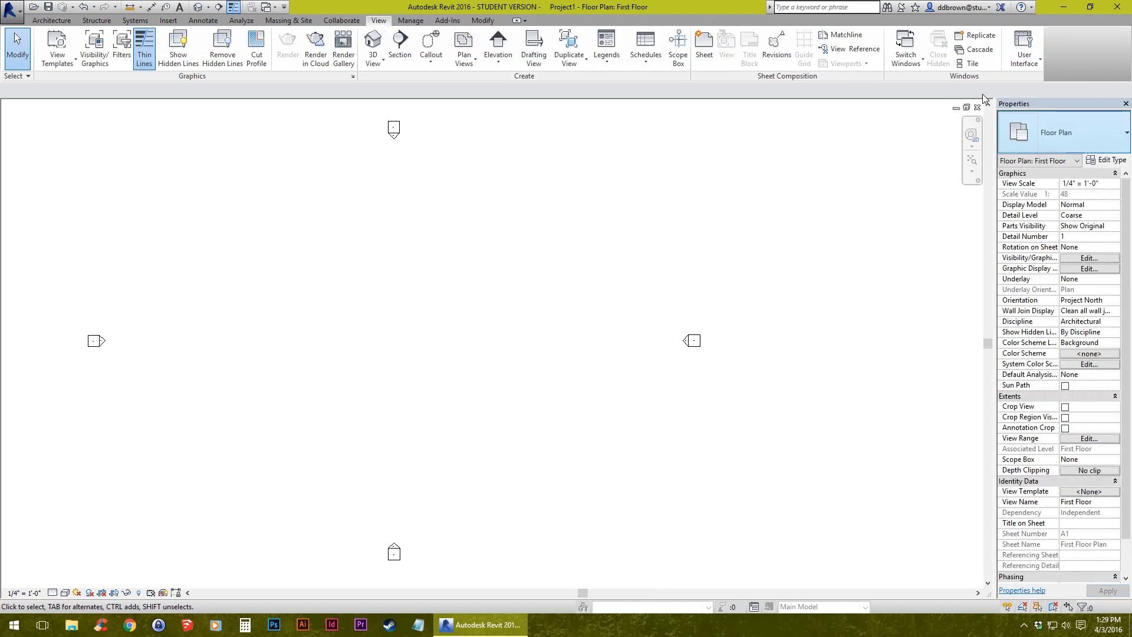
{"action": "left_click", "coordinate": [1015, 53]}
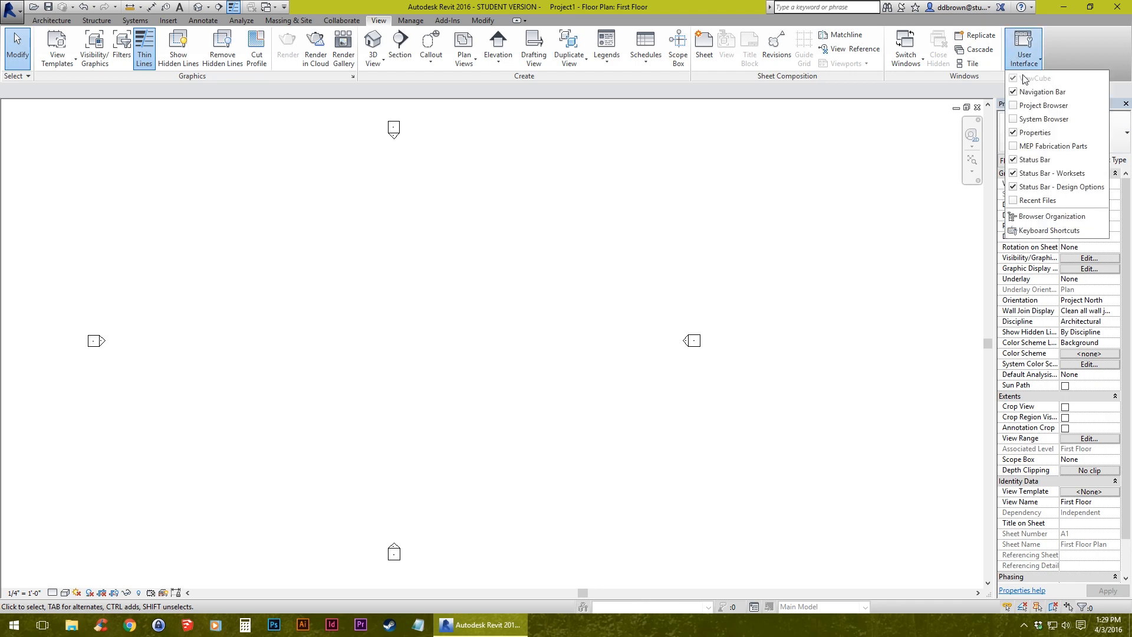
{"action": "left_click", "coordinate": [1015, 106]}
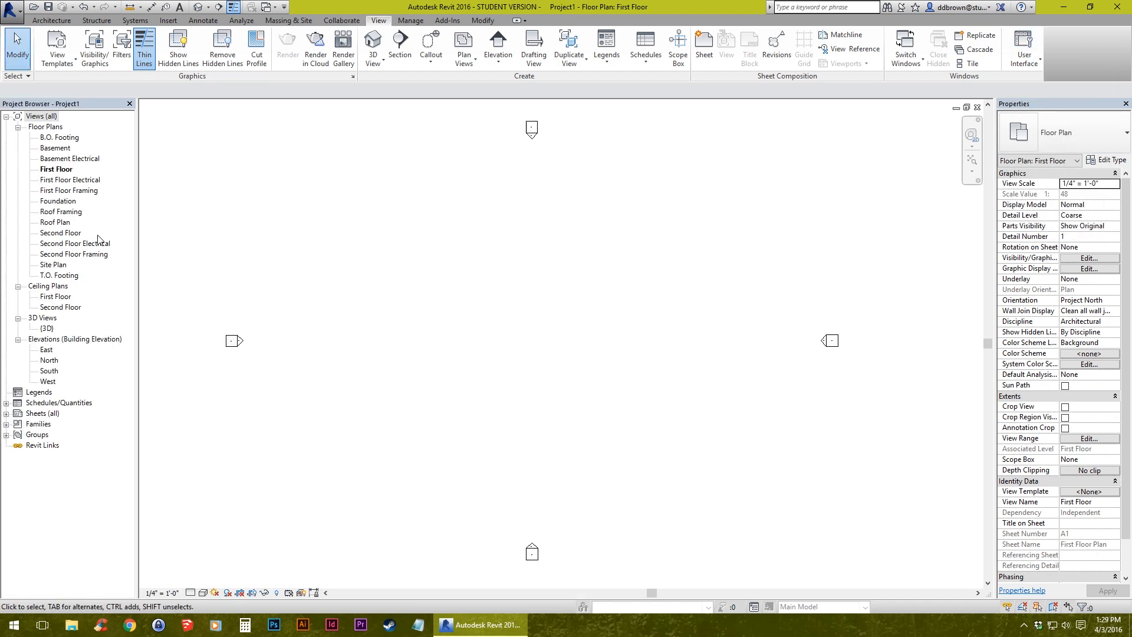
- Delete the B.O. Footing, T.O. Footing and Foundation views and every Electrical and Framing view from the floor plans
{"action": "left_click", "coordinate": [69, 138]}
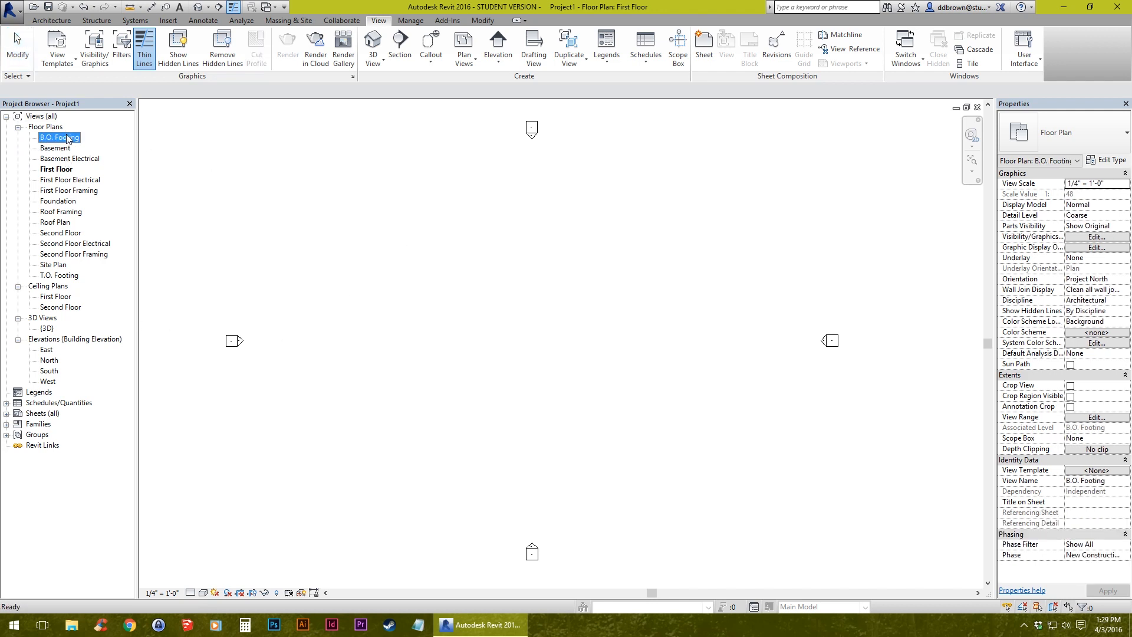
{"action": "left_click", "coordinate": [79, 159], "text": "ctrl"}
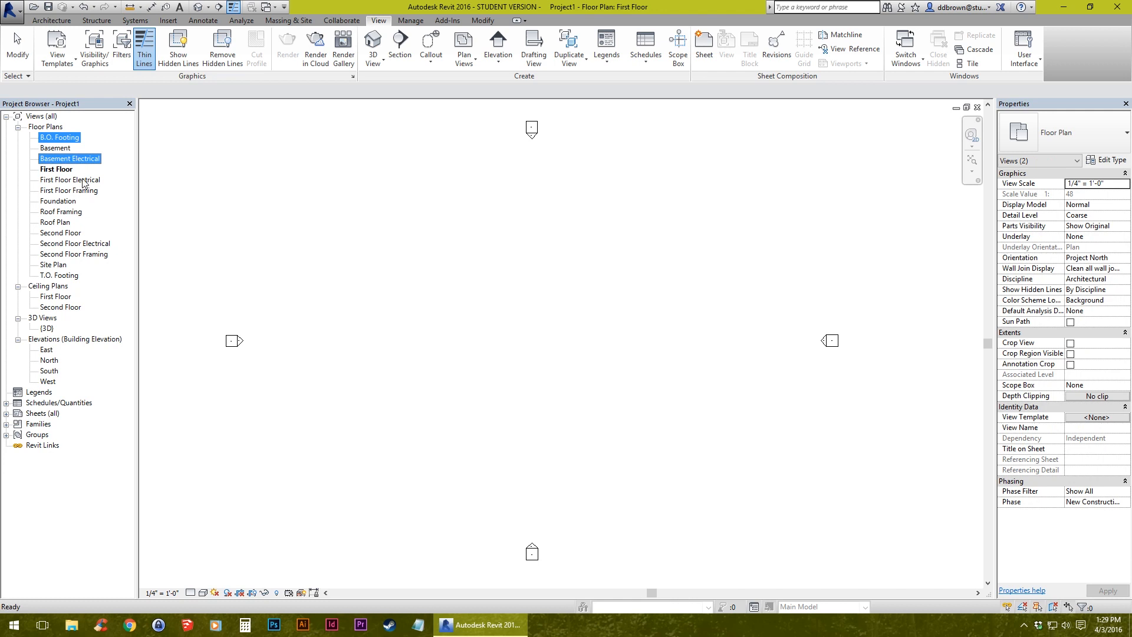
{"action": "left_click", "coordinate": [83, 180], "text": "ctrl"}
{"action": "left_click", "coordinate": [83, 192], "text": "ctrl"}
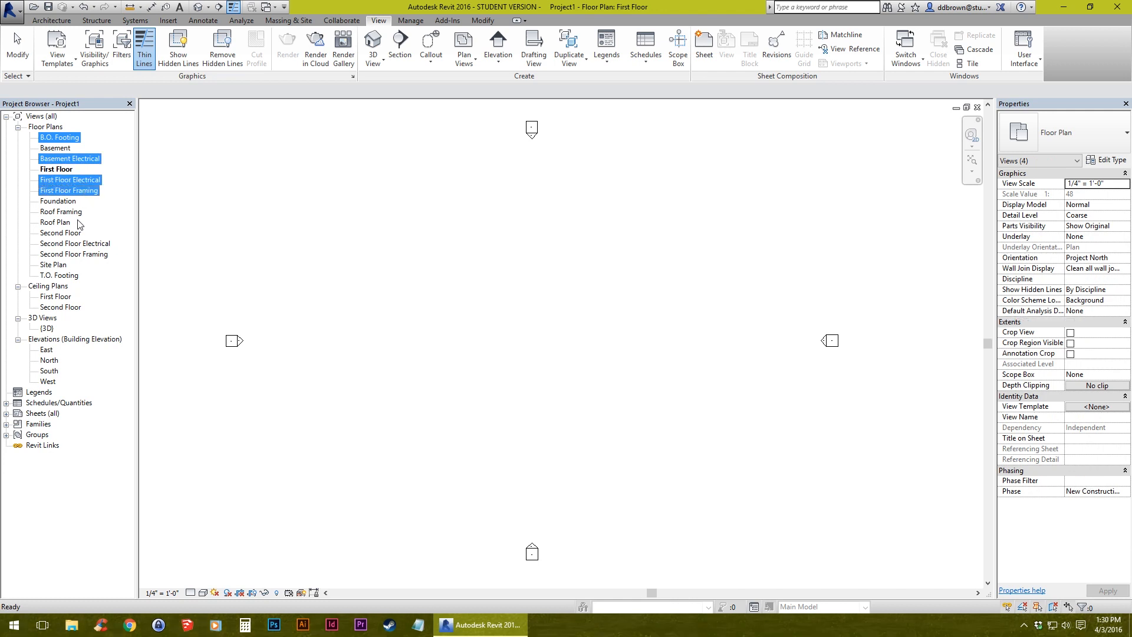
{"action": "left_click", "coordinate": [66, 202], "text": "ctrl"}
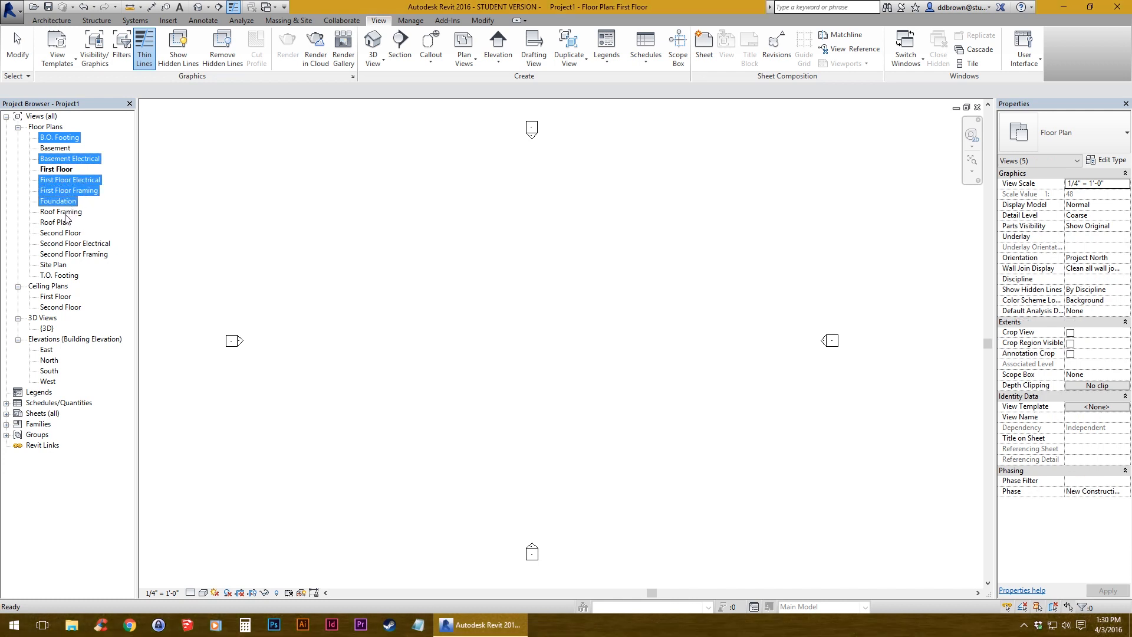
{"action": "left_click", "coordinate": [66, 212], "text": "ctrl"}
{"action": "left_click", "coordinate": [74, 245], "text": "ctrl"}
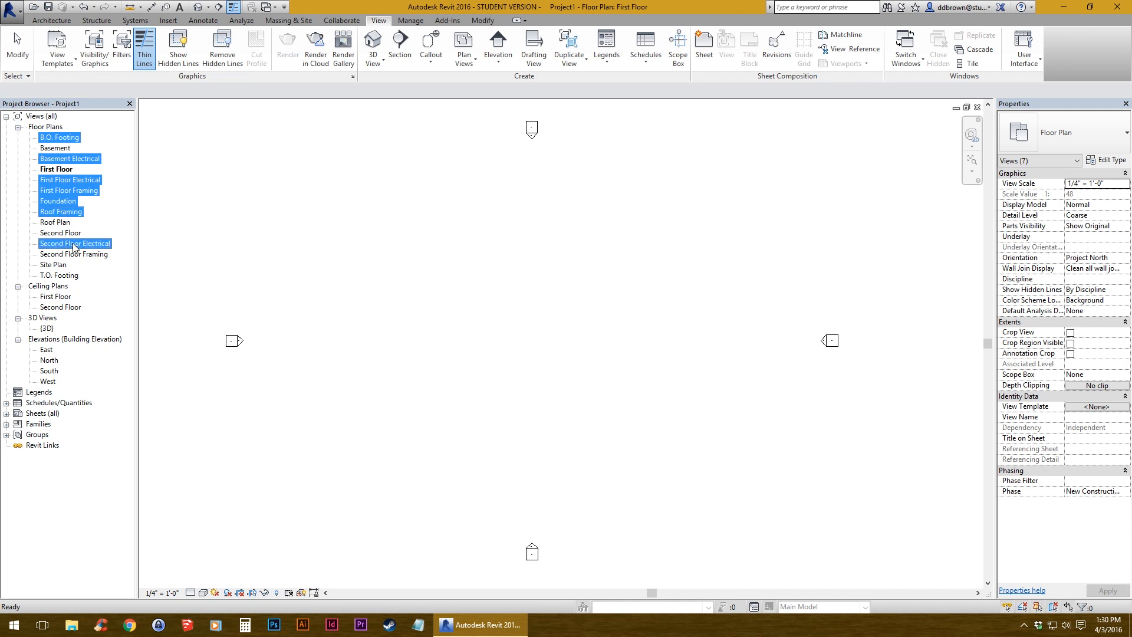
{"action": "left_click", "coordinate": [78, 255], "text": "ctrl"}
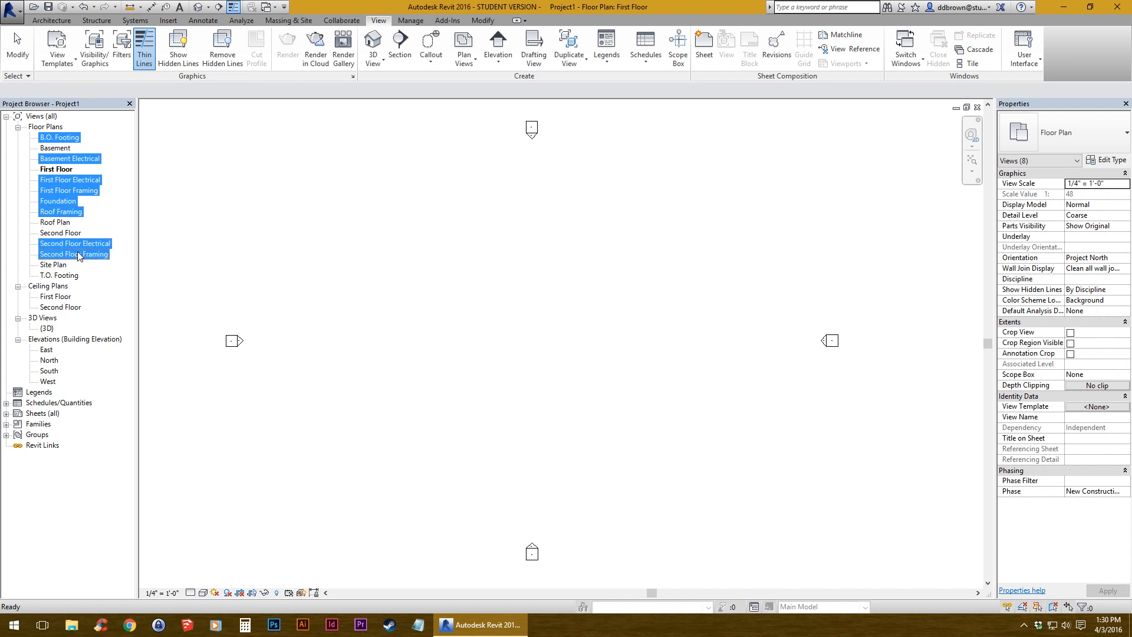
{"action": "left_click", "coordinate": [59, 275], "text": "ctrl"}
{"action": "right_click", "coordinate": [61, 277]}
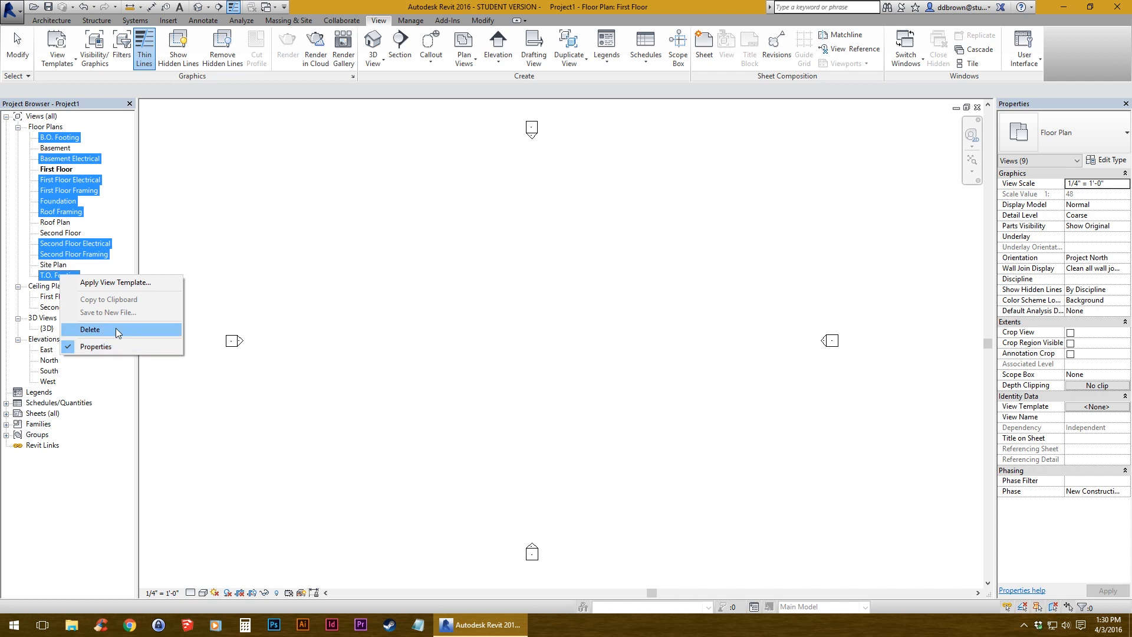
{"action": "left_click", "coordinate": [116, 329]}
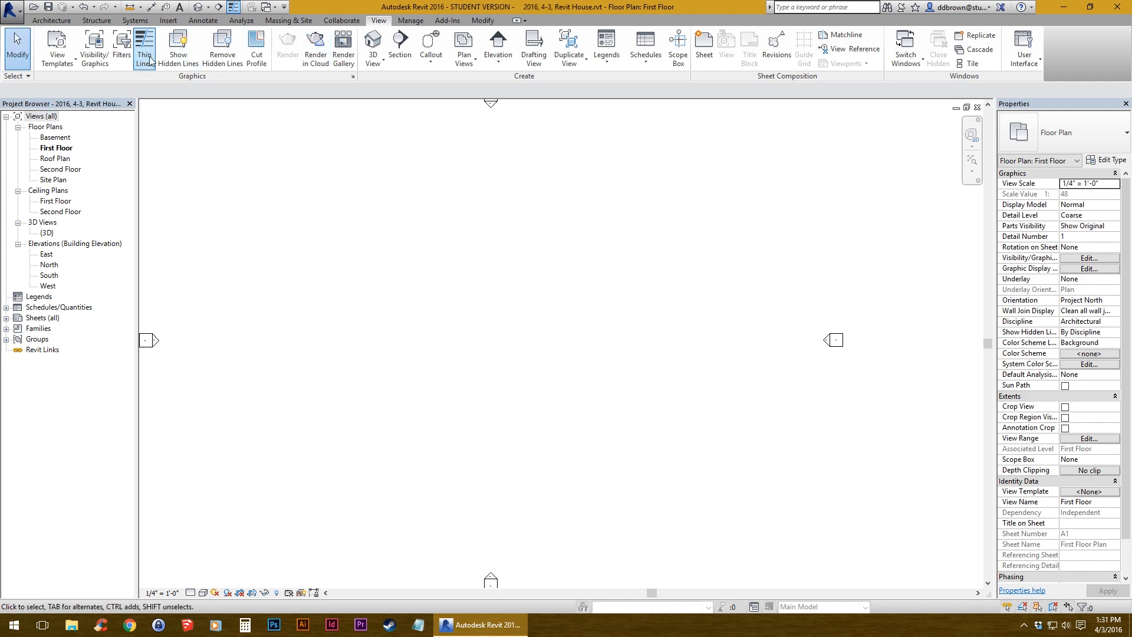
- Start a CAD import and choose Lovell_Beach_House.dwg from the A4 - Precedent 2D Illustrator Diagrams folder
{"action": "left_click", "coordinate": [174, 22]}
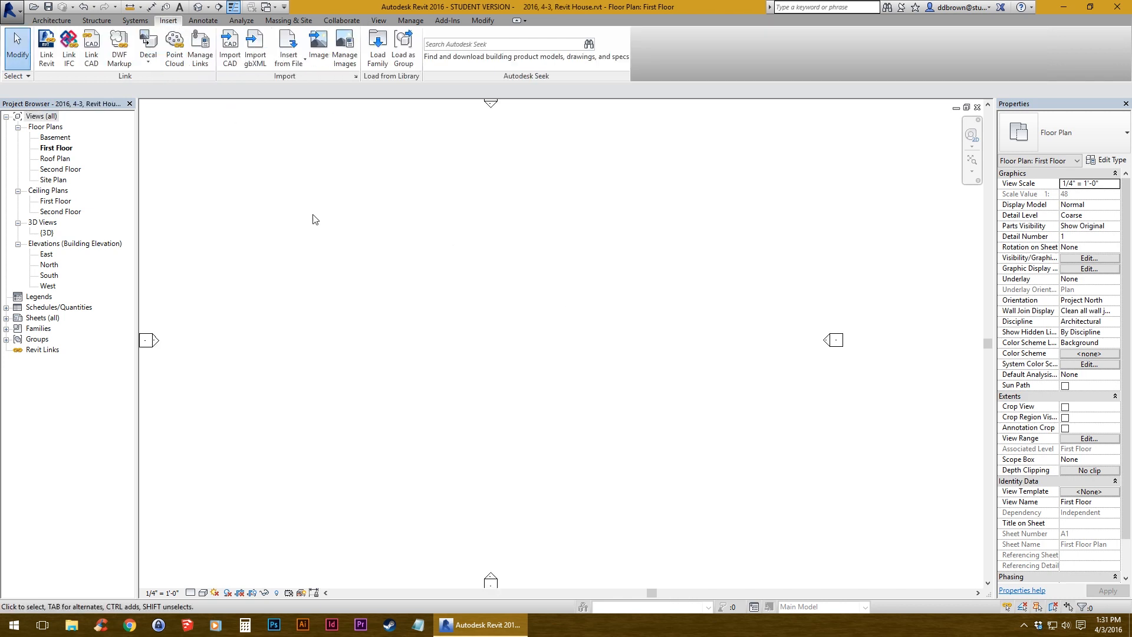
{"action": "left_click", "coordinate": [226, 65]}
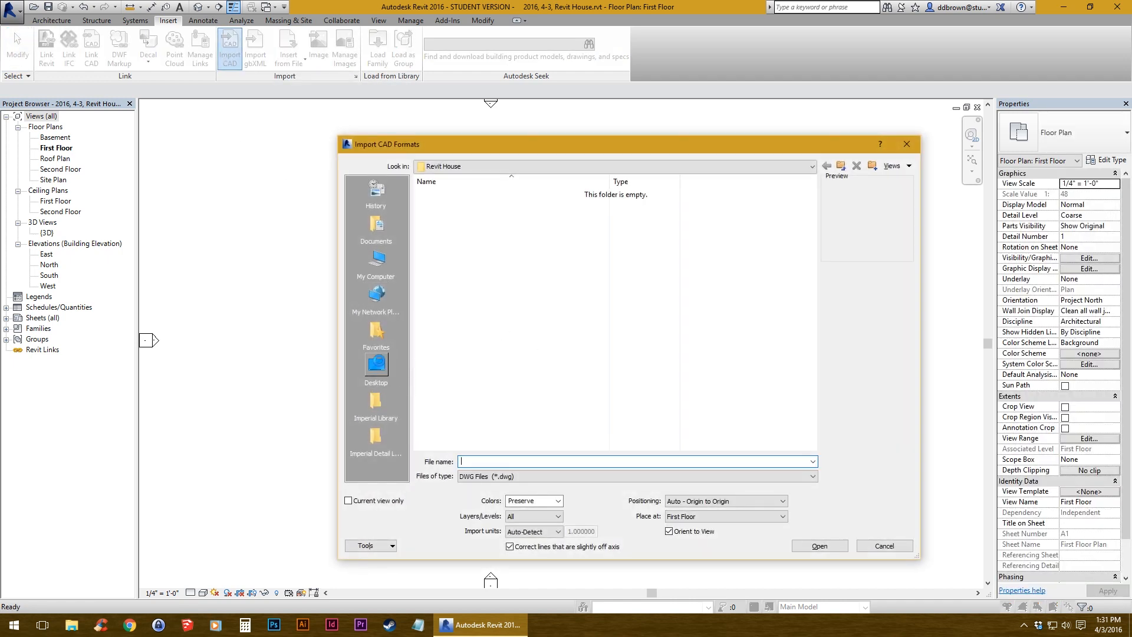
{"action": "left_click", "coordinate": [376, 364]}
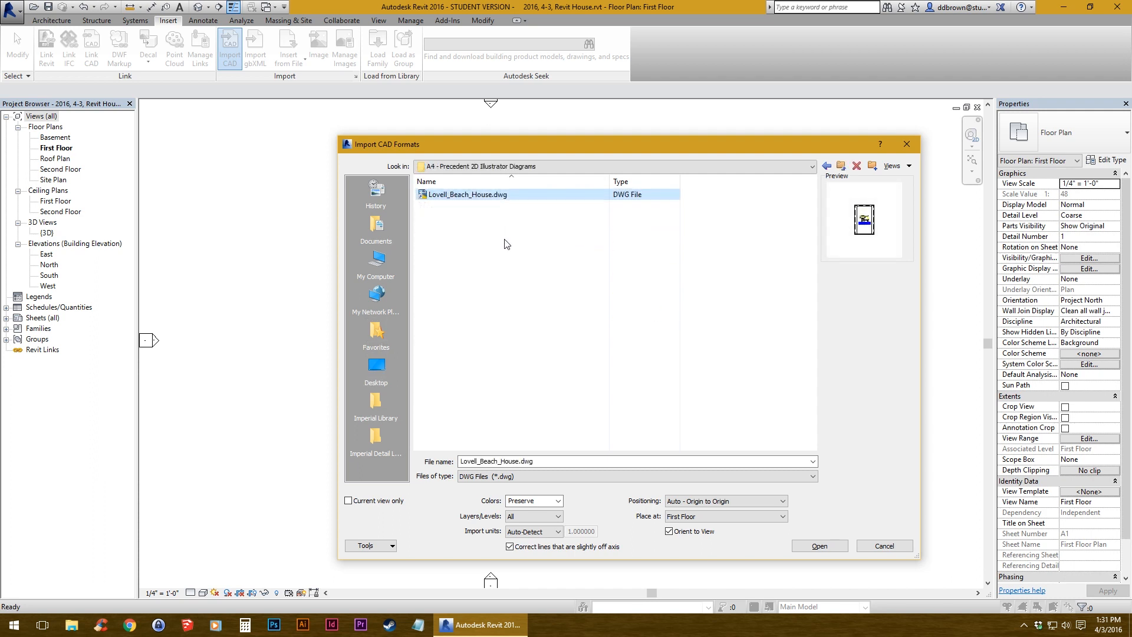
{"action": "left_click_drag", "start_coordinate": [586, 150], "coordinate": [493, 123]}
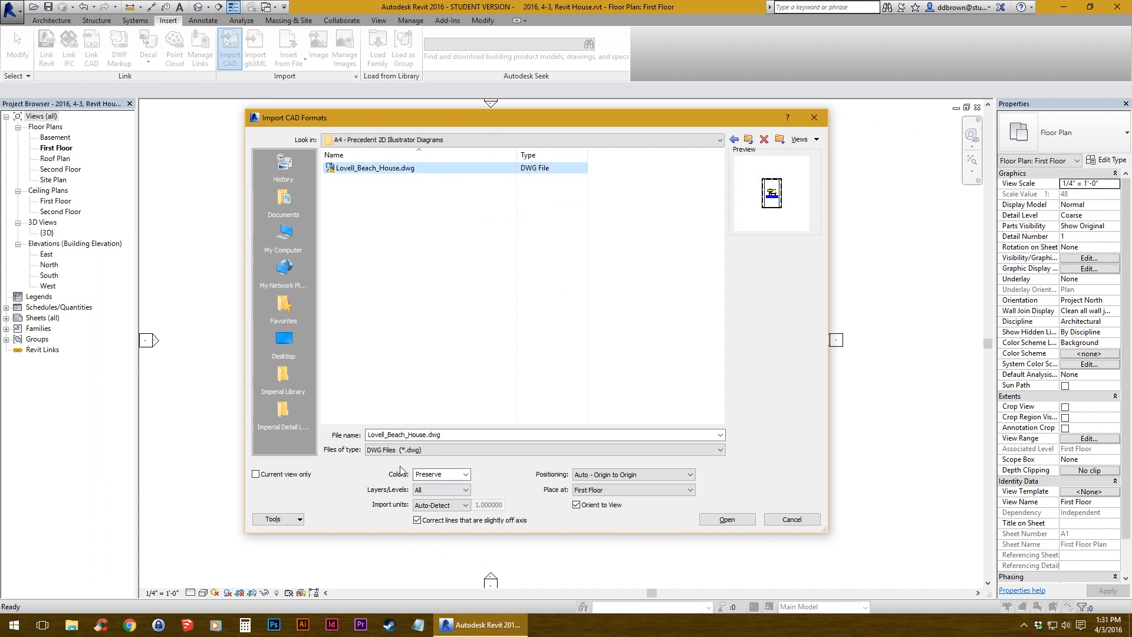
- Import the drawing with Black and White colors, placed at First Floor
{"action": "left_click", "coordinate": [465, 474]}
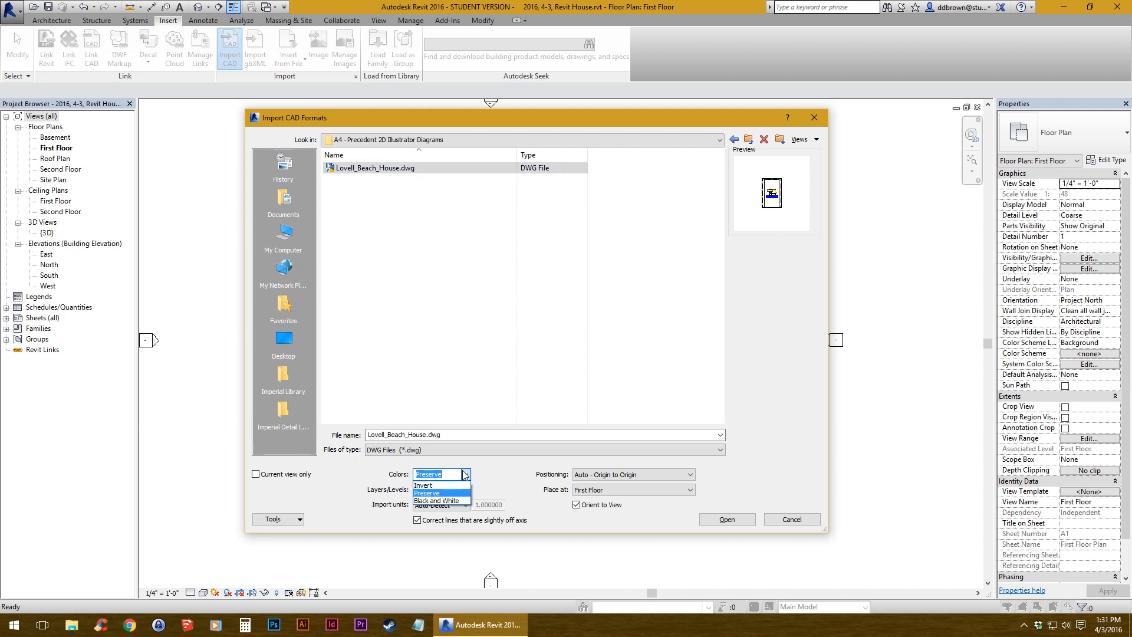
{"action": "left_click", "coordinate": [452, 500]}
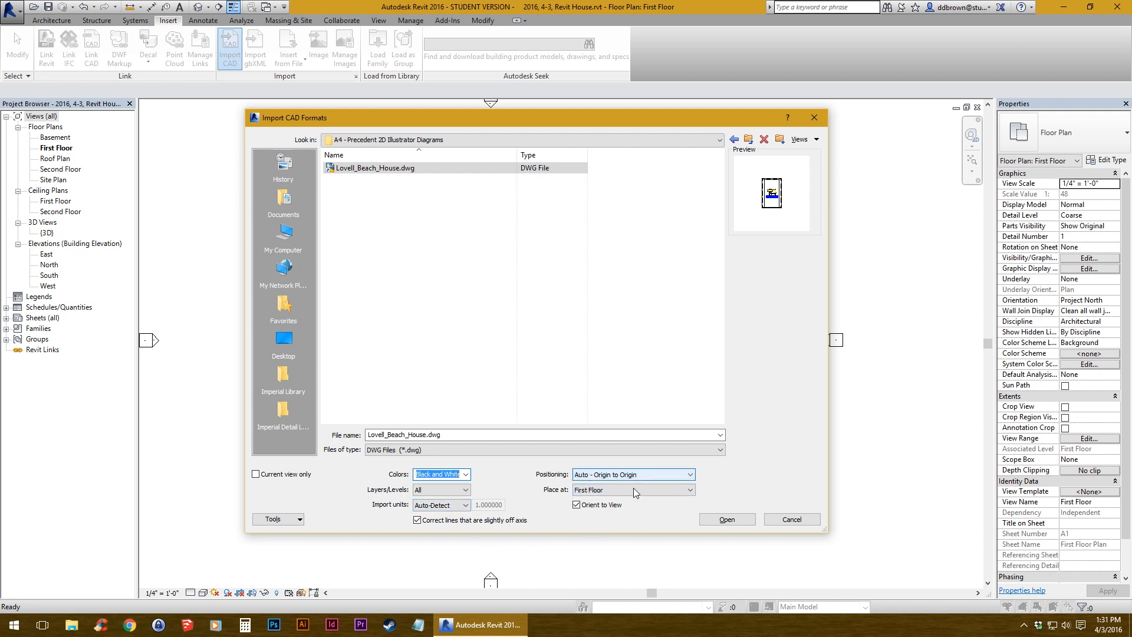
{"action": "left_click", "coordinate": [649, 491]}
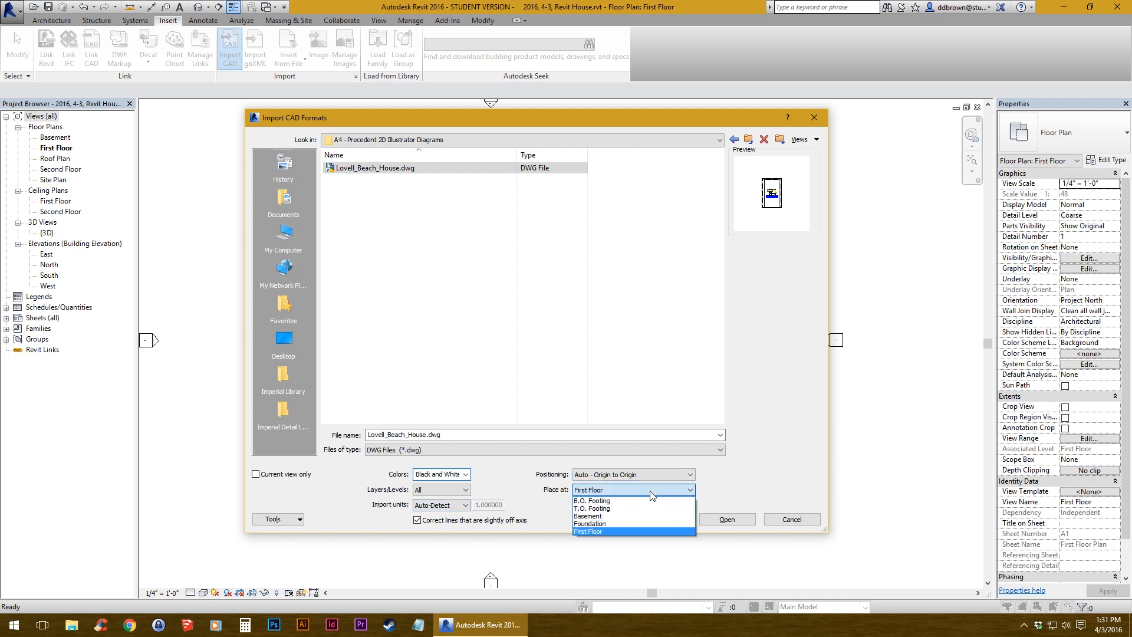
{"action": "left_click", "coordinate": [632, 531]}
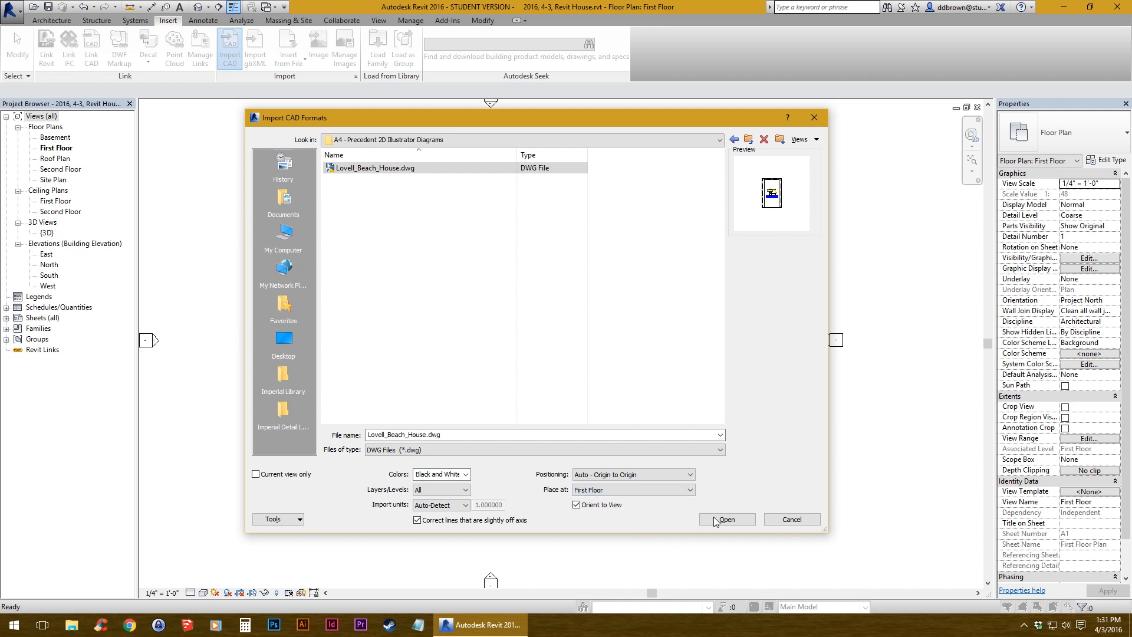
{"action": "left_click", "coordinate": [735, 519]}
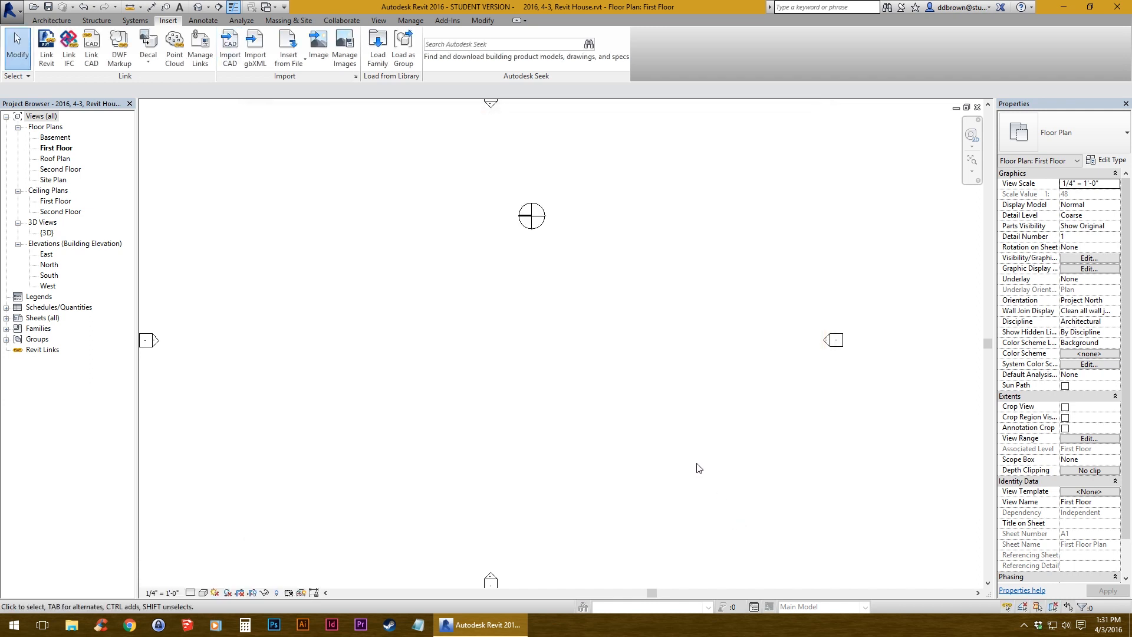
- Examine the imported plans and section and where they lie relative to the four elevation markers
{"action": "scroll", "coordinate": [631, 337], "scroll_direction": "down", "scroll_amount": 3}
{"action": "middle_click_drag", "start_coordinate": [661, 272], "coordinate": [504, 413]}
{"action": "scroll", "coordinate": [504, 413], "scroll_direction": "down", "scroll_amount": 2}
{"action": "middle_click_drag", "start_coordinate": [611, 259], "coordinate": [638, 299]}
{"action": "scroll", "coordinate": [539, 364], "scroll_direction": "up", "scroll_amount": 4}
{"action": "scroll", "coordinate": [629, 319], "scroll_direction": "down", "scroll_amount": 3}
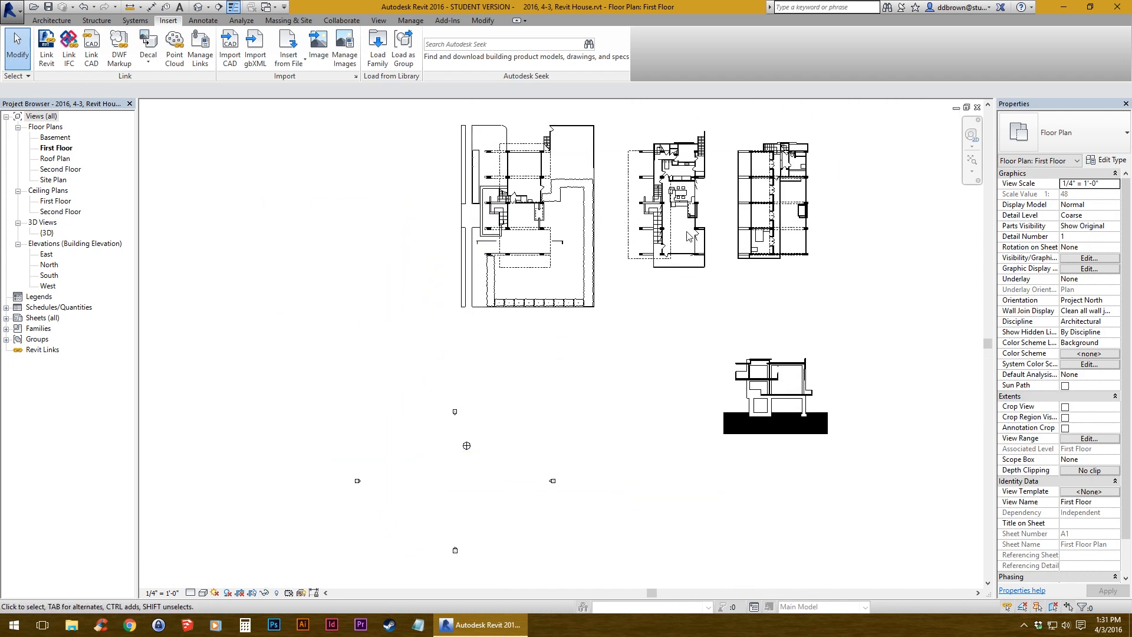
{"action": "scroll", "coordinate": [687, 231], "scroll_direction": "up", "scroll_amount": 4}
{"action": "middle_click_drag", "start_coordinate": [687, 232], "coordinate": [546, 412]}
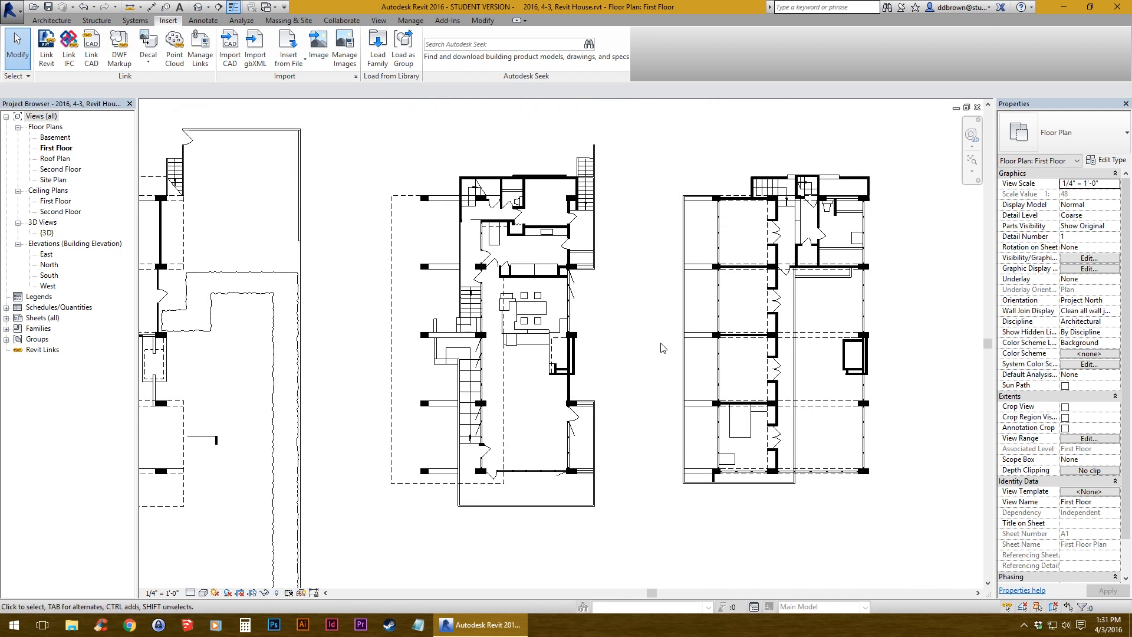
{"action": "scroll", "coordinate": [781, 337], "scroll_direction": "down", "scroll_amount": 5}
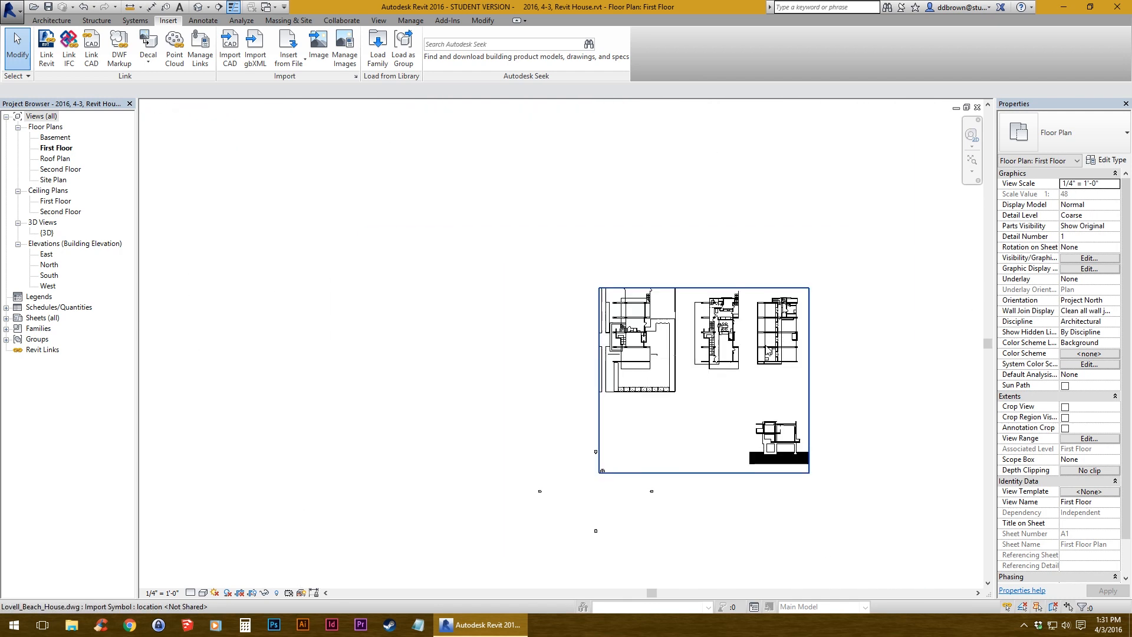
{"action": "scroll", "coordinate": [688, 404], "scroll_direction": "up", "scroll_amount": 3}
{"action": "middle_click_drag", "start_coordinate": [688, 404], "coordinate": [685, 291]}
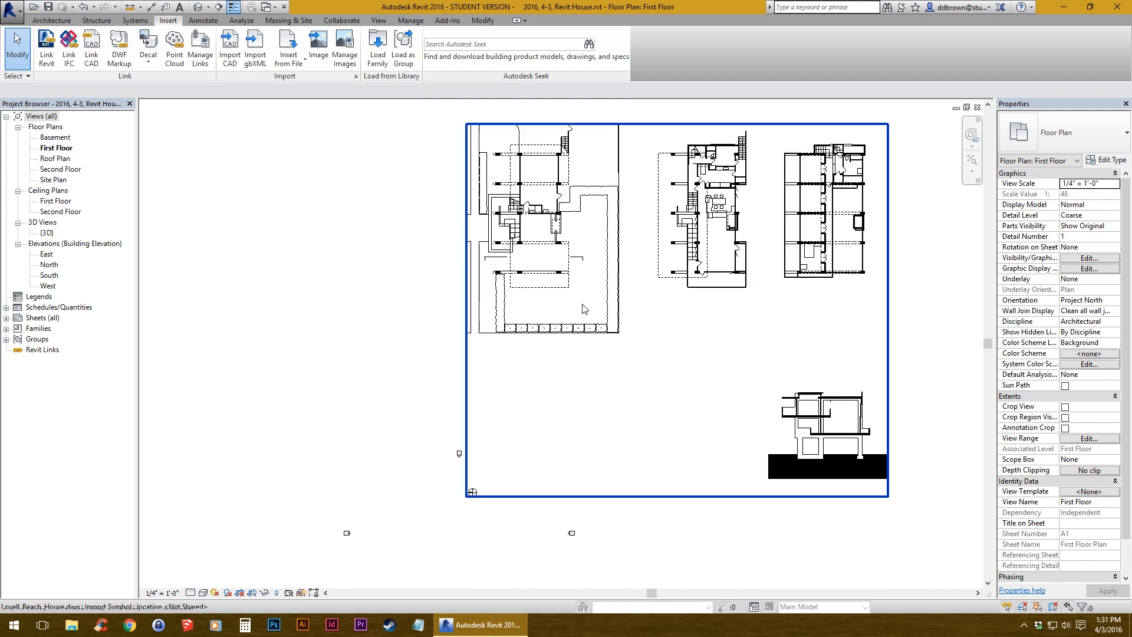
{"action": "middle_click_drag", "start_coordinate": [526, 470], "coordinate": [572, 349]}
{"action": "scroll", "coordinate": [513, 437], "scroll_direction": "up", "scroll_amount": 2}
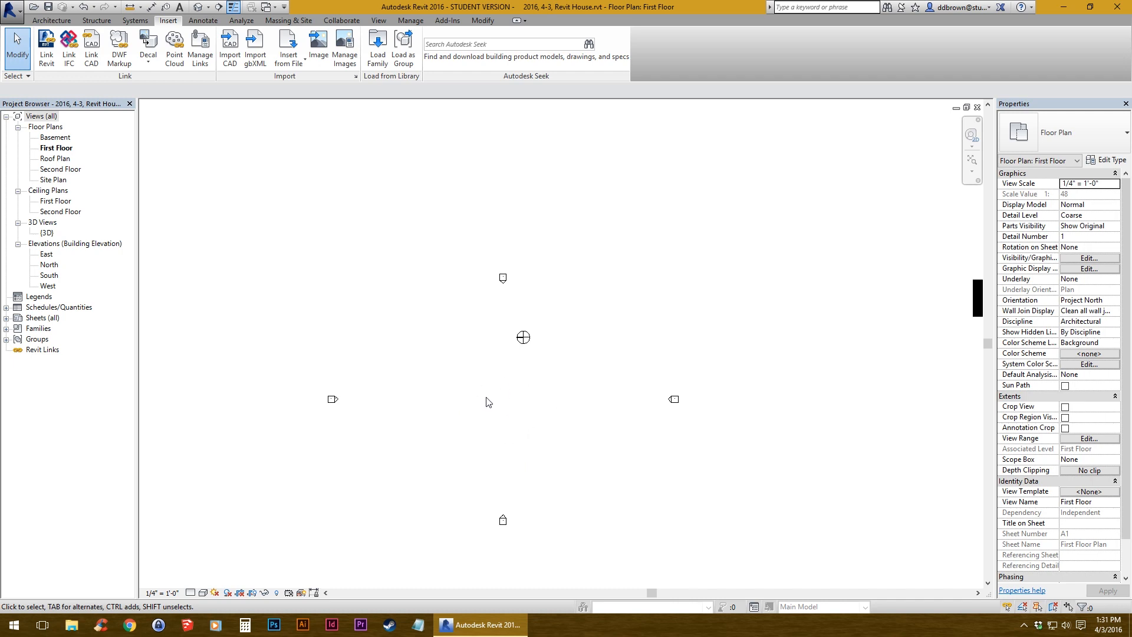
{"action": "scroll", "coordinate": [496, 410], "scroll_direction": "down", "scroll_amount": 4}
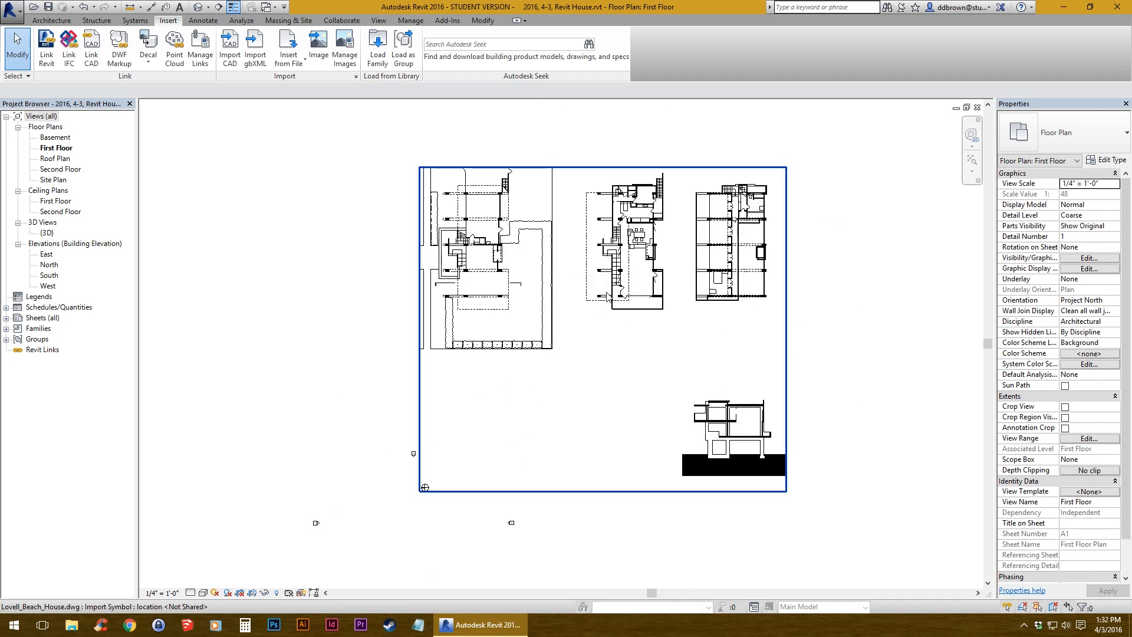
- Unpin the imported Lovell_Beach_House.dwg drawing
{"action": "left_click", "coordinate": [609, 297]}
{"action": "scroll", "coordinate": [607, 299], "scroll_direction": "up", "scroll_amount": 3}
{"action": "middle_click_drag", "start_coordinate": [604, 301], "coordinate": [528, 383]}
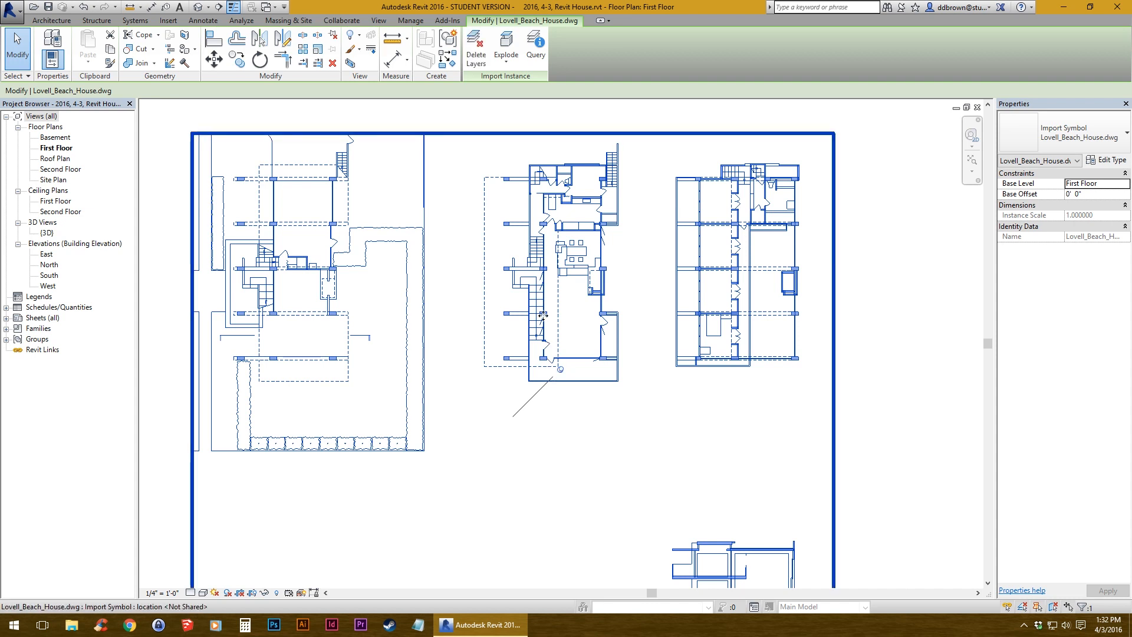
{"action": "left_click", "coordinate": [541, 334]}
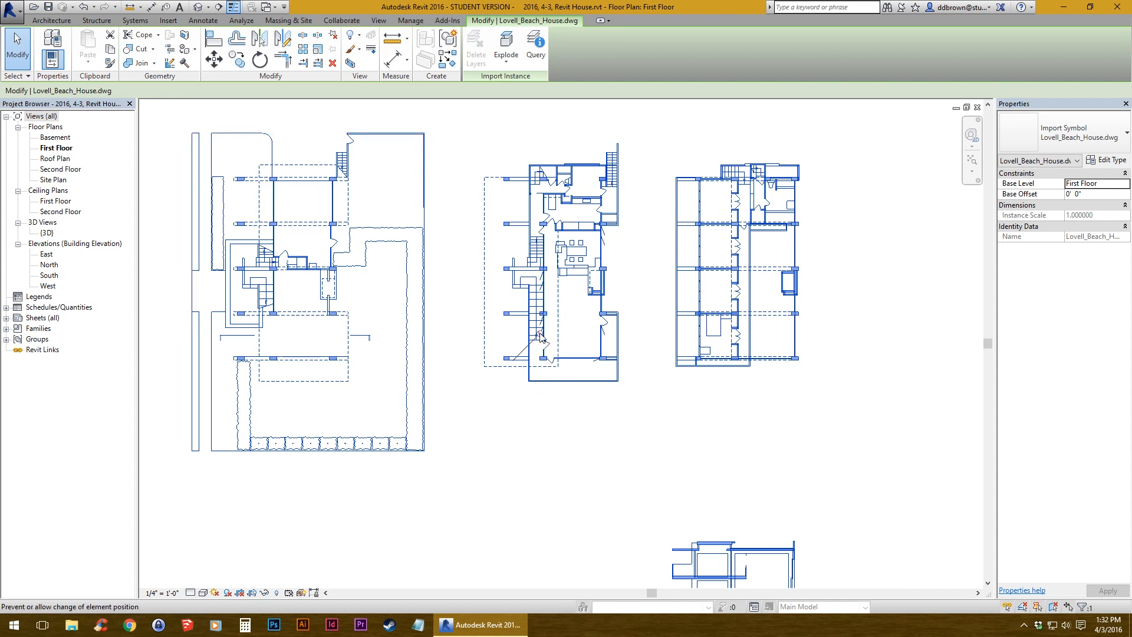
{"action": "left_click", "coordinate": [540, 334]}
- Move the imported drawing so its middle floor plan sits centred between the four elevation markers
{"action": "scroll", "coordinate": [567, 391], "scroll_direction": "down", "scroll_amount": 3}
{"action": "middle_click_drag", "start_coordinate": [533, 445], "coordinate": [604, 344]}
{"action": "scroll", "coordinate": [614, 321], "scroll_direction": "up", "scroll_amount": 1}
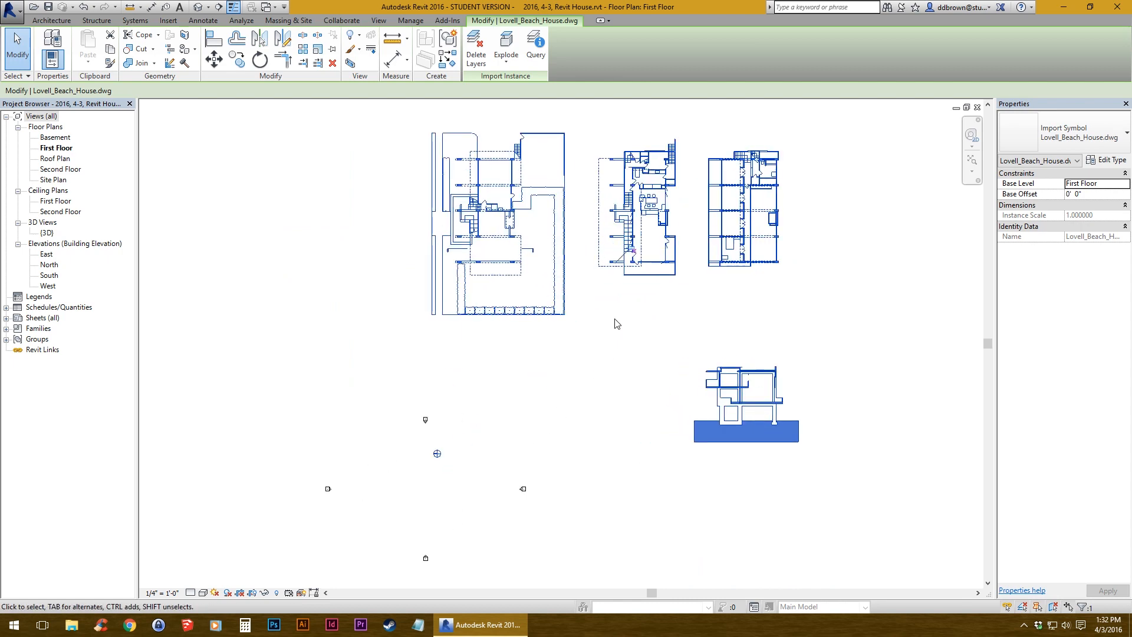
{"action": "left_click_drag", "start_coordinate": [644, 275], "coordinate": [420, 527]}
{"action": "middle_click_drag", "start_coordinate": [471, 482], "coordinate": [537, 359]}
{"action": "scroll", "coordinate": [536, 360], "scroll_direction": "up", "scroll_amount": 3}
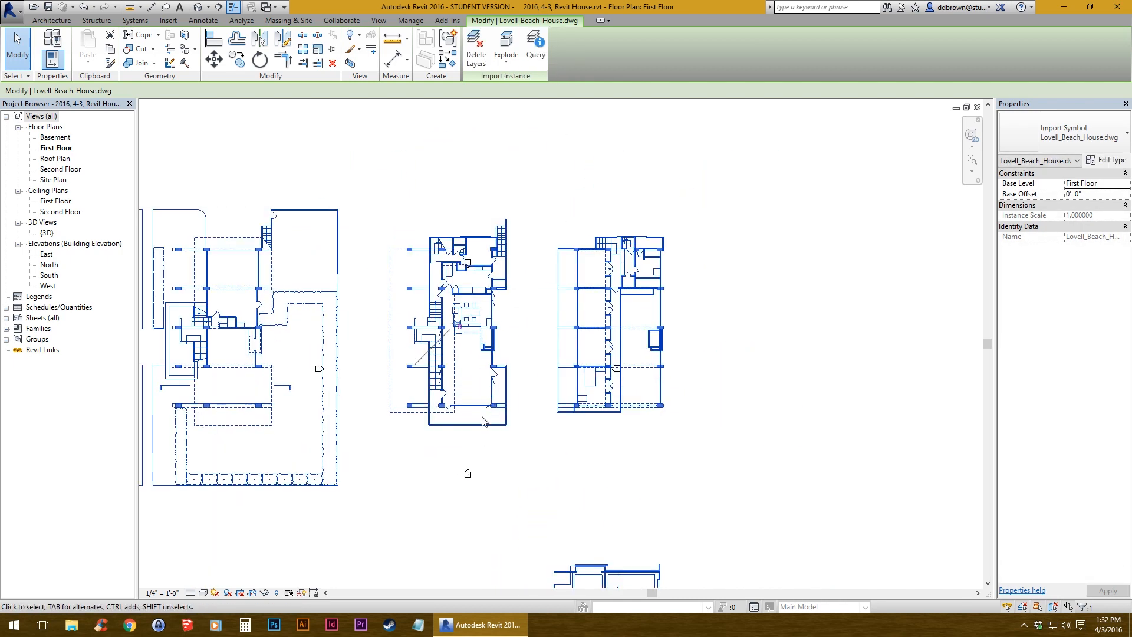
{"action": "left_click_drag", "start_coordinate": [483, 421], "coordinate": [492, 468]}
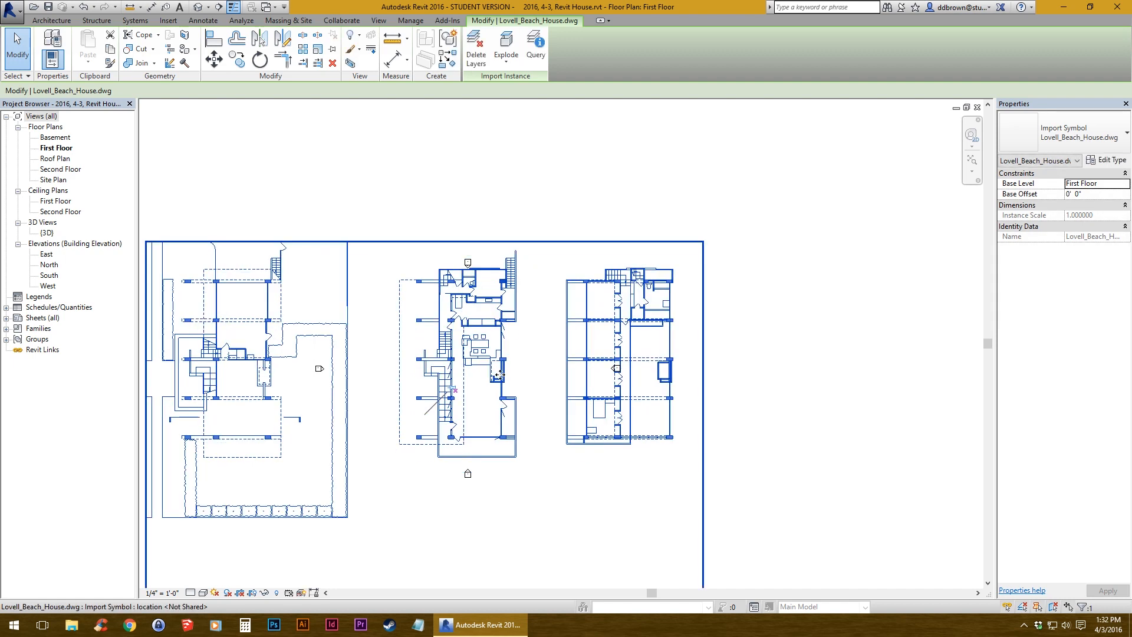
{"action": "left_click_drag", "start_coordinate": [498, 379], "coordinate": [501, 374]}
{"action": "left_click", "coordinate": [763, 374]}
{"action": "scroll", "coordinate": [514, 372], "scroll_direction": "up", "scroll_amount": 3}
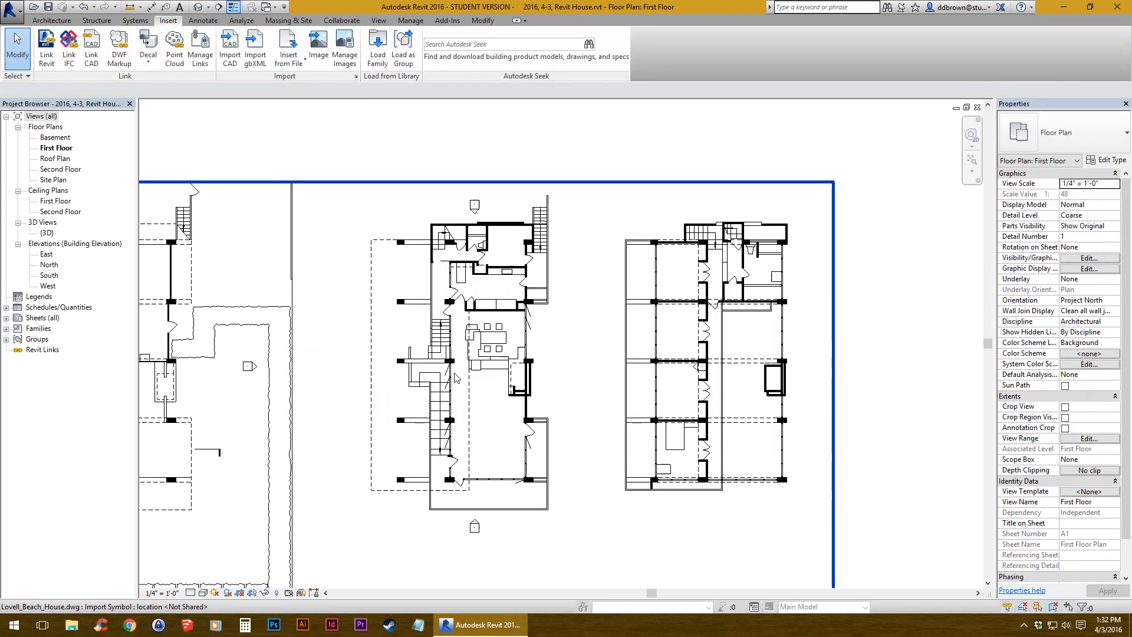
{"action": "scroll", "coordinate": [519, 372], "scroll_direction": "down", "scroll_amount": 3}
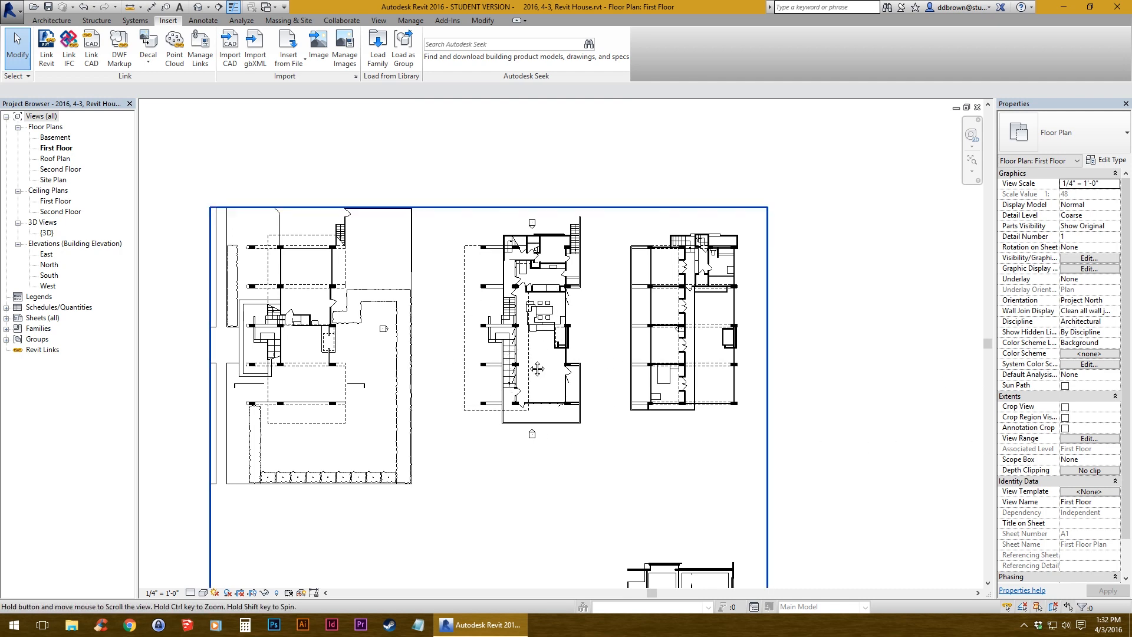
{"action": "middle_click_drag", "start_coordinate": [524, 354], "coordinate": [529, 316]}
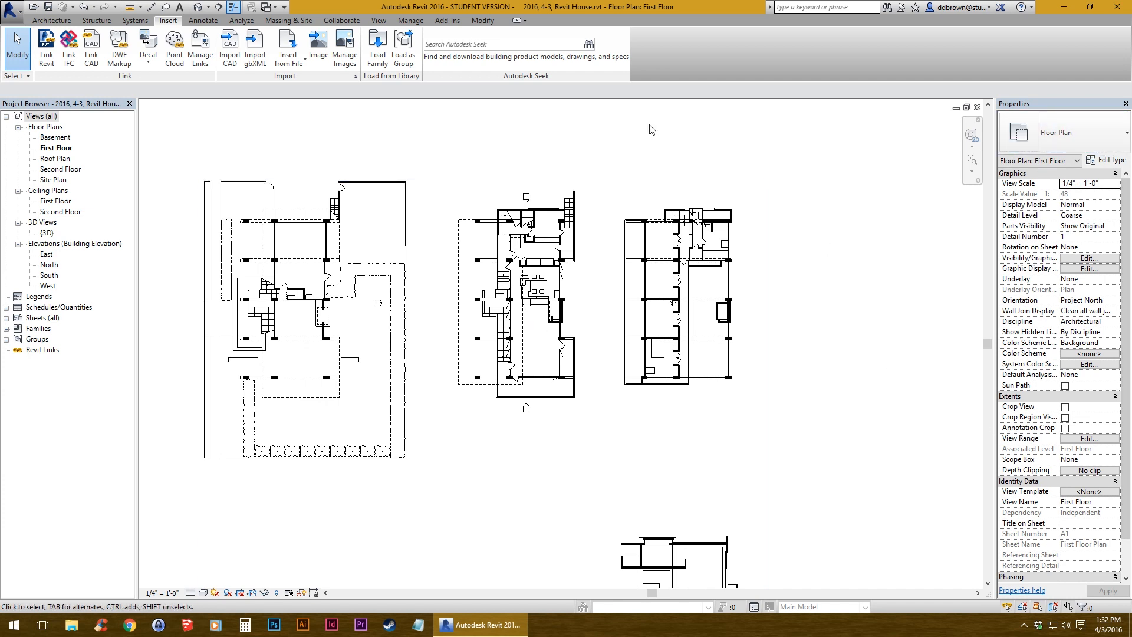
- Enable Crop View and Crop Region Visible for the First Floor plan
{"action": "left_click", "coordinate": [1066, 407]}
{"action": "left_click", "coordinate": [1066, 418]}
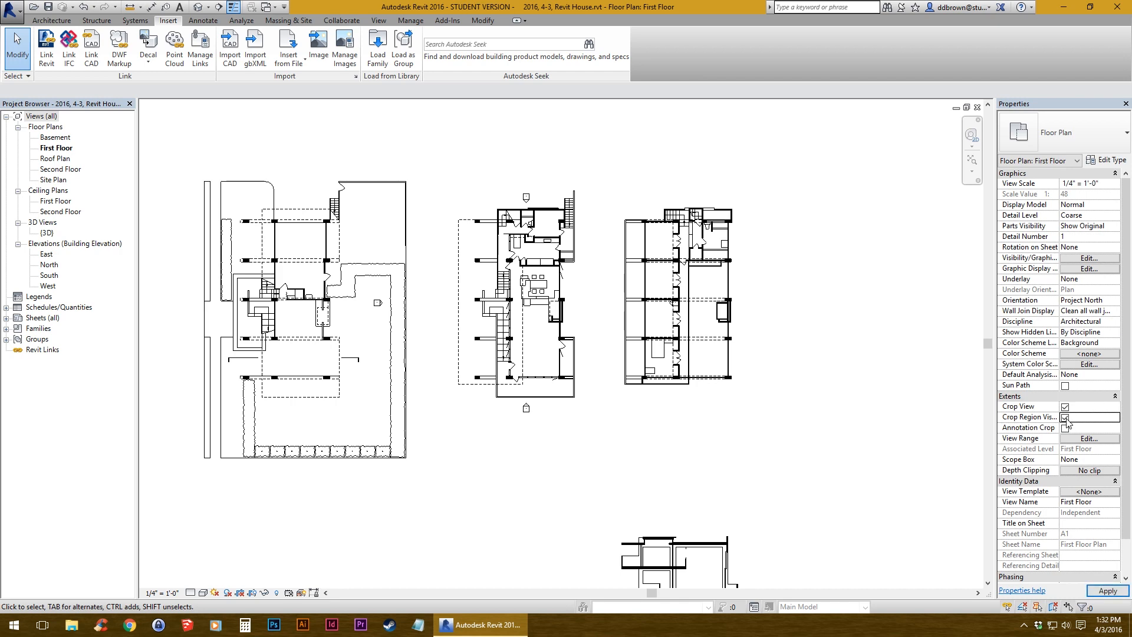
{"action": "scroll", "coordinate": [603, 288], "scroll_direction": "down", "scroll_amount": 2}
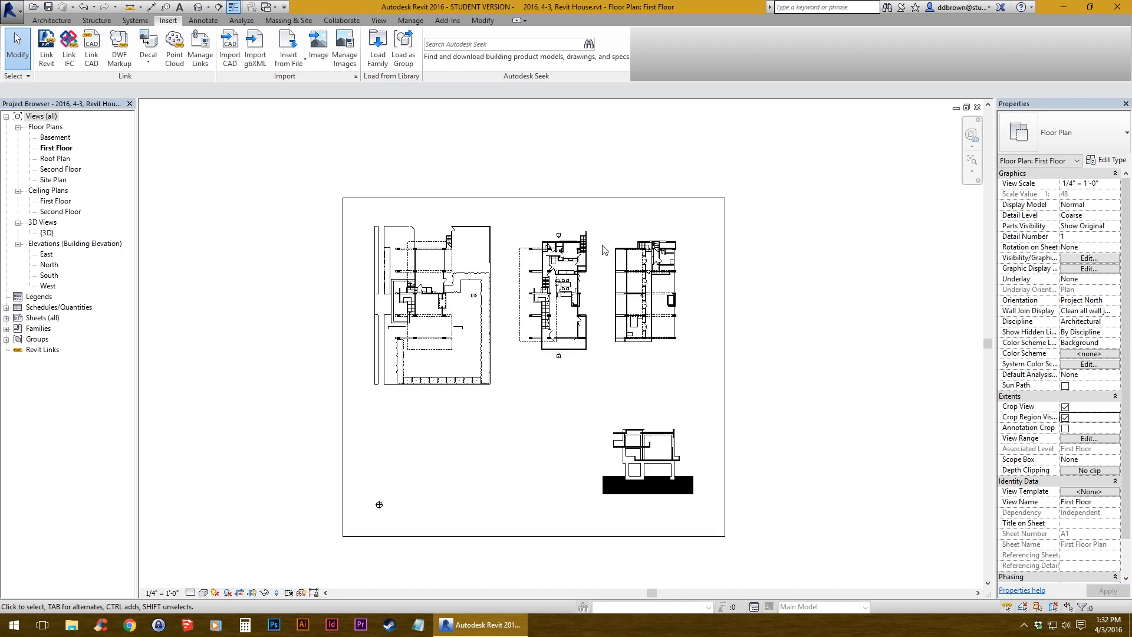
- Resize the crop region, lowering its upper edge to just above the plans and bringing its right edge closer to the rightmost plan
{"action": "left_click", "coordinate": [608, 198]}
{"action": "scroll", "coordinate": [509, 213], "scroll_direction": "up", "scroll_amount": 2}
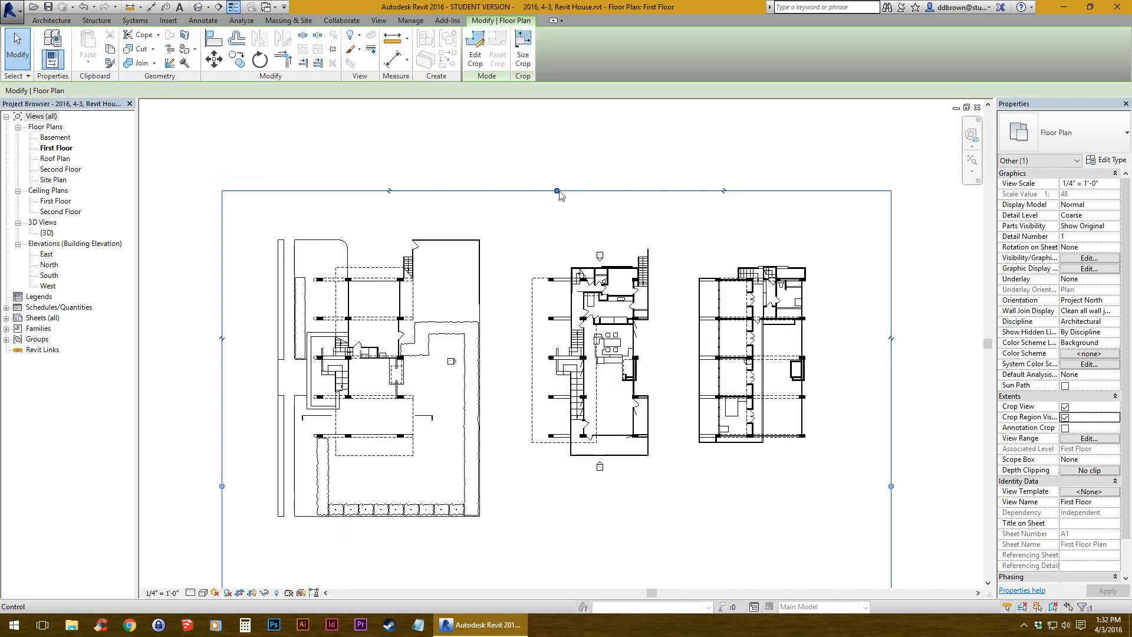
{"action": "left_click_drag", "start_coordinate": [557, 191], "coordinate": [557, 241]}
{"action": "middle_click_drag", "start_coordinate": [848, 468], "coordinate": [722, 351]}
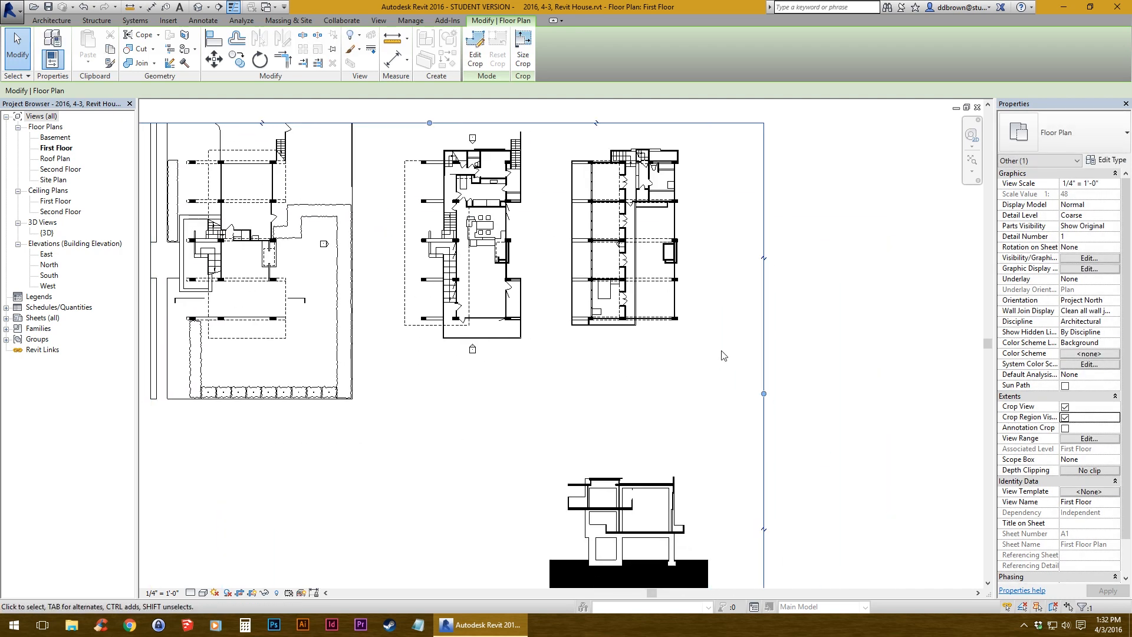
{"action": "left_click_drag", "start_coordinate": [768, 400], "coordinate": [563, 401]}
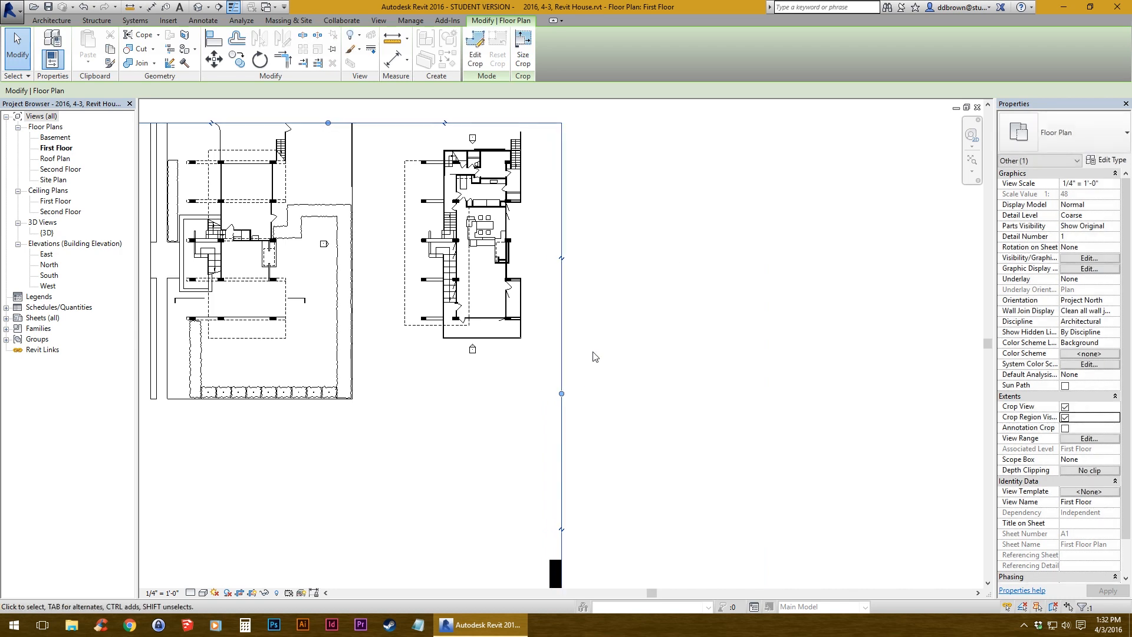
{"action": "scroll", "coordinate": [591, 277], "scroll_direction": "up", "scroll_amount": 3}
{"action": "left_click_drag", "start_coordinate": [549, 486], "coordinate": [804, 485]}
- Move the East elevation marker out of the rightmost plan into the gap between it and the middle plan
{"action": "scroll", "coordinate": [631, 377], "scroll_direction": "up", "scroll_amount": 6}
{"action": "left_click", "coordinate": [629, 396]}
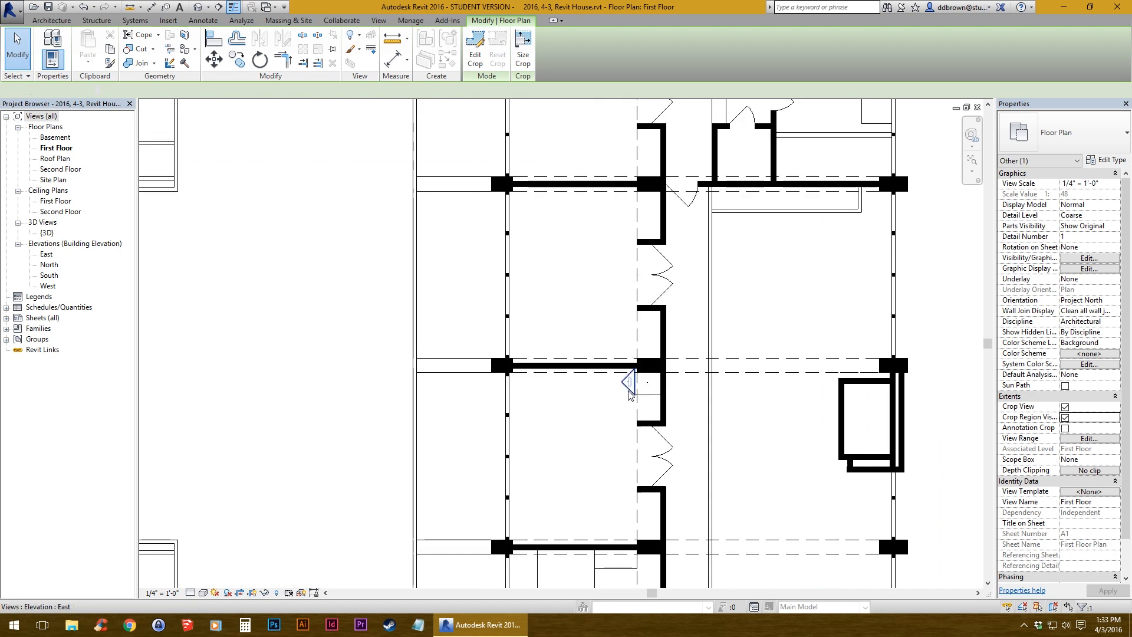
{"action": "scroll", "coordinate": [631, 400], "scroll_direction": "down", "scroll_amount": 2}
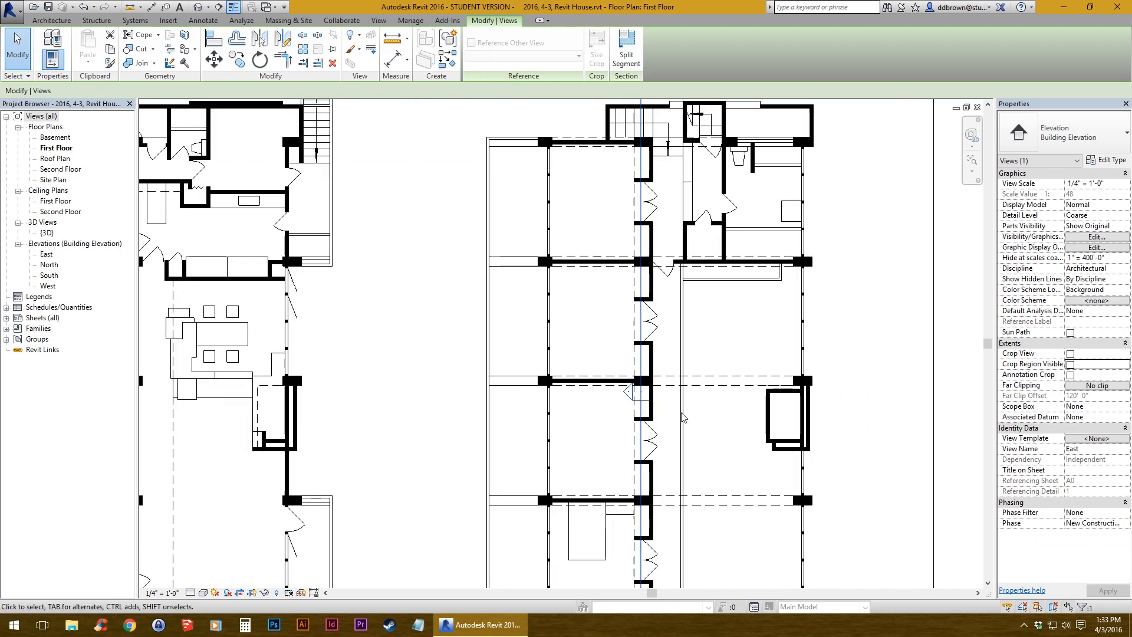
{"action": "left_click", "coordinate": [676, 413]}
{"action": "scroll", "coordinate": [641, 397], "scroll_direction": "up", "scroll_amount": 2}
{"action": "left_click", "coordinate": [639, 401]}
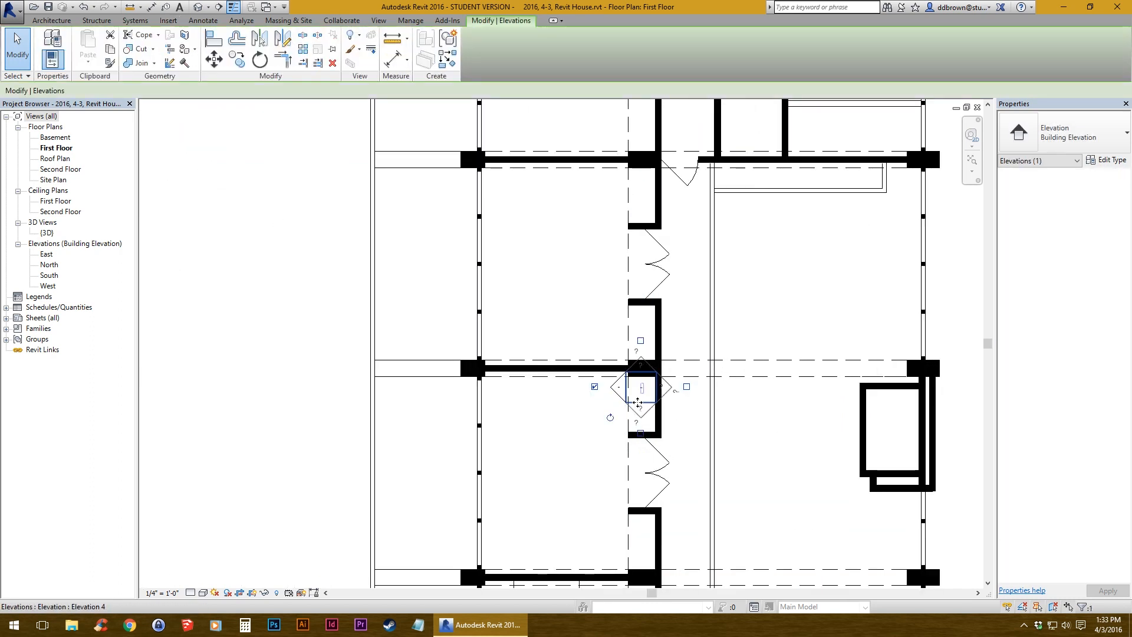
{"action": "left_click_drag", "start_coordinate": [637, 401], "coordinate": [192, 402]}
{"action": "scroll", "coordinate": [276, 404], "scroll_direction": "down", "scroll_amount": 4}
{"action": "middle_click_drag", "start_coordinate": [387, 414], "coordinate": [729, 414]}
{"action": "scroll", "coordinate": [595, 408], "scroll_direction": "up", "scroll_amount": 3}
{"action": "key", "text": "Escape"}
- Move the East elevation's view line out of the rightmost plan to the gap beside its marker, facing the middle plan
{"action": "scroll", "coordinate": [564, 380], "scroll_direction": "down", "scroll_amount": 3}
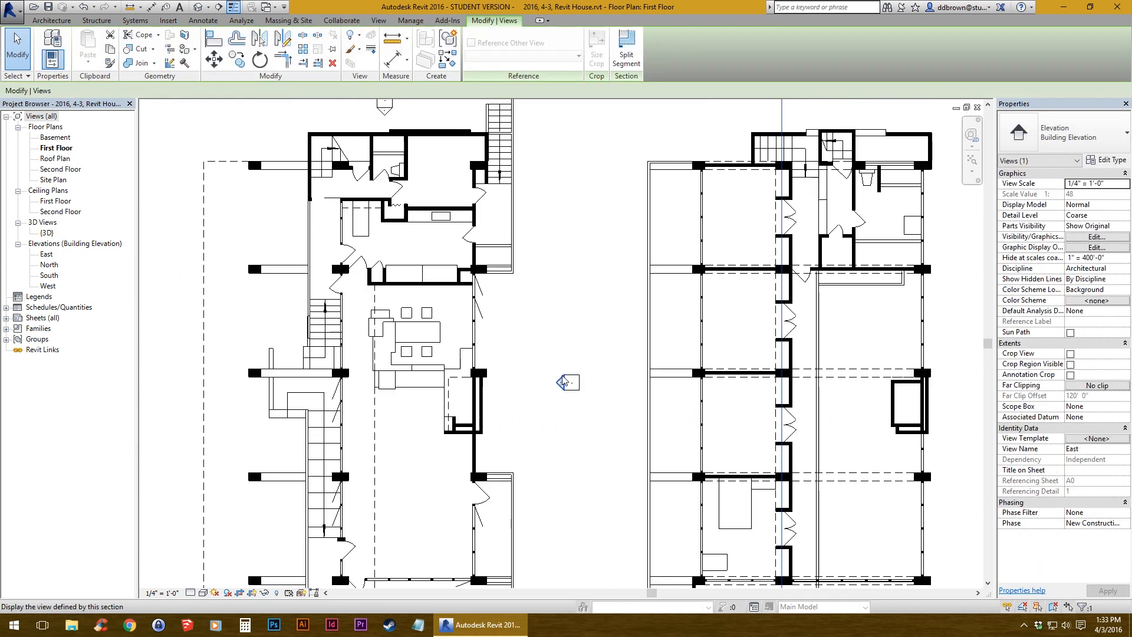
{"action": "scroll", "coordinate": [576, 416], "scroll_direction": "up", "scroll_amount": 2}
{"action": "scroll", "coordinate": [562, 392], "scroll_direction": "up", "scroll_amount": 3}
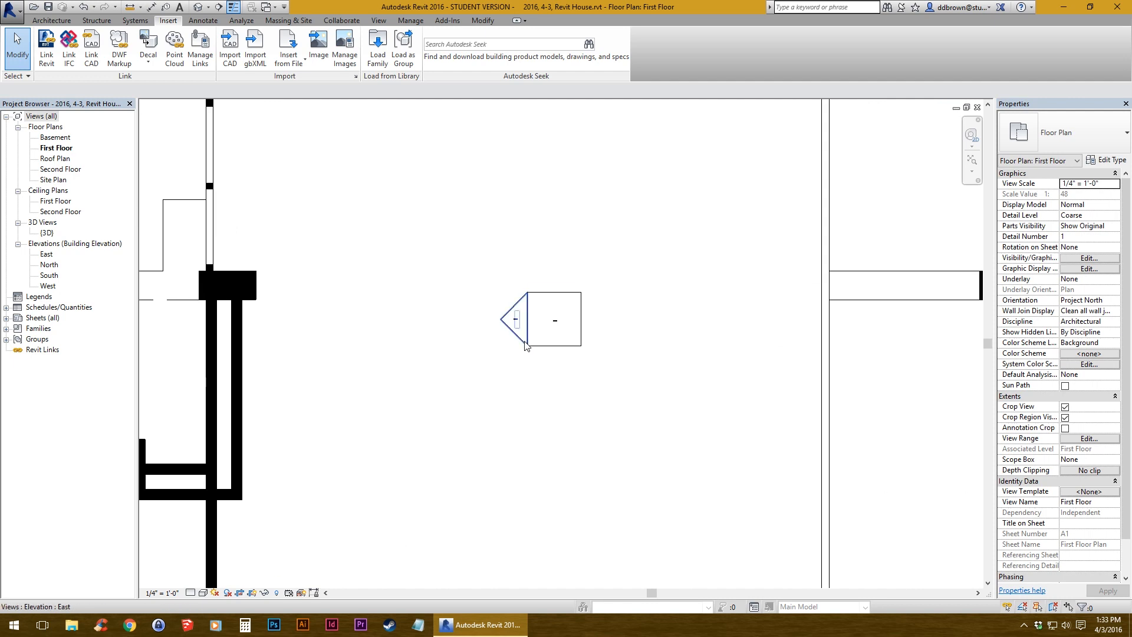
{"action": "left_click", "coordinate": [519, 325]}
{"action": "scroll", "coordinate": [526, 345], "scroll_direction": "down", "scroll_amount": 4}
{"action": "scroll", "coordinate": [670, 364], "scroll_direction": "down", "scroll_amount": 3}
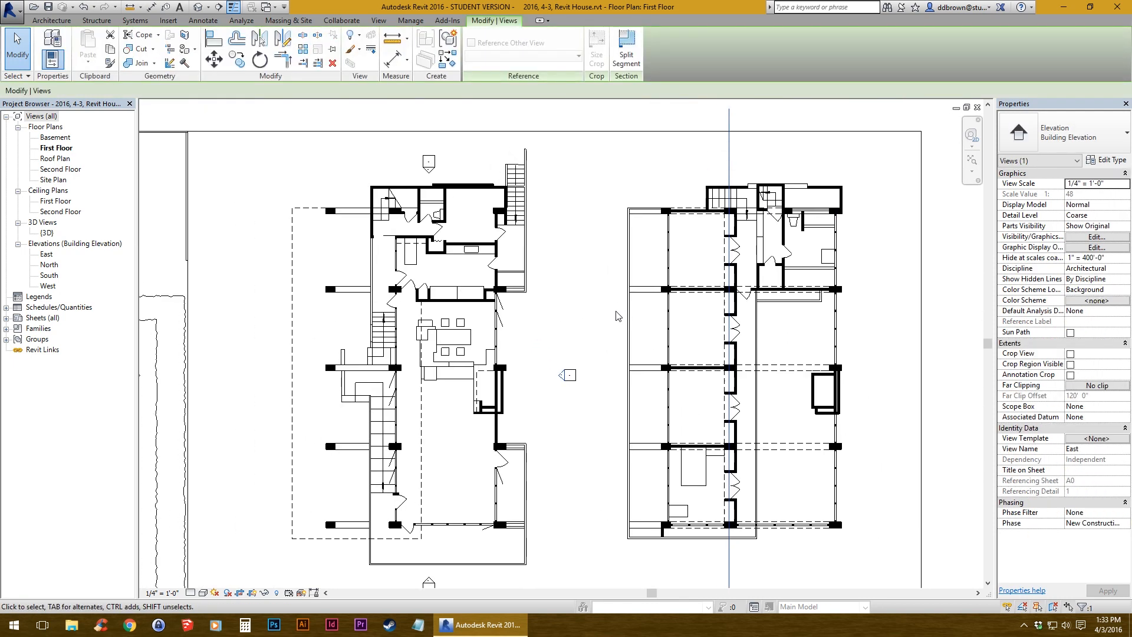
{"action": "scroll", "coordinate": [684, 247], "scroll_direction": "up", "scroll_amount": 2}
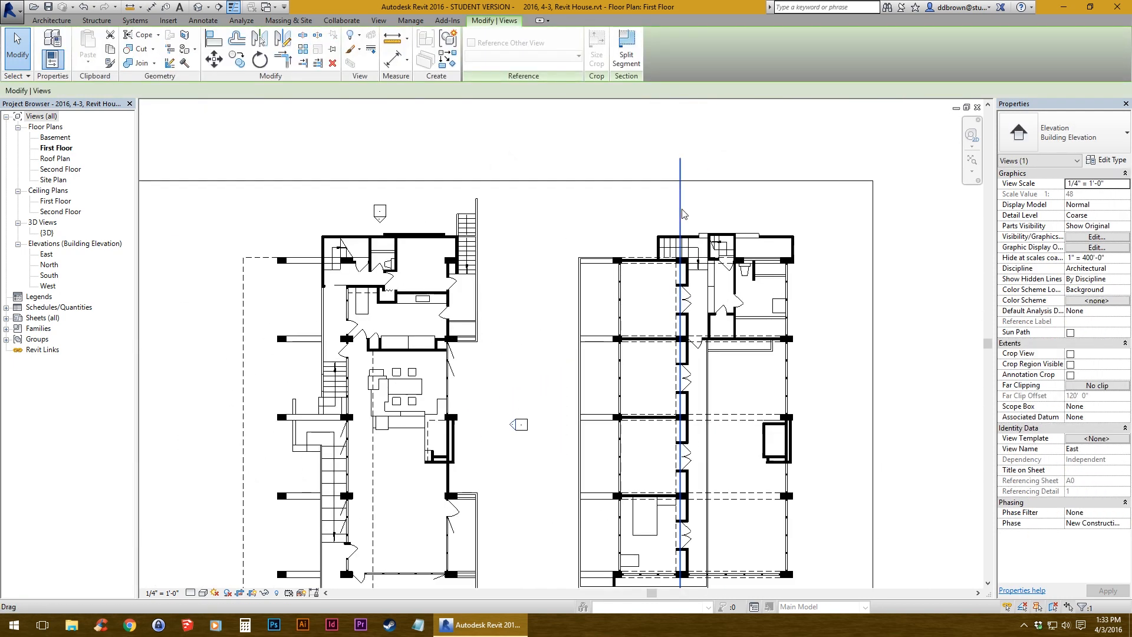
{"action": "left_click_drag", "start_coordinate": [682, 209], "coordinate": [682, 266]}
{"action": "left_click_drag", "start_coordinate": [684, 219], "coordinate": [499, 218]}
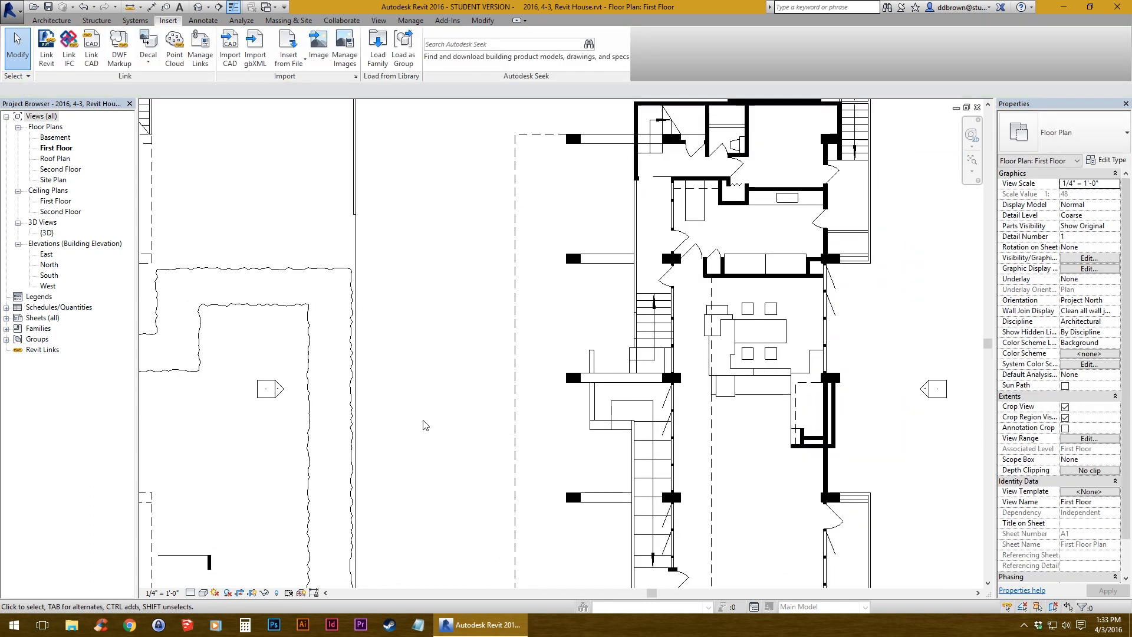
- Move the whole West elevation marker out of the site plan into the gap just before the middle plan
{"action": "scroll", "coordinate": [424, 425], "scroll_direction": "down", "scroll_amount": 1}
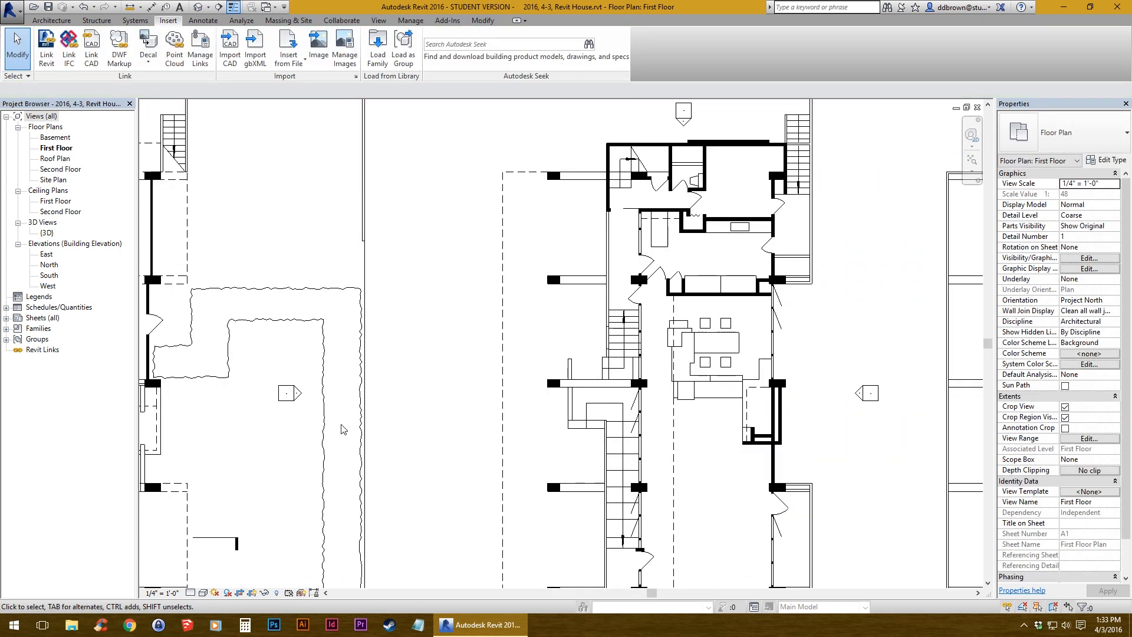
{"action": "scroll", "coordinate": [343, 429], "scroll_direction": "up", "scroll_amount": 2}
{"action": "left_click", "coordinate": [251, 362]}
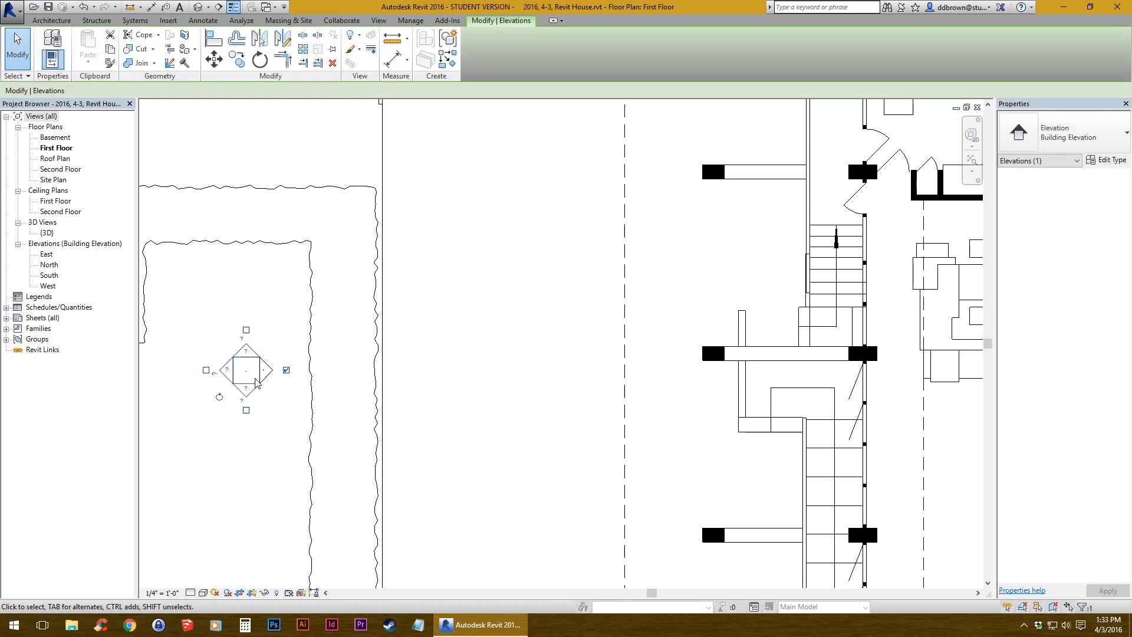
{"action": "middle_click_drag", "start_coordinate": [251, 362], "coordinate": [254, 343]}
{"action": "mouse_move", "coordinate": [254, 344]}
{"action": "left_mouse_down"}
{"action": "mouse_move", "coordinate": [504, 355]}
{"action": "mouse_move", "coordinate": [512, 365]}
{"action": "mouse_move", "coordinate": [522, 355]}
{"action": "left_mouse_up"}
{"action": "scroll", "coordinate": [521, 380], "scroll_direction": "down", "scroll_amount": 6}
{"action": "left_click", "coordinate": [523, 422]}
- Move the West elevation's view line from the site plan to between its marker and the middle plan
{"action": "scroll", "coordinate": [524, 380], "scroll_direction": "up", "scroll_amount": 6}
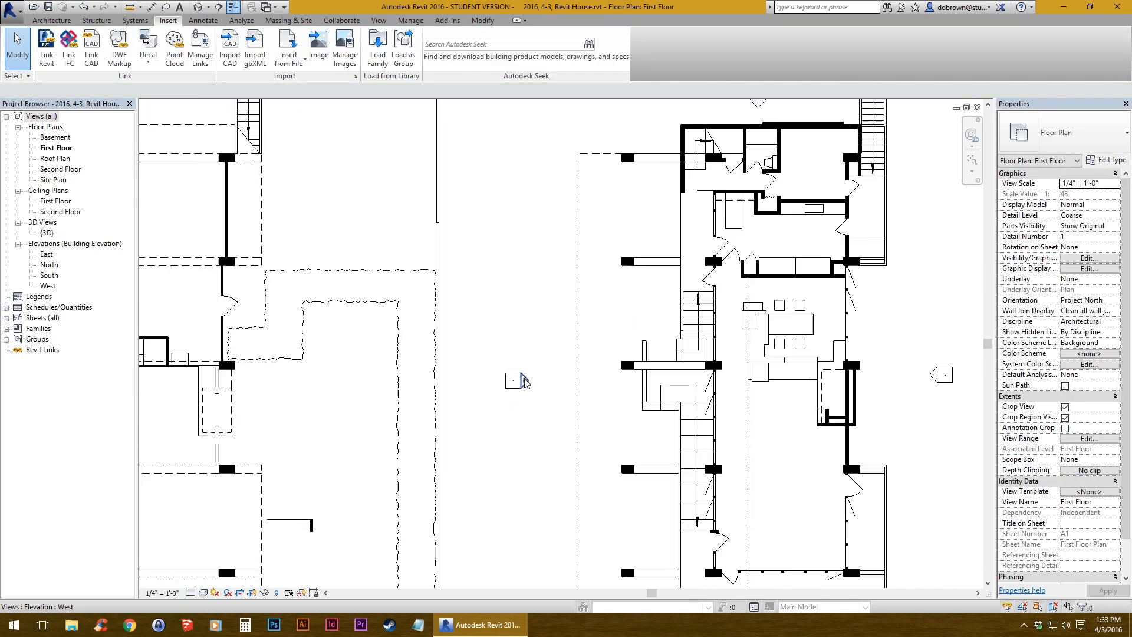
{"action": "left_click", "coordinate": [525, 367]}
{"action": "scroll", "coordinate": [434, 355], "scroll_direction": "down", "scroll_amount": 5}
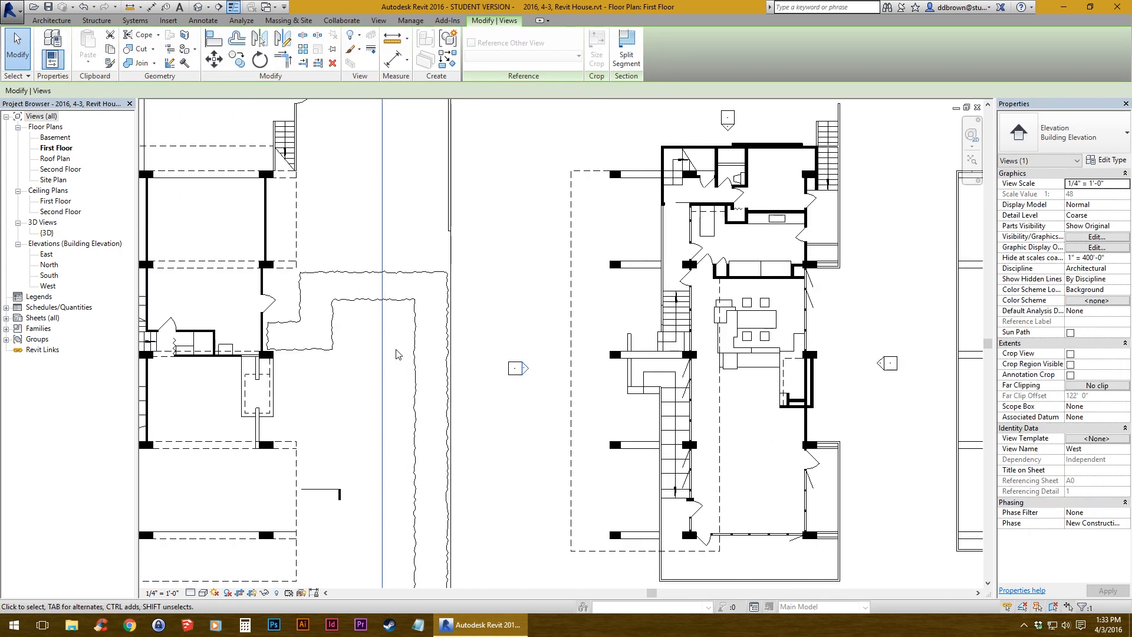
{"action": "scroll", "coordinate": [386, 379], "scroll_direction": "up", "scroll_amount": 3}
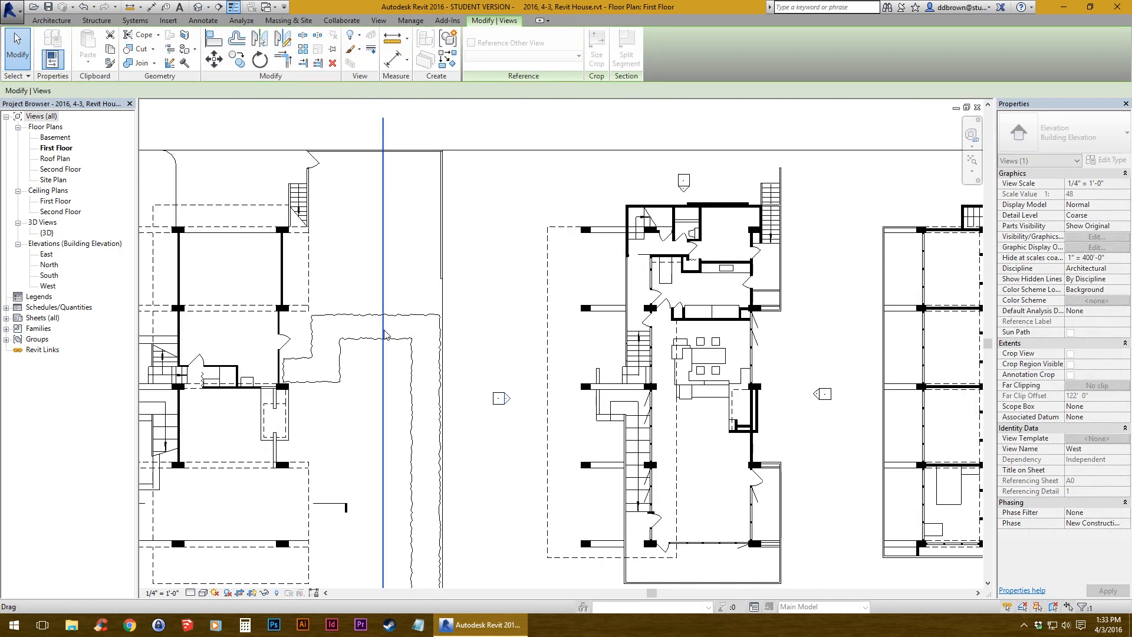
{"action": "left_click_drag", "start_coordinate": [382, 285], "coordinate": [537, 285]}
{"action": "scroll", "coordinate": [373, 238], "scroll_direction": "down", "scroll_amount": 4}
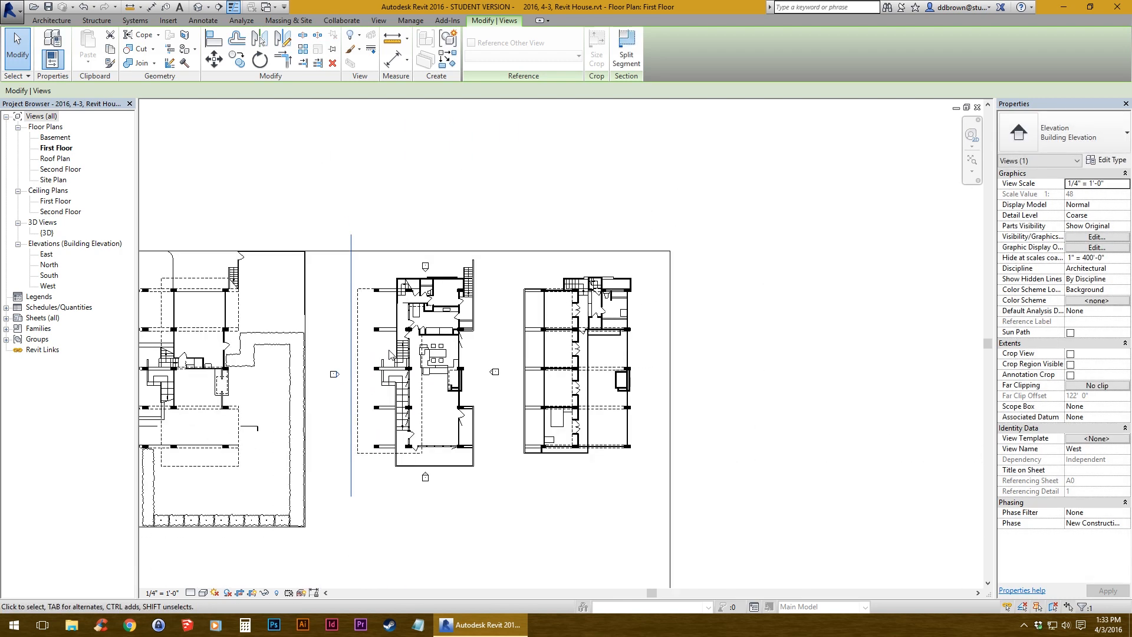
- Pull in the crop region's right, left and lower edges to enclose only the middle plan and its four elevation markers
{"action": "left_click", "coordinate": [674, 195]}
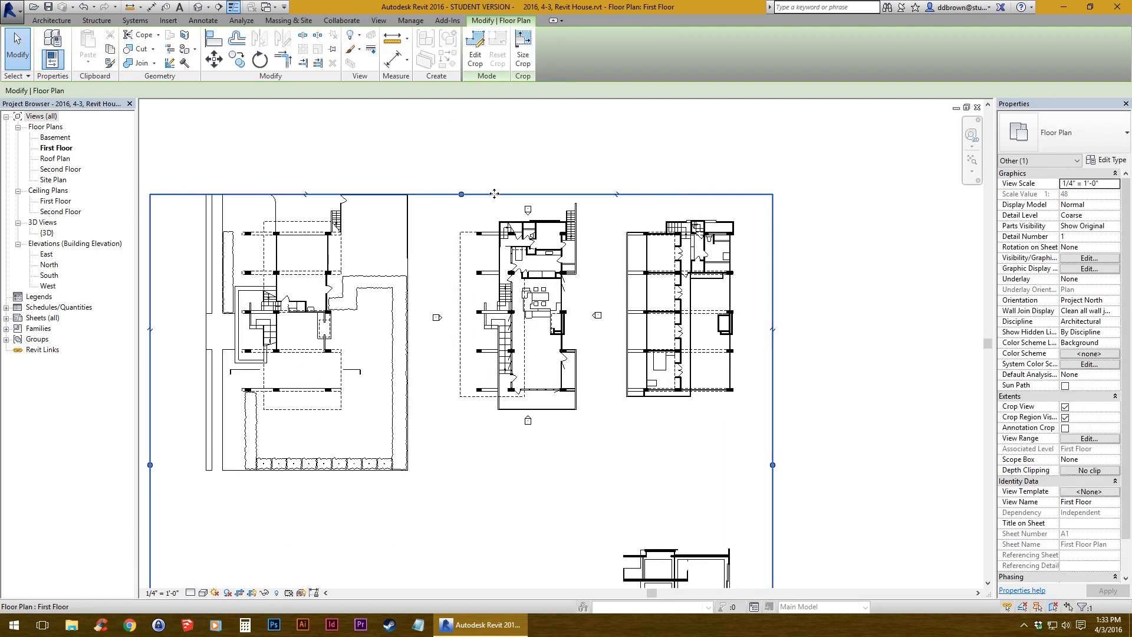
{"action": "scroll", "coordinate": [676, 236], "scroll_direction": "down", "scroll_amount": 2}
{"action": "middle_click_drag", "start_coordinate": [676, 448], "coordinate": [675, 385]}
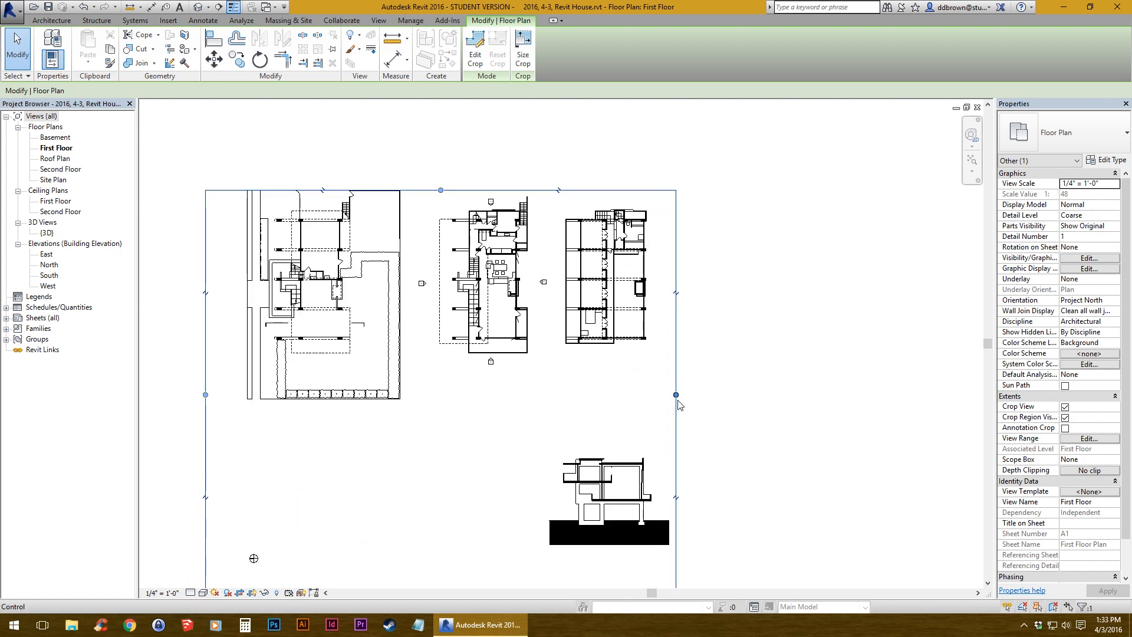
{"action": "left_click_drag", "start_coordinate": [677, 400], "coordinate": [556, 400]}
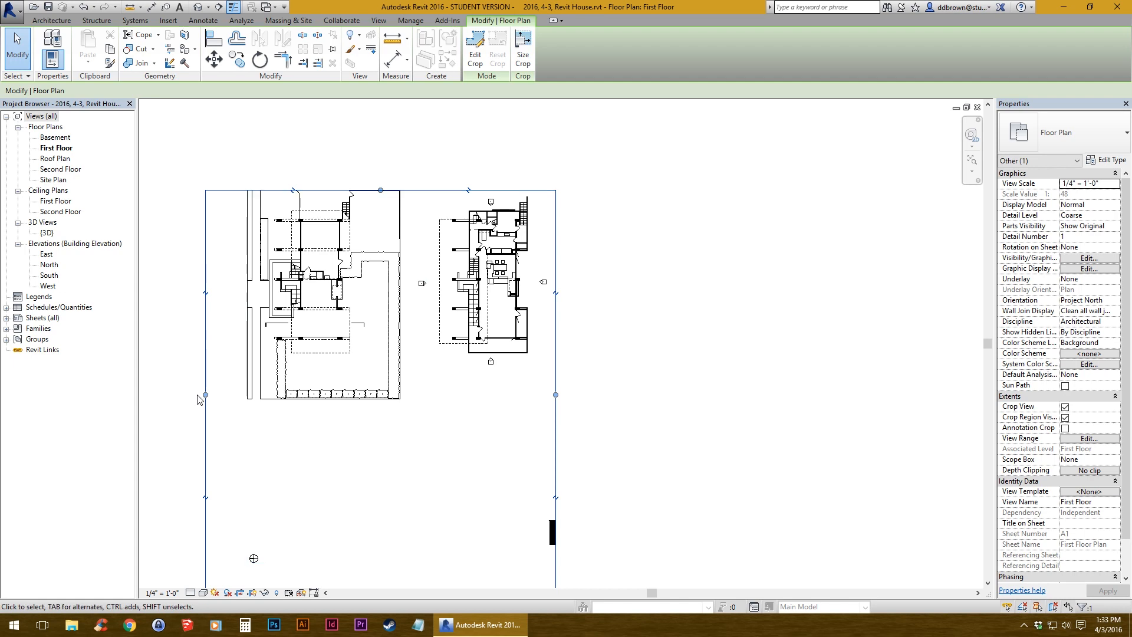
{"action": "left_click_drag", "start_coordinate": [200, 396], "coordinate": [409, 396]}
{"action": "middle_click_drag", "start_coordinate": [492, 462], "coordinate": [477, 342]}
{"action": "left_click_drag", "start_coordinate": [467, 480], "coordinate": [468, 259]}
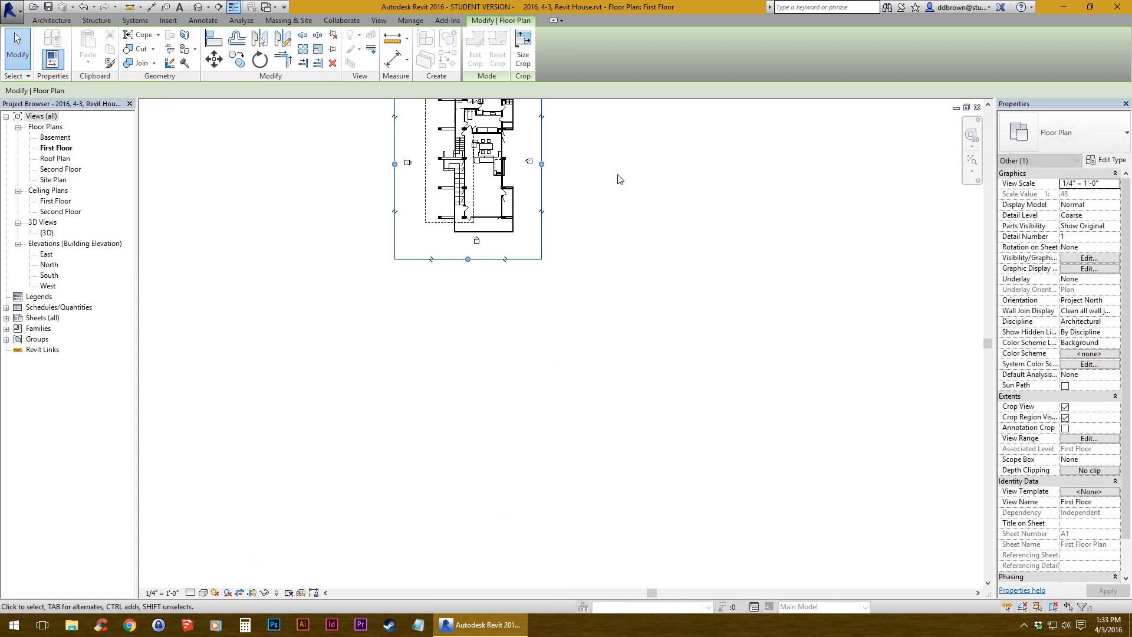
{"action": "middle_click_drag", "start_coordinate": [600, 226], "coordinate": [604, 387]}
{"action": "left_click", "coordinate": [605, 410]}
{"action": "scroll", "coordinate": [481, 306], "scroll_direction": "up", "scroll_amount": 3}
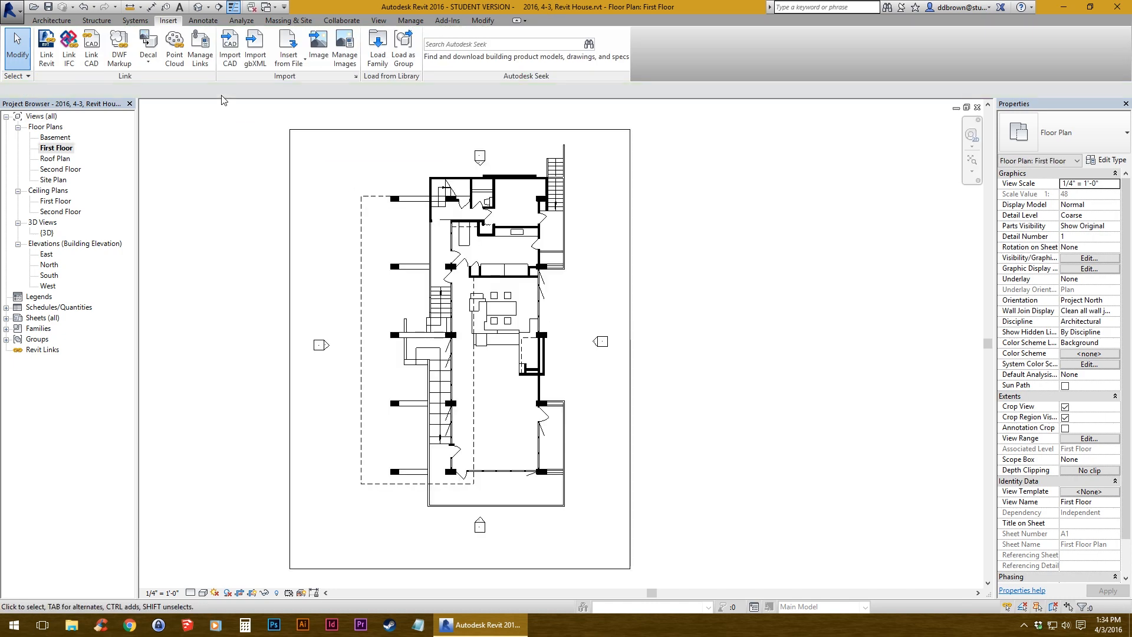
- Inspect the imported drawing in the default 3D view and return to the First Floor plan
{"action": "left_click", "coordinate": [198, 7]}
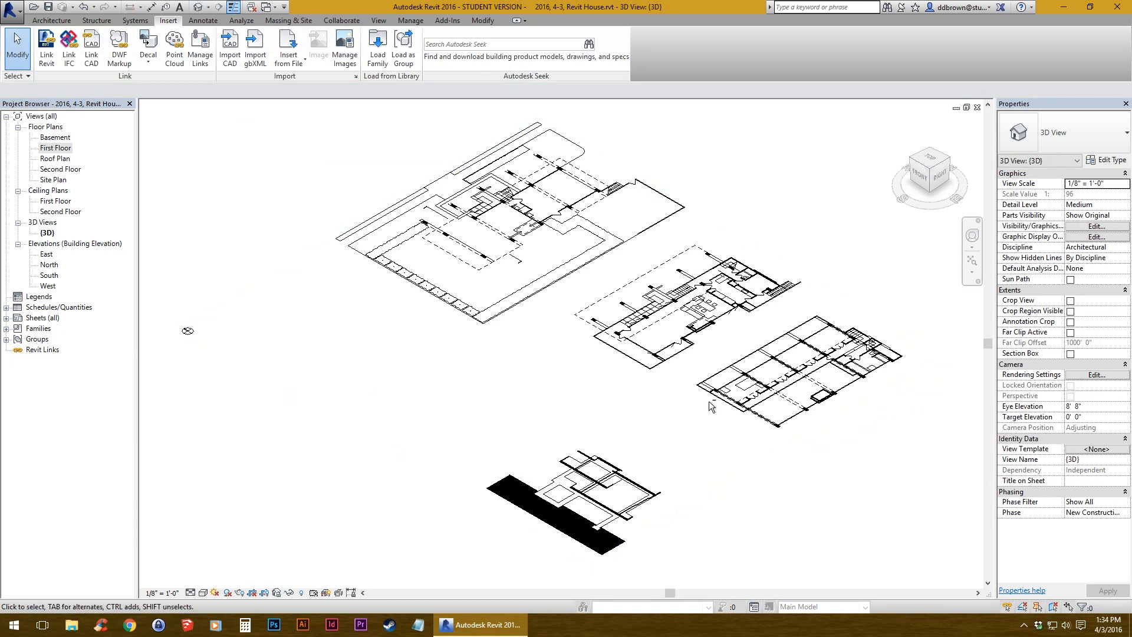
{"action": "middle_click_drag", "start_coordinate": [708, 401], "coordinate": [318, 331], "text": "shift"}
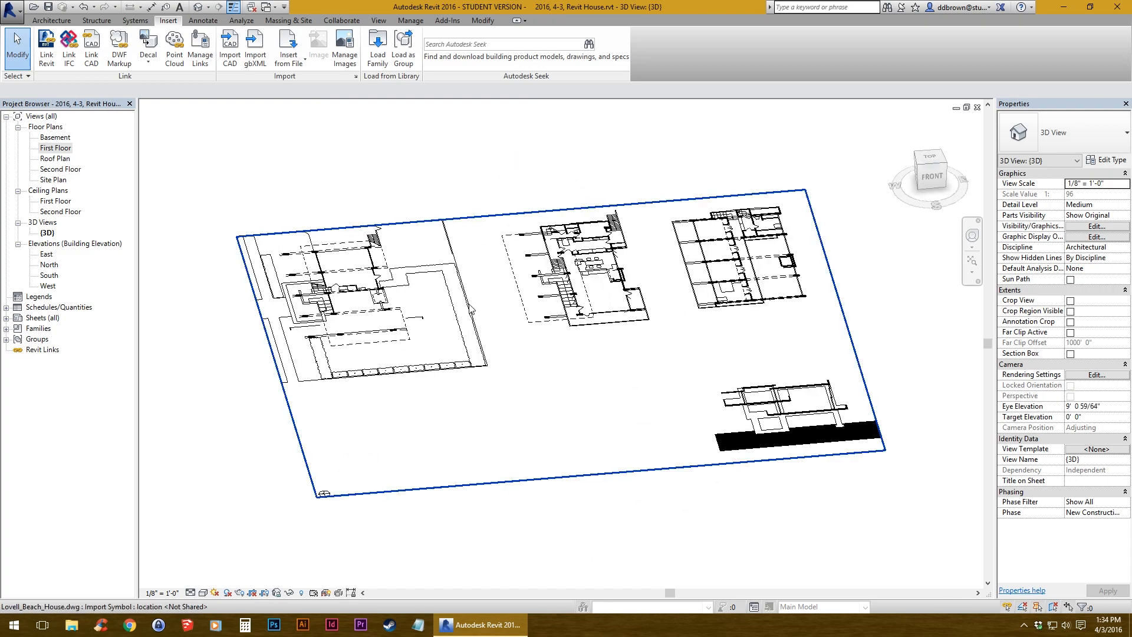
{"action": "double_click", "coordinate": [67, 149]}
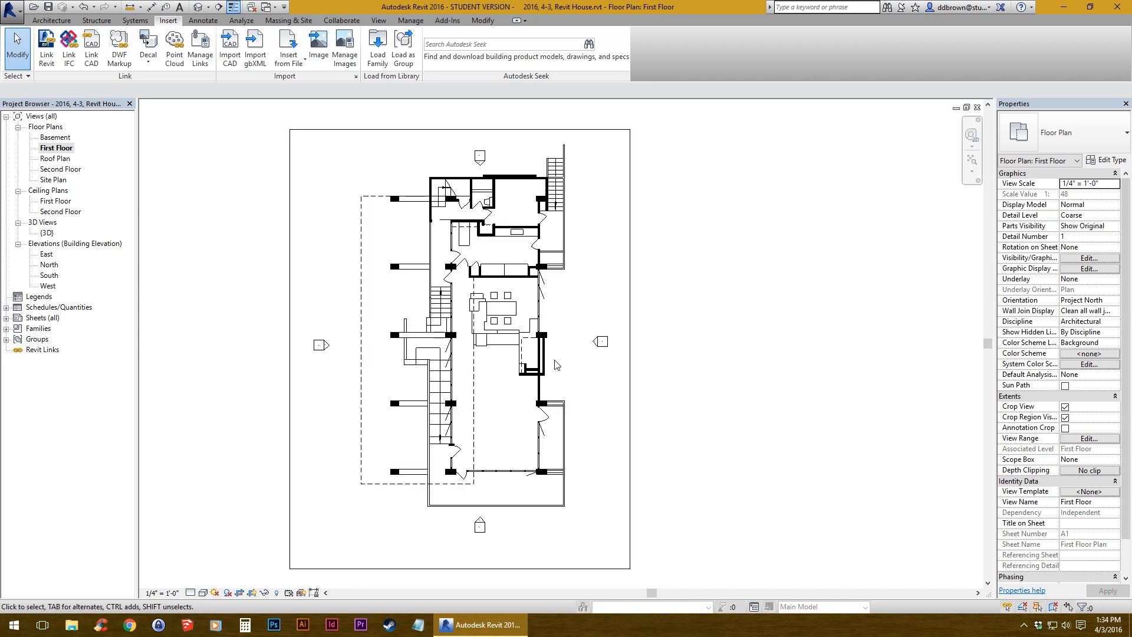
- Copy the imported Lovell_Beach_House.dwg drawing and paste it aligned to the Second Floor level
{"action": "scroll", "coordinate": [554, 365], "scroll_direction": "down", "scroll_amount": 3}
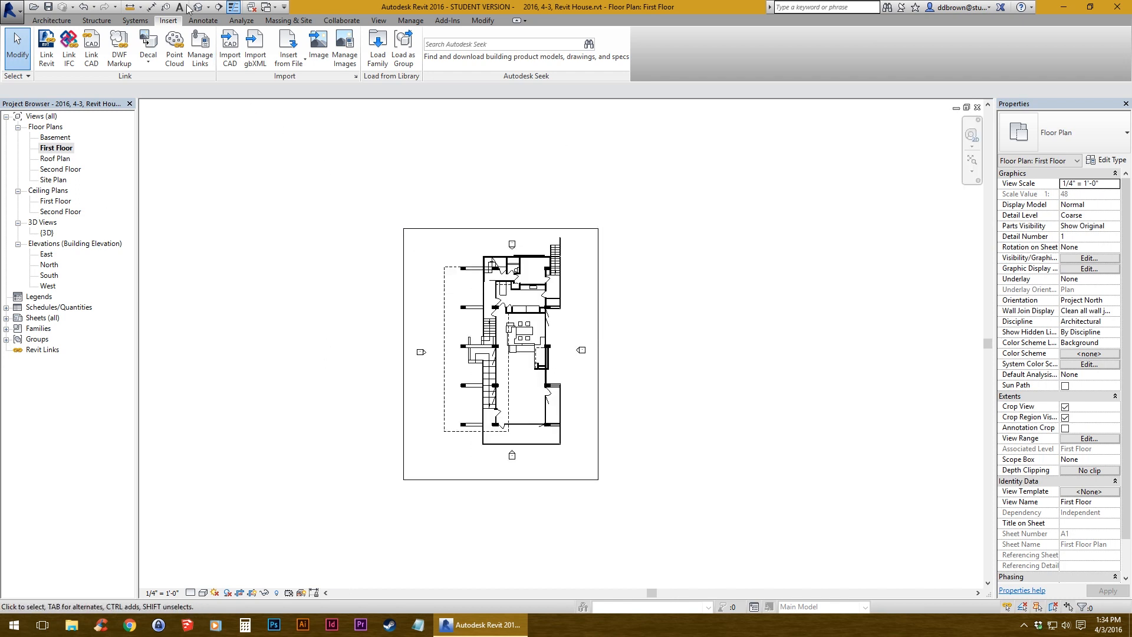
{"action": "scroll", "coordinate": [514, 384], "scroll_direction": "up", "scroll_amount": 3}
{"action": "scroll", "coordinate": [515, 383], "scroll_direction": "down", "scroll_amount": 2}
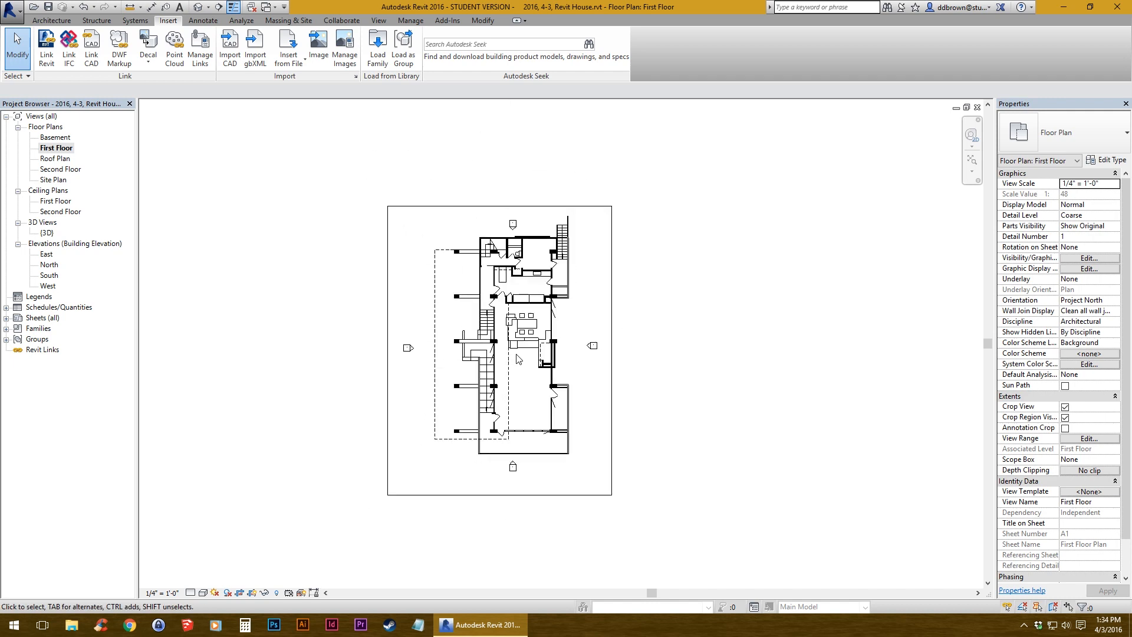
{"action": "left_click", "coordinate": [522, 353]}
{"action": "scroll", "coordinate": [523, 351], "scroll_direction": "up", "scroll_amount": 2}
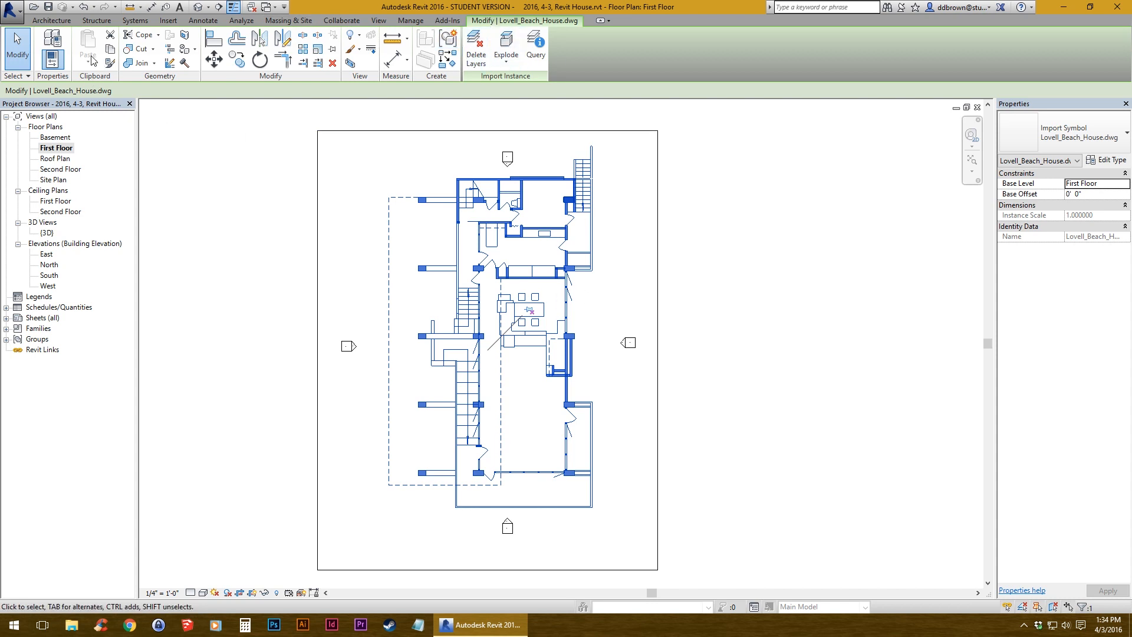
{"action": "left_click", "coordinate": [112, 48]}
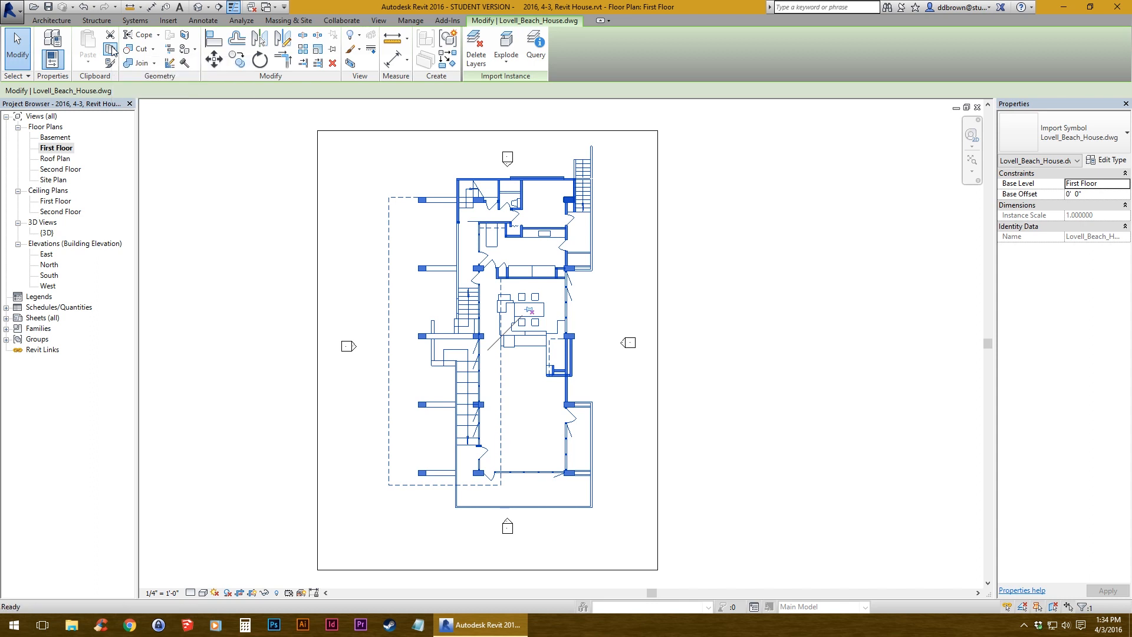
{"action": "left_click", "coordinate": [88, 64]}
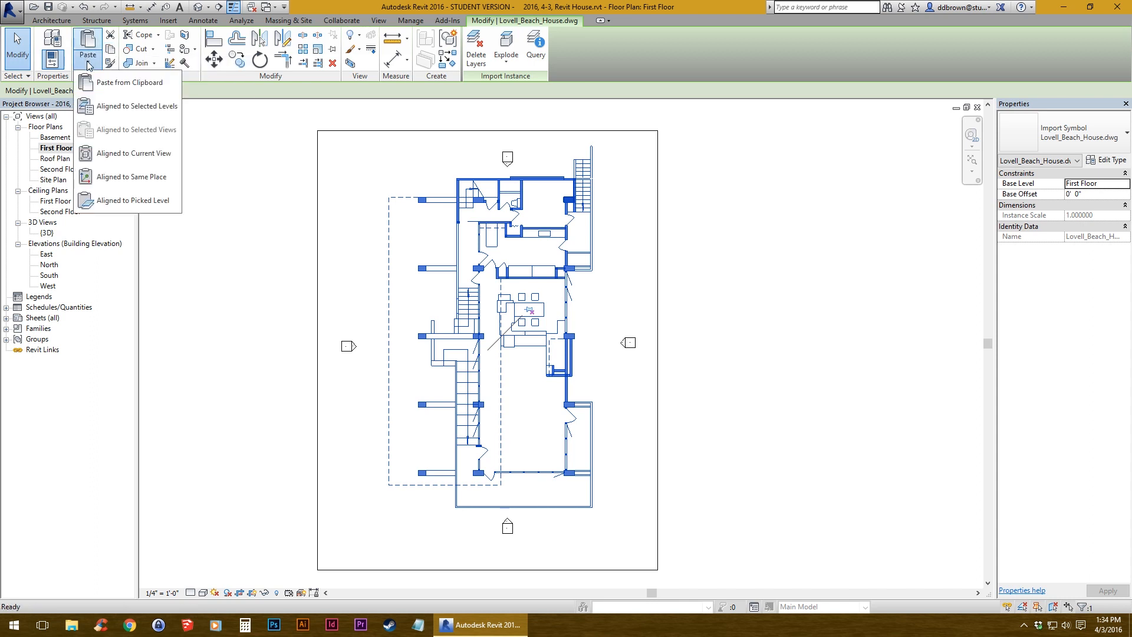
{"action": "left_click", "coordinate": [158, 109]}
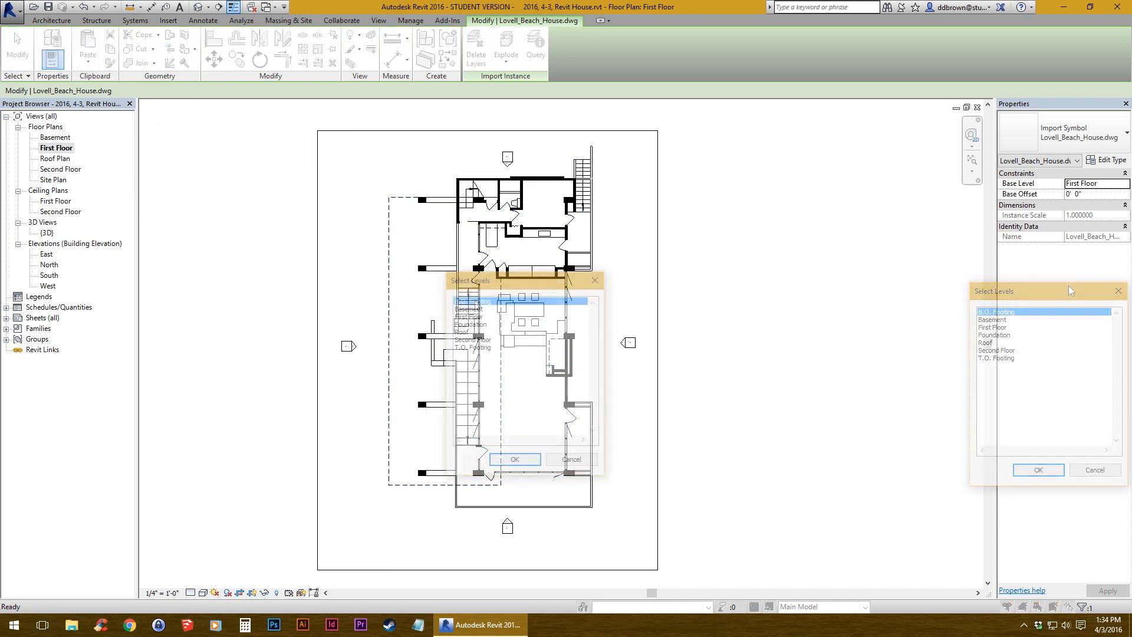
{"action": "left_click", "coordinate": [475, 340]}
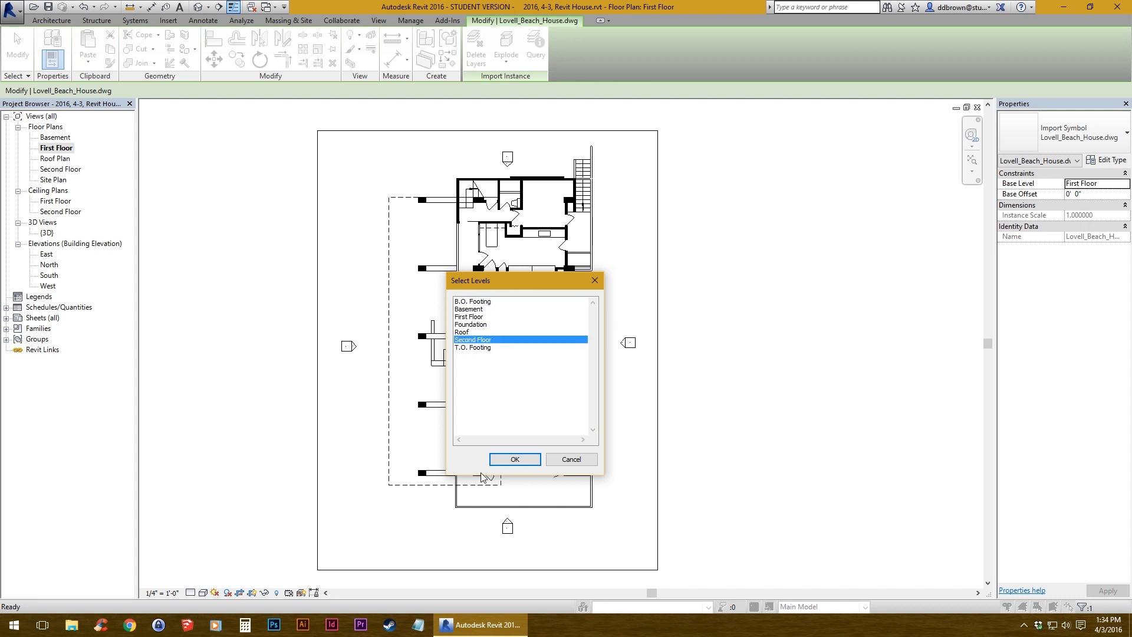
{"action": "left_click", "coordinate": [515, 460]}
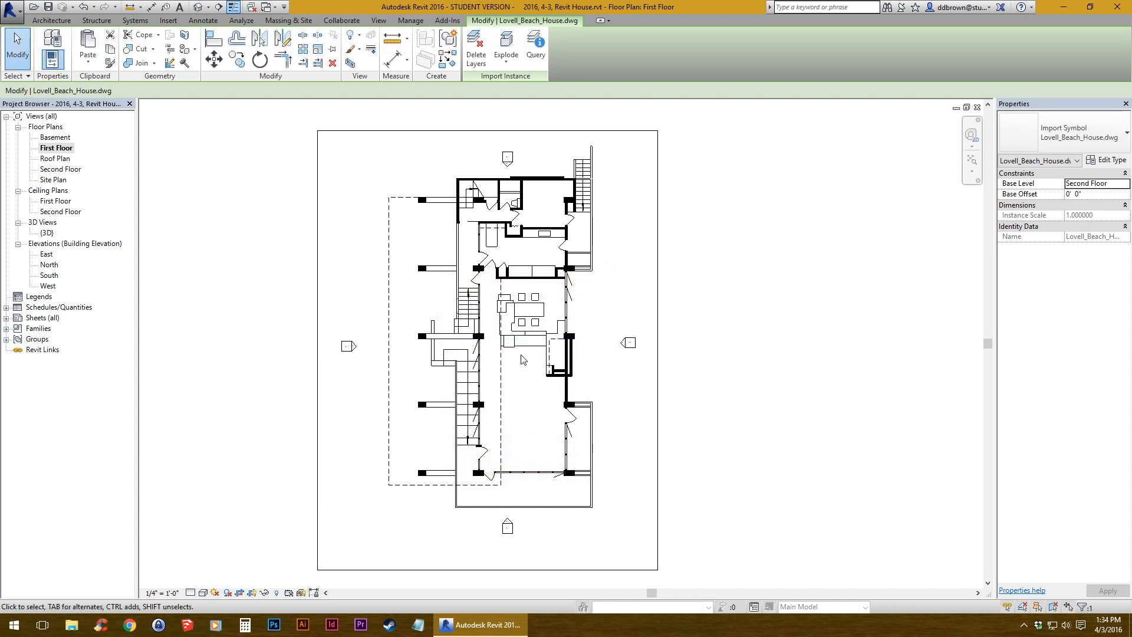
- Inspect the two stacked drawing copies in the 3D view, and check each copy's base level in the East elevation
{"action": "left_click", "coordinate": [198, 7]}
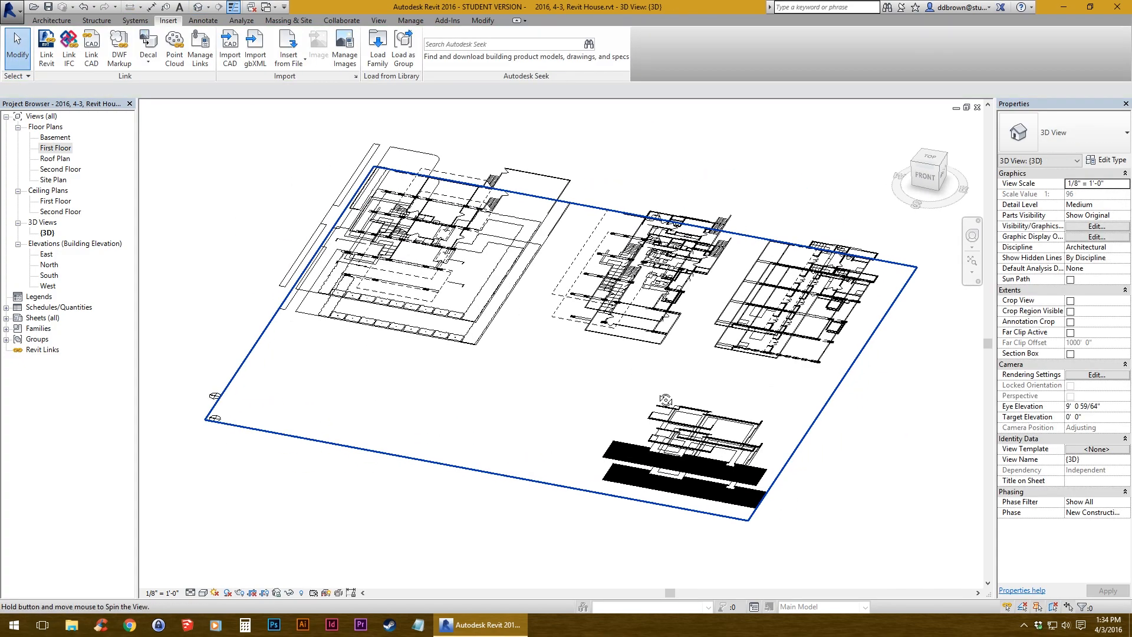
{"action": "middle_click_drag", "start_coordinate": [666, 400], "coordinate": [657, 299], "text": "shift"}
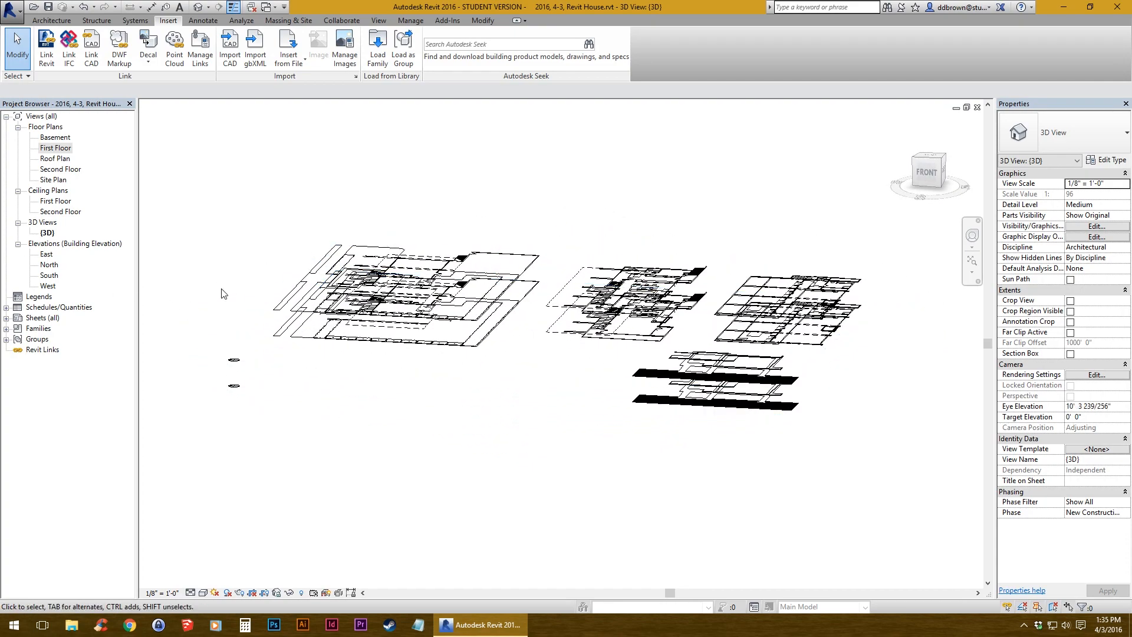
{"action": "double_click", "coordinate": [46, 255]}
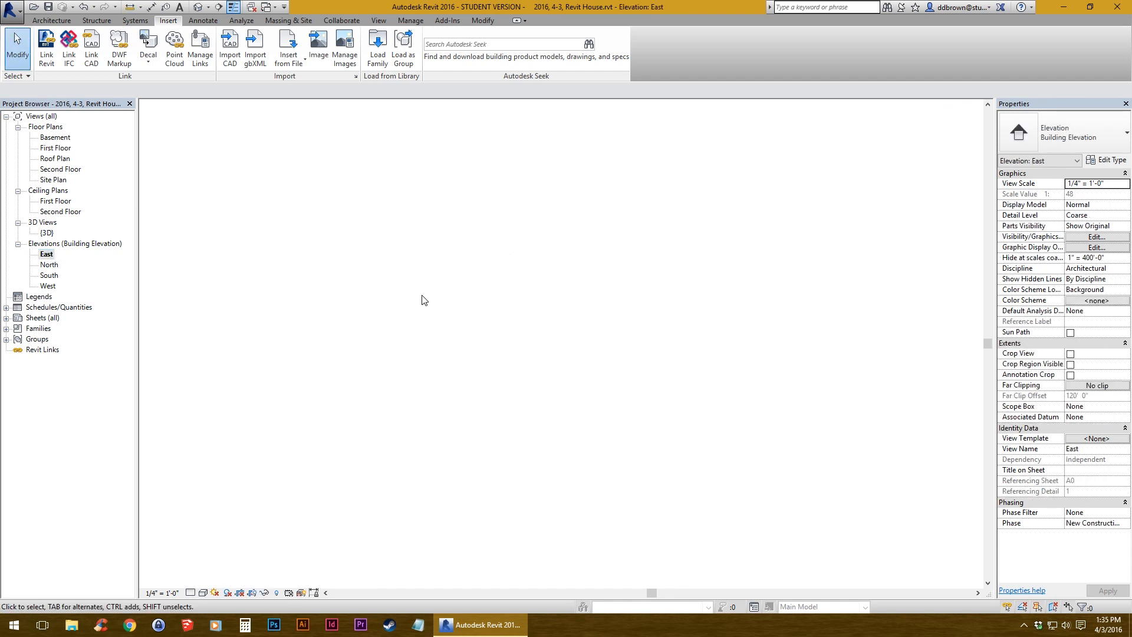
{"action": "scroll", "coordinate": [726, 389], "scroll_direction": "up", "scroll_amount": 8}
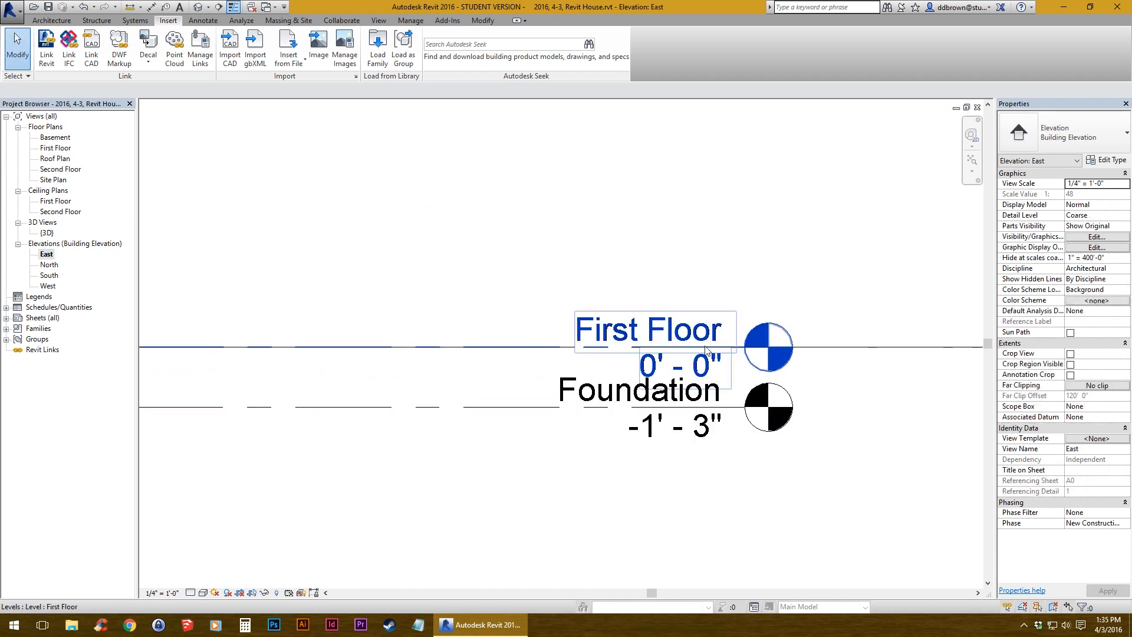
{"action": "scroll", "coordinate": [706, 350], "scroll_direction": "down", "scroll_amount": 5}
{"action": "middle_click_drag", "start_coordinate": [596, 226], "coordinate": [629, 282]}
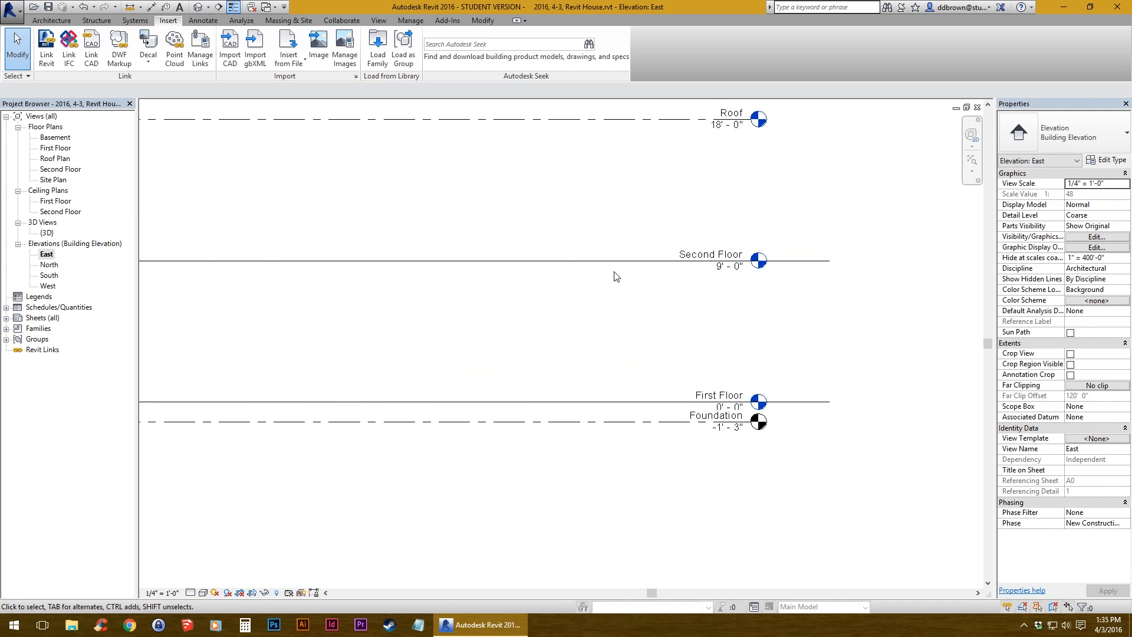
{"action": "left_click", "coordinate": [814, 401]}
{"action": "scroll", "coordinate": [826, 395], "scroll_direction": "down", "scroll_amount": 3}
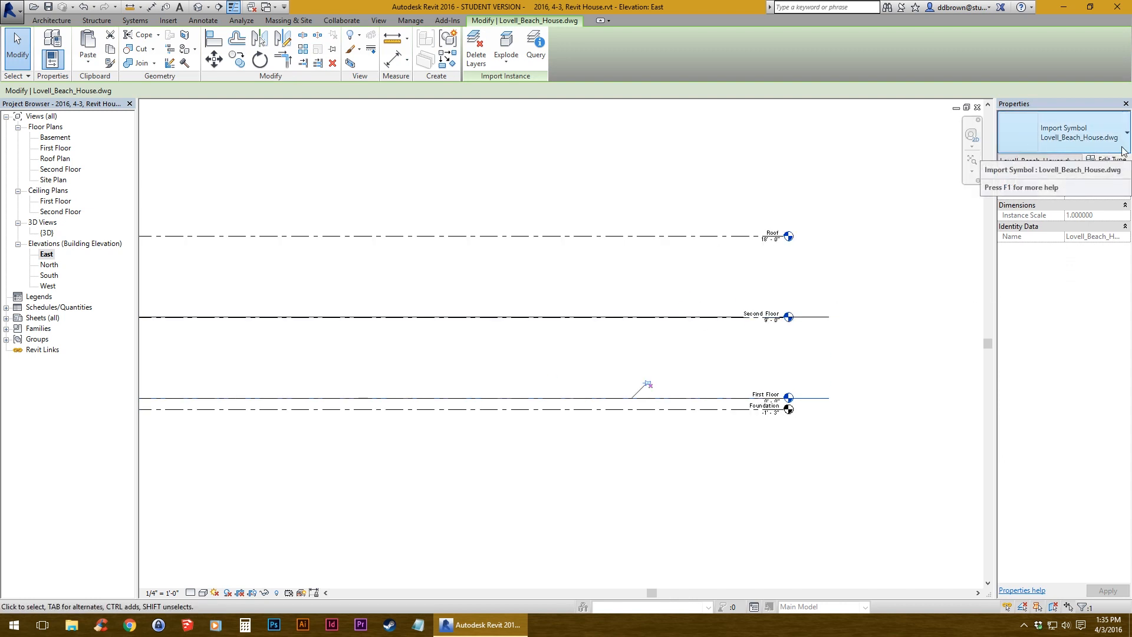
{"action": "left_click", "coordinate": [835, 370]}
{"action": "left_click", "coordinate": [810, 318]}
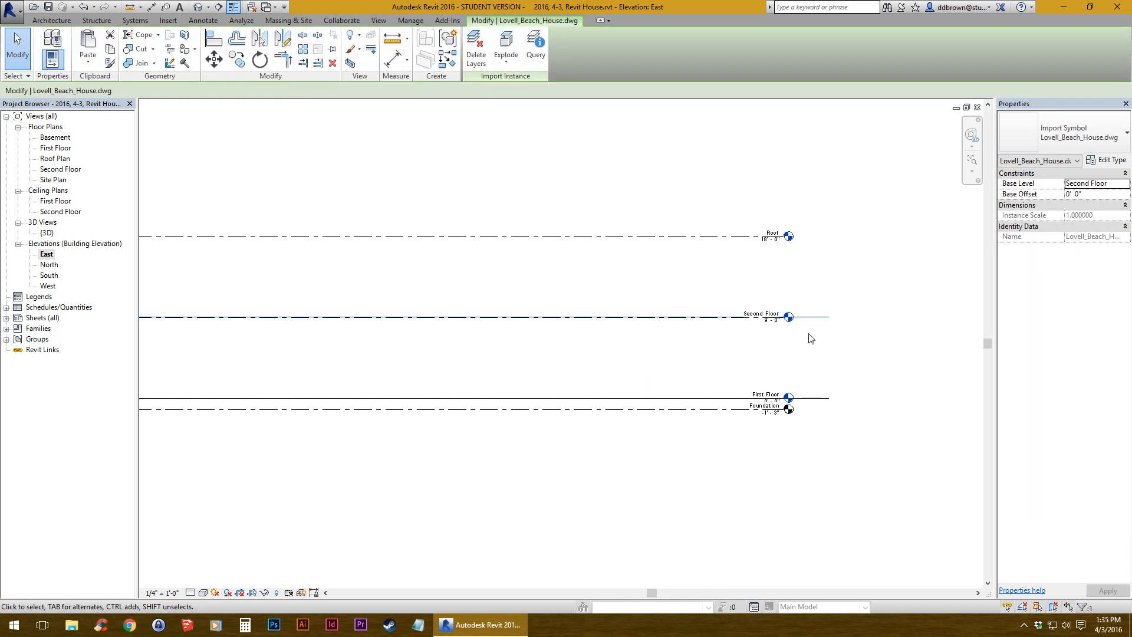
{"action": "scroll", "coordinate": [809, 332], "scroll_direction": "up", "scroll_amount": 3}
{"action": "left_click", "coordinate": [816, 344]}
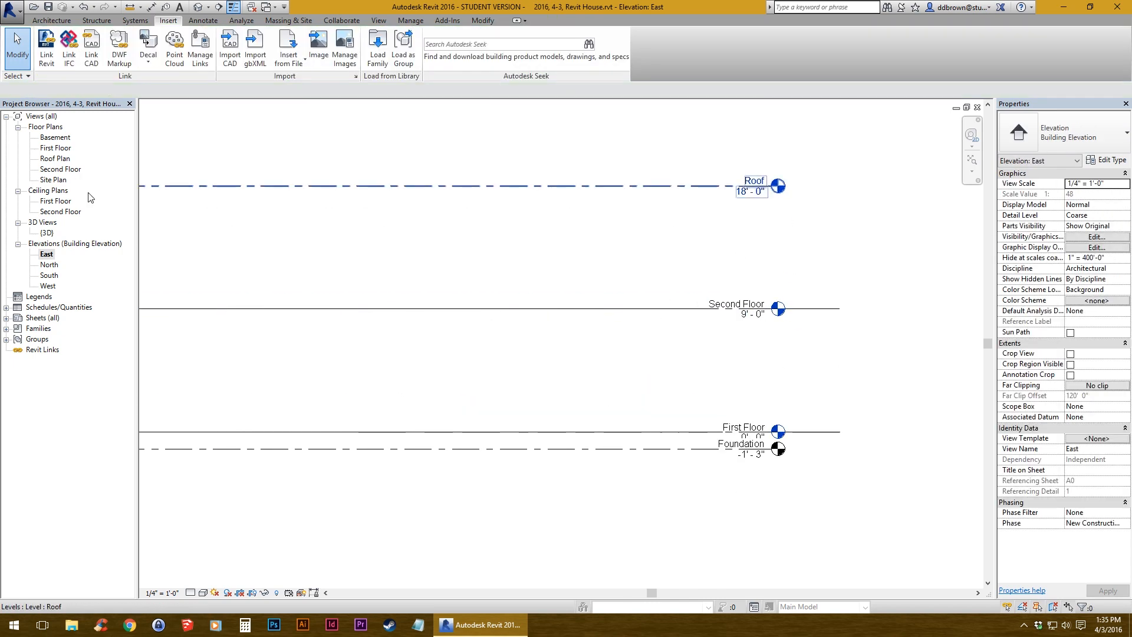
- Return to the First Floor plan and turn its Crop View off and back on to view the whole imported drawing
{"action": "scroll", "coordinate": [450, 361], "scroll_direction": "down", "scroll_amount": 1}
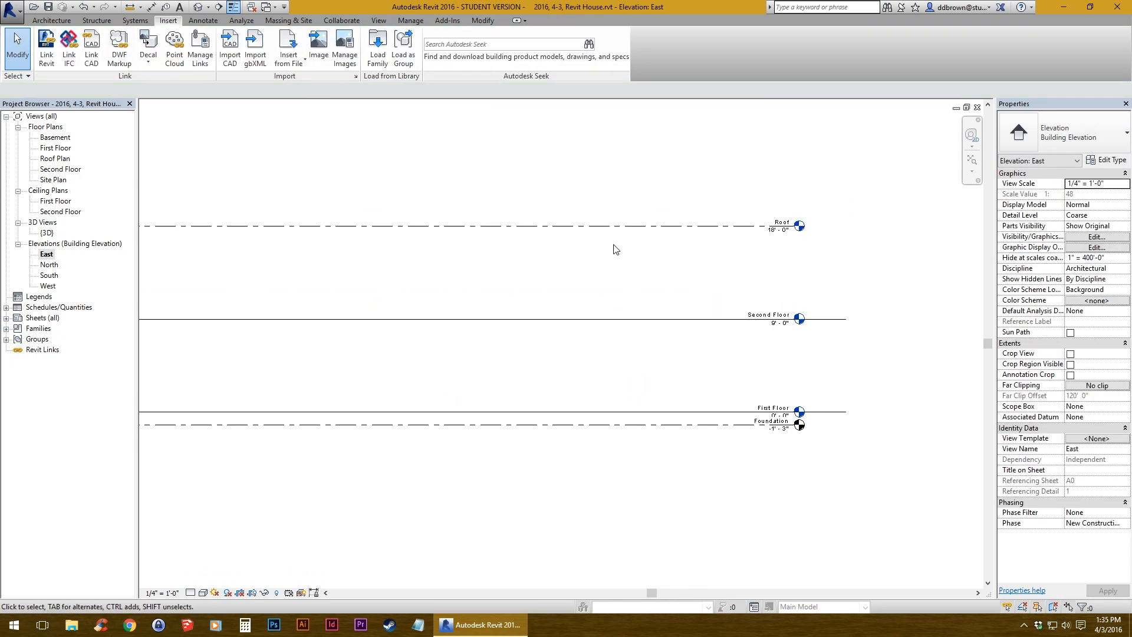
{"action": "double_click", "coordinate": [55, 149]}
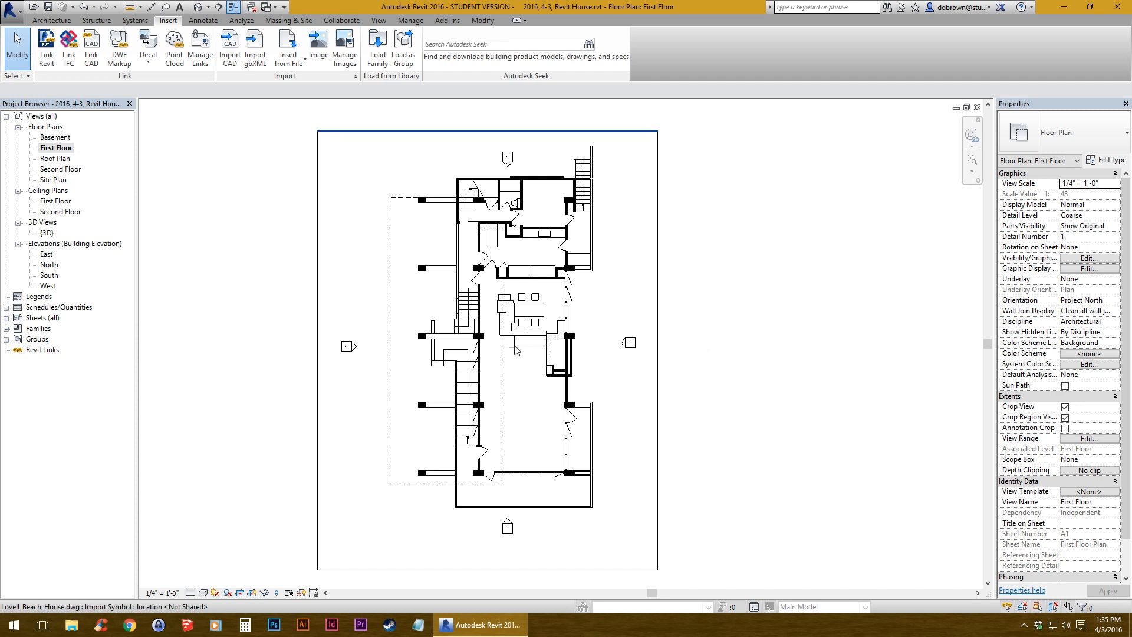
{"action": "middle_click_drag", "start_coordinate": [535, 341], "coordinate": [561, 378]}
{"action": "scroll", "coordinate": [560, 378], "scroll_direction": "down", "scroll_amount": 1}
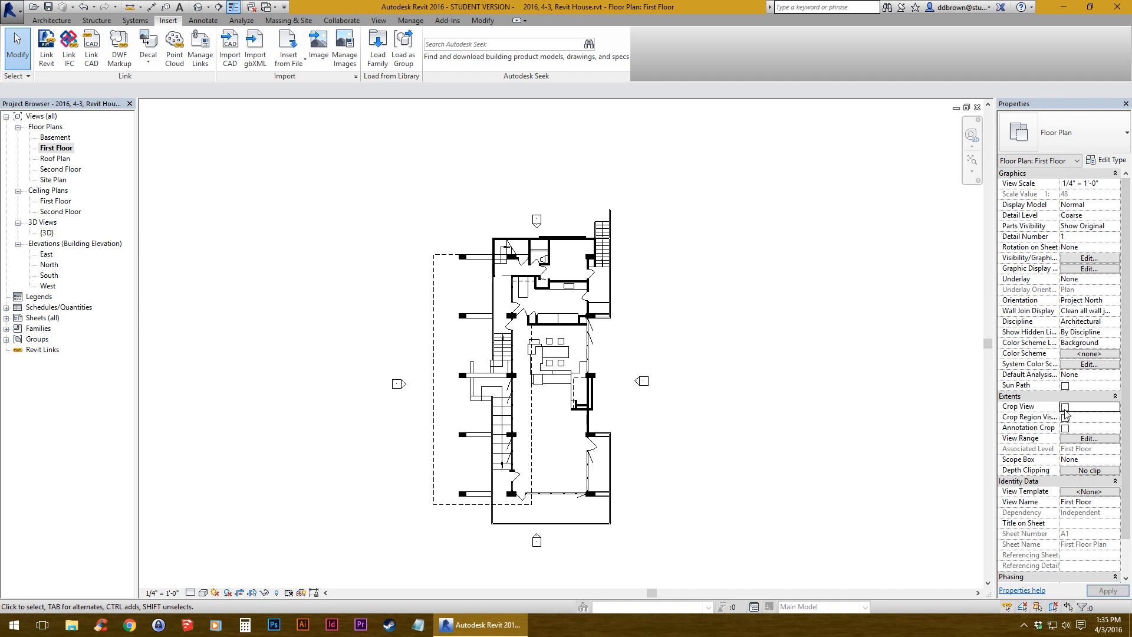
{"action": "scroll", "coordinate": [538, 312], "scroll_direction": "down", "scroll_amount": 4}
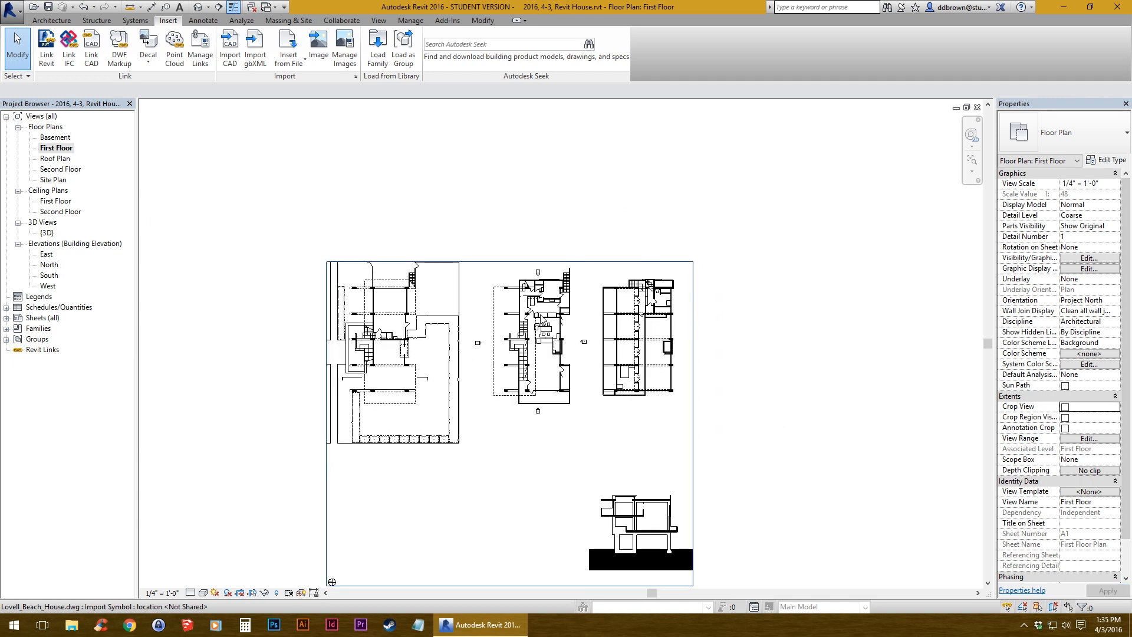
{"action": "scroll", "coordinate": [539, 314], "scroll_direction": "up", "scroll_amount": 2}
{"action": "middle_click_drag", "start_coordinate": [544, 421], "coordinate": [547, 356]}
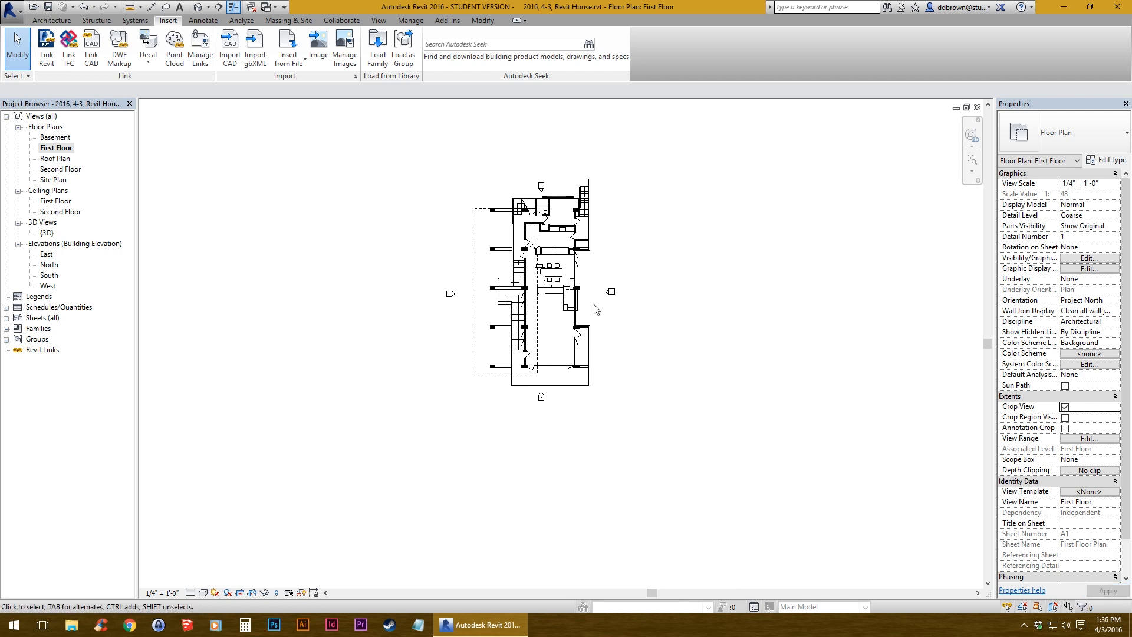
- Hide the crop region boundary of the First Floor plan by switching off Crop Region Visible
{"action": "scroll", "coordinate": [594, 304], "scroll_direction": "up", "scroll_amount": 3}
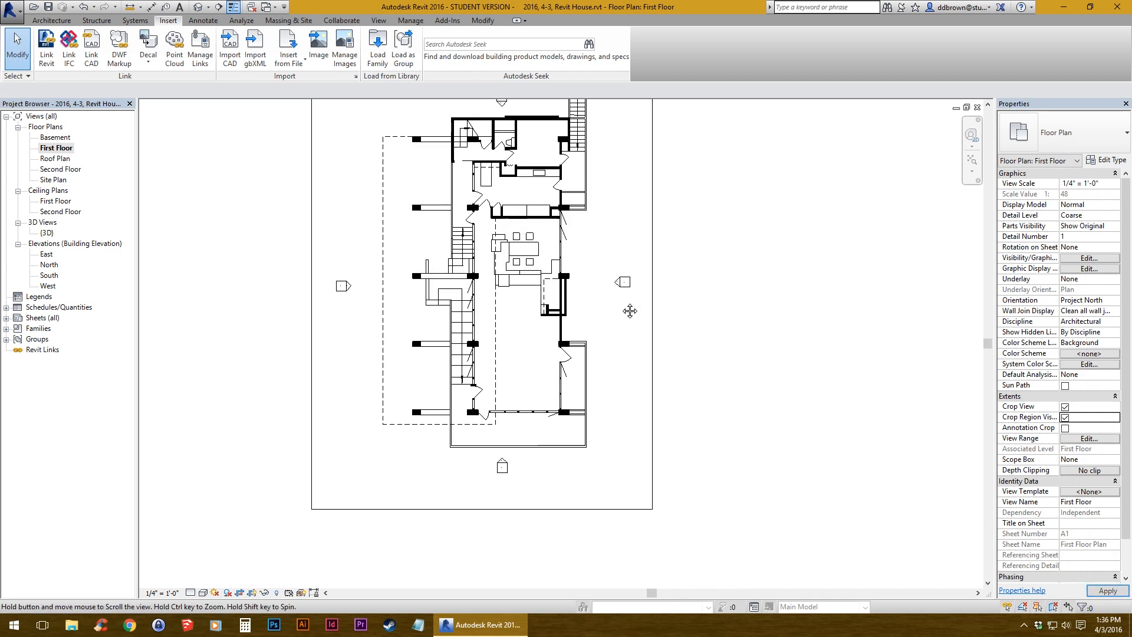
{"action": "middle_click_drag", "start_coordinate": [625, 311], "coordinate": [672, 381]}
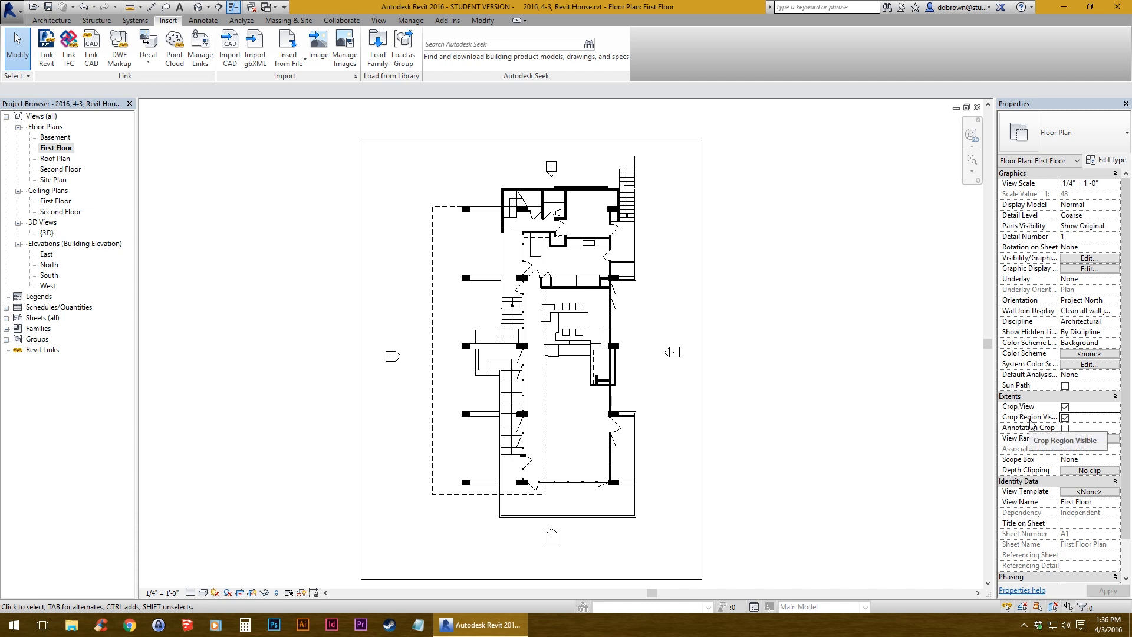
{"action": "left_click", "coordinate": [590, 140]}
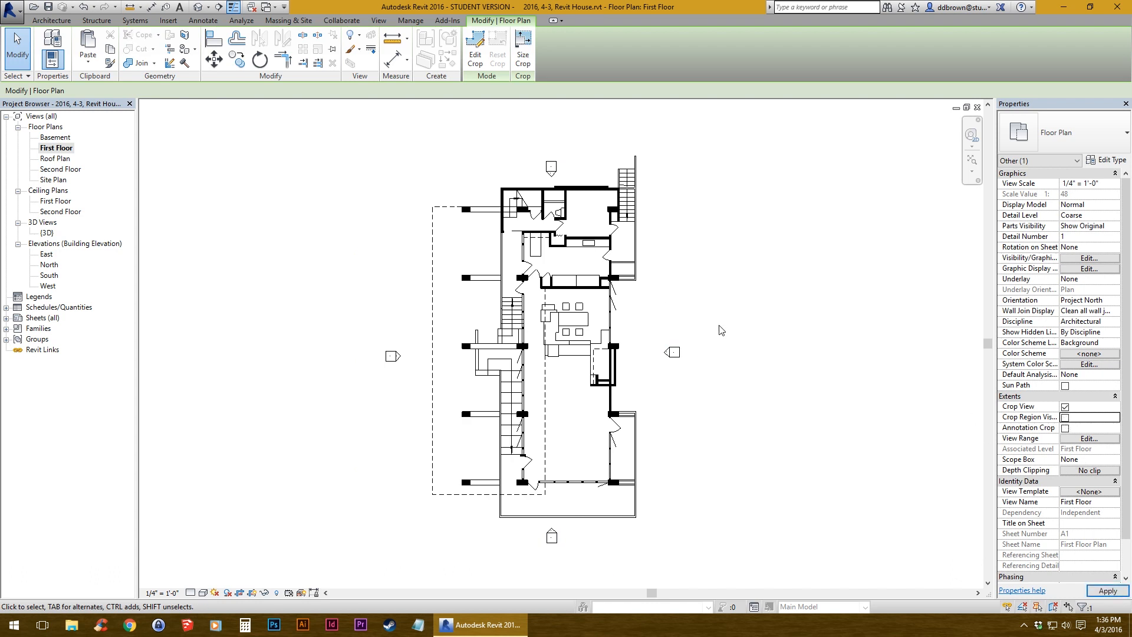
{"action": "scroll", "coordinate": [579, 301], "scroll_direction": "up", "scroll_amount": 1}
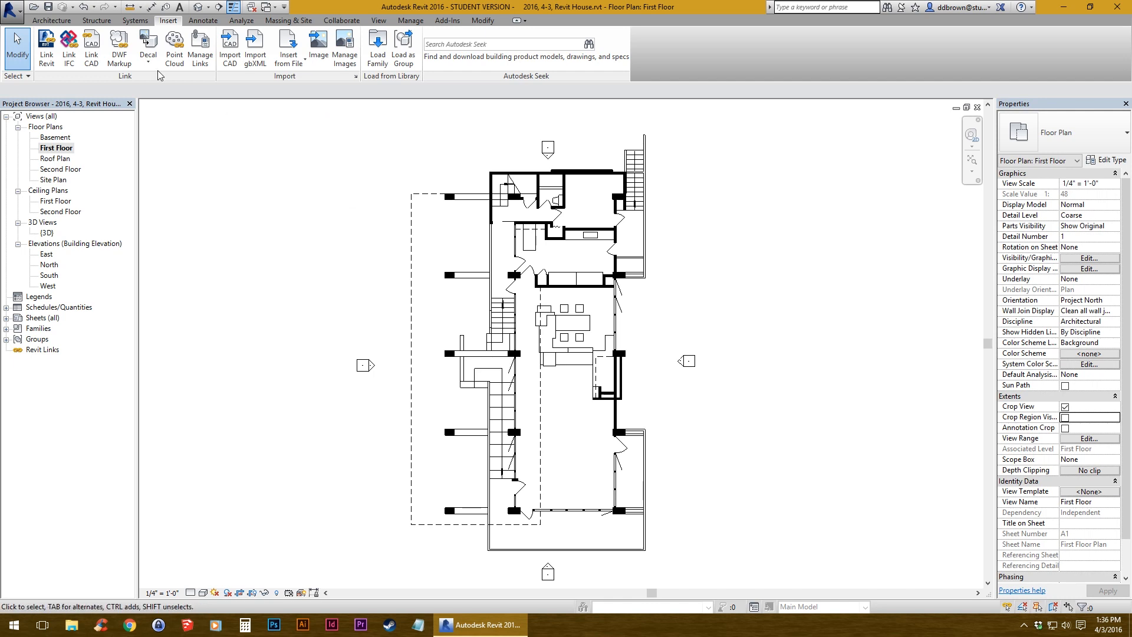
- Draw a vertical grid line through the westernmost column row, from the lowest column's bottom-edge midpoint to above the plan's upper end
{"action": "left_click", "coordinate": [52, 20]}
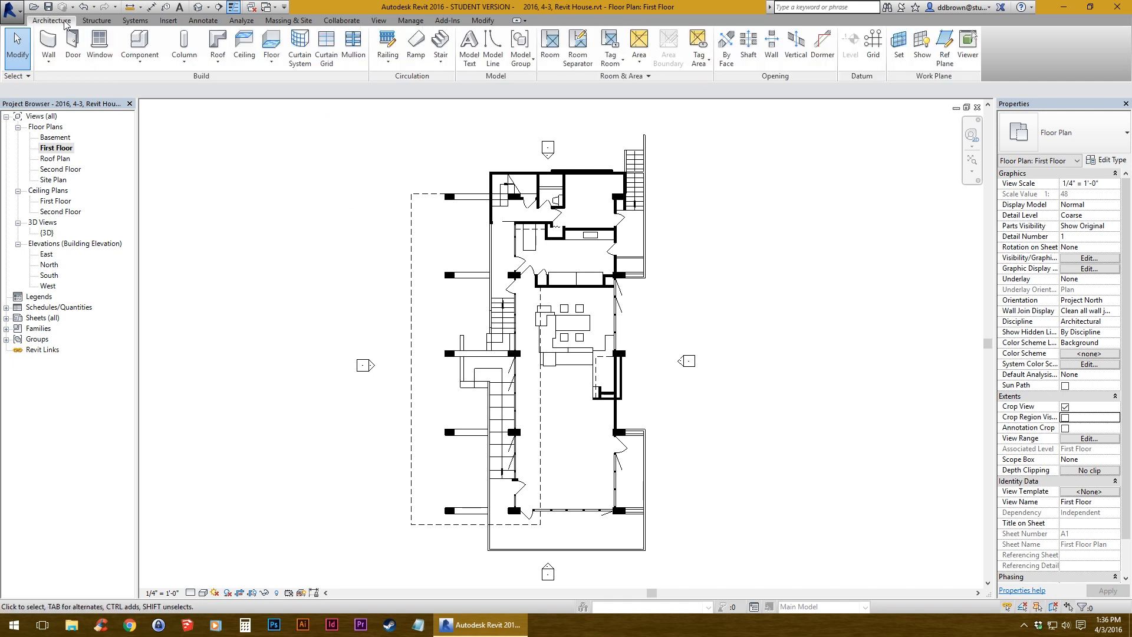
{"action": "left_click", "coordinate": [875, 48]}
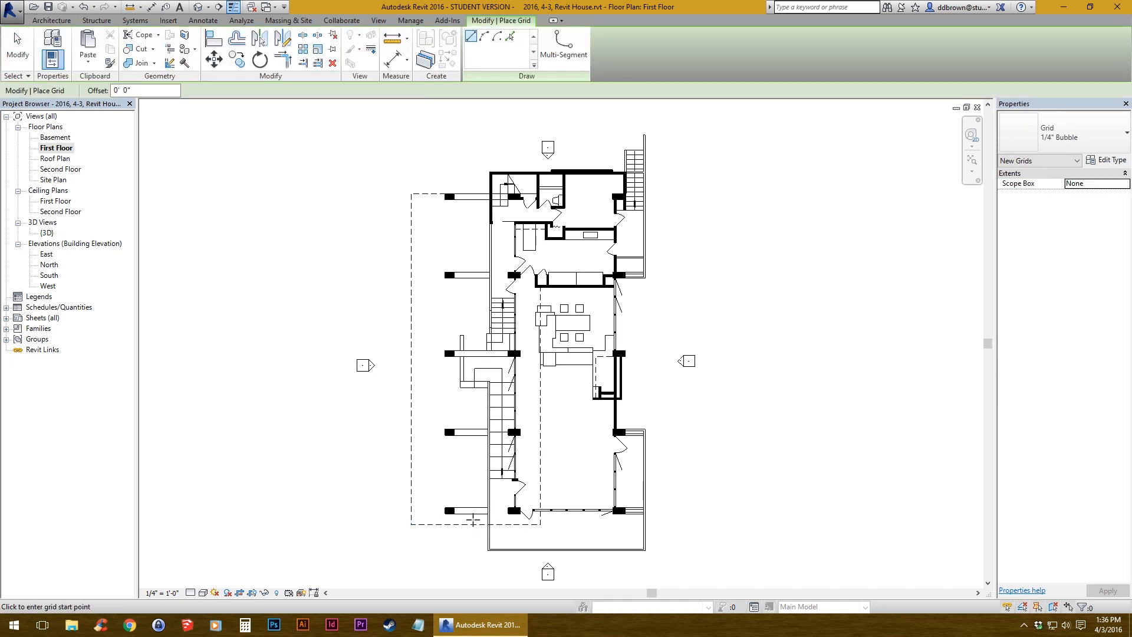
{"action": "scroll", "coordinate": [479, 479], "scroll_direction": "up", "scroll_amount": 5}
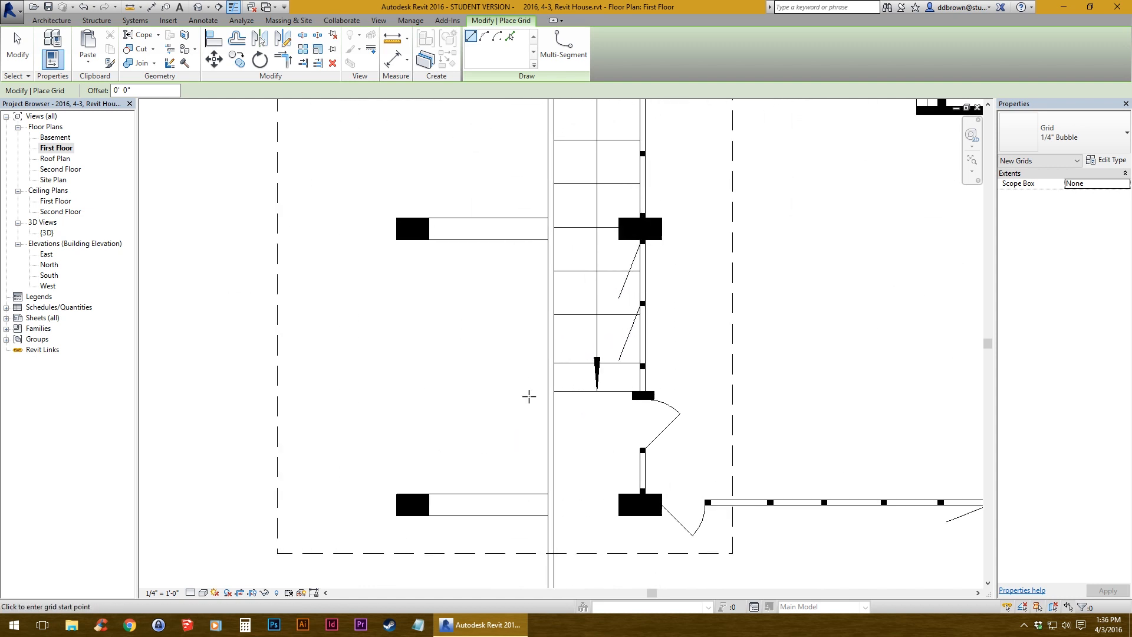
{"action": "middle_click_drag", "start_coordinate": [504, 415], "coordinate": [497, 335]}
{"action": "scroll", "coordinate": [491, 392], "scroll_direction": "up", "scroll_amount": 4}
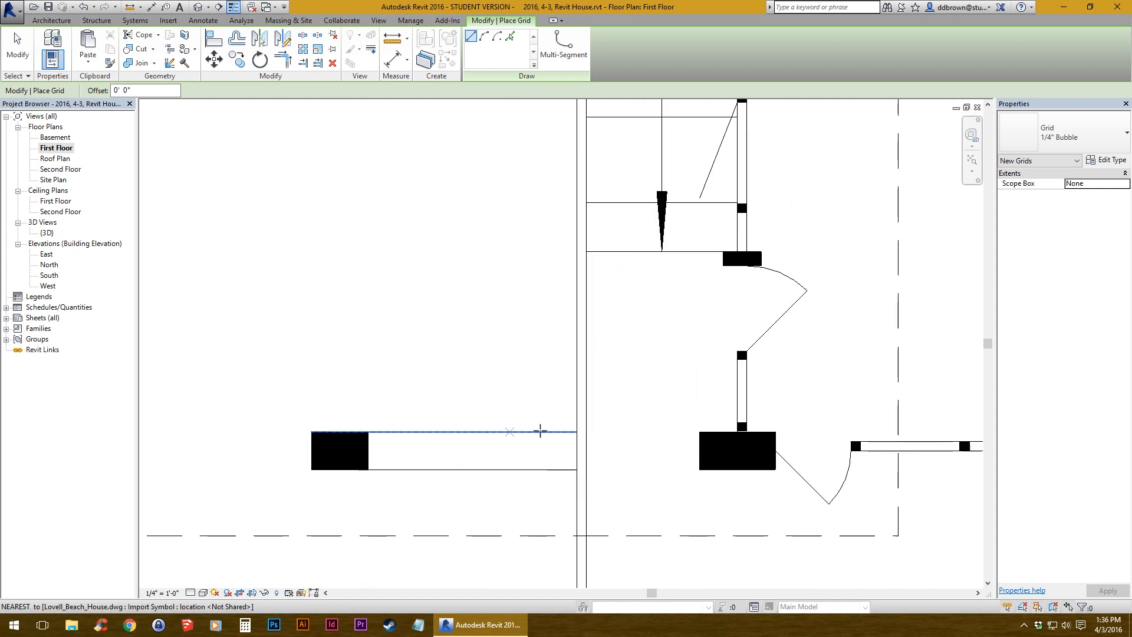
{"action": "scroll", "coordinate": [551, 435], "scroll_direction": "down", "scroll_amount": 5}
{"action": "middle_click_drag", "start_coordinate": [518, 238], "coordinate": [283, 394]}
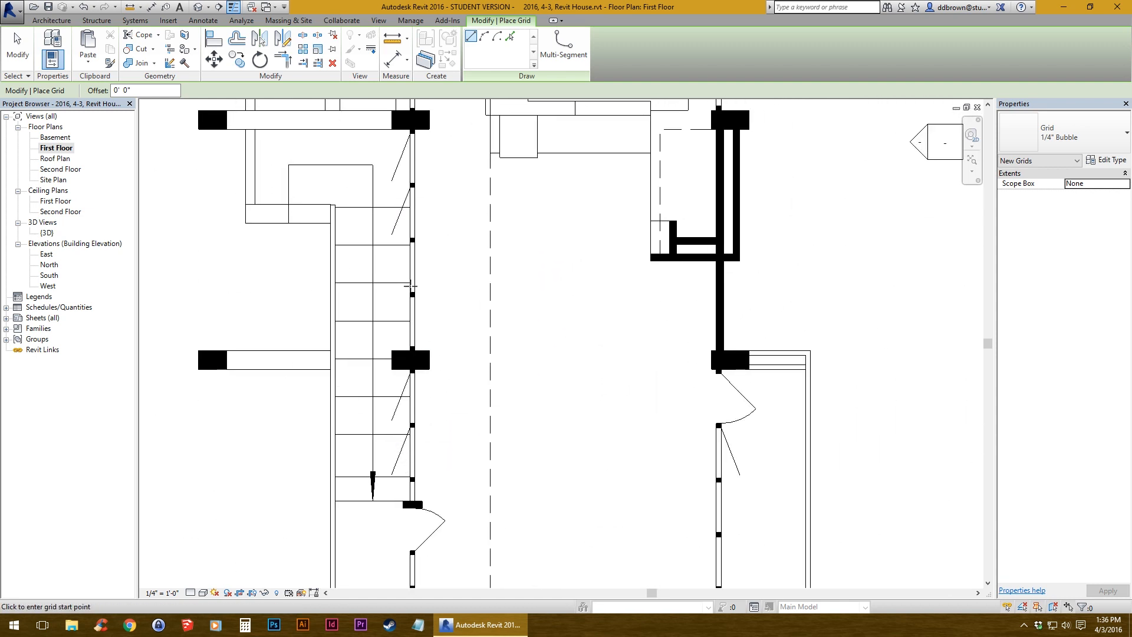
{"action": "middle_click_drag", "start_coordinate": [741, 388], "coordinate": [782, 419]}
{"action": "scroll", "coordinate": [720, 405], "scroll_direction": "down", "scroll_amount": 5}
{"action": "scroll", "coordinate": [566, 496], "scroll_direction": "up", "scroll_amount": 8}
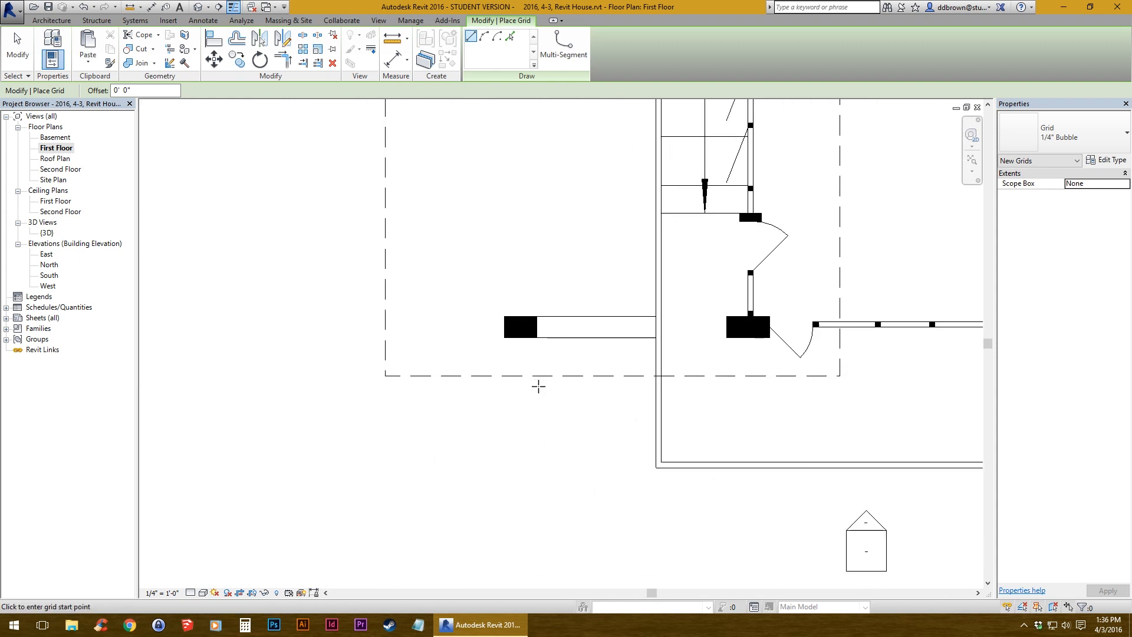
{"action": "scroll", "coordinate": [591, 321], "scroll_direction": "up", "scroll_amount": 1}
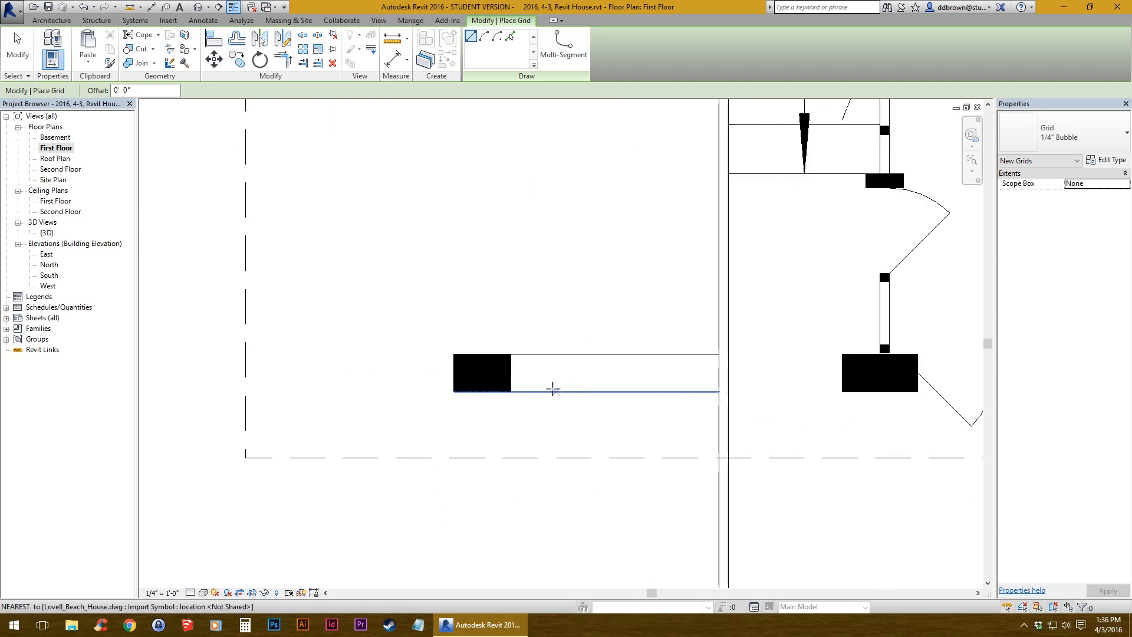
{"action": "left_click", "coordinate": [482, 392]}
{"action": "middle_click_drag", "start_coordinate": [502, 330], "coordinate": [442, 484]}
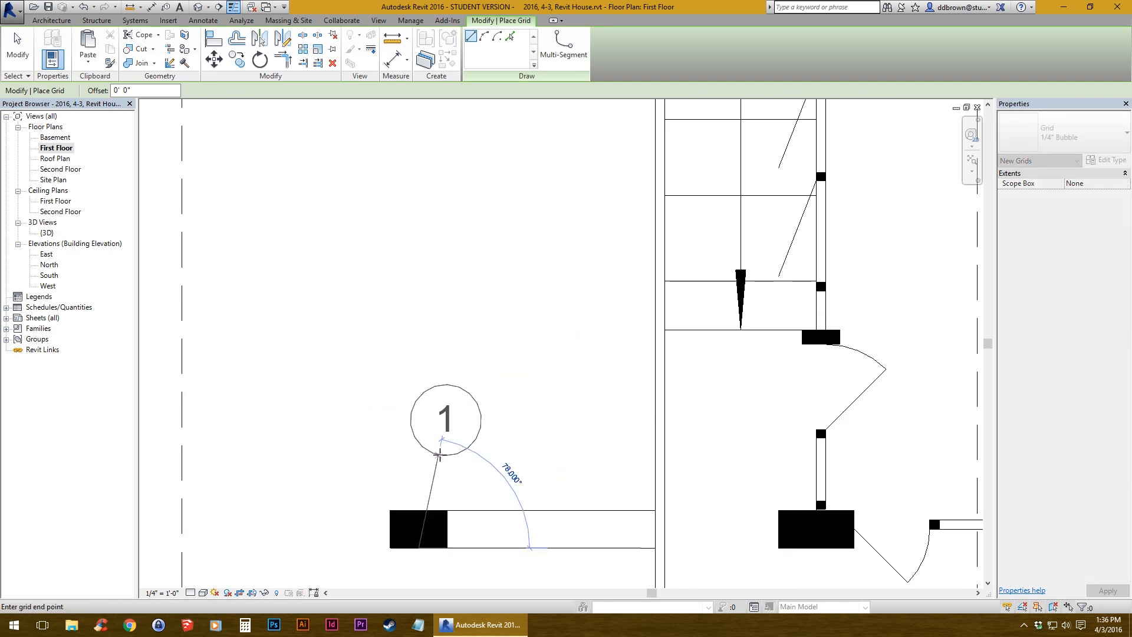
{"action": "scroll", "coordinate": [436, 430], "scroll_direction": "down", "scroll_amount": 3}
{"action": "scroll", "coordinate": [452, 430], "scroll_direction": "up", "scroll_amount": 1}
{"action": "middle_click_drag", "start_coordinate": [452, 430], "coordinate": [452, 457]}
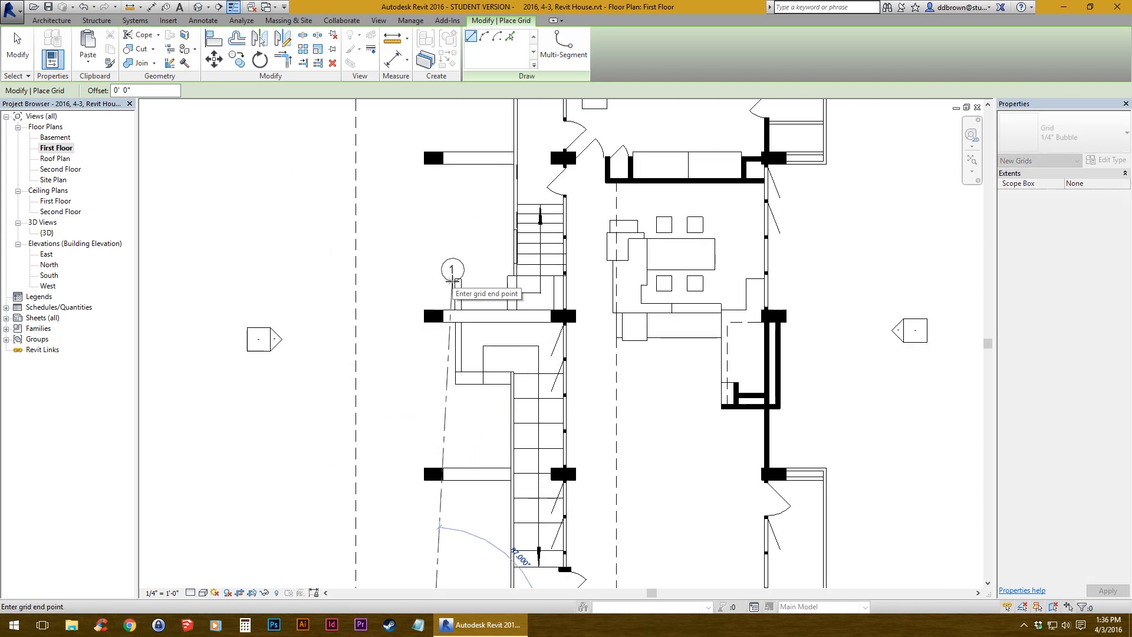
{"action": "scroll", "coordinate": [437, 383], "scroll_direction": "up", "scroll_amount": 4}
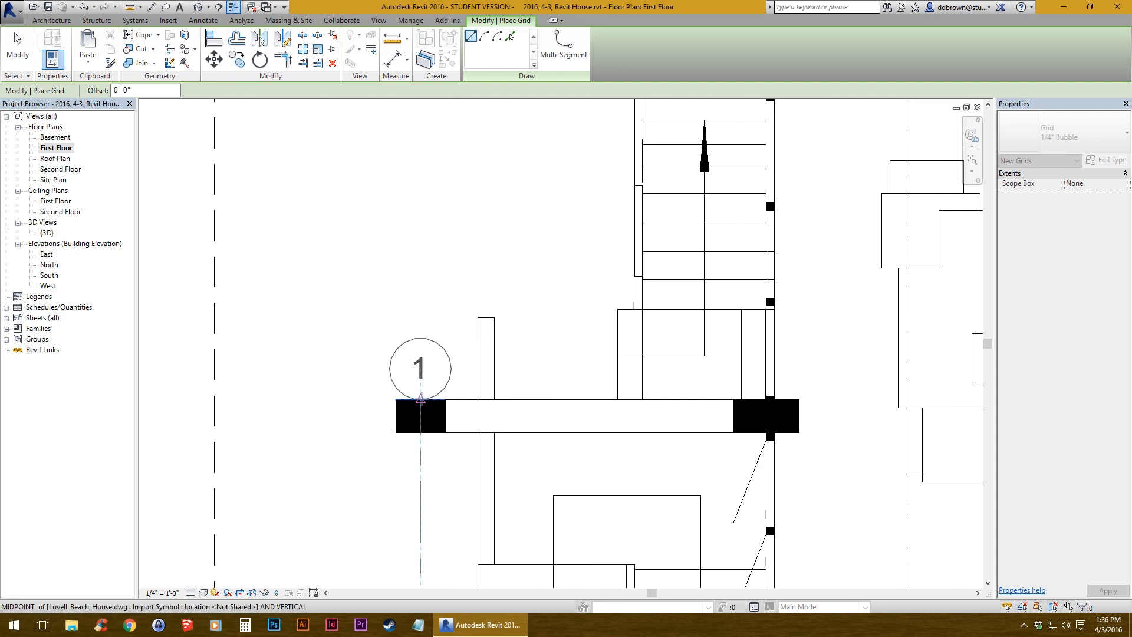
{"action": "scroll", "coordinate": [421, 406], "scroll_direction": "down", "scroll_amount": 4}
{"action": "middle_click_drag", "start_coordinate": [421, 273], "coordinate": [423, 413]}
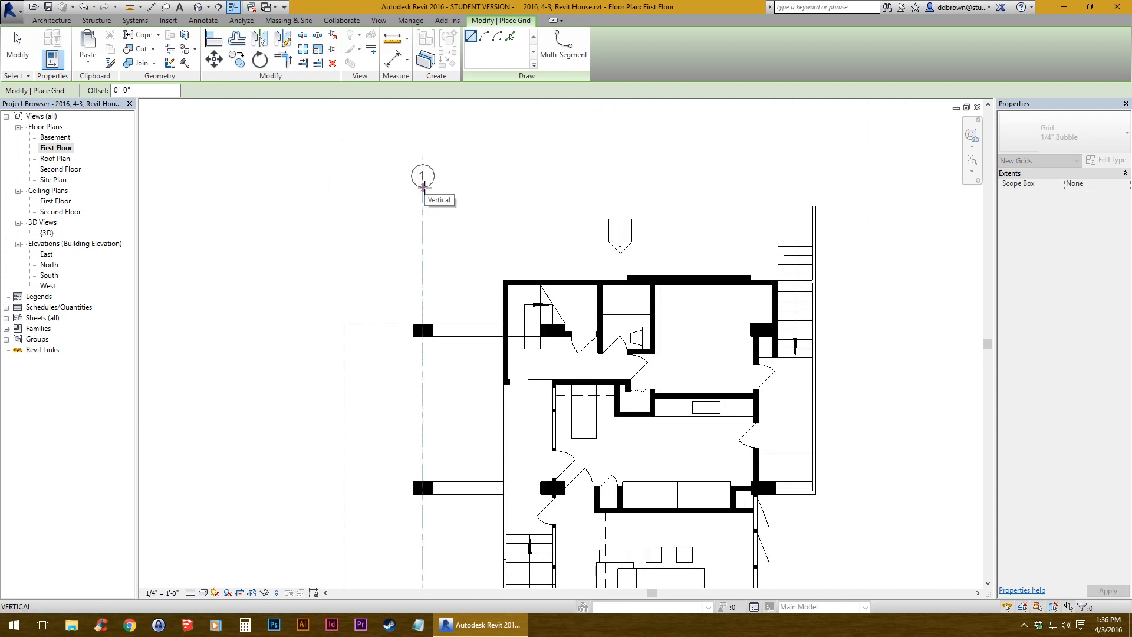
{"action": "left_click", "coordinate": [426, 183]}
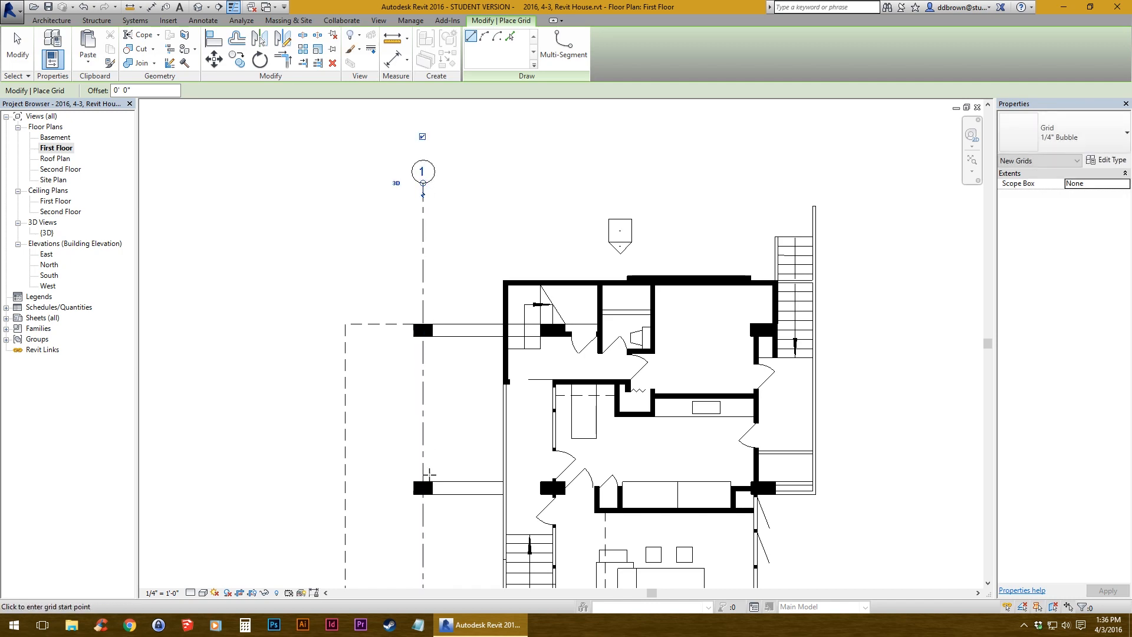
{"action": "middle_click_drag", "start_coordinate": [429, 473], "coordinate": [453, 238]}
{"action": "left_click", "coordinate": [18, 48]}
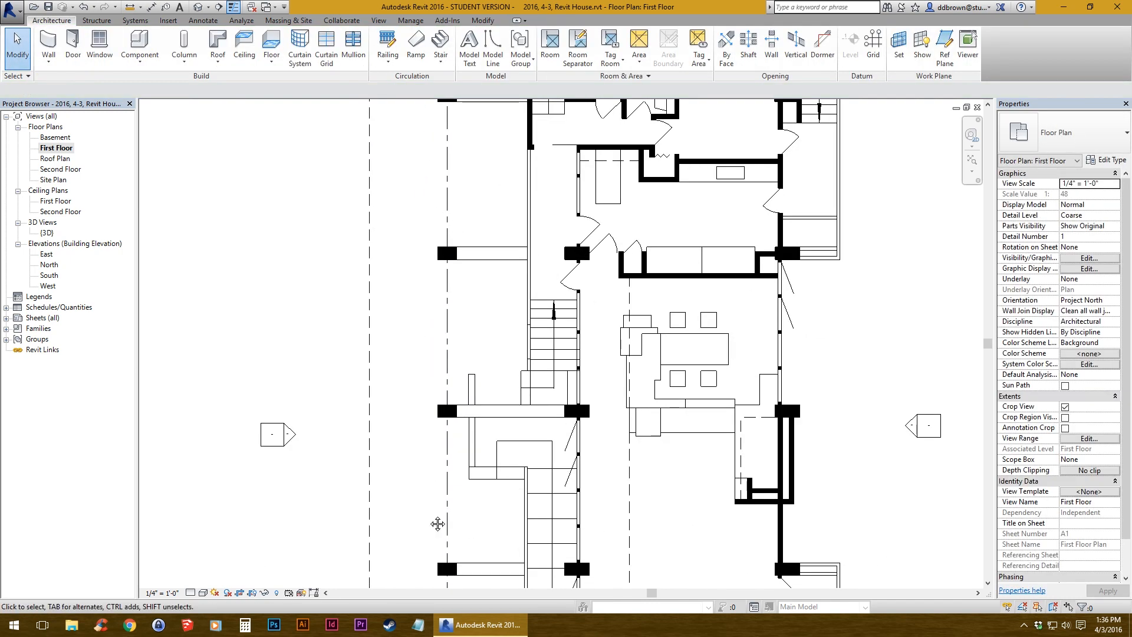
- Extend the lower end of grid line 1 well below the plan, past the southern elevation marker
{"action": "middle_click_drag", "start_coordinate": [438, 523], "coordinate": [461, 302]}
{"action": "scroll", "coordinate": [462, 303], "scroll_direction": "up", "scroll_amount": 3}
{"action": "middle_click_drag", "start_coordinate": [480, 473], "coordinate": [476, 272]}
{"action": "scroll", "coordinate": [493, 383], "scroll_direction": "down", "scroll_amount": 3}
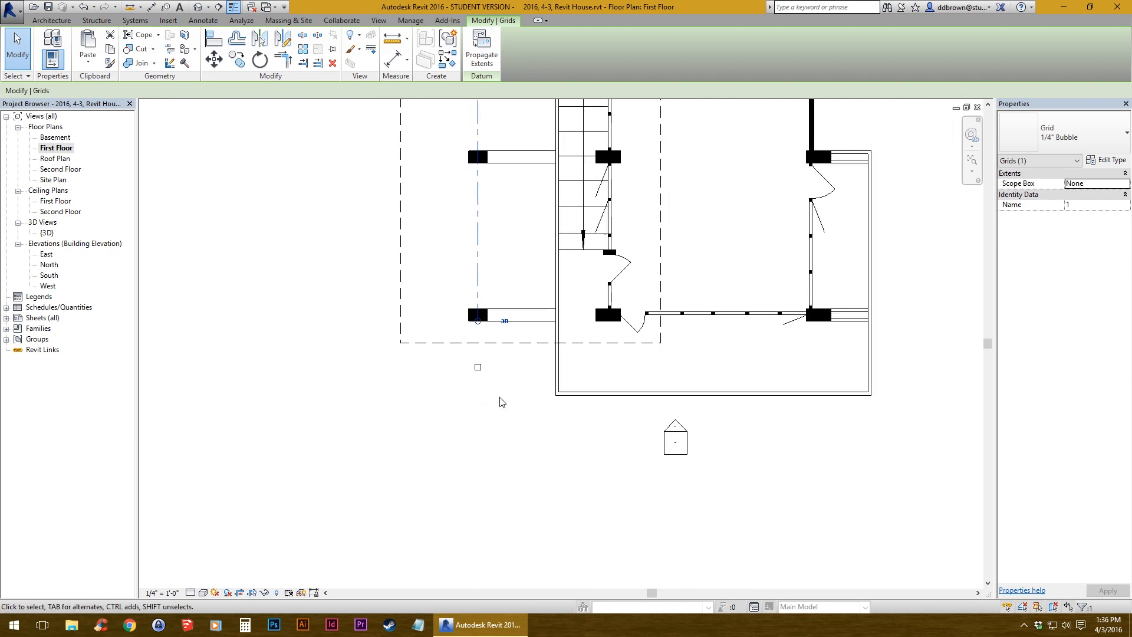
{"action": "left_click", "coordinate": [495, 389]}
{"action": "scroll", "coordinate": [484, 378], "scroll_direction": "up", "scroll_amount": 4}
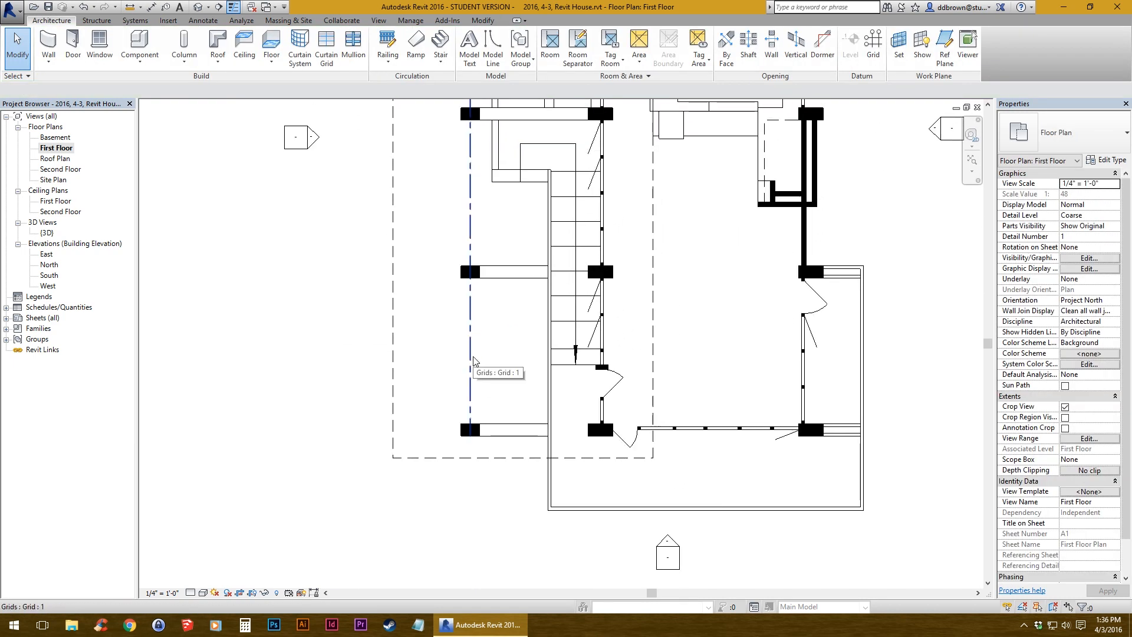
{"action": "scroll", "coordinate": [474, 384], "scroll_direction": "up", "scroll_amount": 2}
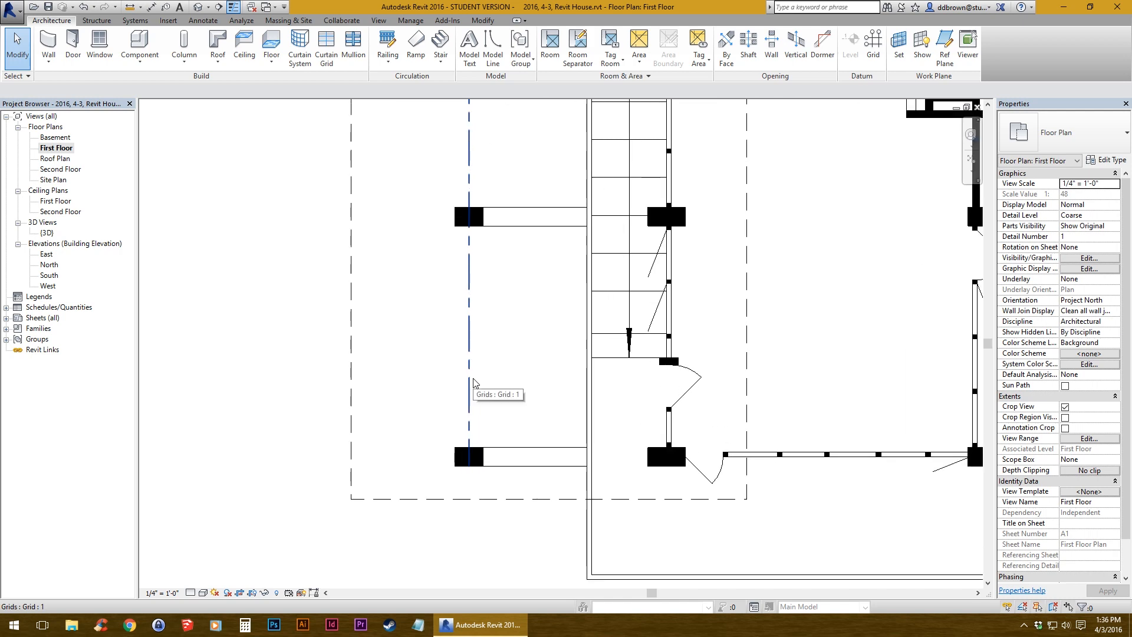
{"action": "left_click", "coordinate": [474, 382]}
{"action": "middle_click_drag", "start_coordinate": [495, 466], "coordinate": [481, 307]}
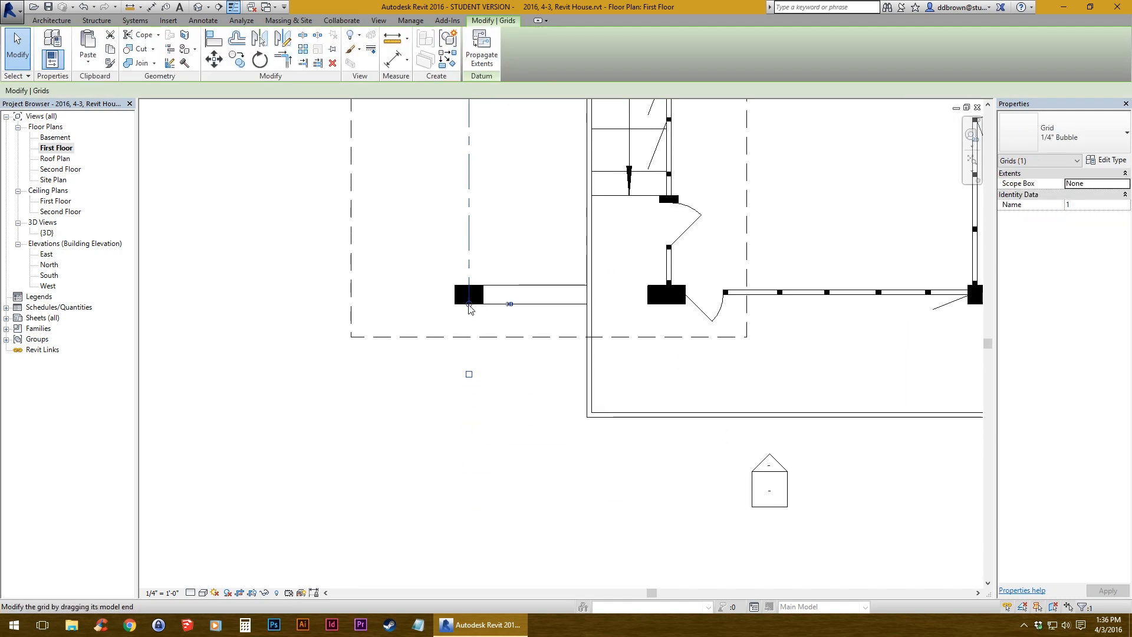
{"action": "left_click_drag", "start_coordinate": [468, 384], "coordinate": [468, 530]}
{"action": "scroll", "coordinate": [584, 501], "scroll_direction": "down", "scroll_amount": 2}
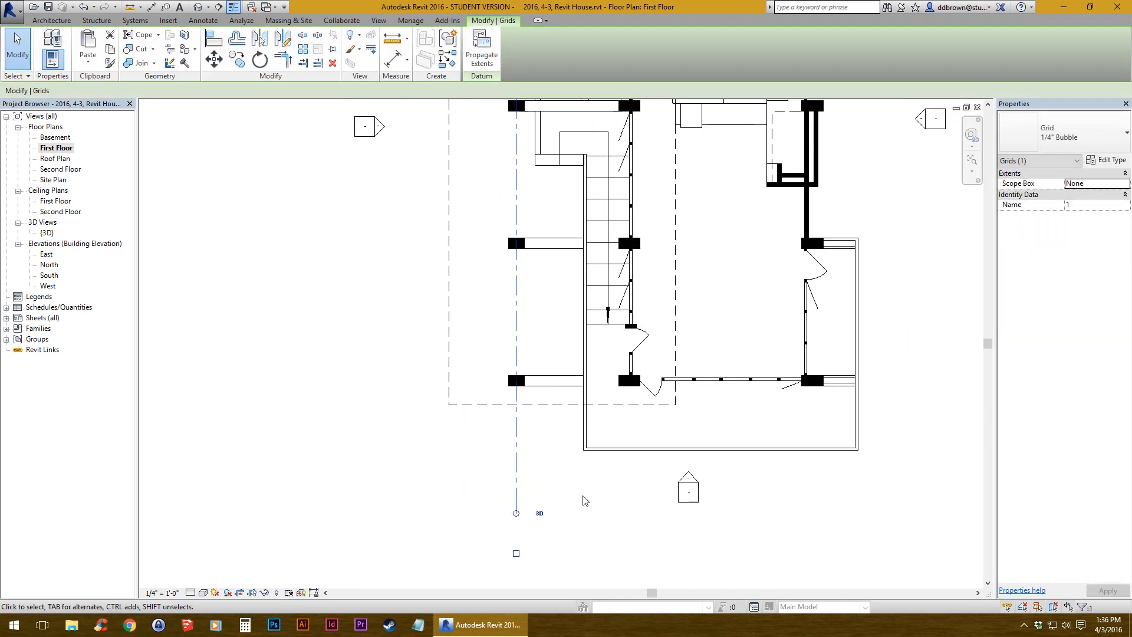
{"action": "middle_click_drag", "start_coordinate": [533, 246], "coordinate": [440, 290]}
{"action": "left_click", "coordinate": [283, 341]}
- Examine the end grip and Hide Bubble control at the head of grid line 1
{"action": "middle_click_drag", "start_coordinate": [424, 197], "coordinate": [451, 415]}
{"action": "scroll", "coordinate": [450, 295], "scroll_direction": "up", "scroll_amount": 2}
{"action": "middle_click_drag", "start_coordinate": [463, 231], "coordinate": [459, 339]}
{"action": "left_click", "coordinate": [458, 329]}
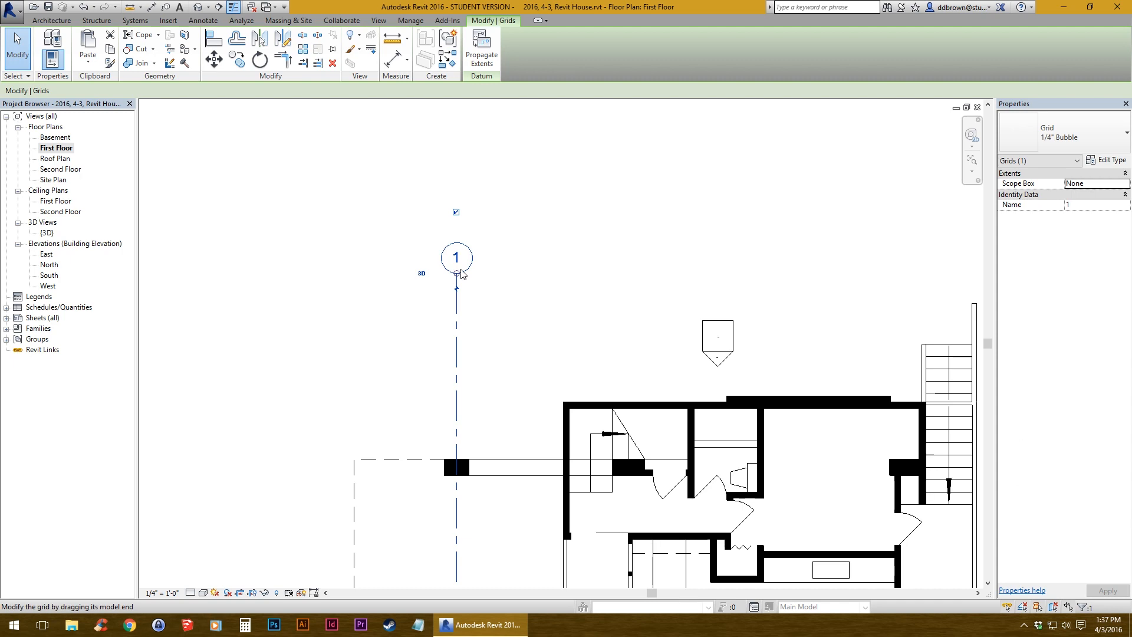
{"action": "scroll", "coordinate": [437, 289], "scroll_direction": "up", "scroll_amount": 2}
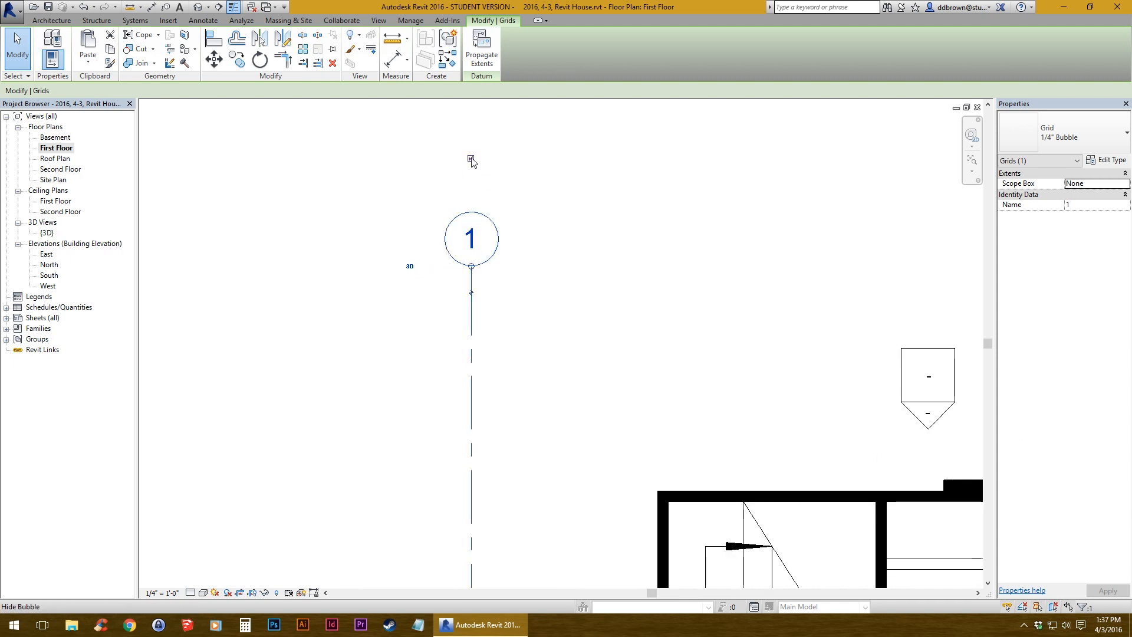
{"action": "left_click", "coordinate": [602, 383]}
{"action": "scroll", "coordinate": [518, 303], "scroll_direction": "down", "scroll_amount": 3}
{"action": "scroll", "coordinate": [523, 405], "scroll_direction": "up", "scroll_amount": 4}
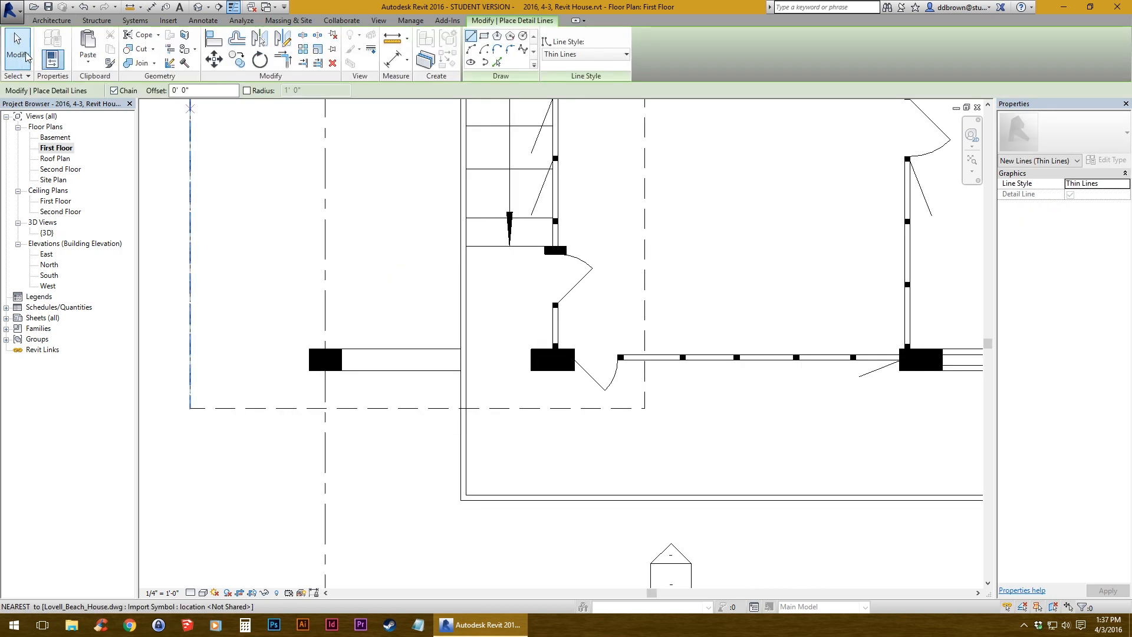
{"action": "key", "text": "Escape"}
{"action": "key", "text": "Escape"}
- Copy grid line 1 in multiple mode from the lowest western column's bottom-edge midpoint to that of the middle column row
{"action": "scroll", "coordinate": [430, 397], "scroll_direction": "down", "scroll_amount": 2}
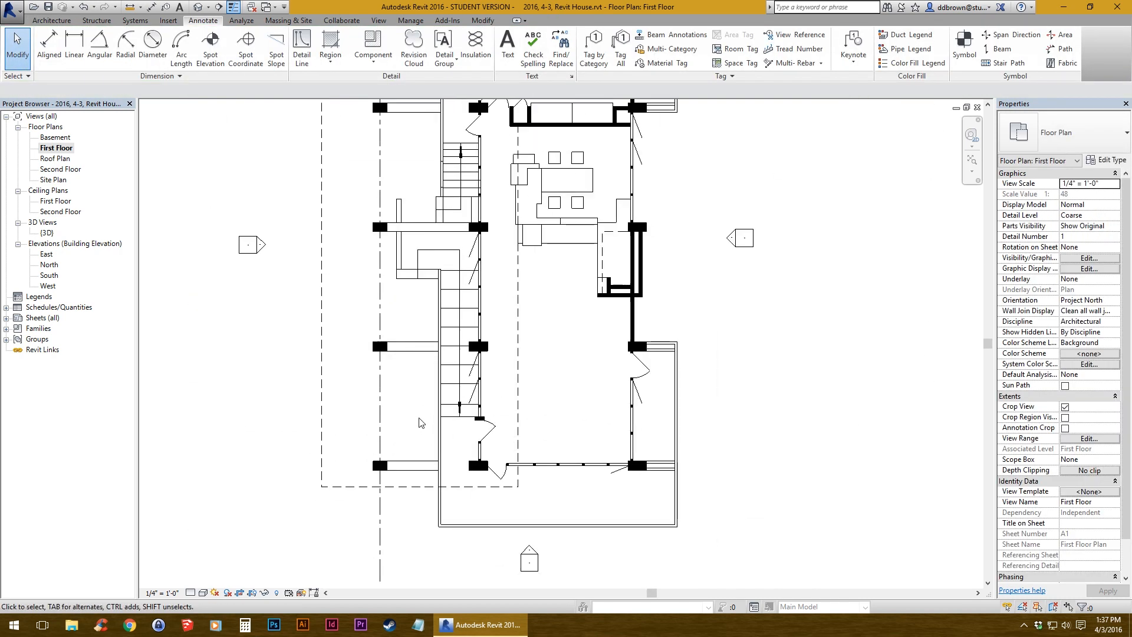
{"action": "left_click", "coordinate": [379, 410]}
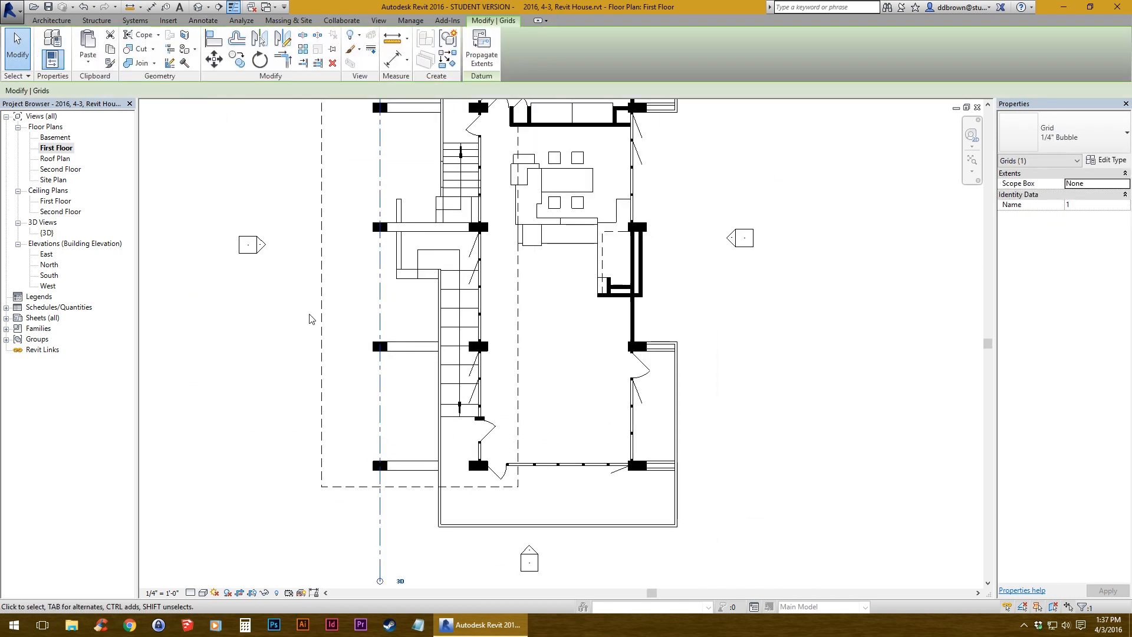
{"action": "left_click", "coordinate": [238, 63]}
{"action": "scroll", "coordinate": [385, 425], "scroll_direction": "up", "scroll_amount": 5}
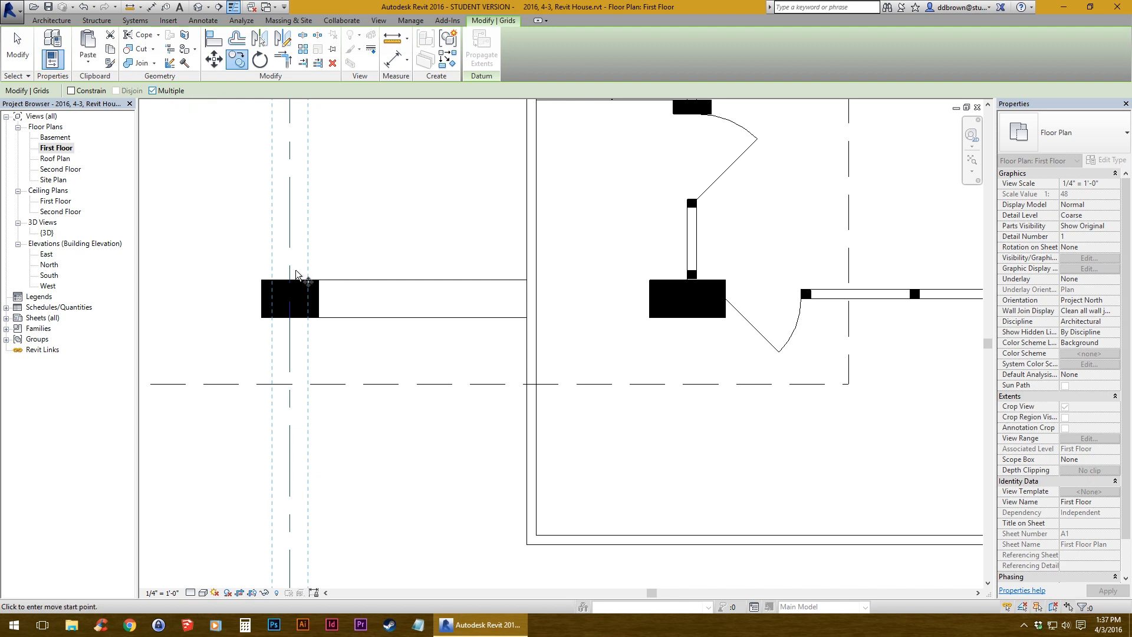
{"action": "left_click", "coordinate": [289, 317]}
{"action": "middle_click_drag", "start_coordinate": [285, 325], "coordinate": [180, 329]}
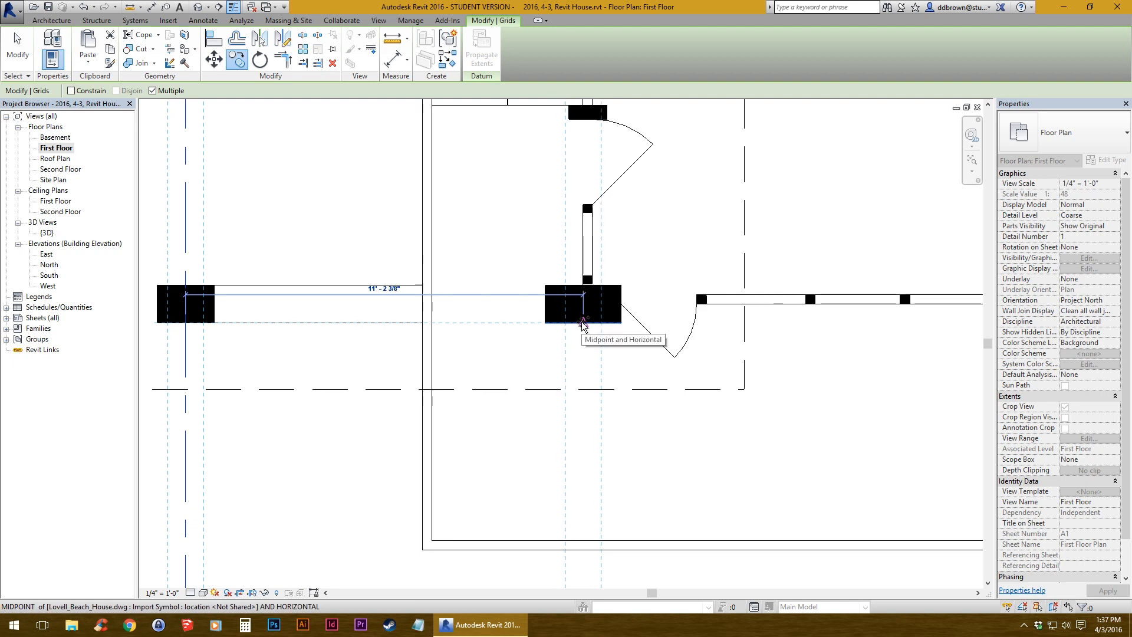
{"action": "middle_click_drag", "start_coordinate": [574, 379], "coordinate": [465, 531]}
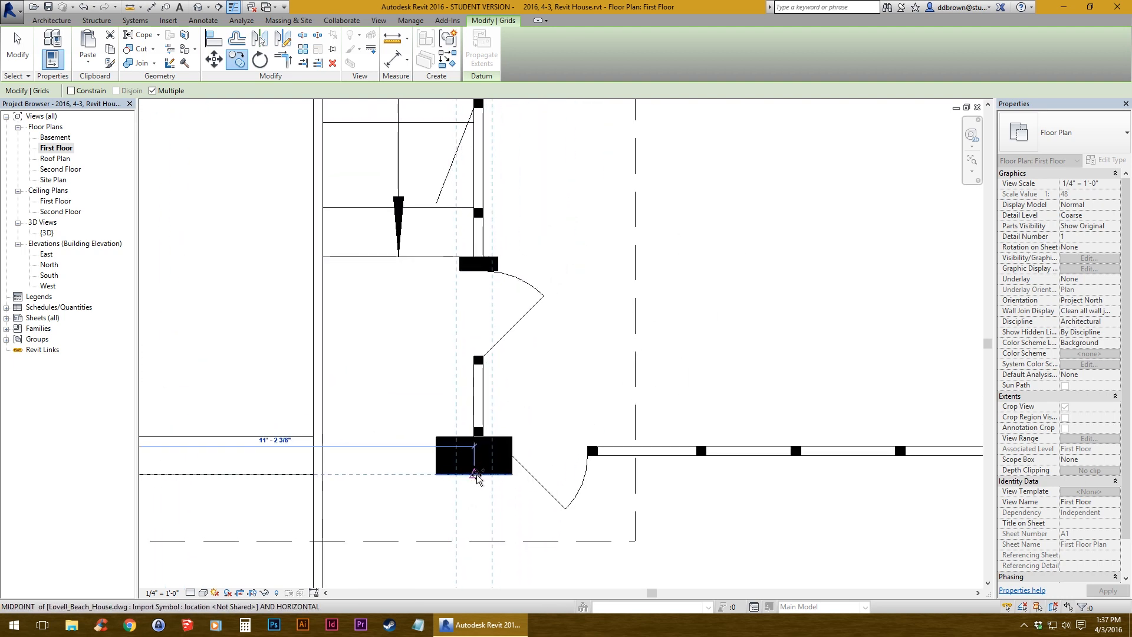
{"action": "scroll", "coordinate": [476, 477], "scroll_direction": "down", "scroll_amount": 4}
{"action": "scroll", "coordinate": [477, 476], "scroll_direction": "up", "scroll_amount": 4}
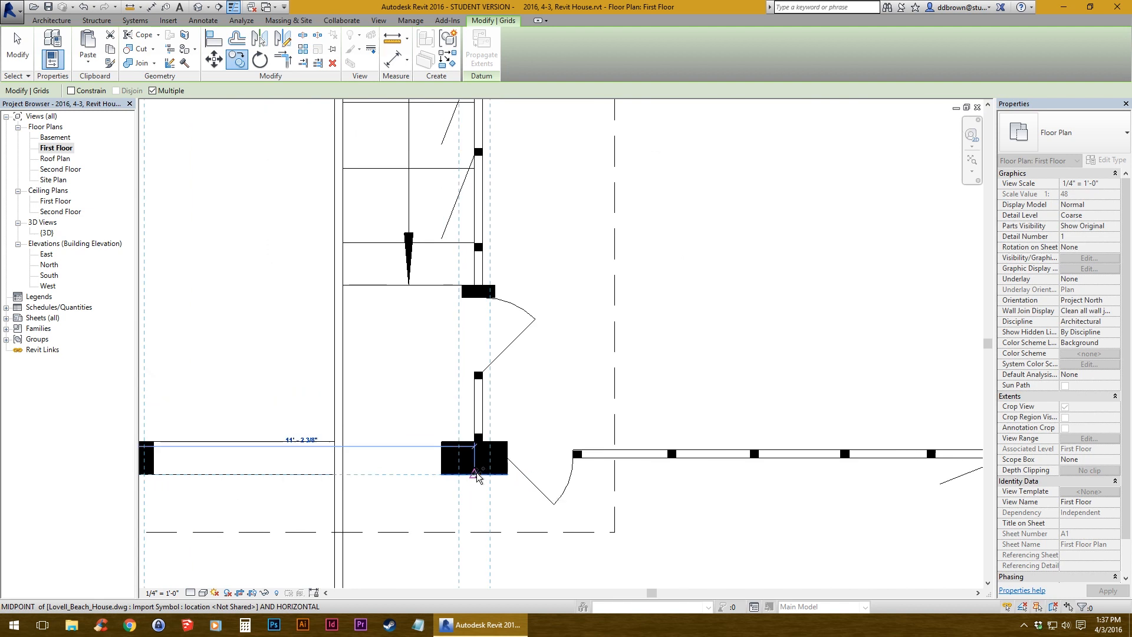
- Place another copy of the vertical grid line at the bottom-edge midpoint of the eastern column row and finish copying
{"action": "middle_click_drag", "start_coordinate": [576, 471], "coordinate": [243, 463]}
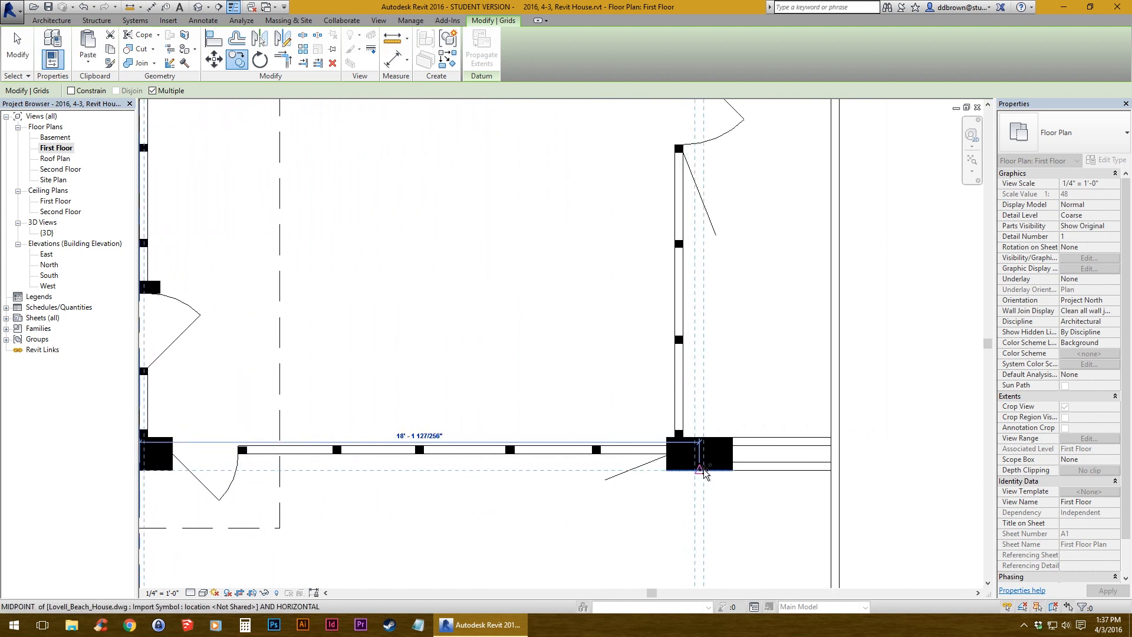
{"action": "scroll", "coordinate": [702, 467], "scroll_direction": "down", "scroll_amount": 3}
{"action": "middle_click_drag", "start_coordinate": [507, 295], "coordinate": [380, 390]}
{"action": "left_click", "coordinate": [10, 51]}
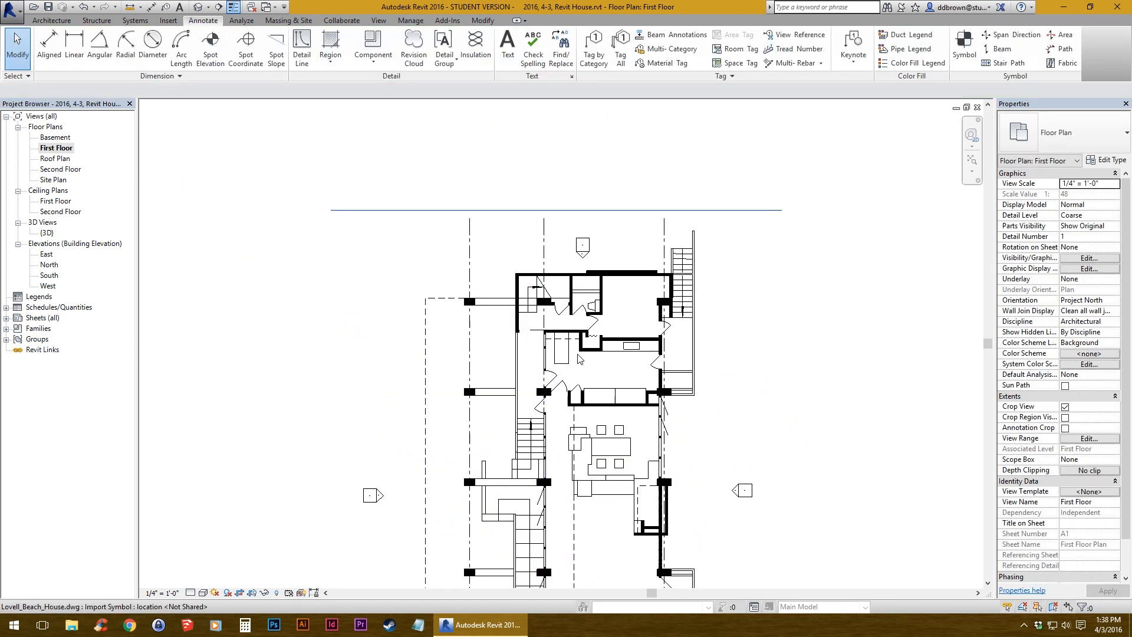
- Draw a horizontal grid line through the northernmost column row, from the western column's west-edge midpoint to beyond the exterior stair
{"action": "scroll", "coordinate": [578, 357], "scroll_direction": "up", "scroll_amount": 3}
{"action": "left_click", "coordinate": [51, 21]}
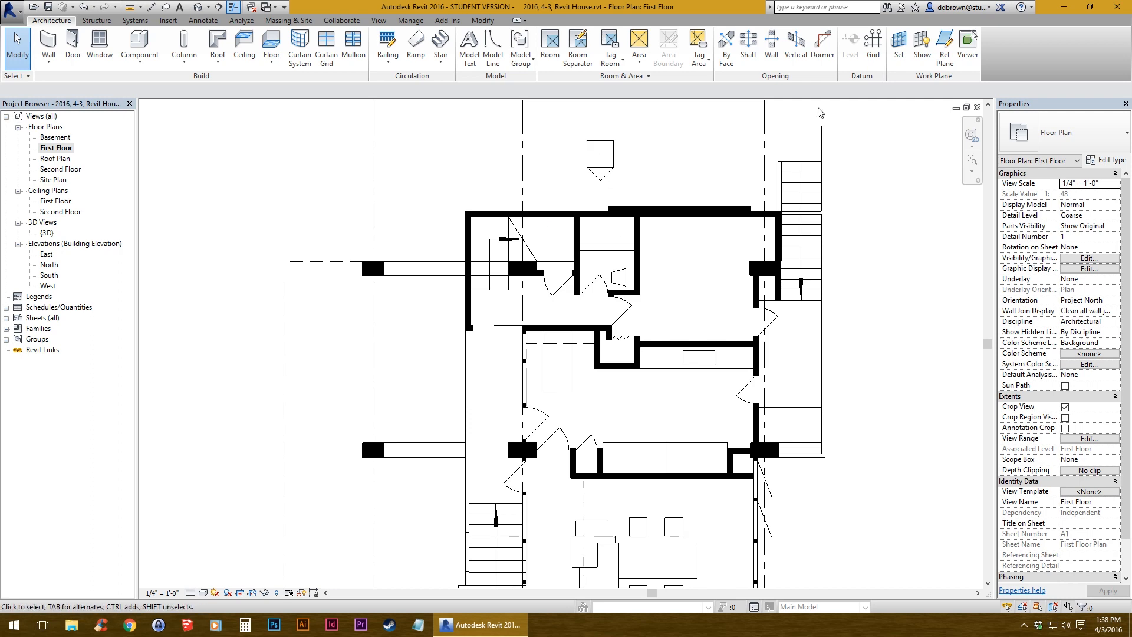
{"action": "left_click", "coordinate": [869, 59]}
{"action": "scroll", "coordinate": [357, 314], "scroll_direction": "up", "scroll_amount": 4}
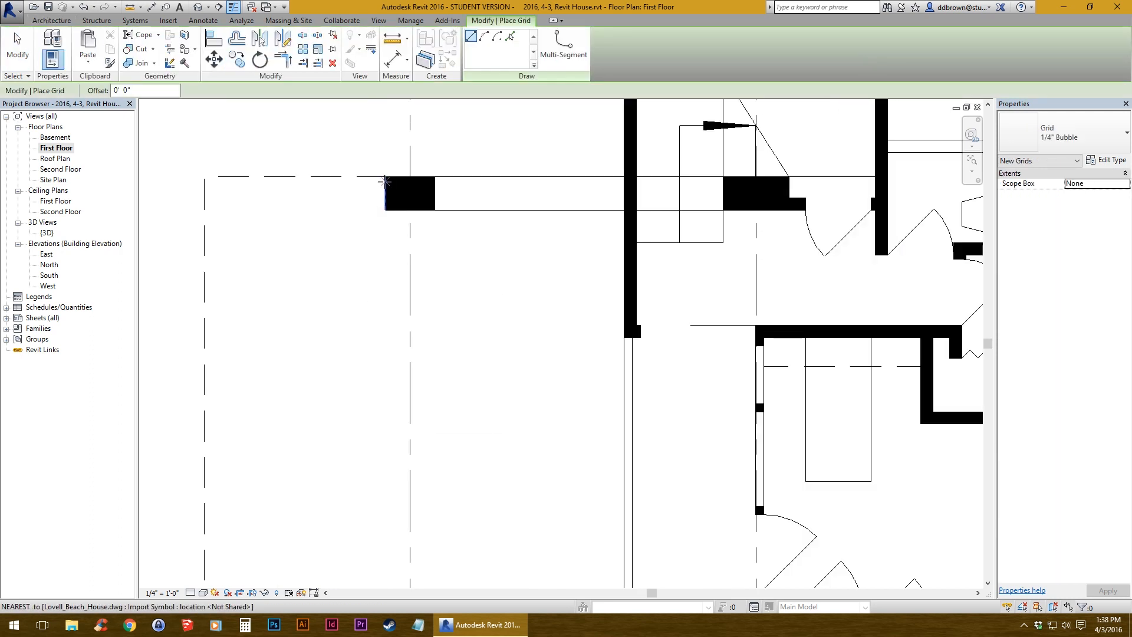
{"action": "left_click", "coordinate": [386, 193]}
{"action": "scroll", "coordinate": [385, 193], "scroll_direction": "down", "scroll_amount": 5}
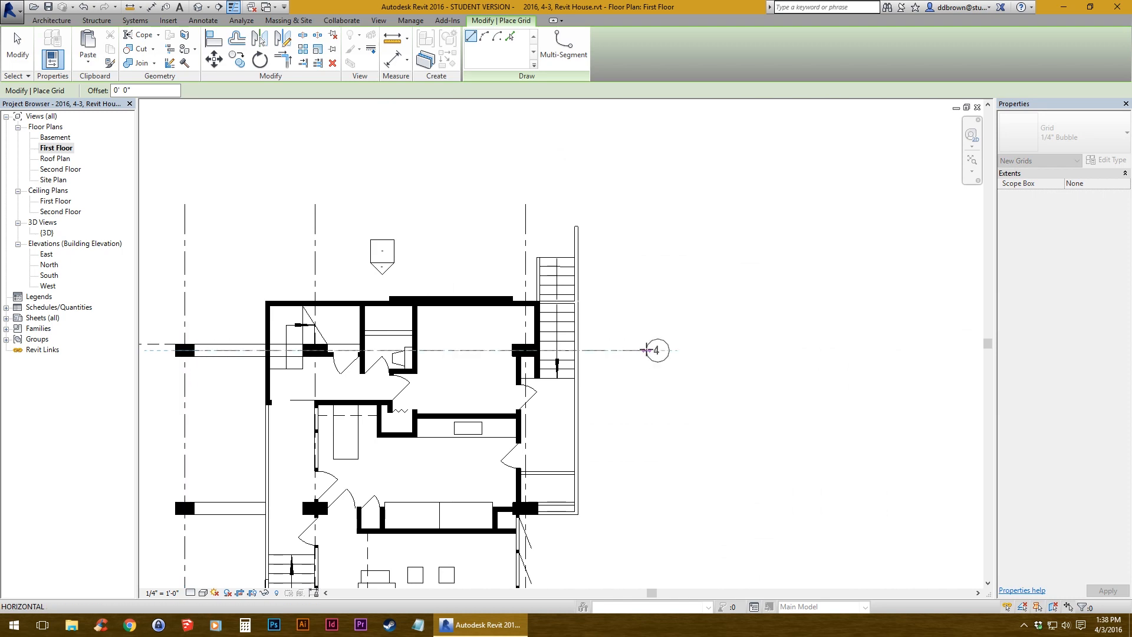
{"action": "left_click", "coordinate": [643, 350]}
{"action": "left_click", "coordinate": [5, 47]}
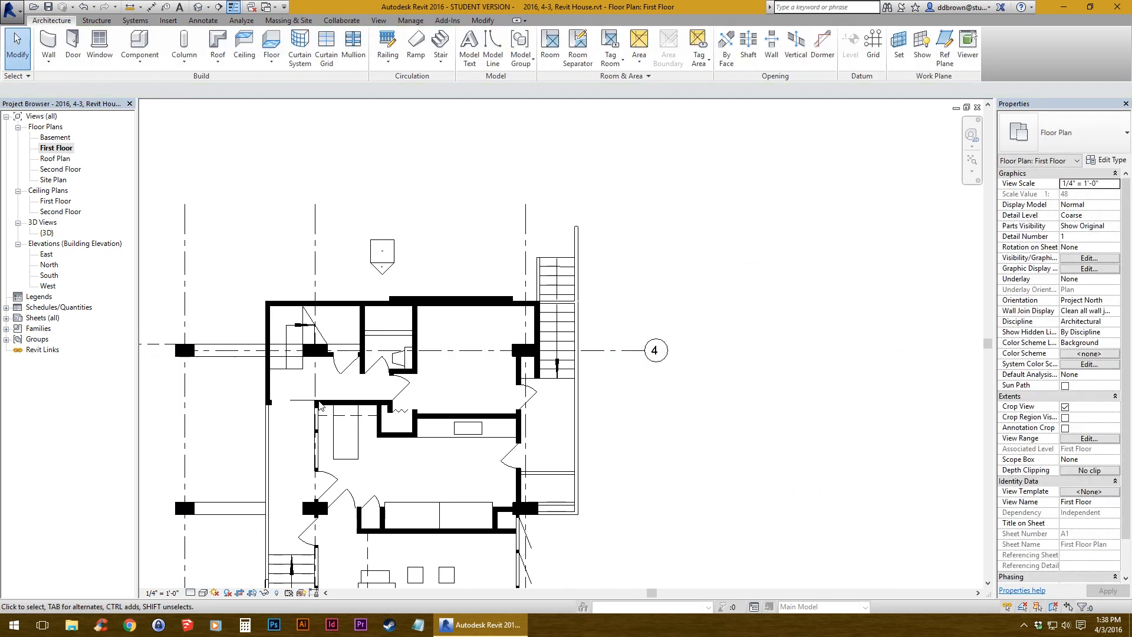
- Extend the west end of grid line 4 past the plan's dashed outline and hide the bubble at its east end
{"action": "scroll", "coordinate": [413, 478], "scroll_direction": "up", "scroll_amount": 2}
{"action": "left_click", "coordinate": [454, 334]}
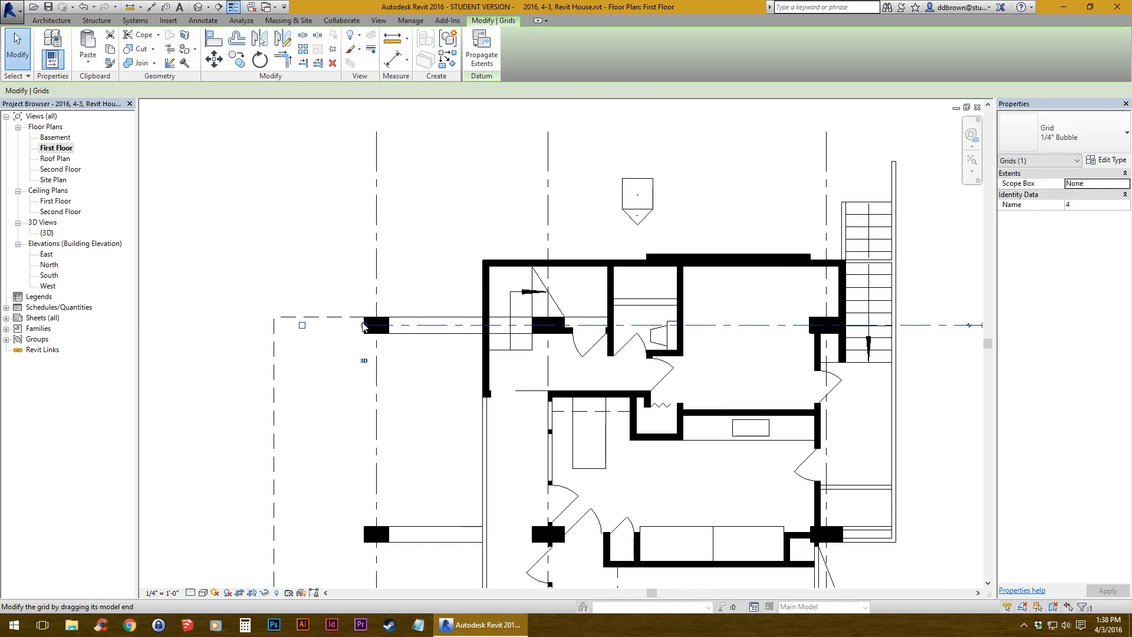
{"action": "left_click_drag", "start_coordinate": [365, 326], "coordinate": [156, 325]}
{"action": "scroll", "coordinate": [248, 325], "scroll_direction": "down", "scroll_amount": 5}
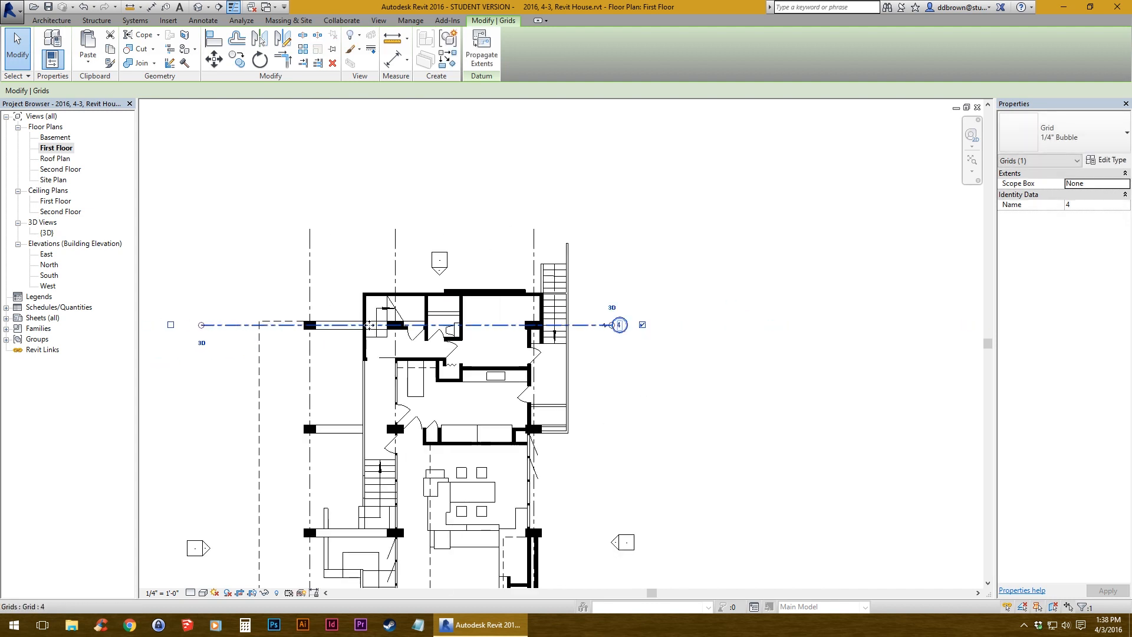
{"action": "middle_click_drag", "start_coordinate": [545, 325], "coordinate": [548, 358]}
{"action": "scroll", "coordinate": [551, 359], "scroll_direction": "up", "scroll_amount": 3}
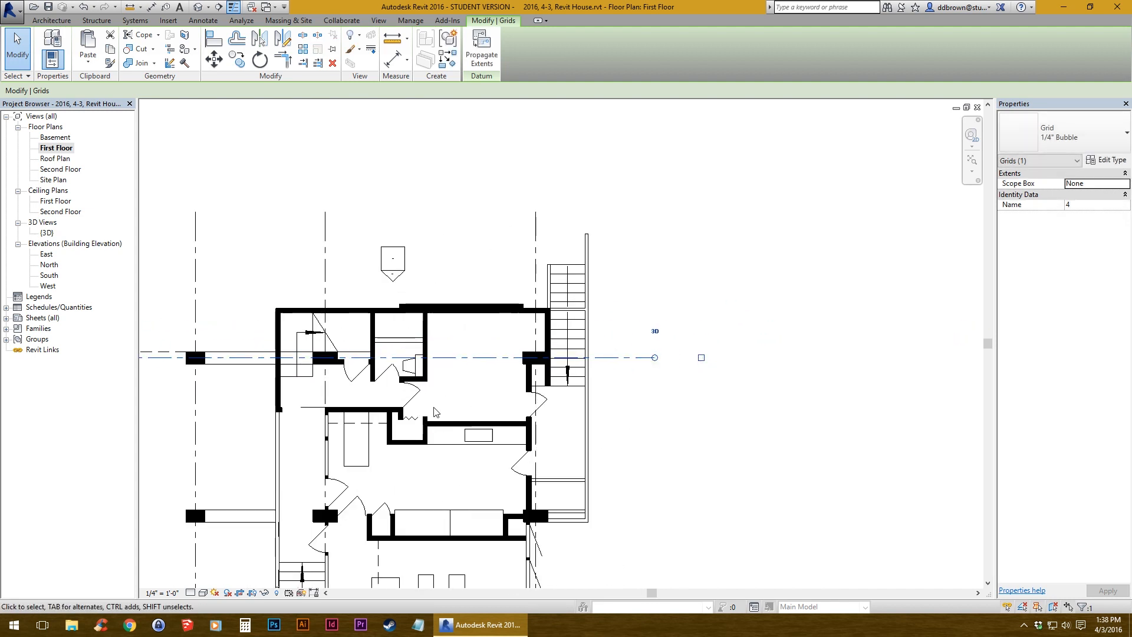
- Copy grid line 4 in multiple mode onto each of the four column rows south of it
{"action": "middle_click_drag", "start_coordinate": [436, 412], "coordinate": [632, 389]}
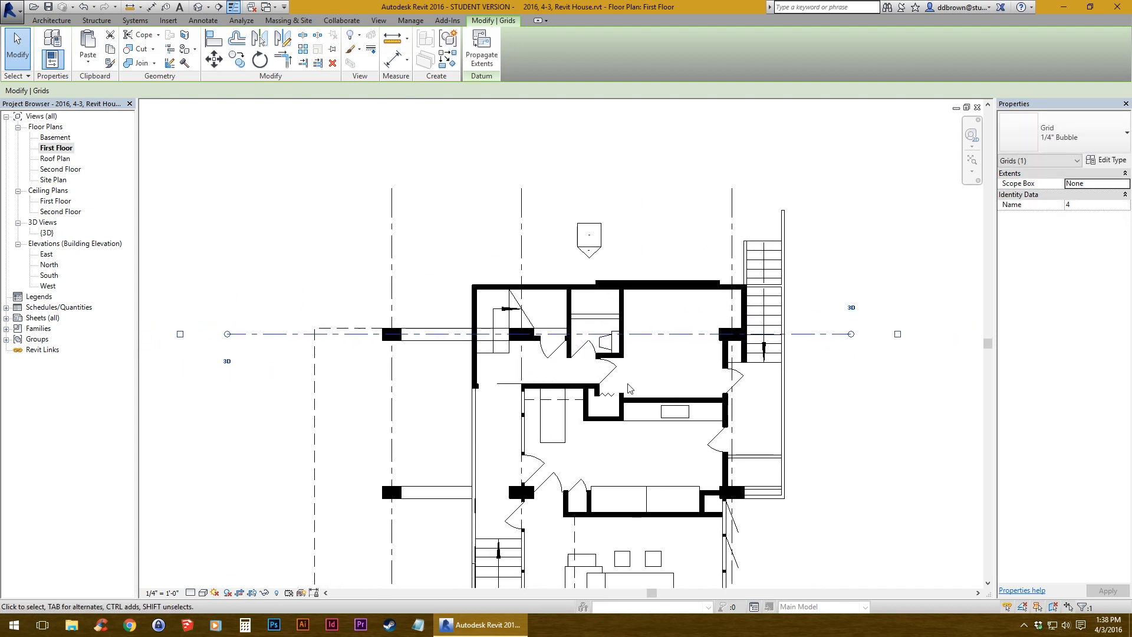
{"action": "left_click", "coordinate": [238, 60]}
{"action": "scroll", "coordinate": [405, 354], "scroll_direction": "up", "scroll_amount": 3}
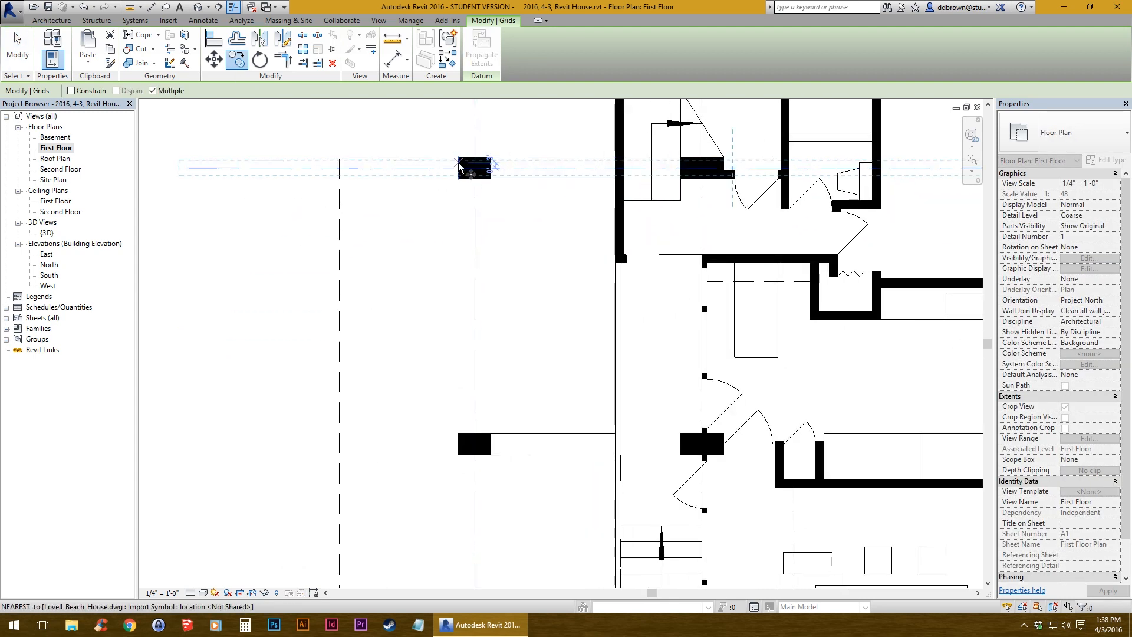
{"action": "left_click", "coordinate": [459, 168]}
{"action": "mouse_move", "coordinate": [473, 195]}
{"action": "middle_mouse_down"}
{"action": "mouse_move", "coordinate": [466, 259]}
{"action": "mouse_move", "coordinate": [466, 208]}
{"action": "middle_mouse_up"}
{"action": "left_click", "coordinate": [453, 458]}
{"action": "middle_click_drag", "start_coordinate": [460, 481], "coordinate": [457, 263]}
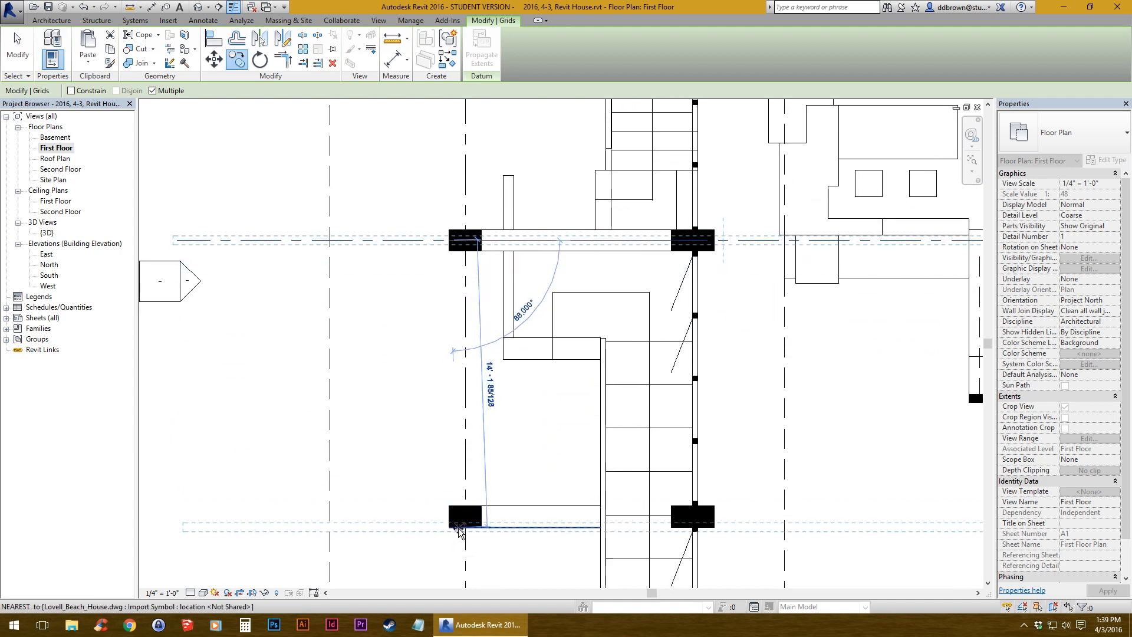
{"action": "left_click", "coordinate": [453, 518]}
{"action": "middle_click_drag", "start_coordinate": [458, 521], "coordinate": [445, 252]}
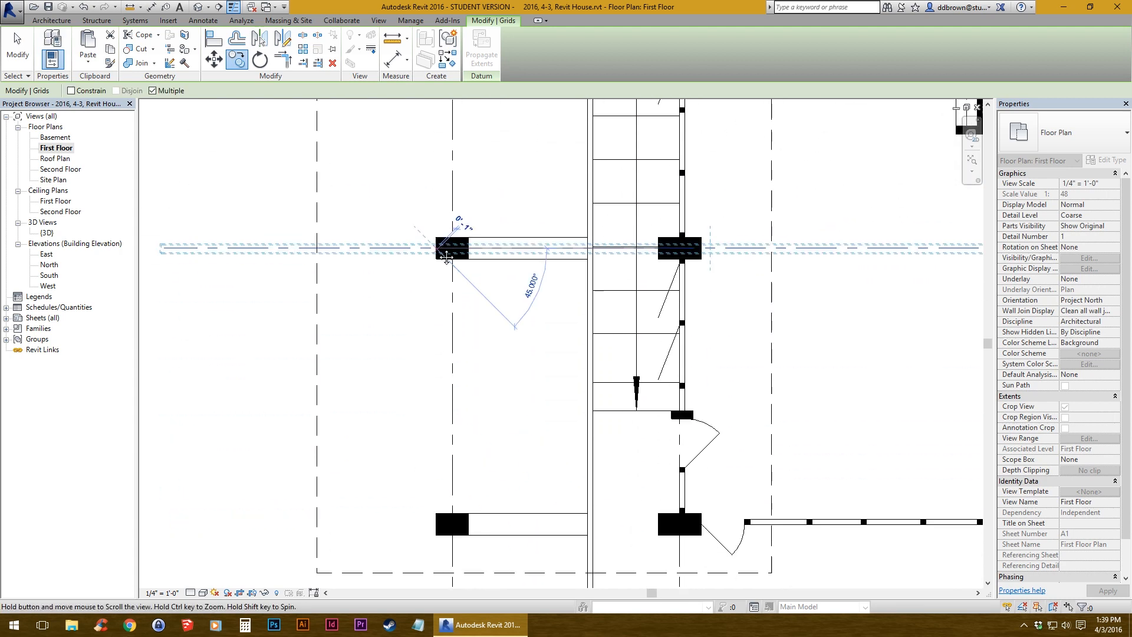
{"action": "left_click", "coordinate": [442, 525]}
{"action": "scroll", "coordinate": [354, 295], "scroll_direction": "down", "scroll_amount": 4}
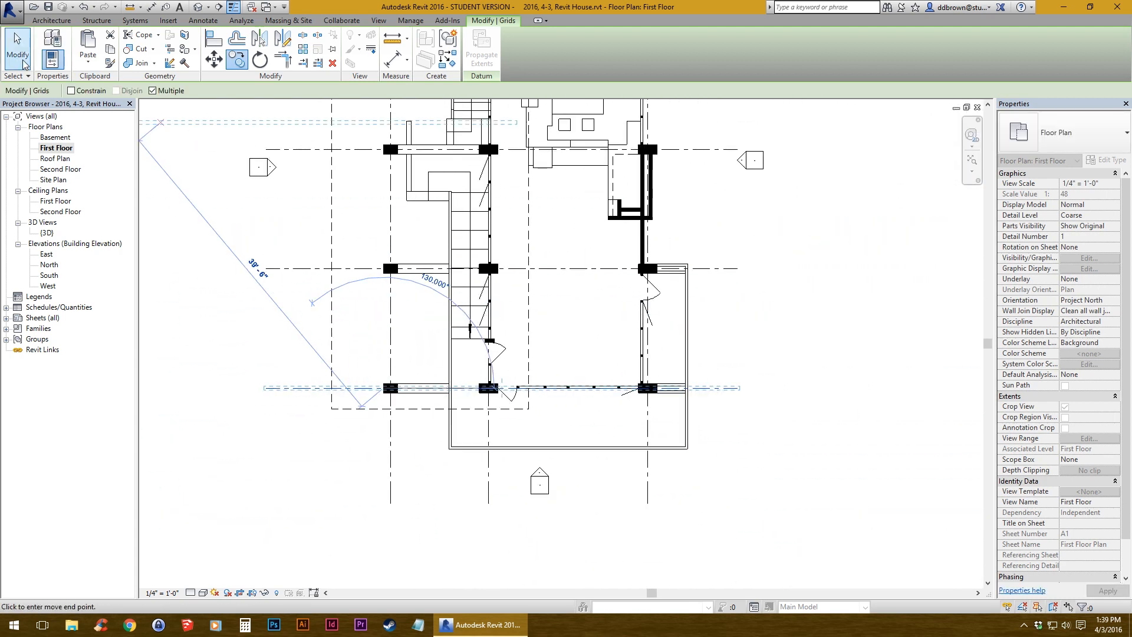
{"action": "left_click", "coordinate": [25, 64]}
- Open the Second Floor plan with all the imported CAD plans in view
{"action": "middle_click_drag", "start_coordinate": [547, 316], "coordinate": [529, 511]}
{"action": "scroll", "coordinate": [530, 507], "scroll_direction": "down", "scroll_amount": 2}
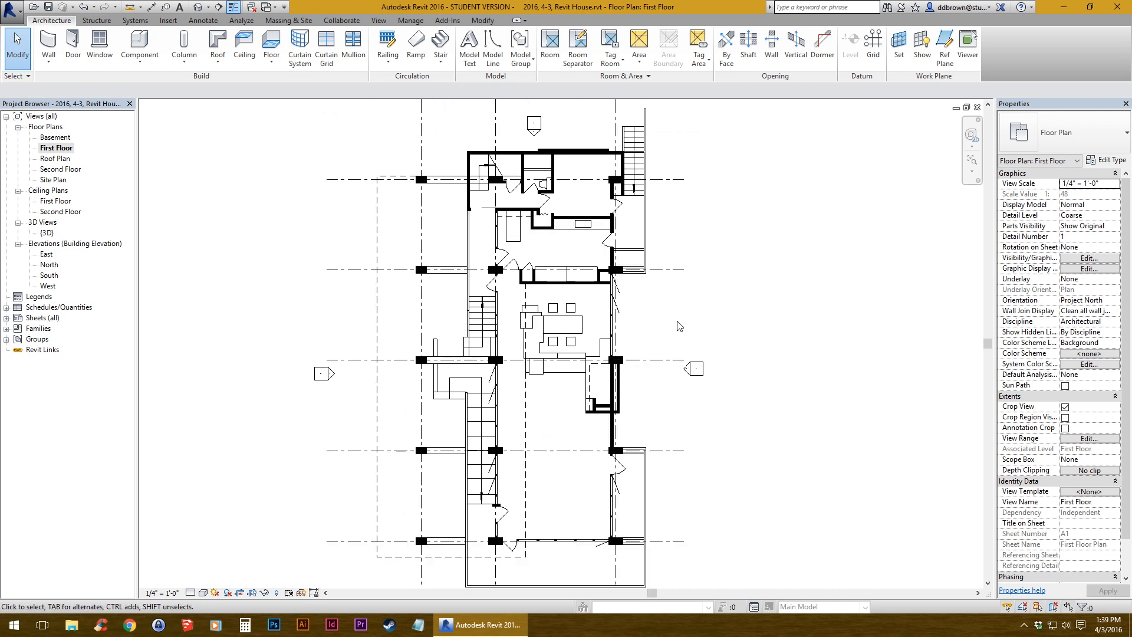
{"action": "double_click", "coordinate": [61, 170]}
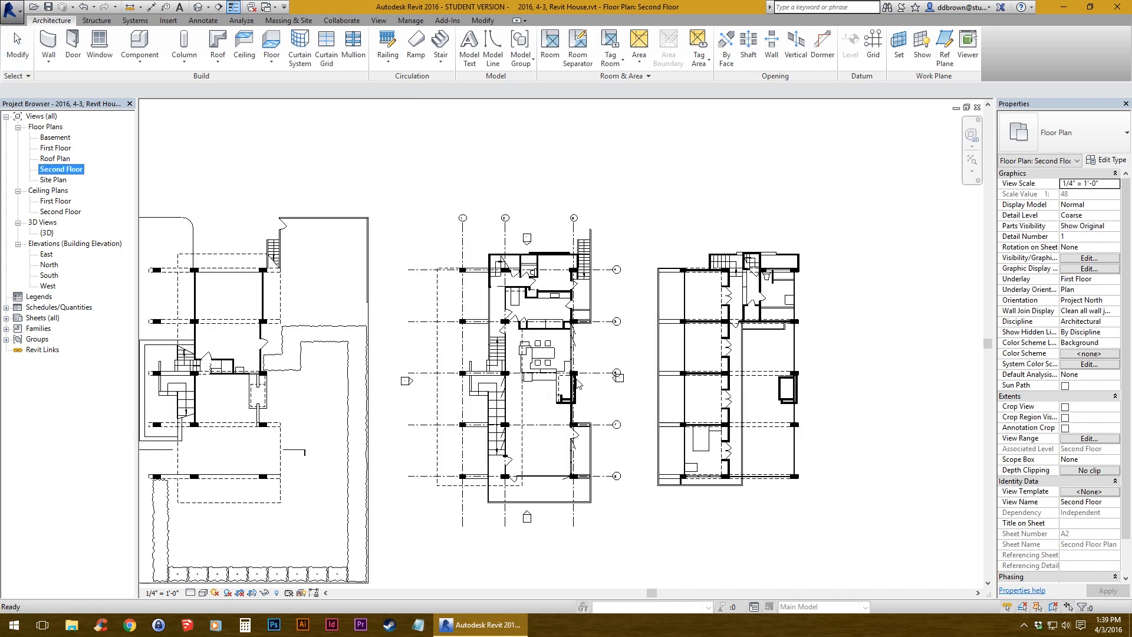
{"action": "scroll", "coordinate": [578, 384], "scroll_direction": "up", "scroll_amount": 3}
{"action": "scroll", "coordinate": [615, 352], "scroll_direction": "down", "scroll_amount": 2}
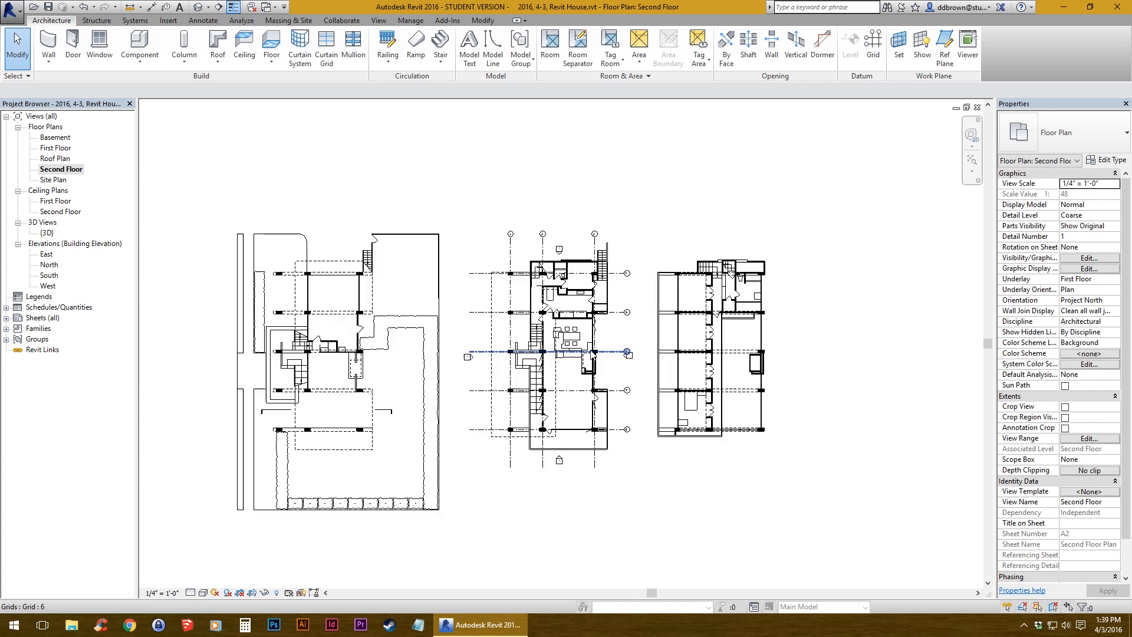
{"action": "scroll", "coordinate": [501, 378], "scroll_direction": "down", "scroll_amount": 2}
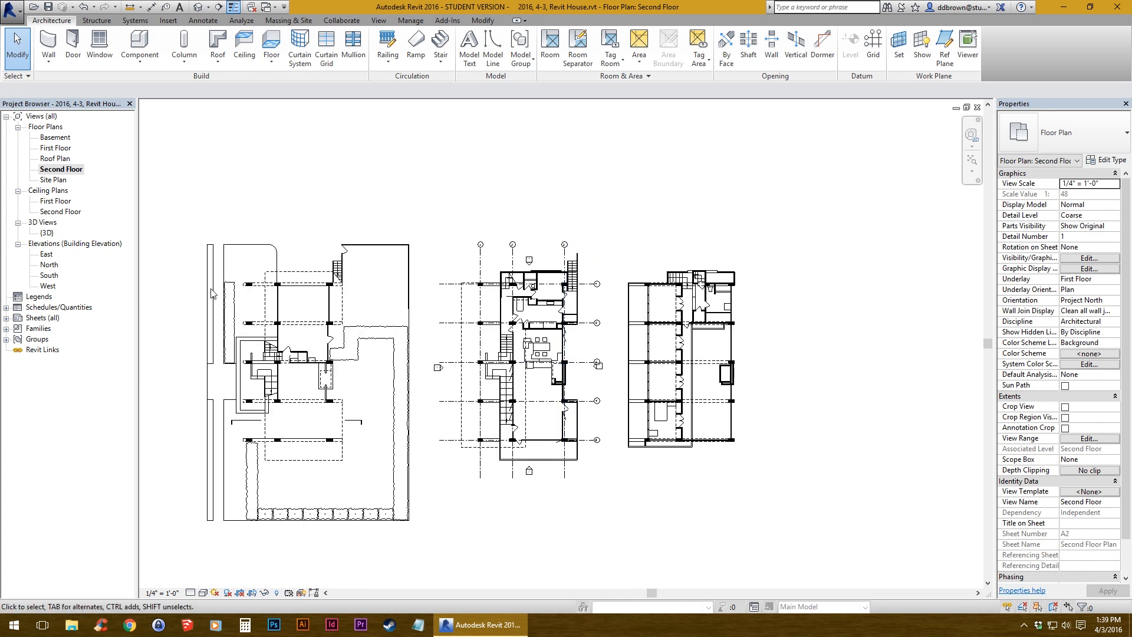
- Move the imported Lovell_Beach_House drawing so the second-floor plan's southeast column lands on the grid's southeast intersection, using bottom-edge midpoints
{"action": "left_click", "coordinate": [375, 246]}
{"action": "scroll", "coordinate": [660, 390], "scroll_direction": "up", "scroll_amount": 3}
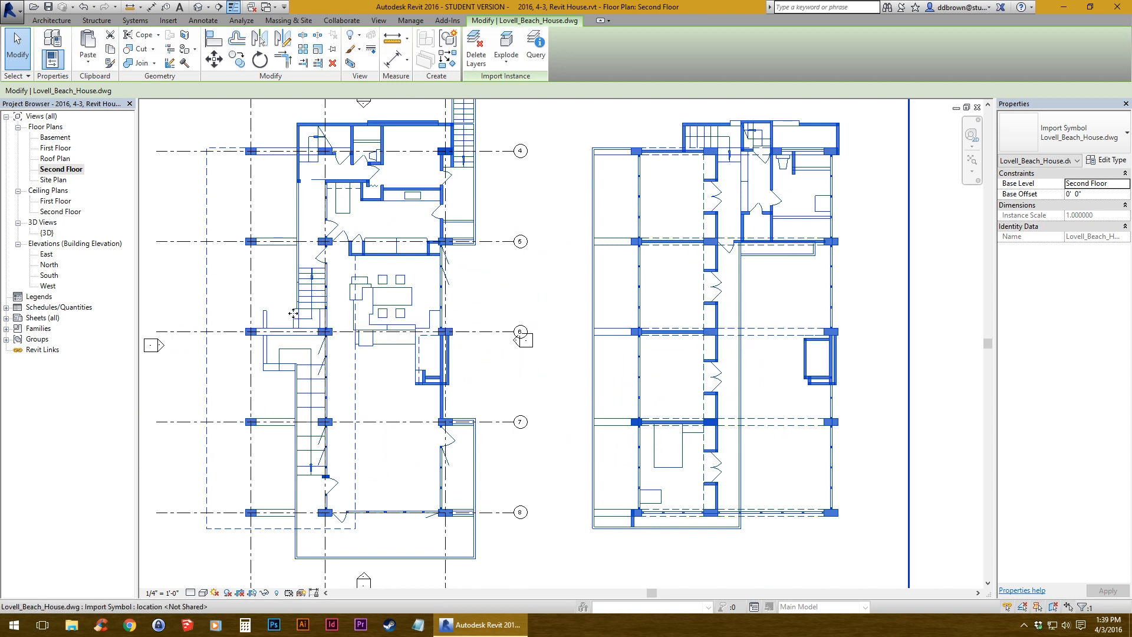
{"action": "middle_click_drag", "start_coordinate": [402, 378], "coordinate": [508, 402]}
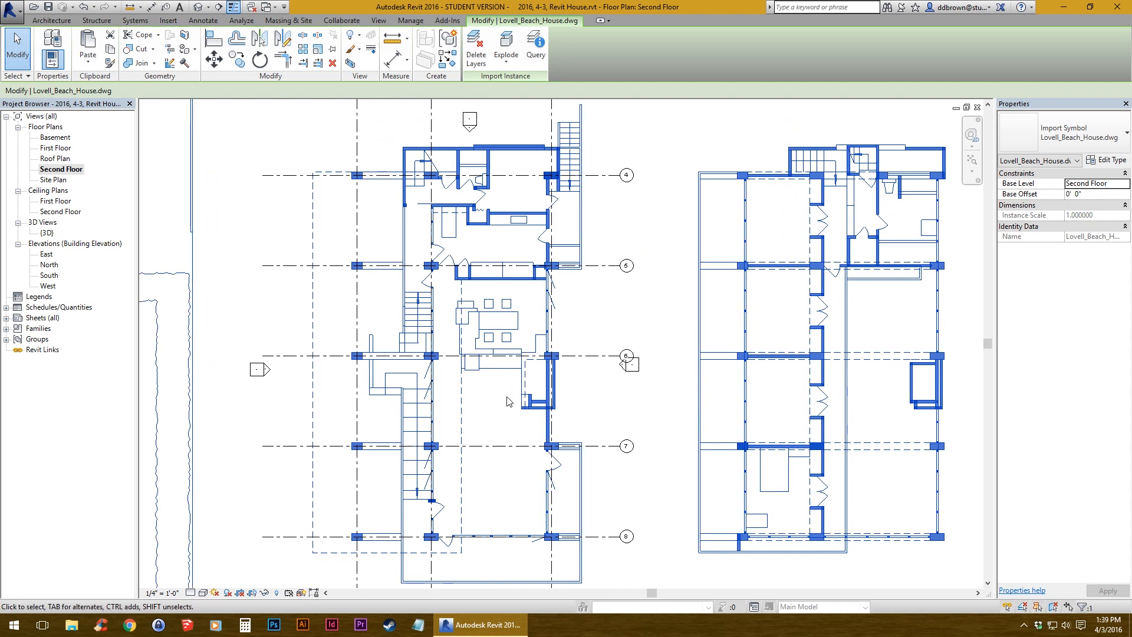
{"action": "middle_click_drag", "start_coordinate": [745, 426], "coordinate": [675, 413]}
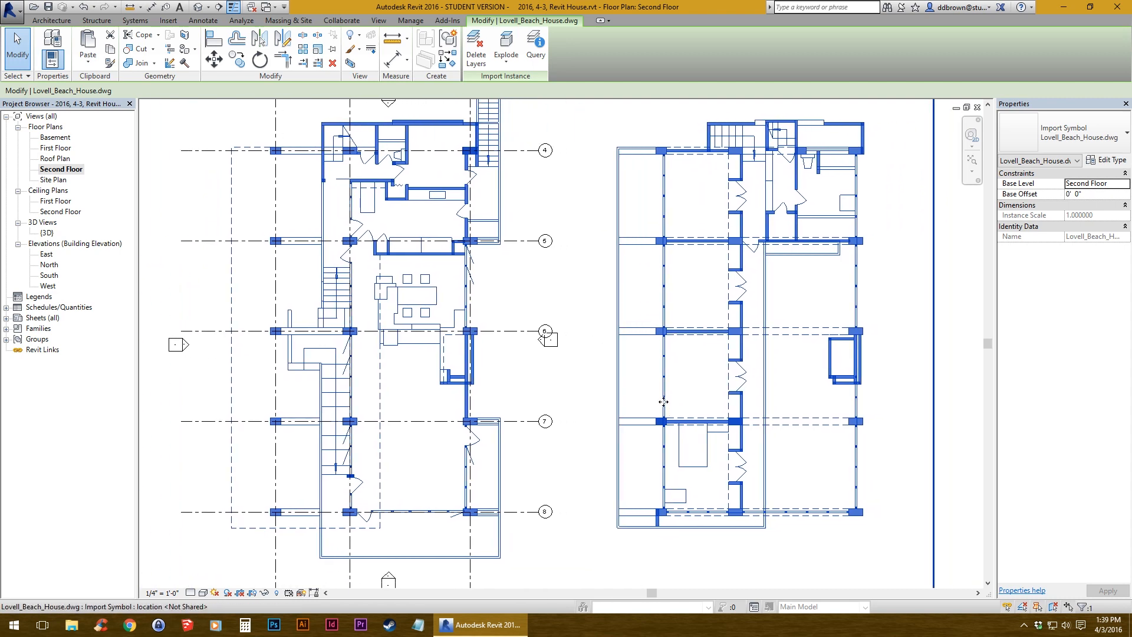
{"action": "left_click", "coordinate": [216, 60]}
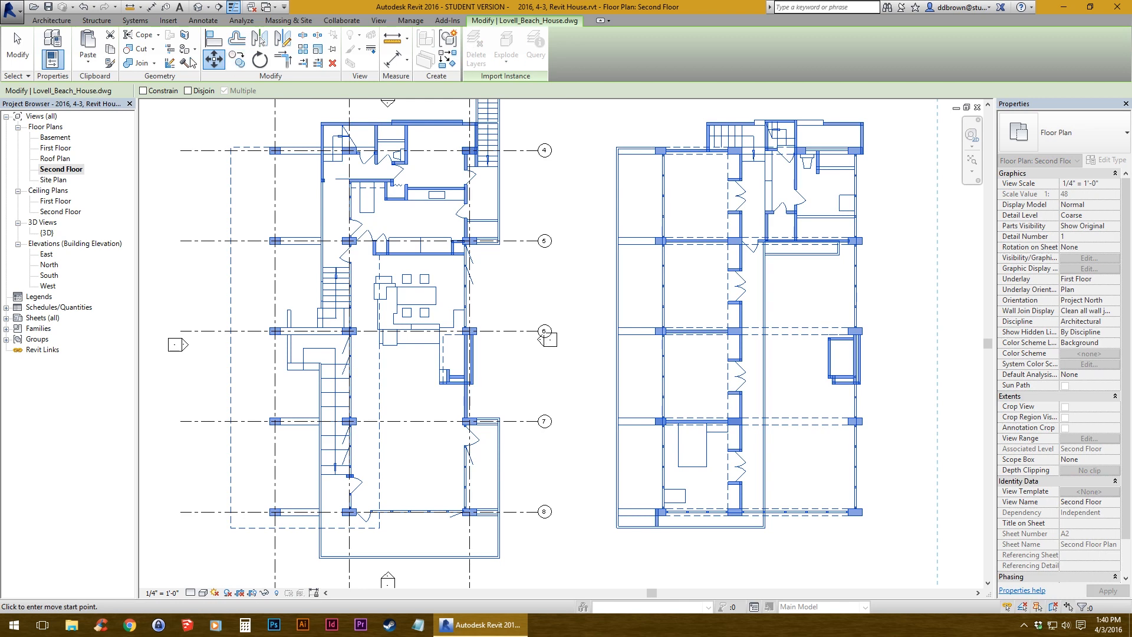
{"action": "scroll", "coordinate": [599, 397], "scroll_direction": "up", "scroll_amount": 2}
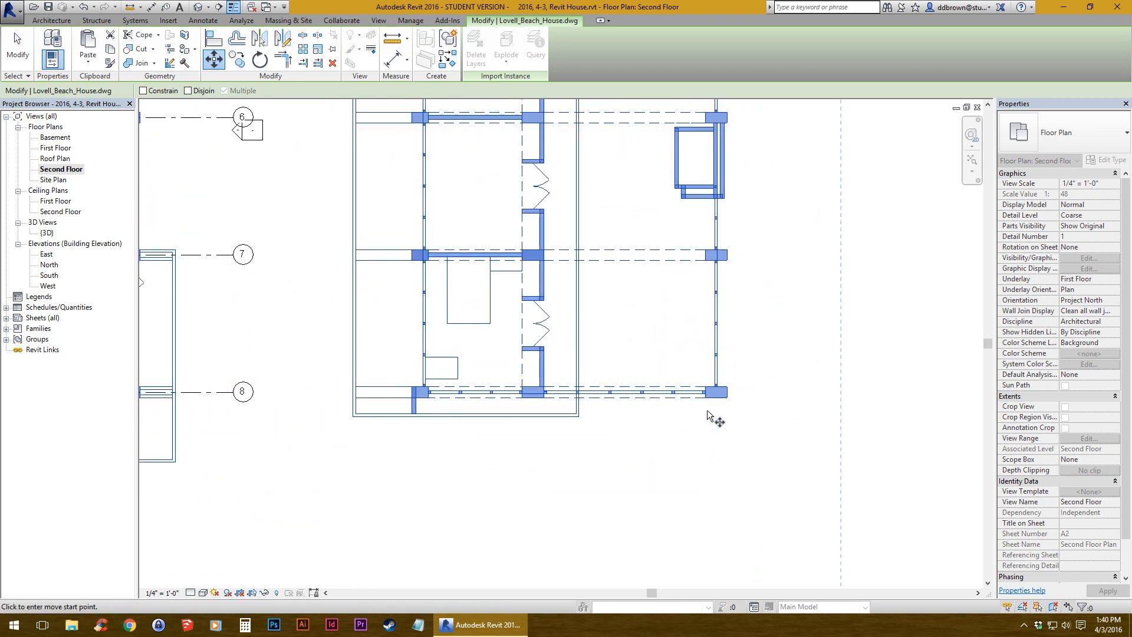
{"action": "scroll", "coordinate": [719, 407], "scroll_direction": "up", "scroll_amount": 2}
{"action": "left_click", "coordinate": [721, 391]}
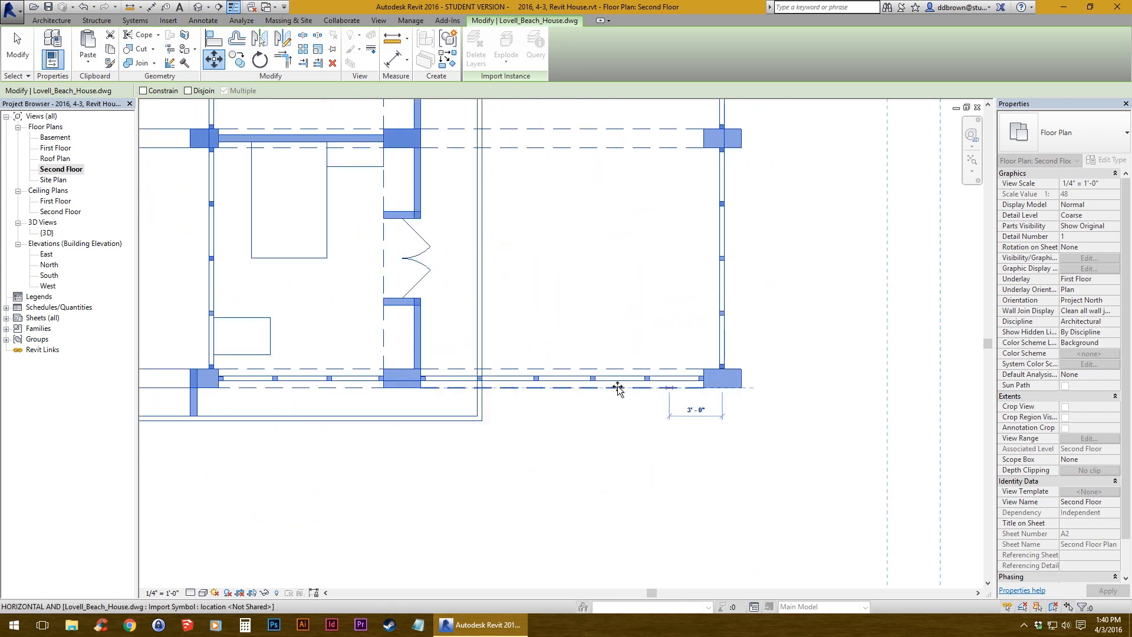
{"action": "middle_click_drag", "start_coordinate": [392, 391], "coordinate": [991, 392]}
{"action": "middle_click_drag", "start_coordinate": [548, 394], "coordinate": [804, 392]}
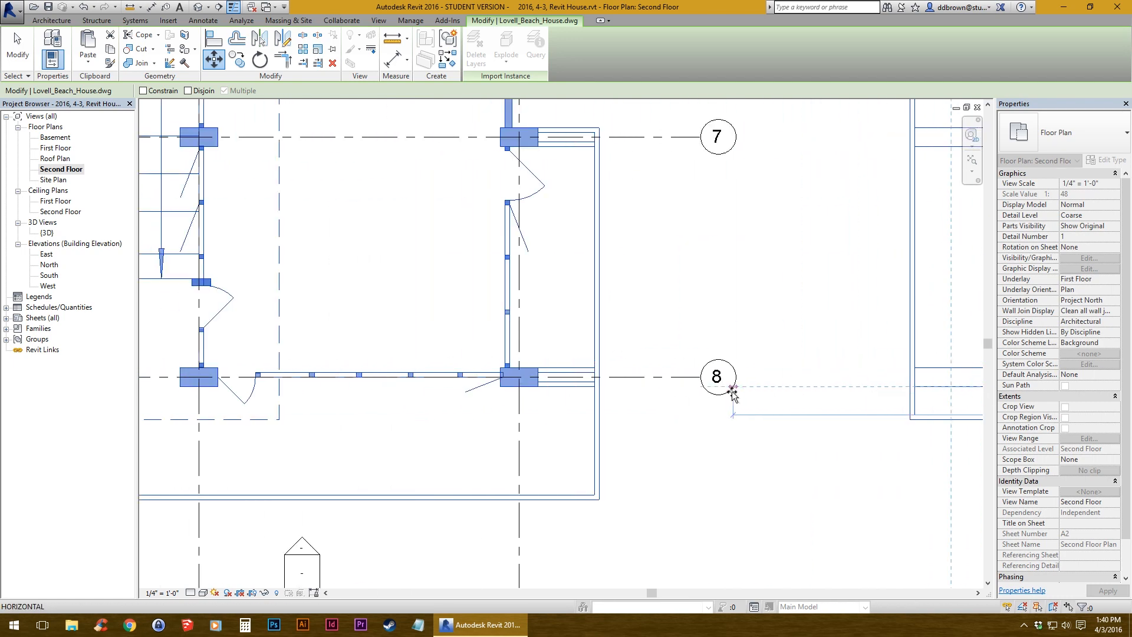
{"action": "scroll", "coordinate": [523, 390], "scroll_direction": "up", "scroll_amount": 2}
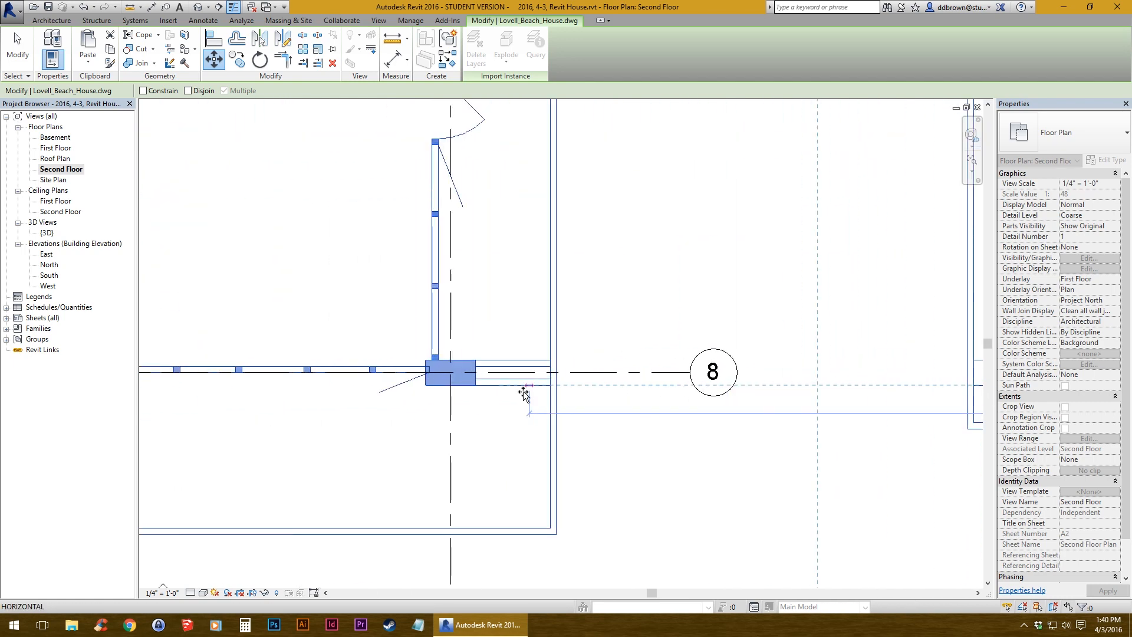
{"action": "left_click", "coordinate": [452, 385]}
{"action": "scroll", "coordinate": [526, 386], "scroll_direction": "down", "scroll_amount": 3}
{"action": "middle_click_drag", "start_coordinate": [536, 386], "coordinate": [720, 531]}
{"action": "left_click", "coordinate": [800, 414]}
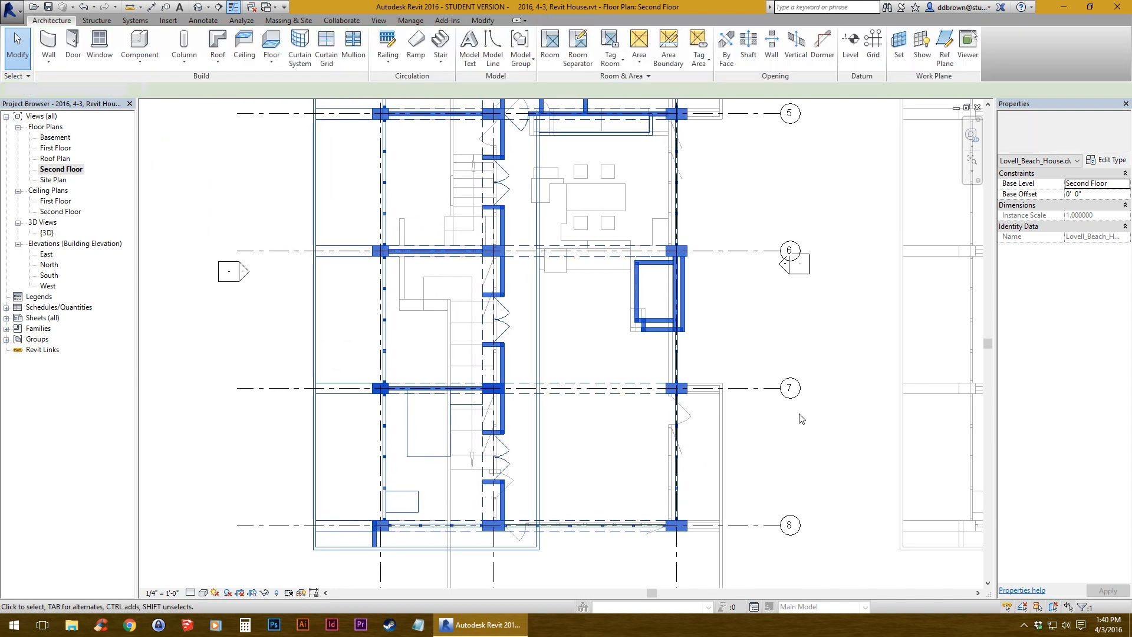
- Check how the second-floor plan's columns line up with the grid lines, especially along grid line 8
{"action": "middle_click_drag", "start_coordinate": [563, 301], "coordinate": [572, 364]}
{"action": "scroll", "coordinate": [562, 395], "scroll_direction": "down", "scroll_amount": 1}
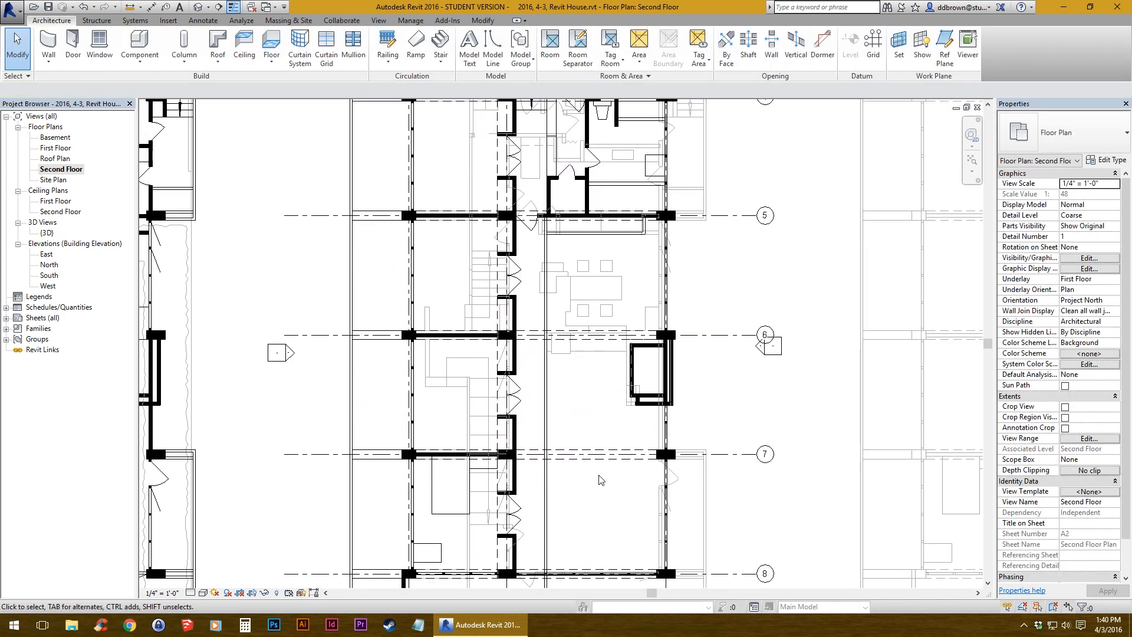
{"action": "middle_click_drag", "start_coordinate": [601, 480], "coordinate": [561, 298]}
{"action": "scroll", "coordinate": [635, 408], "scroll_direction": "up", "scroll_amount": 2}
{"action": "middle_click_drag", "start_coordinate": [234, 387], "coordinate": [556, 389]}
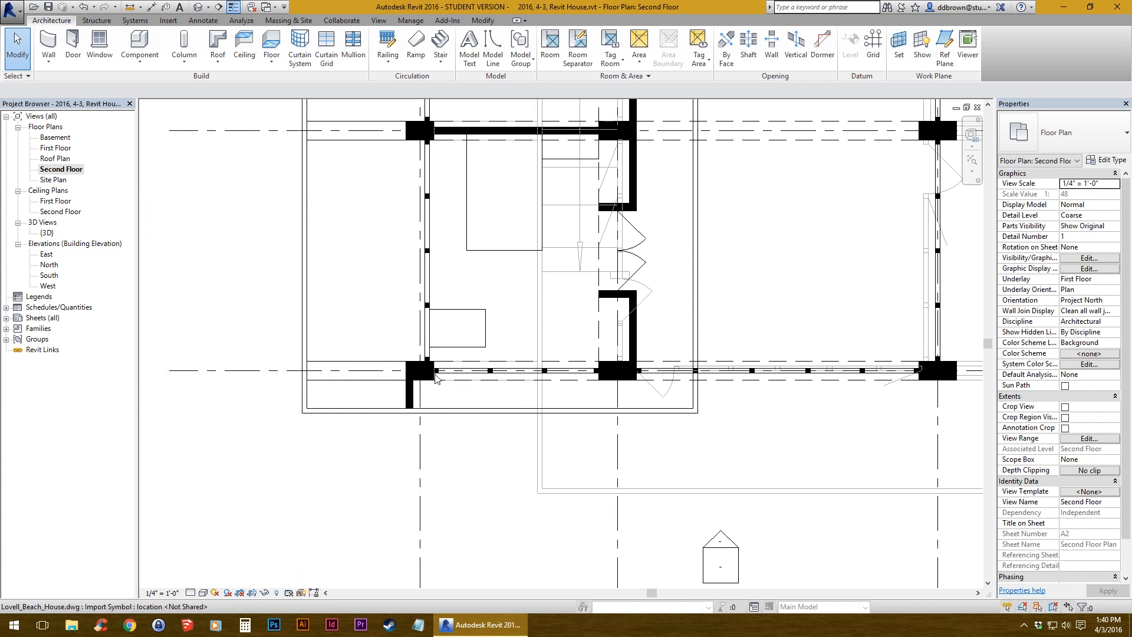
- Check the second-floor columns against the grid lines from line 8 north to line 4
{"action": "middle_click_drag", "start_coordinate": [692, 237], "coordinate": [626, 304]}
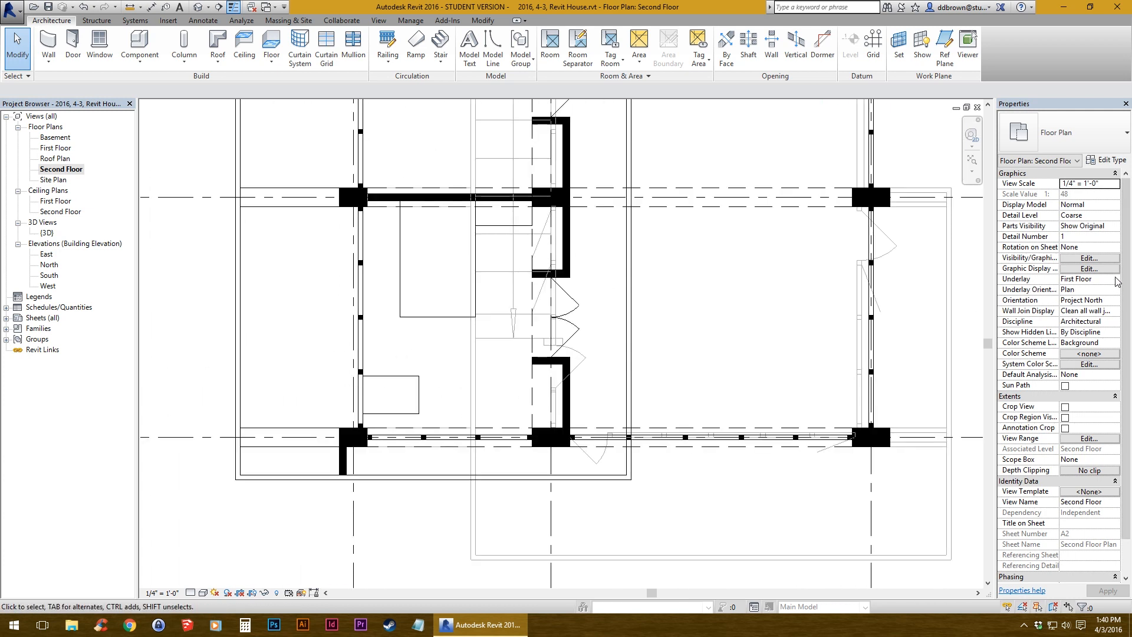
{"action": "scroll", "coordinate": [740, 324], "scroll_direction": "down", "scroll_amount": 2}
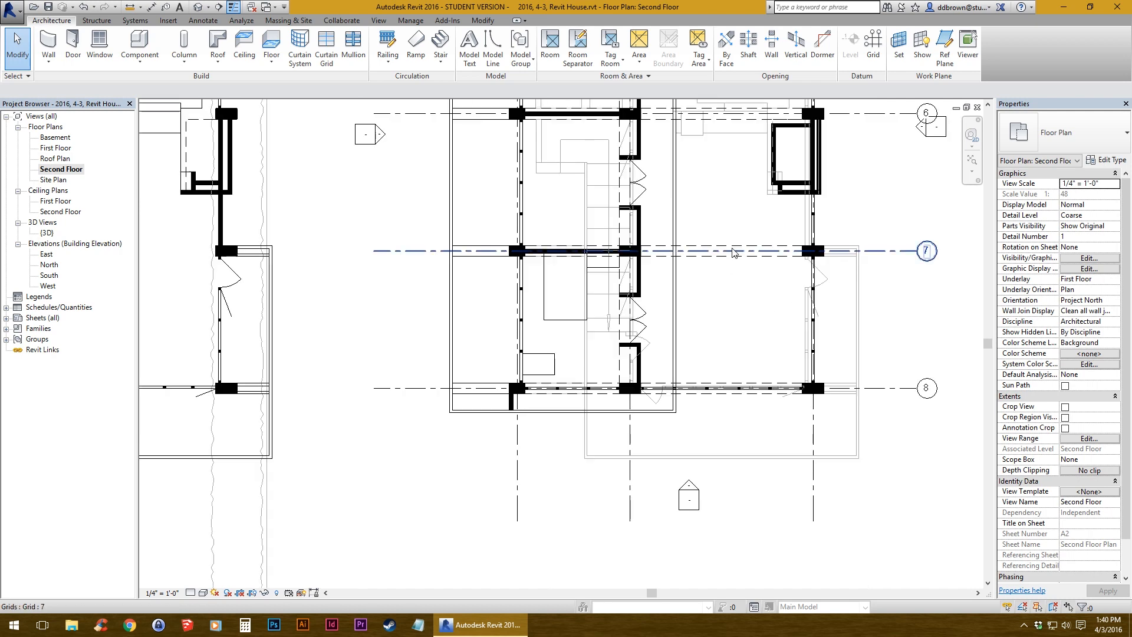
{"action": "middle_click_drag", "start_coordinate": [734, 215], "coordinate": [594, 444]}
{"action": "middle_click_drag", "start_coordinate": [591, 318], "coordinate": [588, 465]}
{"action": "scroll", "coordinate": [588, 469], "scroll_direction": "up", "scroll_amount": 1}
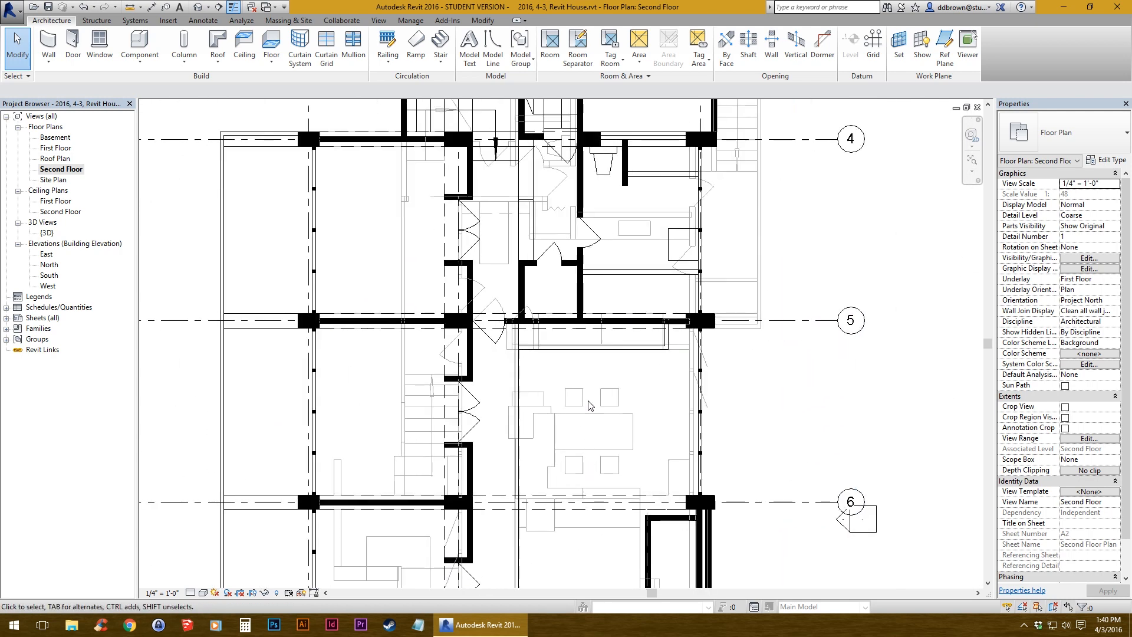
{"action": "mouse_move", "coordinate": [681, 209]}
{"action": "middle_mouse_down"}
{"action": "mouse_move", "coordinate": [677, 395]}
{"action": "mouse_move", "coordinate": [675, 207]}
{"action": "middle_mouse_up"}
{"action": "scroll", "coordinate": [649, 393], "scroll_direction": "down", "scroll_amount": 2}
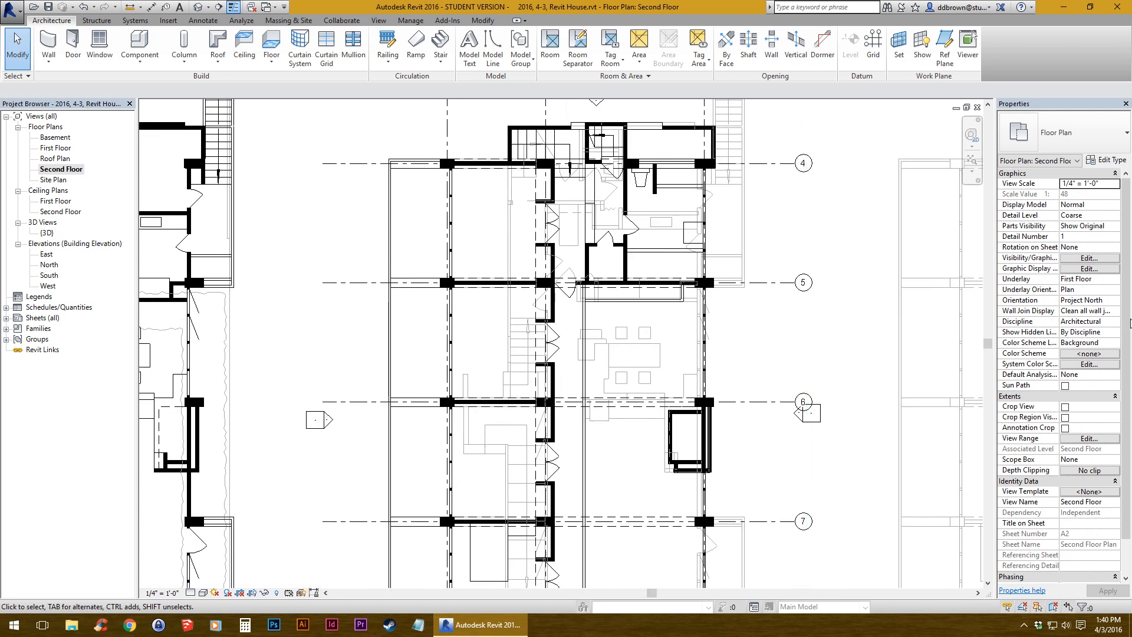
- Set the Second Floor view's underlay to None so the first-floor drawing no longer shows beneath it
{"action": "left_click", "coordinate": [1116, 279]}
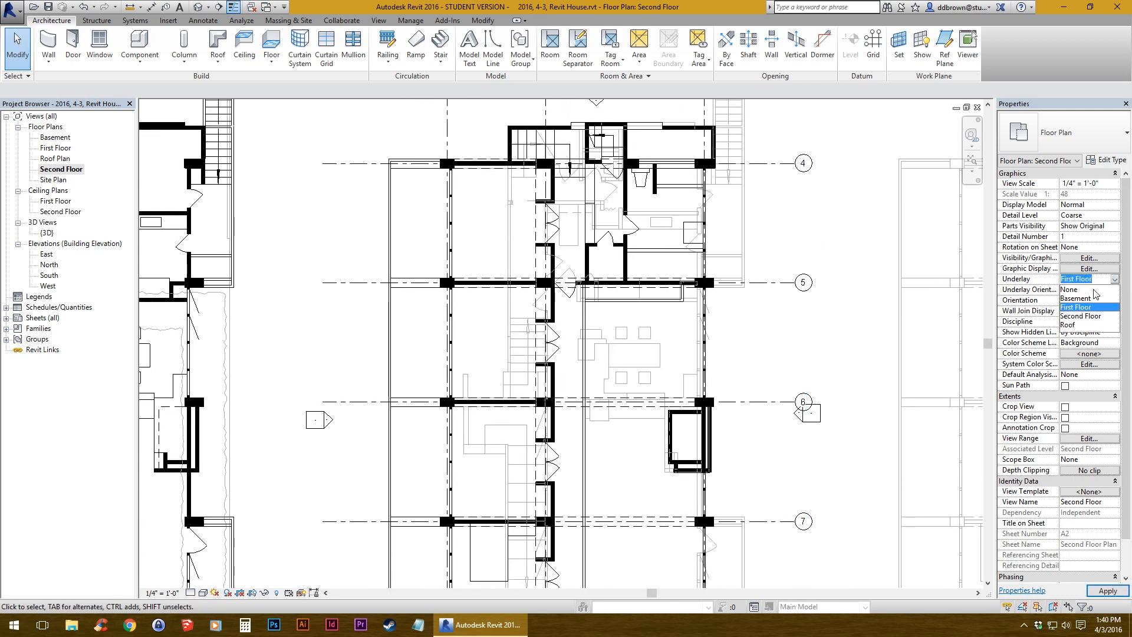
{"action": "left_click", "coordinate": [1092, 289]}
{"action": "scroll", "coordinate": [647, 342], "scroll_direction": "down", "scroll_amount": 2}
{"action": "middle_click_drag", "start_coordinate": [618, 406], "coordinate": [511, 377]}
{"action": "scroll", "coordinate": [526, 487], "scroll_direction": "up", "scroll_amount": 3}
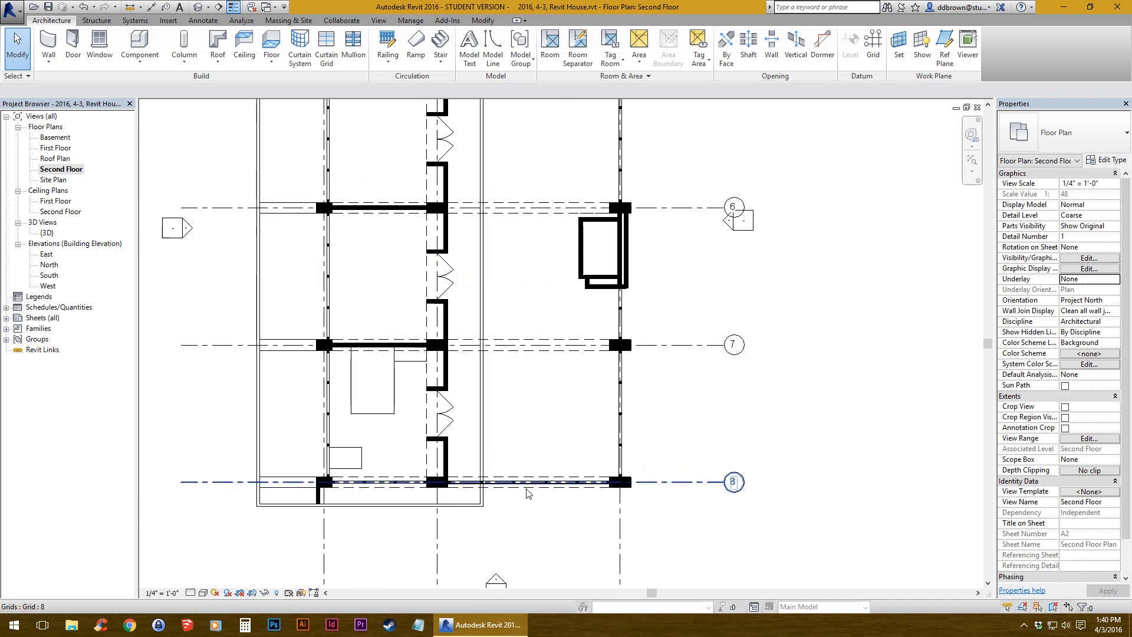
{"action": "scroll", "coordinate": [656, 493], "scroll_direction": "down", "scroll_amount": 4}
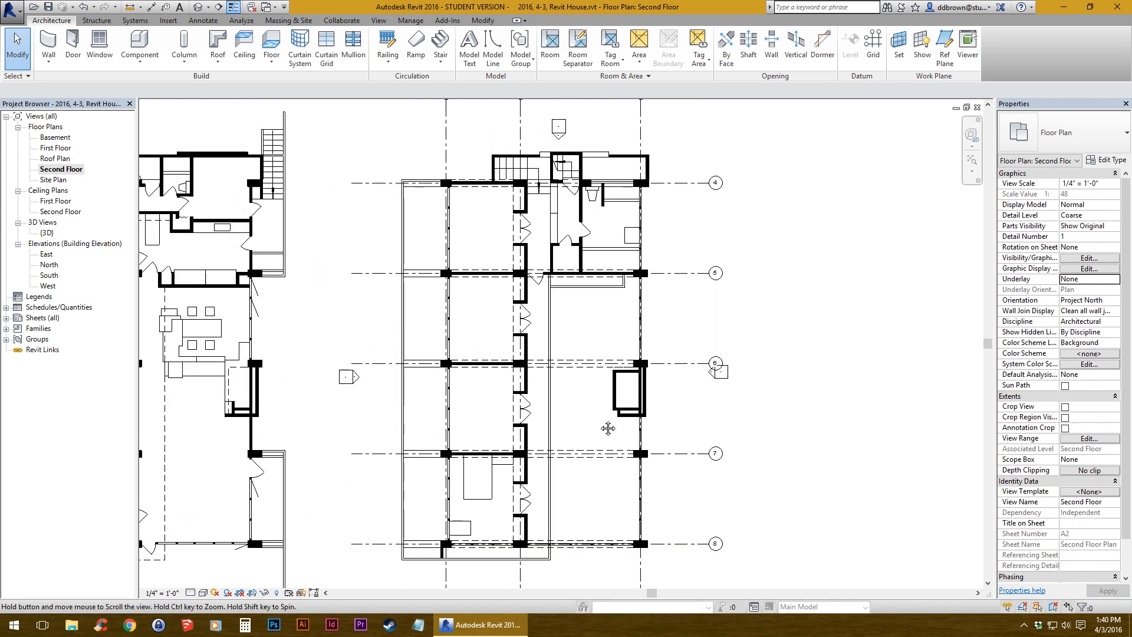
- Turn on view cropping and crop region visibility for the Second Floor plan
{"action": "left_click", "coordinate": [1065, 418]}
{"action": "scroll", "coordinate": [652, 393], "scroll_direction": "down", "scroll_amount": 3}
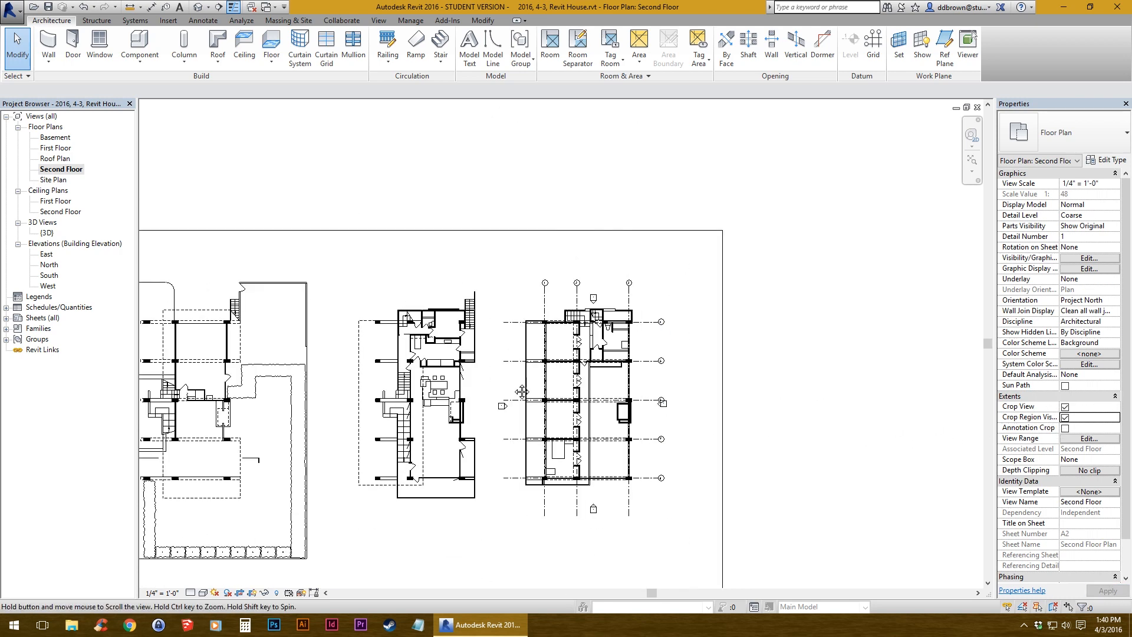
{"action": "middle_click_drag", "start_coordinate": [521, 391], "coordinate": [591, 337]}
- Shrink the crop region on all four sides to enclose only the second-floor plan with its grid and elevation markers
{"action": "left_click", "coordinate": [536, 175]}
{"action": "scroll", "coordinate": [658, 315], "scroll_direction": "down", "scroll_amount": 3}
{"action": "middle_click_drag", "start_coordinate": [545, 574], "coordinate": [564, 459]}
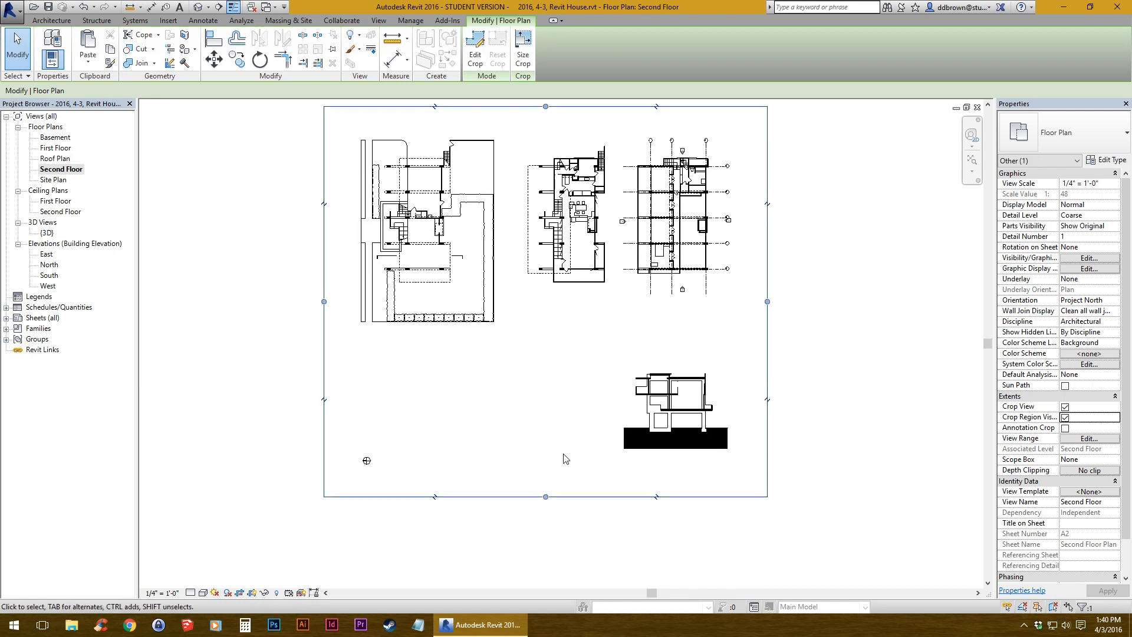
{"action": "left_click_drag", "start_coordinate": [545, 496], "coordinate": [580, 308]}
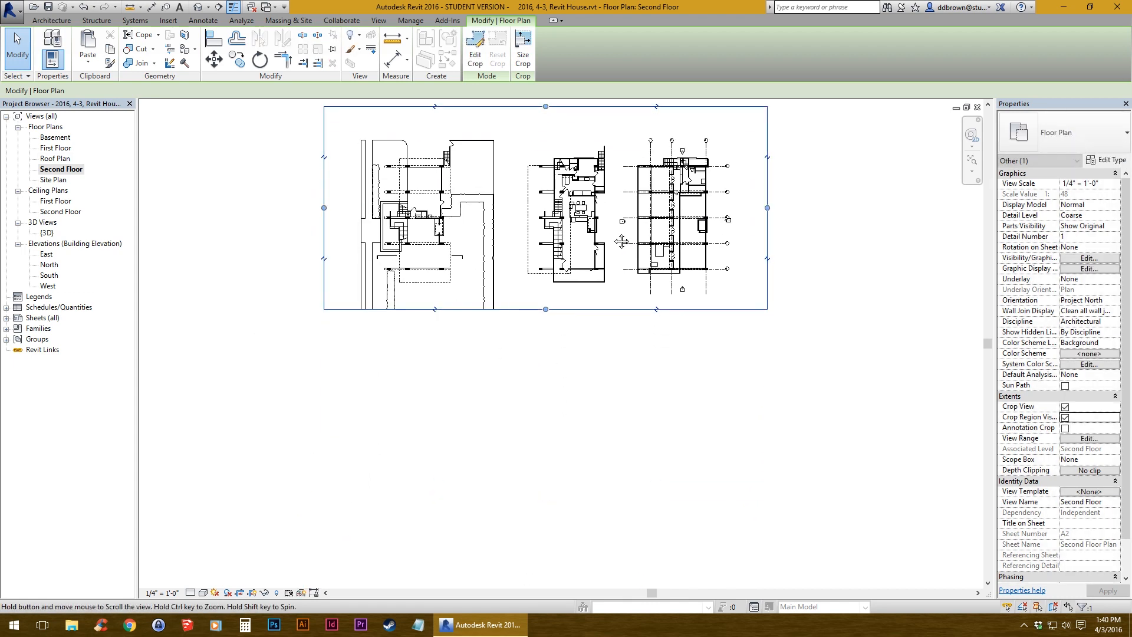
{"action": "middle_click_drag", "start_coordinate": [620, 239], "coordinate": [570, 383]}
{"action": "left_click_drag", "start_coordinate": [277, 353], "coordinate": [566, 352]}
{"action": "scroll", "coordinate": [710, 368], "scroll_direction": "up", "scroll_amount": 3}
{"action": "left_click_drag", "start_coordinate": [729, 345], "coordinate": [690, 345]}
{"action": "left_click_drag", "start_coordinate": [556, 139], "coordinate": [553, 184]}
{"action": "left_click", "coordinate": [826, 346]}
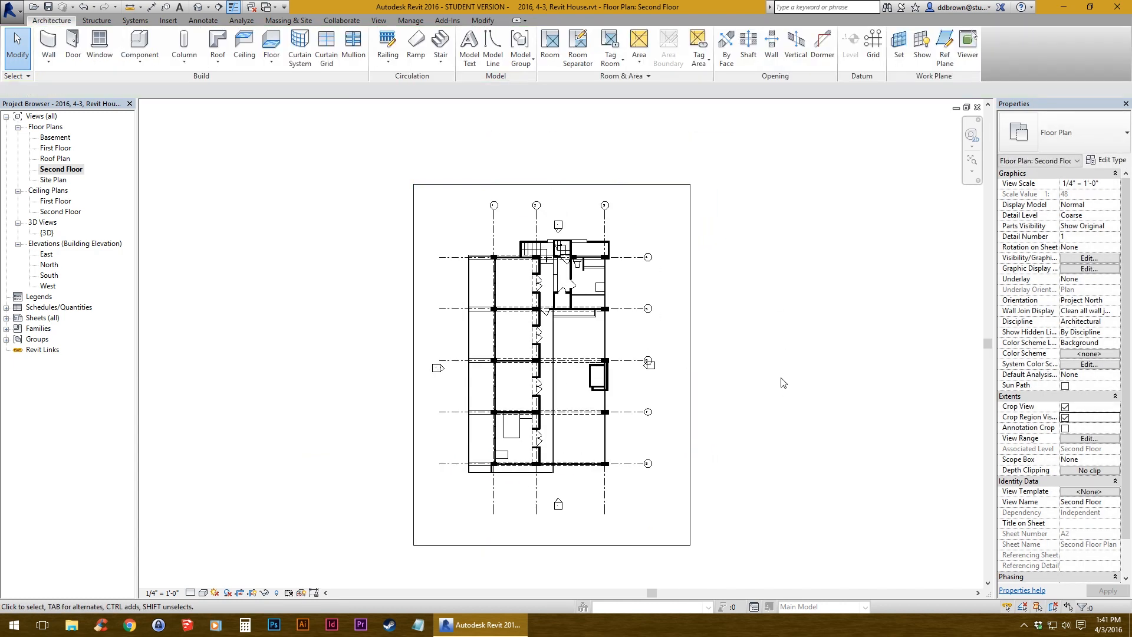
- Open the default 3D view and examine how the imported CAD drawings stack across the levels
{"action": "left_click", "coordinate": [201, 7]}
{"action": "scroll", "coordinate": [513, 148], "scroll_direction": "up", "scroll_amount": 3}
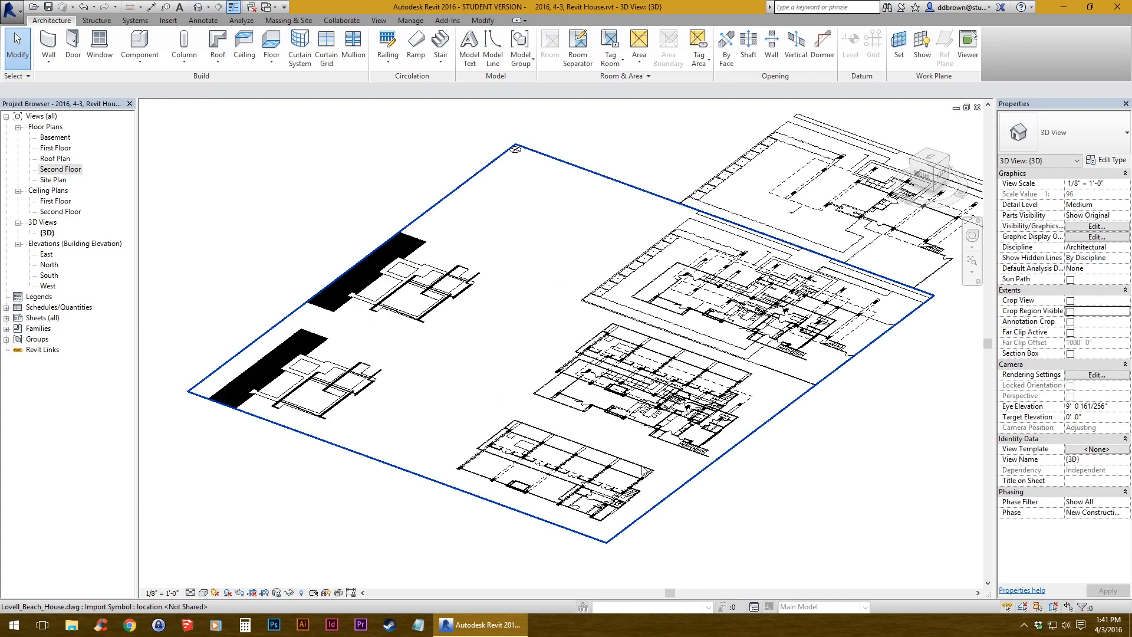
{"action": "middle_click_drag", "start_coordinate": [642, 465], "coordinate": [465, 419], "text": "shift"}
{"action": "scroll", "coordinate": [568, 382], "scroll_direction": "up", "scroll_amount": 1}
{"action": "middle_click_drag", "start_coordinate": [465, 418], "coordinate": [525, 423], "text": "shift"}
{"action": "scroll", "coordinate": [525, 424], "scroll_direction": "up", "scroll_amount": 2}
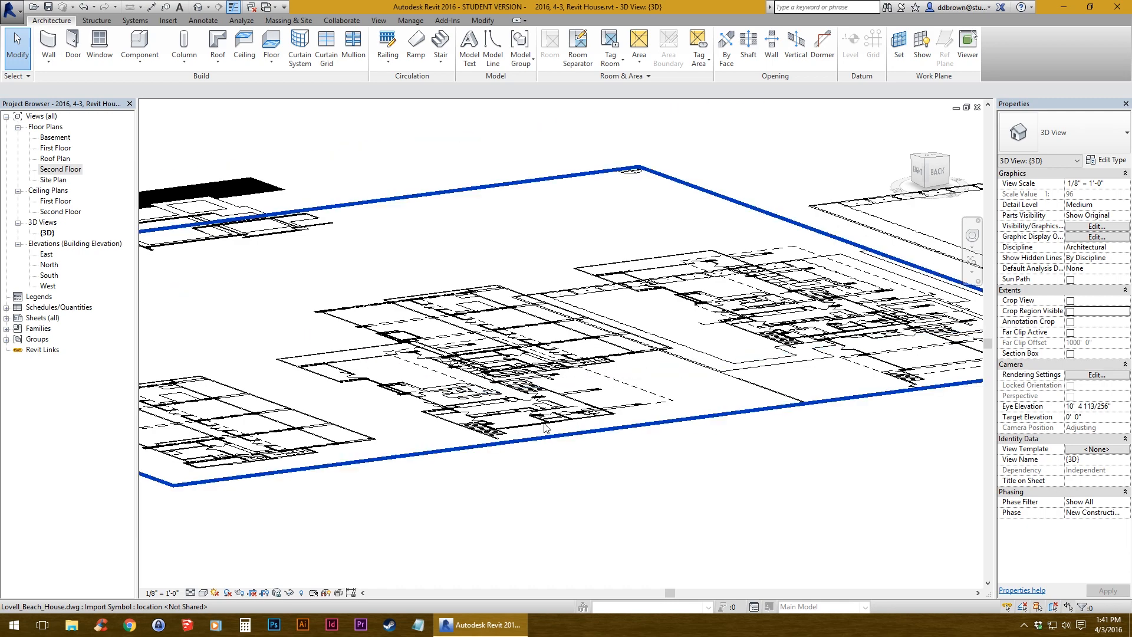
{"action": "scroll", "coordinate": [552, 407], "scroll_direction": "down", "scroll_amount": 2}
{"action": "scroll", "coordinate": [554, 414], "scroll_direction": "down", "scroll_amount": 2}
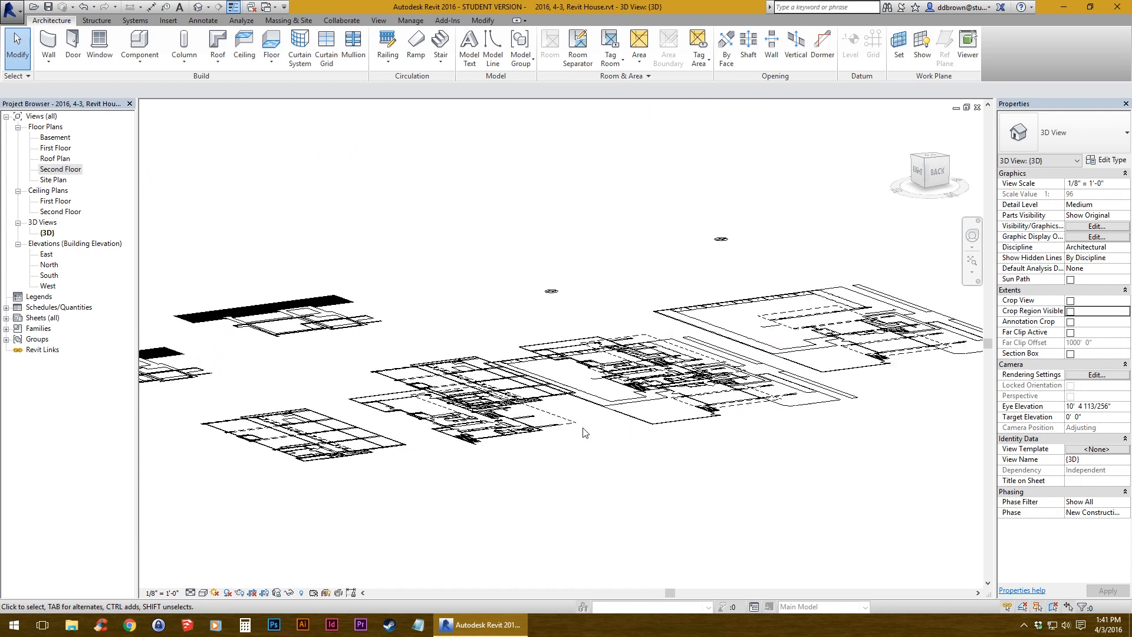
{"action": "scroll", "coordinate": [552, 416], "scroll_direction": "up", "scroll_amount": 4}
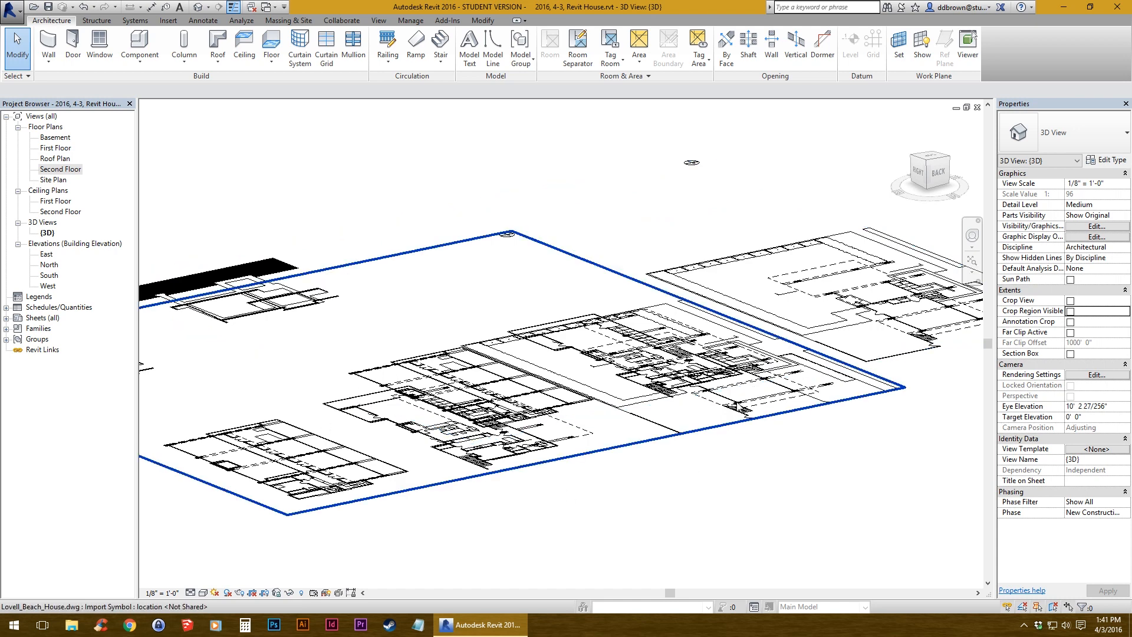
- In the First Floor plan, copy the Lovell_Beach_House drawing to the clipboard and paste it aligned to the Basement level
{"action": "double_click", "coordinate": [48, 149]}
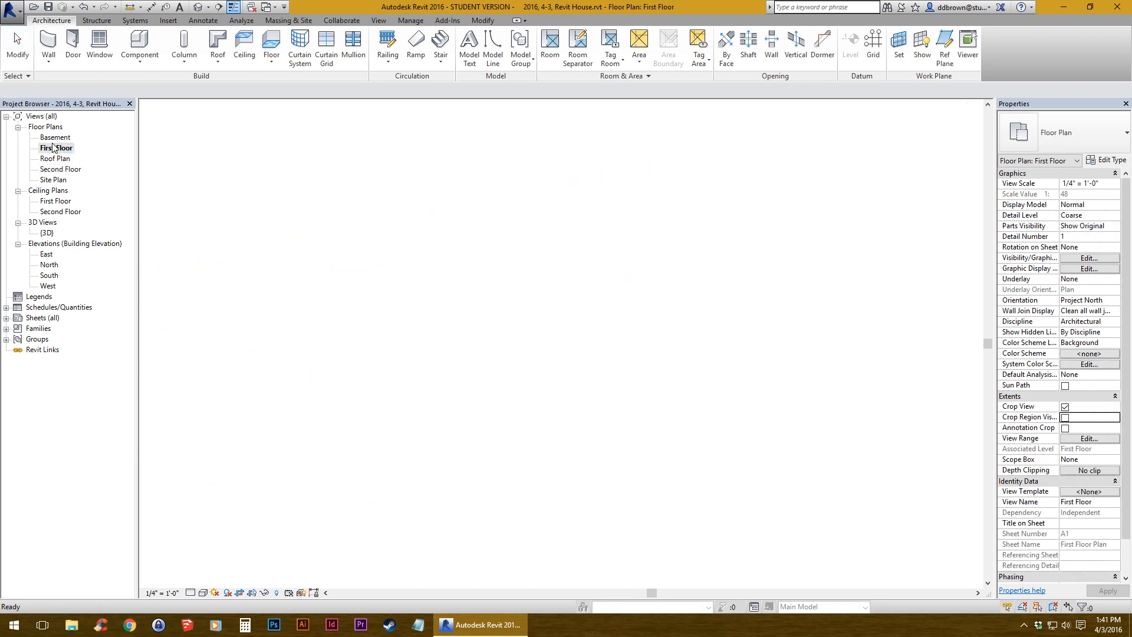
{"action": "scroll", "coordinate": [566, 330], "scroll_direction": "down", "scroll_amount": 4}
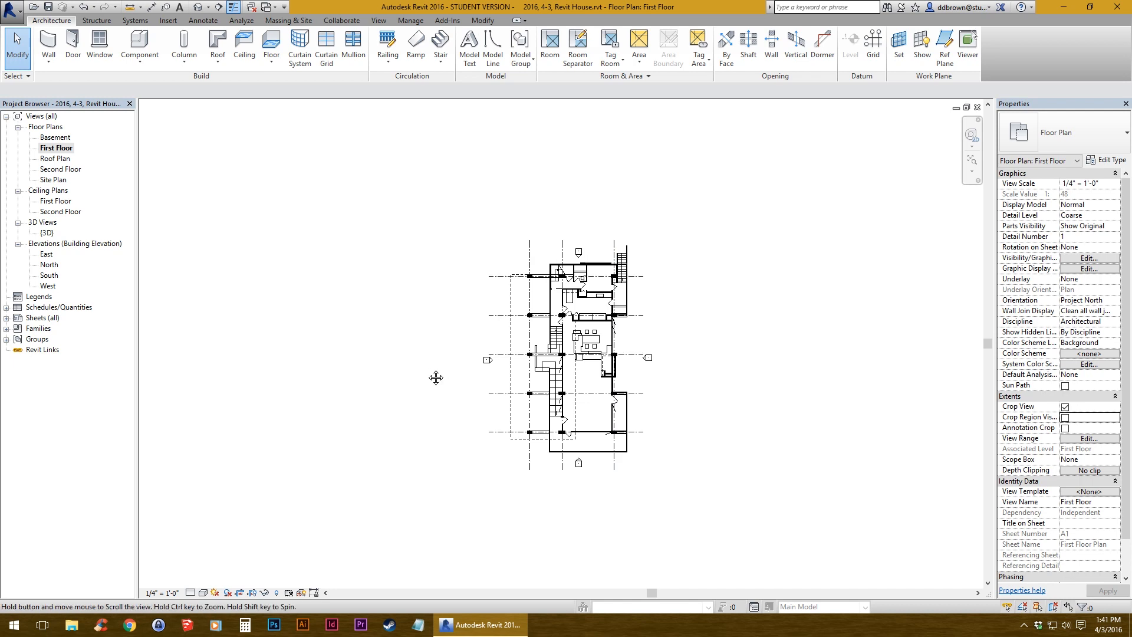
{"action": "scroll", "coordinate": [583, 389], "scroll_direction": "up", "scroll_amount": 2}
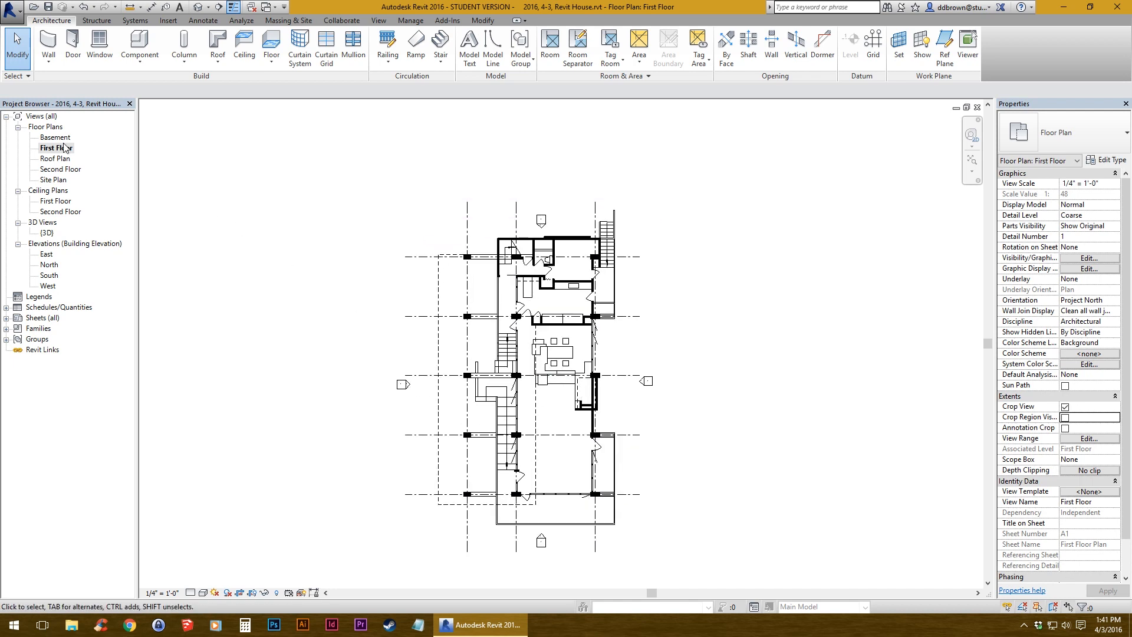
{"action": "left_click", "coordinate": [561, 335]}
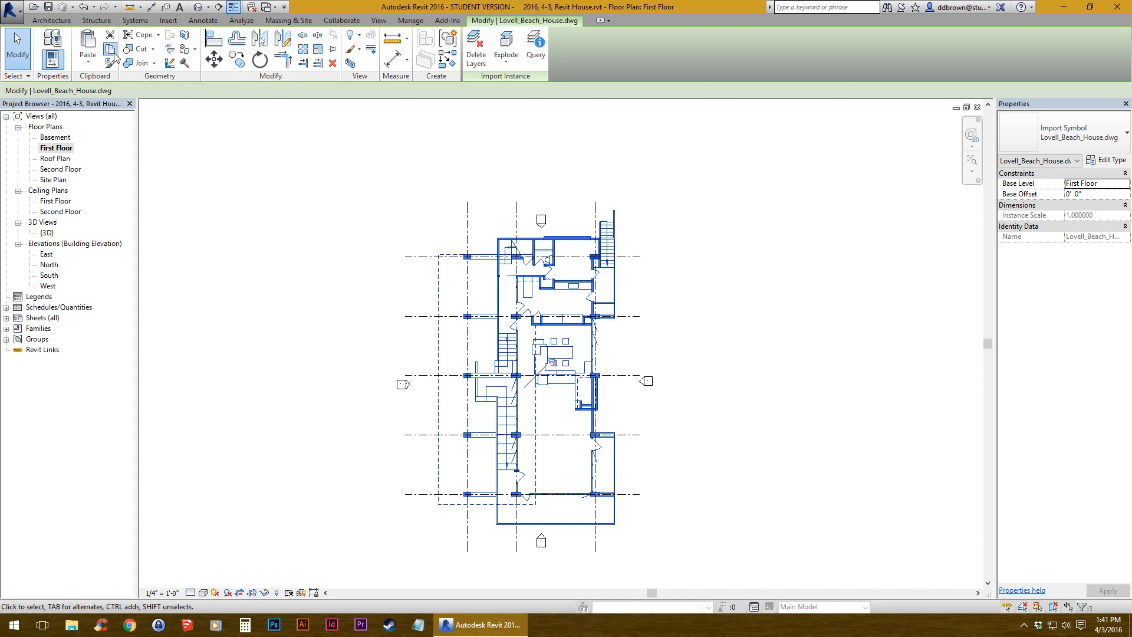
{"action": "left_click", "coordinate": [88, 59]}
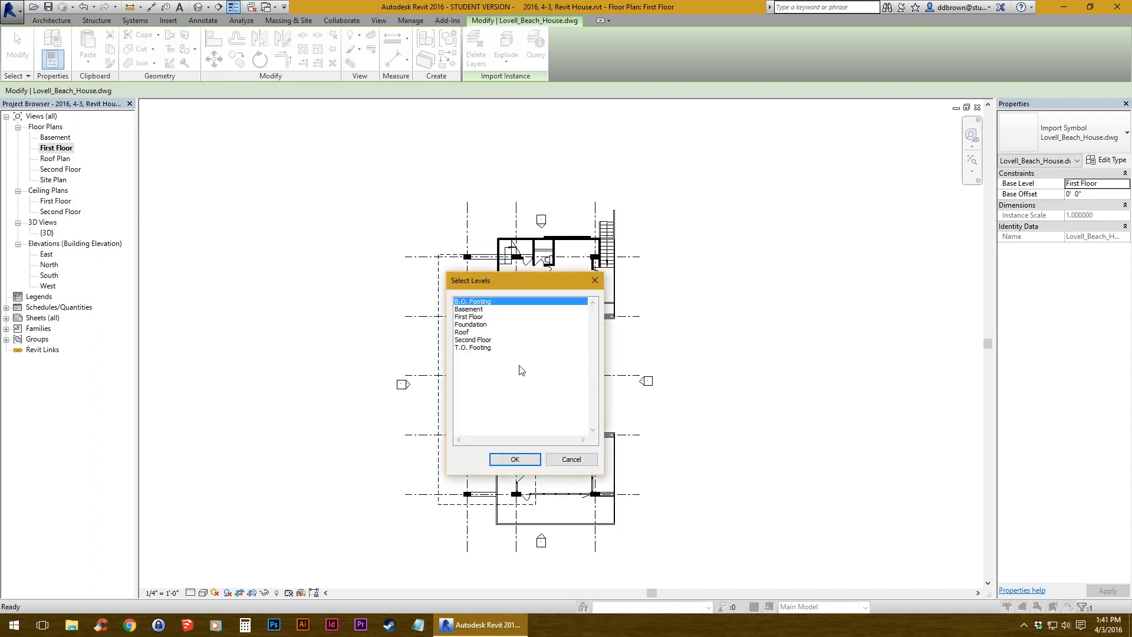
{"action": "left_click", "coordinate": [483, 310]}
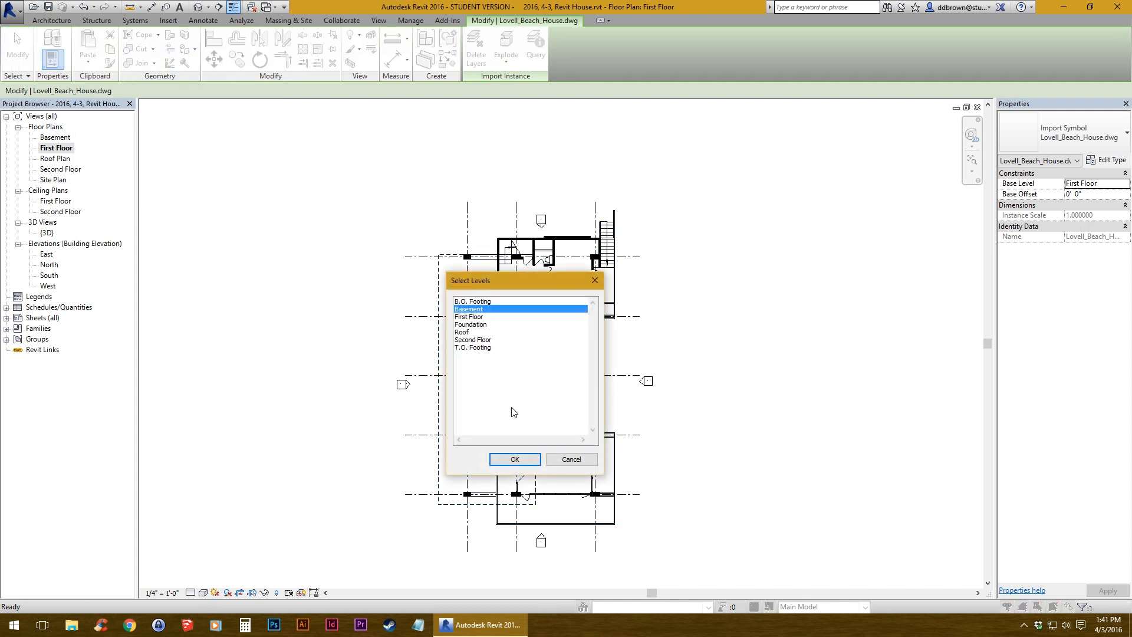
{"action": "left_click", "coordinate": [531, 459]}
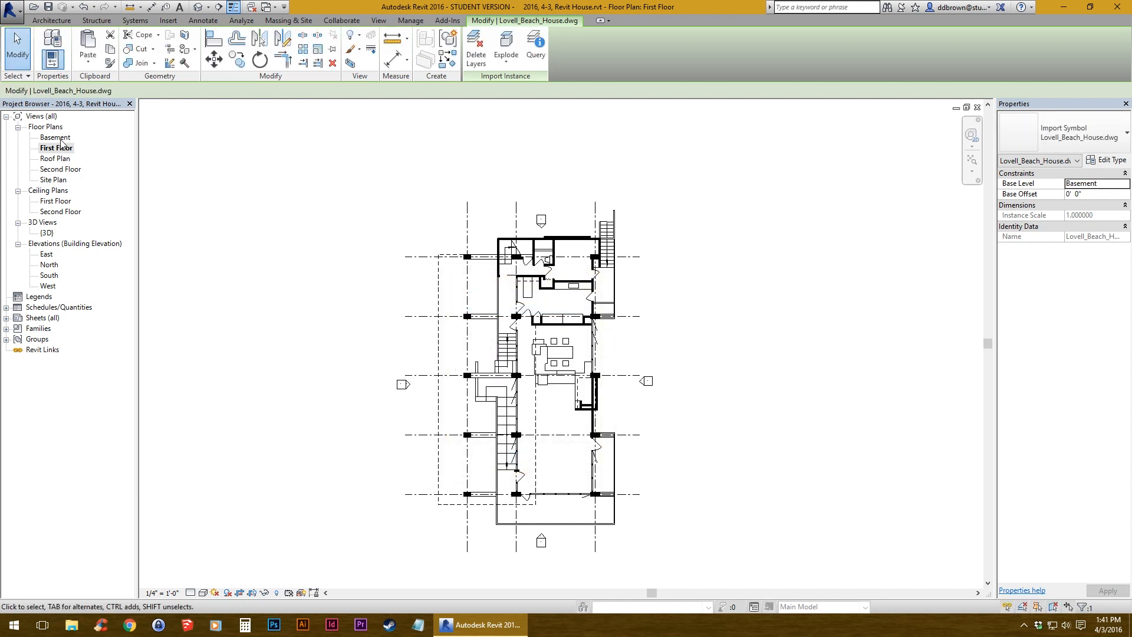
- In the Basement plan, move the pasted drawing so the basement's southeast column lands on the grid's southeast intersection, using bottom-edge midpoints
{"action": "double_click", "coordinate": [56, 138]}
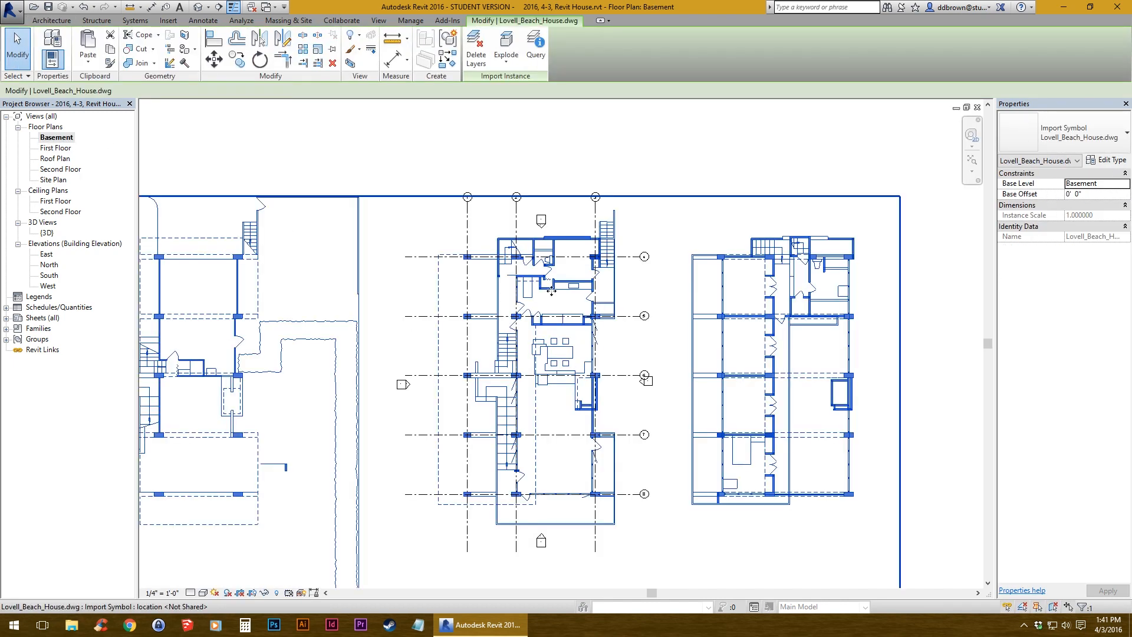
{"action": "scroll", "coordinate": [552, 291], "scroll_direction": "down", "scroll_amount": 4}
{"action": "scroll", "coordinate": [593, 305], "scroll_direction": "up", "scroll_amount": 2}
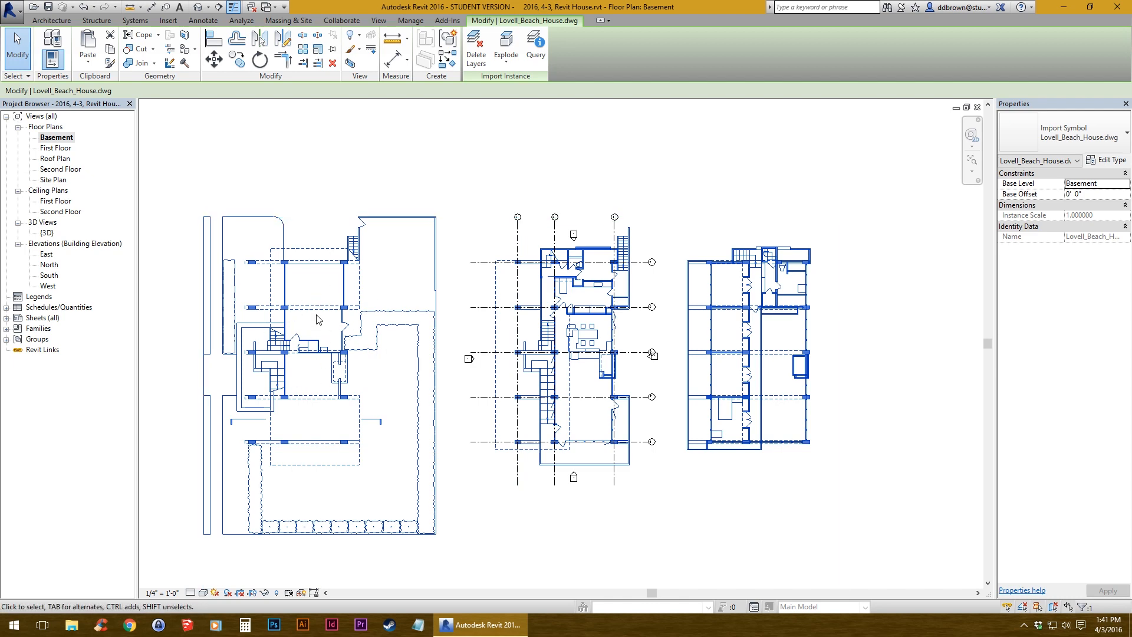
{"action": "left_click", "coordinate": [215, 59]}
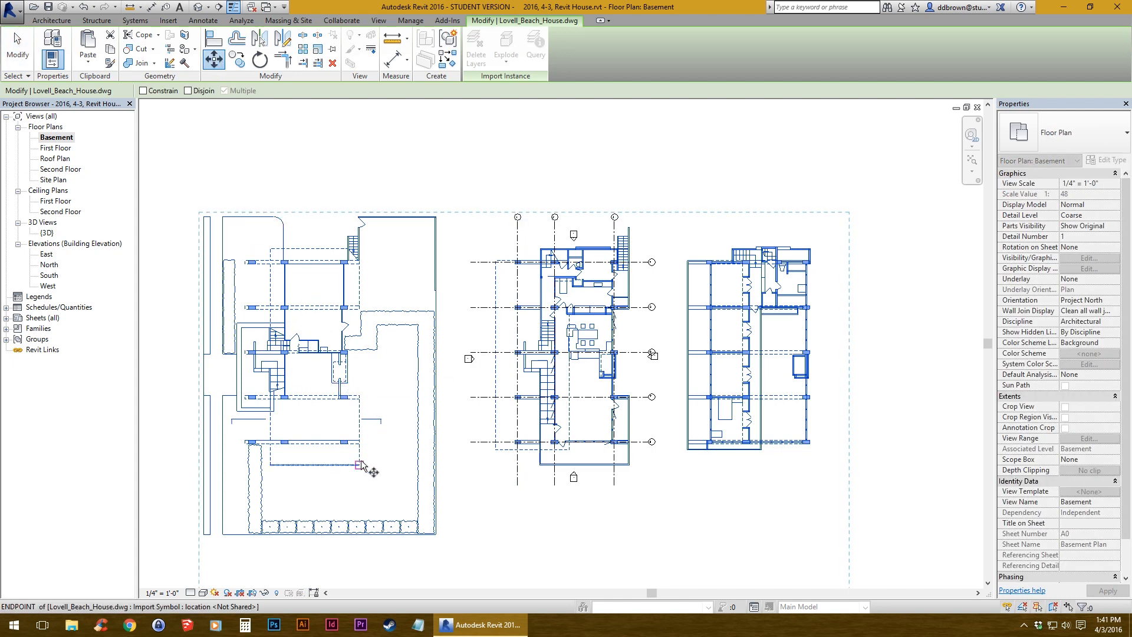
{"action": "scroll", "coordinate": [368, 466], "scroll_direction": "up", "scroll_amount": 5}
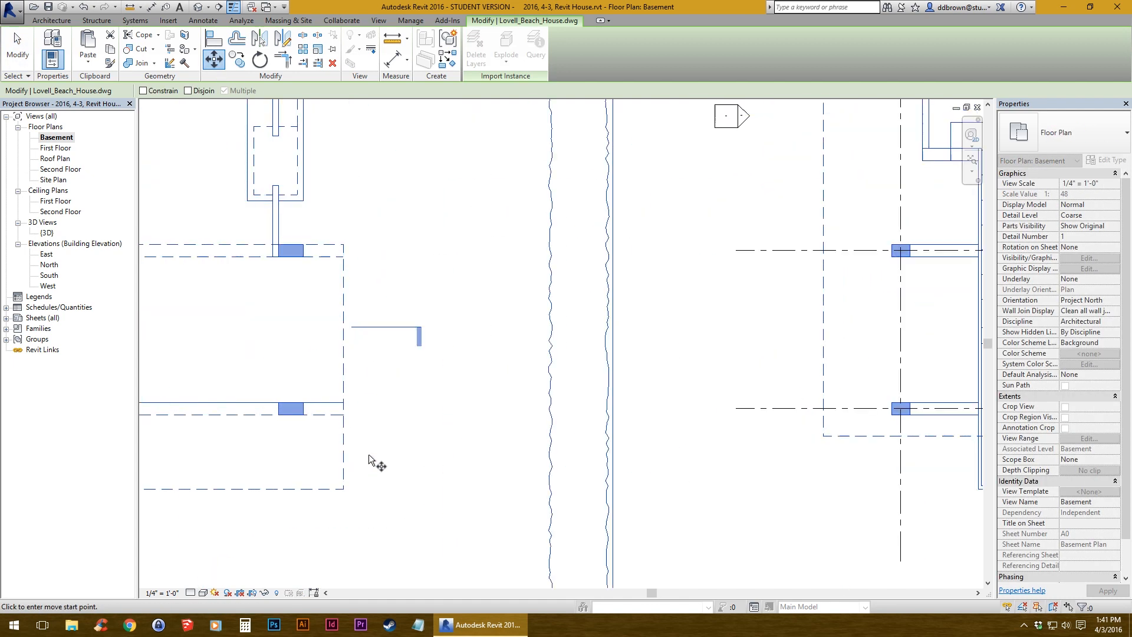
{"action": "left_click", "coordinate": [291, 416]}
{"action": "middle_click_drag", "start_coordinate": [621, 424], "coordinate": [236, 424]}
{"action": "scroll", "coordinate": [702, 422], "scroll_direction": "up", "scroll_amount": 2}
{"action": "middle_click_drag", "start_coordinate": [740, 423], "coordinate": [352, 425]}
{"action": "scroll", "coordinate": [620, 413], "scroll_direction": "up", "scroll_amount": 2}
{"action": "left_click", "coordinate": [619, 413]}
{"action": "scroll", "coordinate": [620, 415], "scroll_direction": "down", "scroll_amount": 3}
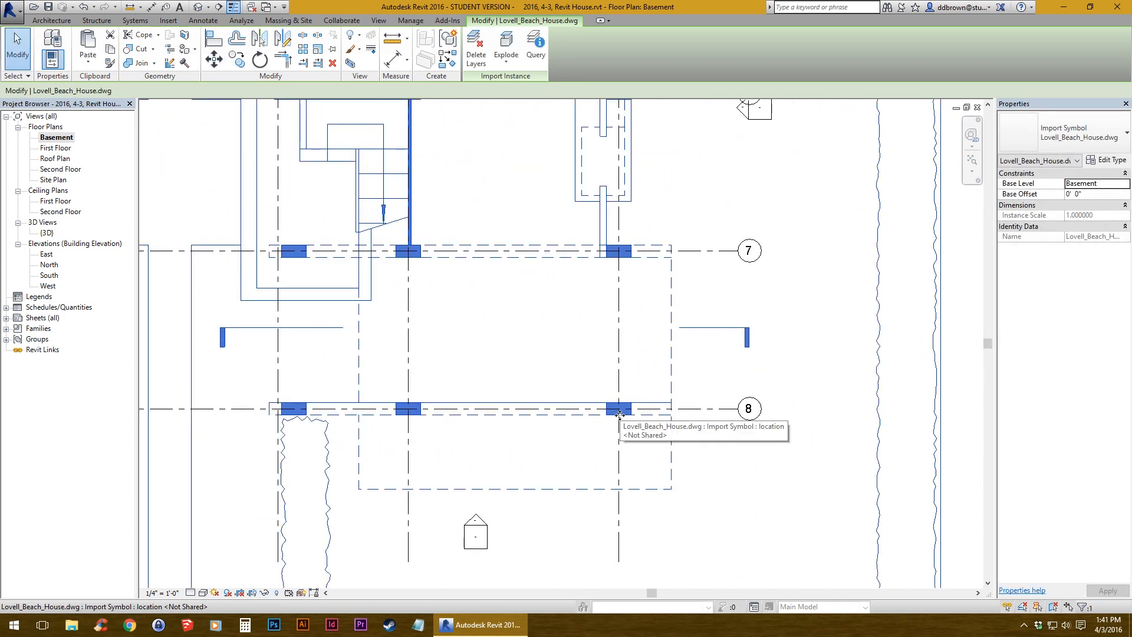
- Check how the basement plan's columns line up with the grid lines, especially along grid line 1
{"action": "middle_click_drag", "start_coordinate": [305, 331], "coordinate": [443, 437]}
{"action": "scroll", "coordinate": [445, 441], "scroll_direction": "up", "scroll_amount": 3}
{"action": "middle_click_drag", "start_coordinate": [446, 505], "coordinate": [466, 374]}
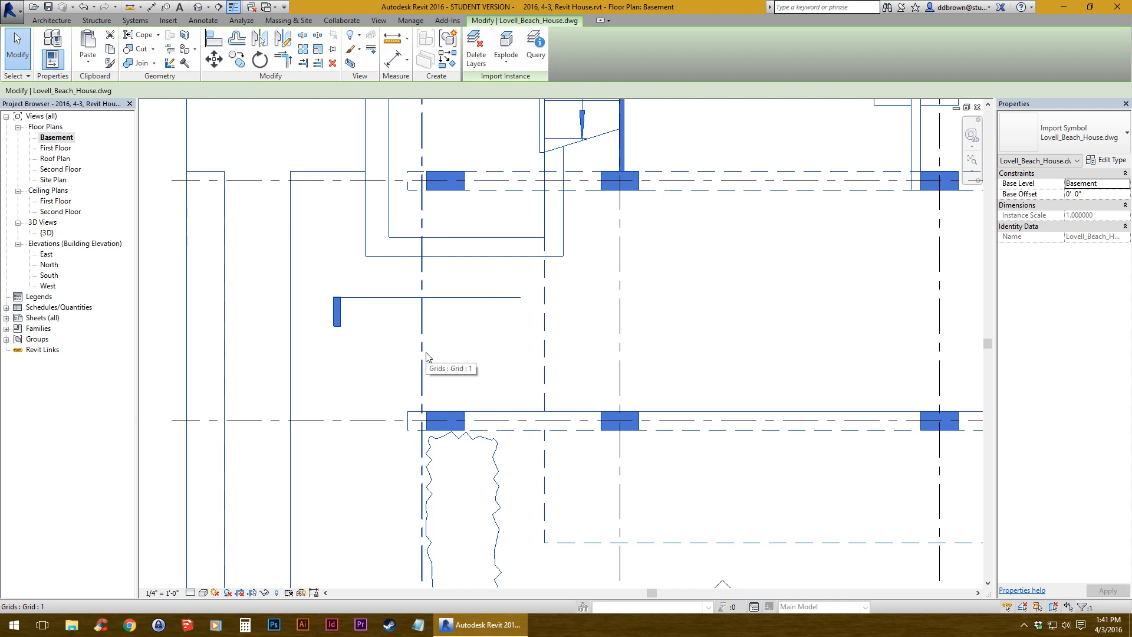
{"action": "middle_click_drag", "start_coordinate": [419, 226], "coordinate": [468, 440]}
{"action": "scroll", "coordinate": [416, 303], "scroll_direction": "down", "scroll_amount": 4}
{"action": "scroll", "coordinate": [465, 344], "scroll_direction": "down", "scroll_amount": 1}
{"action": "scroll", "coordinate": [442, 374], "scroll_direction": "up", "scroll_amount": 4}
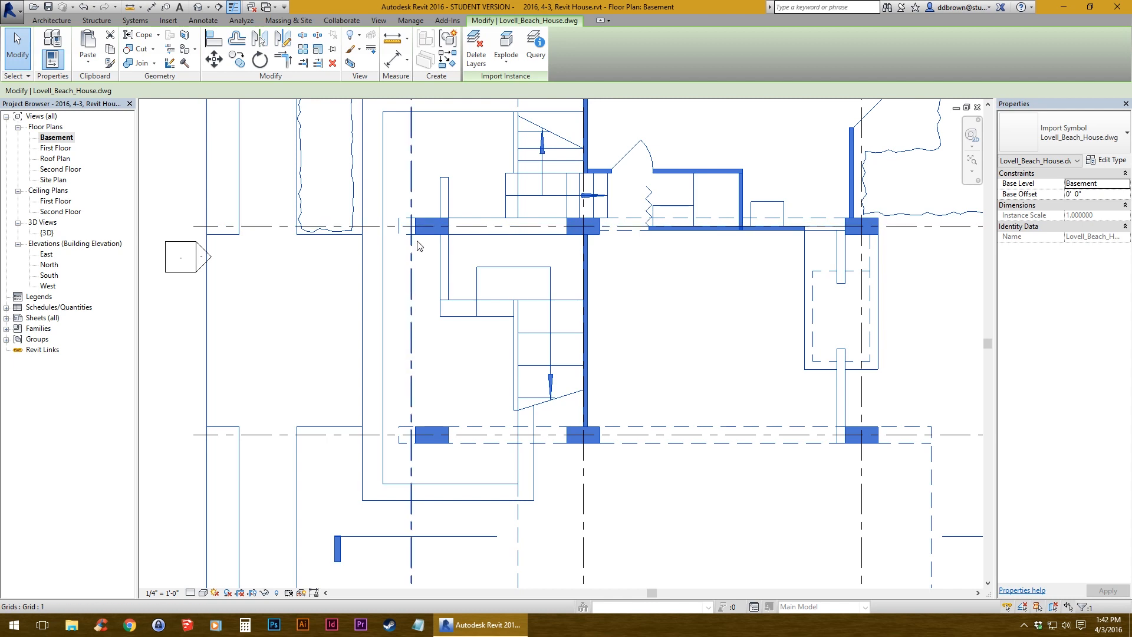
{"action": "left_click", "coordinate": [455, 411]}
{"action": "scroll", "coordinate": [452, 382], "scroll_direction": "down", "scroll_amount": 2}
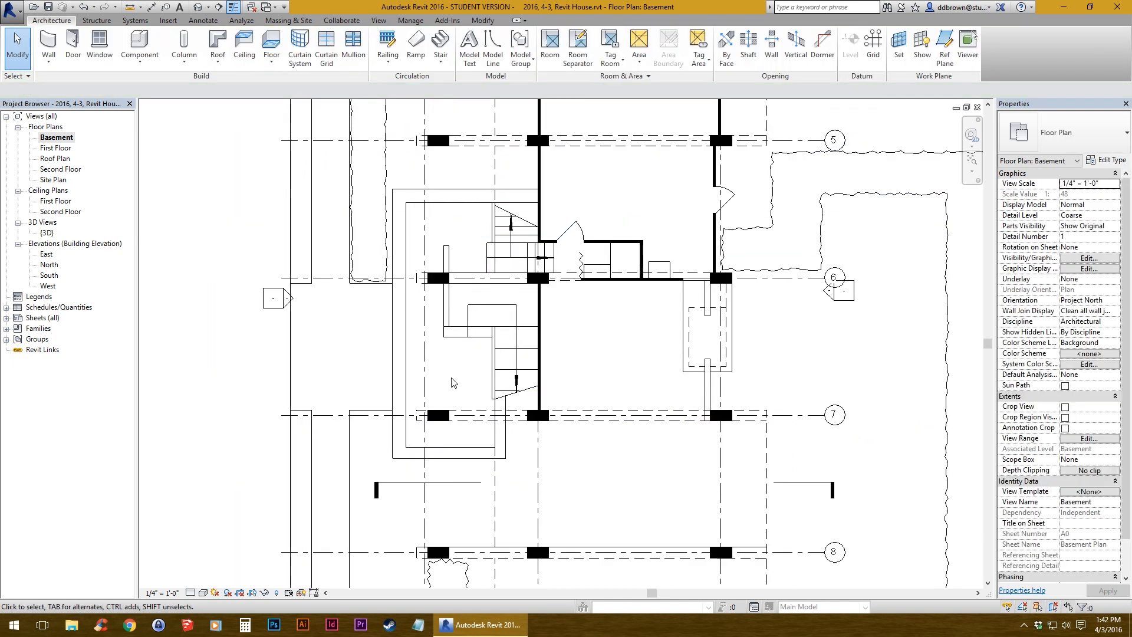
{"action": "scroll", "coordinate": [451, 378], "scroll_direction": "down", "scroll_amount": 1}
{"action": "middle_click_drag", "start_coordinate": [455, 337], "coordinate": [423, 372]}
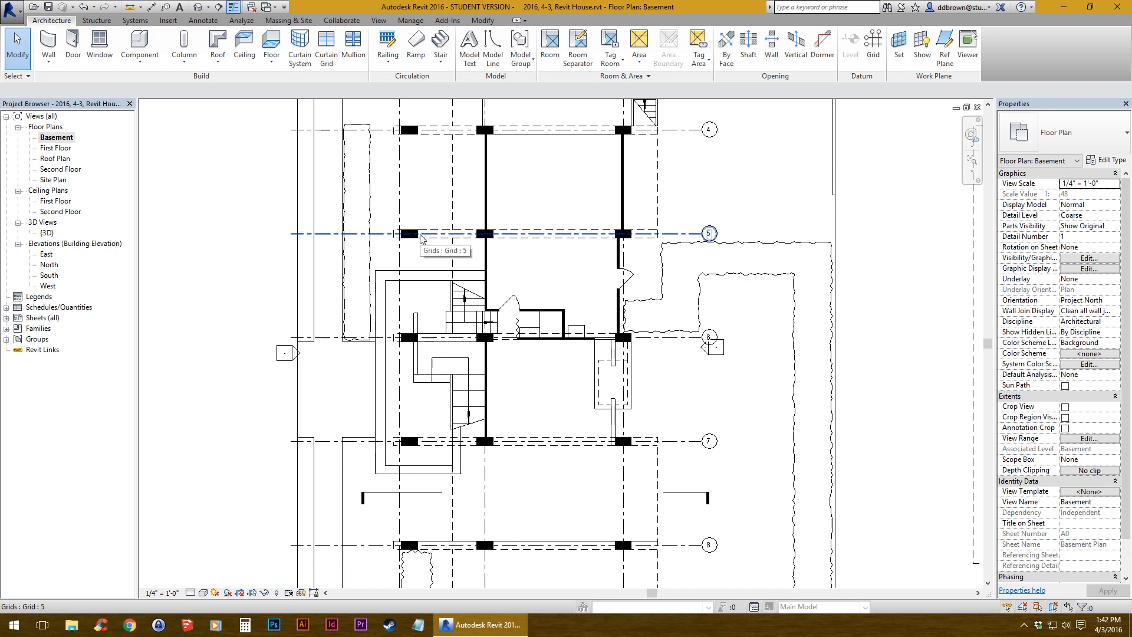
{"action": "middle_click_drag", "start_coordinate": [437, 254], "coordinate": [417, 402]}
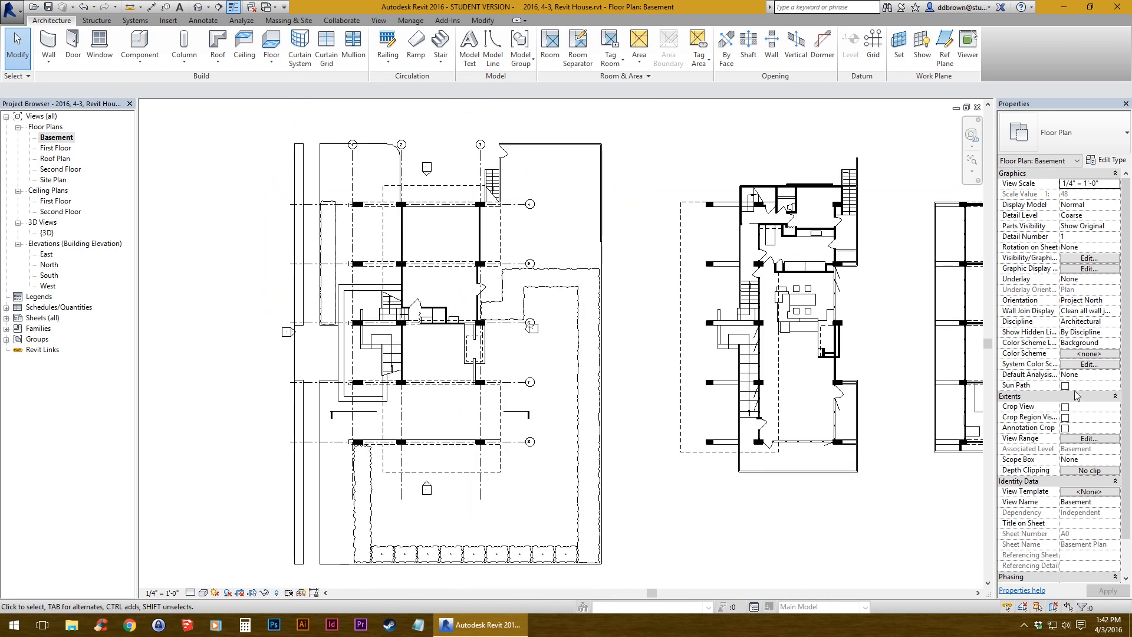
- Turn on view cropping and crop region visibility for the Basement plan
{"action": "left_click", "coordinate": [1065, 408]}
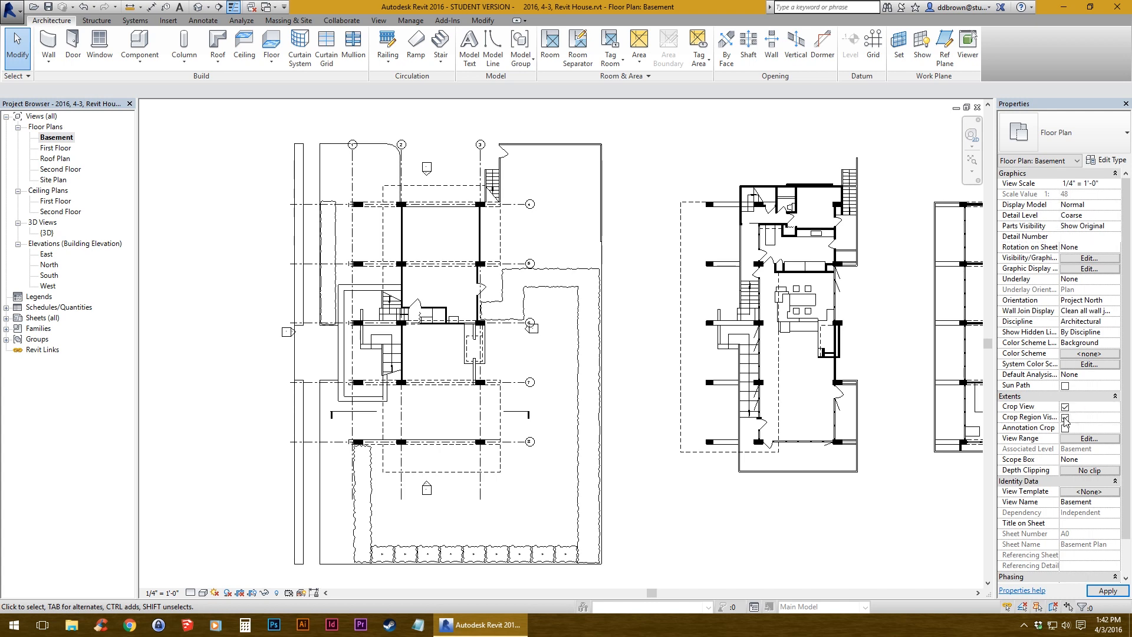
{"action": "left_click", "coordinate": [1066, 419]}
{"action": "scroll", "coordinate": [446, 317], "scroll_direction": "down", "scroll_amount": 5}
- Shrink the Basement crop region on all four sides to enclose only the basement and site drawing with its grid
{"action": "left_click", "coordinate": [543, 224]}
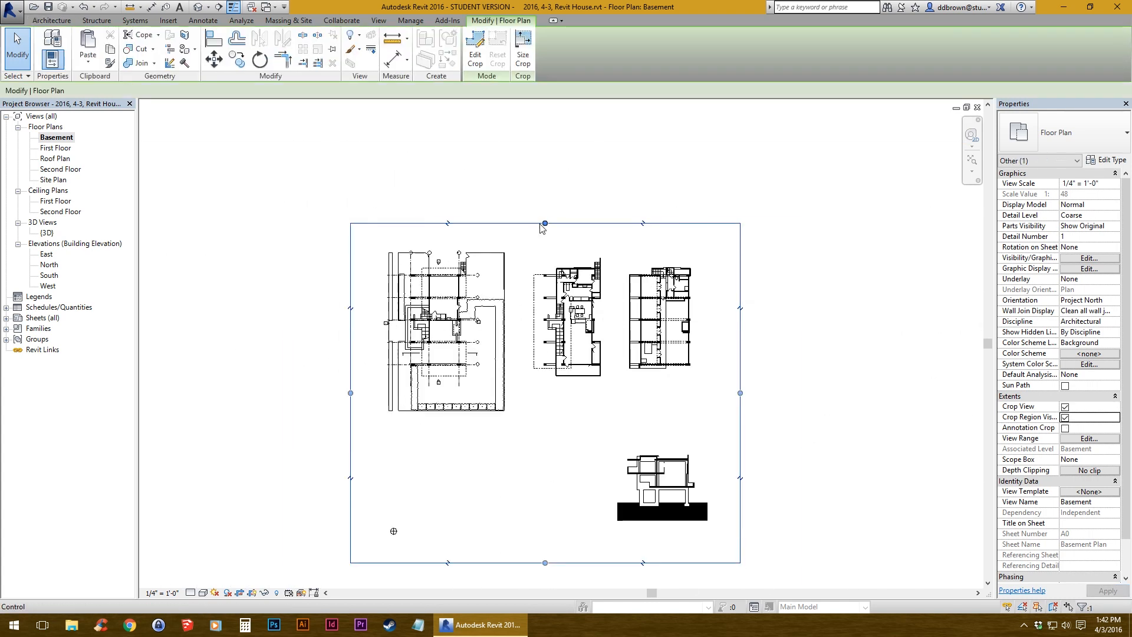
{"action": "left_click_drag", "start_coordinate": [544, 224], "coordinate": [545, 243]}
{"action": "left_click_drag", "start_coordinate": [545, 563], "coordinate": [549, 419]}
{"action": "left_click_drag", "start_coordinate": [741, 330], "coordinate": [517, 330]}
{"action": "left_click_drag", "start_coordinate": [351, 330], "coordinate": [361, 330]}
{"action": "left_click", "coordinate": [309, 316]}
{"action": "scroll", "coordinate": [470, 384], "scroll_direction": "up", "scroll_amount": 2}
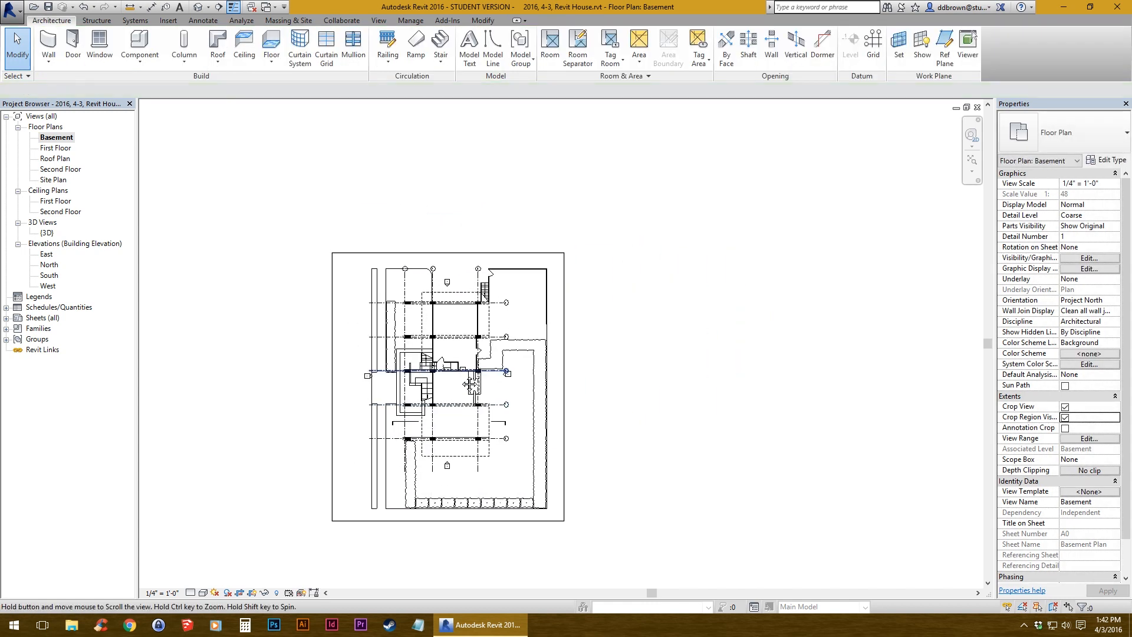
- In the North elevation, inspect the imported drawing that lies edge-on along the Second Floor level line
{"action": "scroll", "coordinate": [470, 384], "scroll_direction": "up", "scroll_amount": 2}
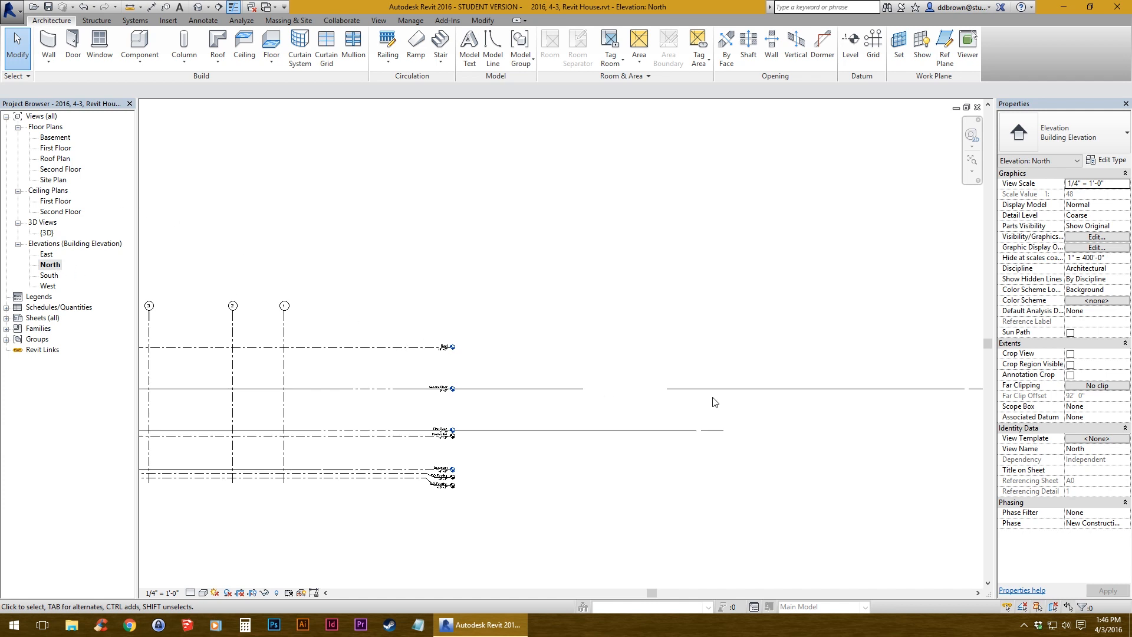
{"action": "left_click", "coordinate": [735, 390]}
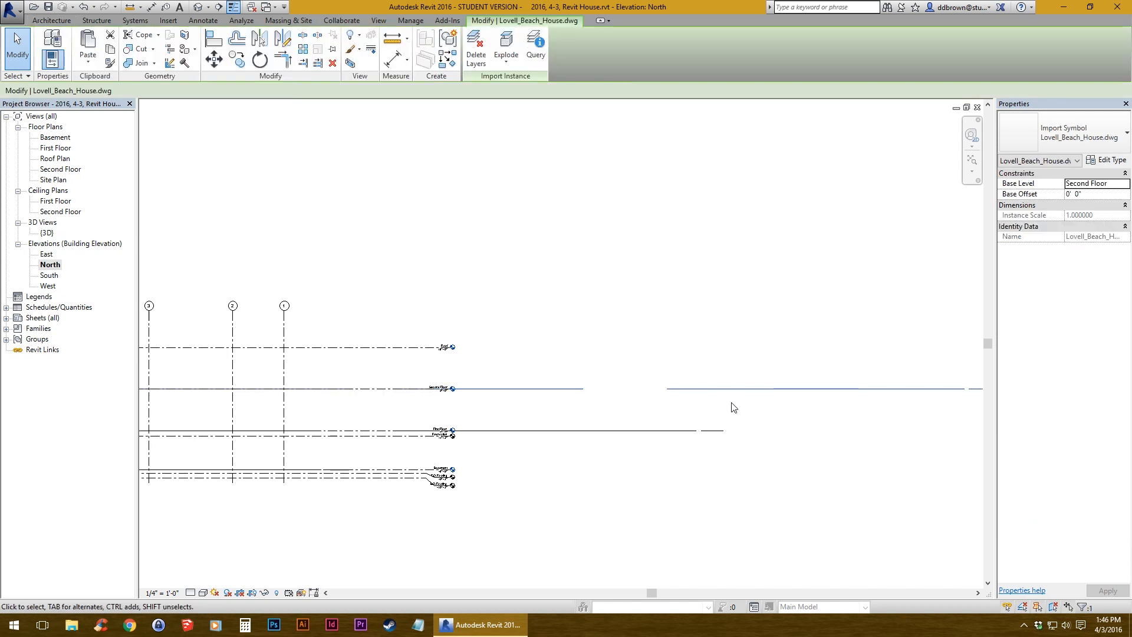
{"action": "middle_click_drag", "start_coordinate": [735, 407], "coordinate": [653, 361]}
{"action": "middle_click_drag", "start_coordinate": [395, 394], "coordinate": [469, 394]}
{"action": "left_click", "coordinate": [579, 414]}
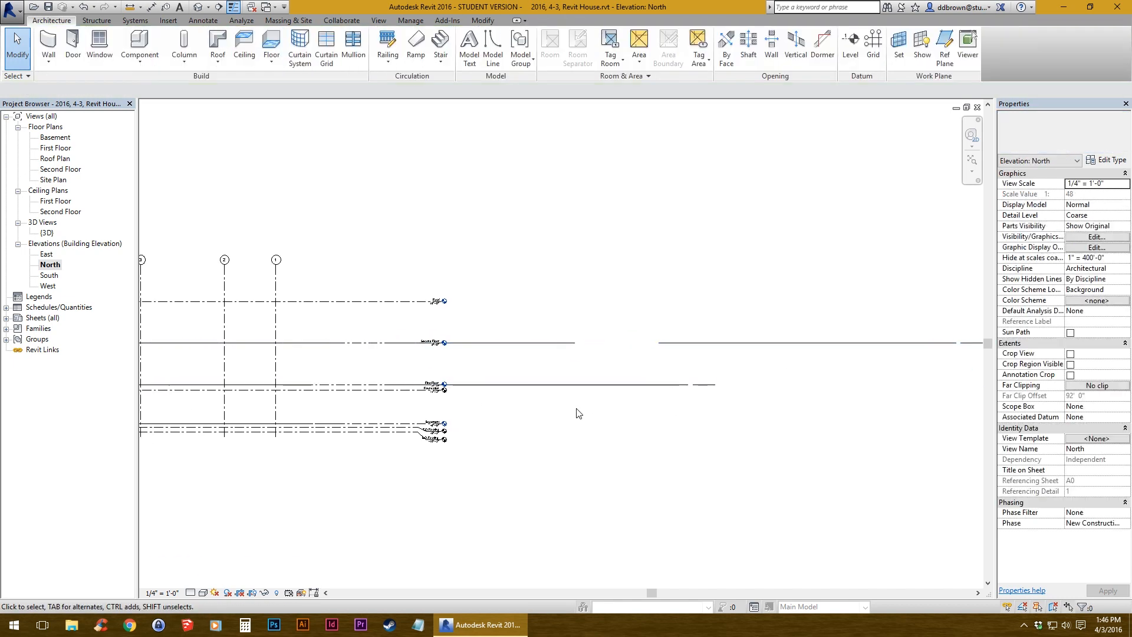
{"action": "scroll", "coordinate": [519, 341], "scroll_direction": "up", "scroll_amount": 6}
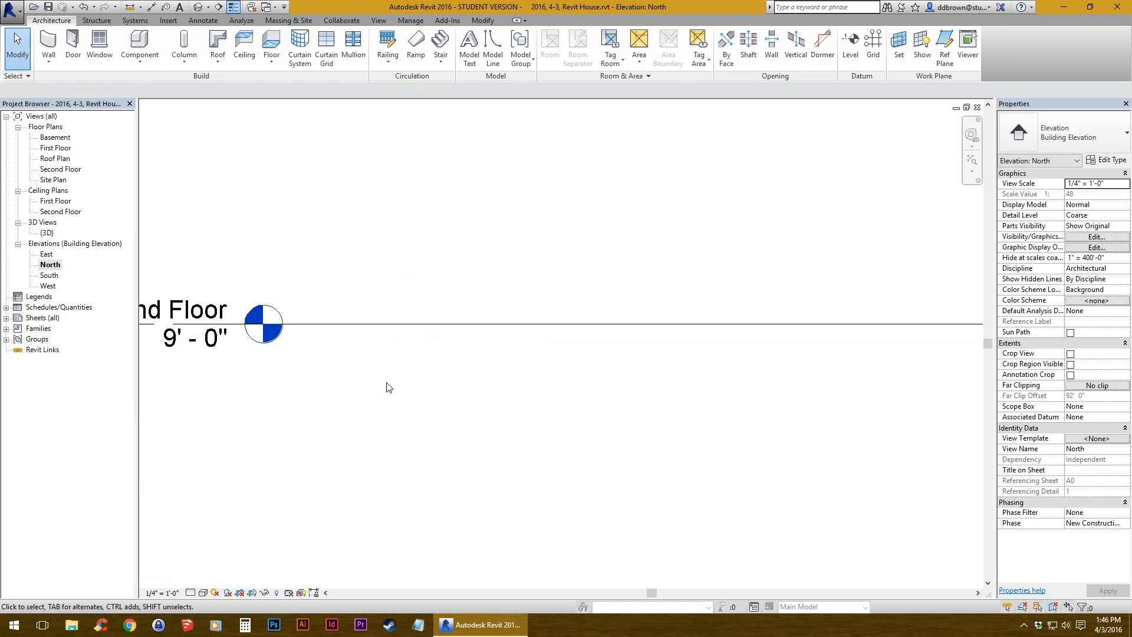
- Copy the Second Floor level's imported drawing straight up into the empty space, about 51' above the Roof level
{"action": "left_click", "coordinate": [505, 328]}
{"action": "scroll", "coordinate": [509, 346], "scroll_direction": "down", "scroll_amount": 4}
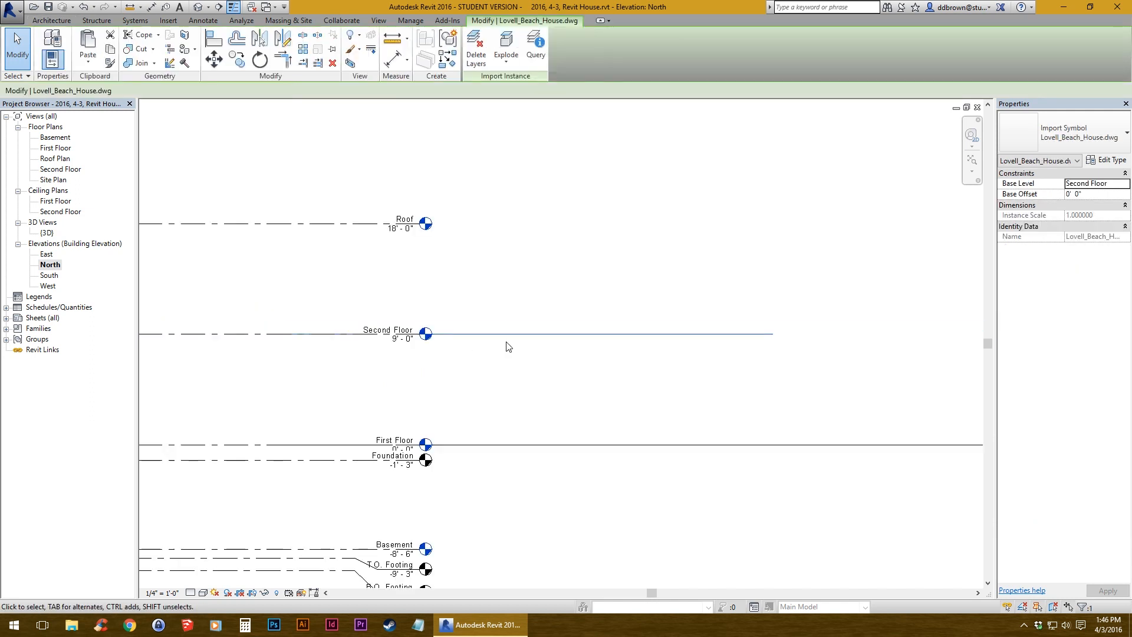
{"action": "scroll", "coordinate": [508, 347], "scroll_direction": "down", "scroll_amount": 4}
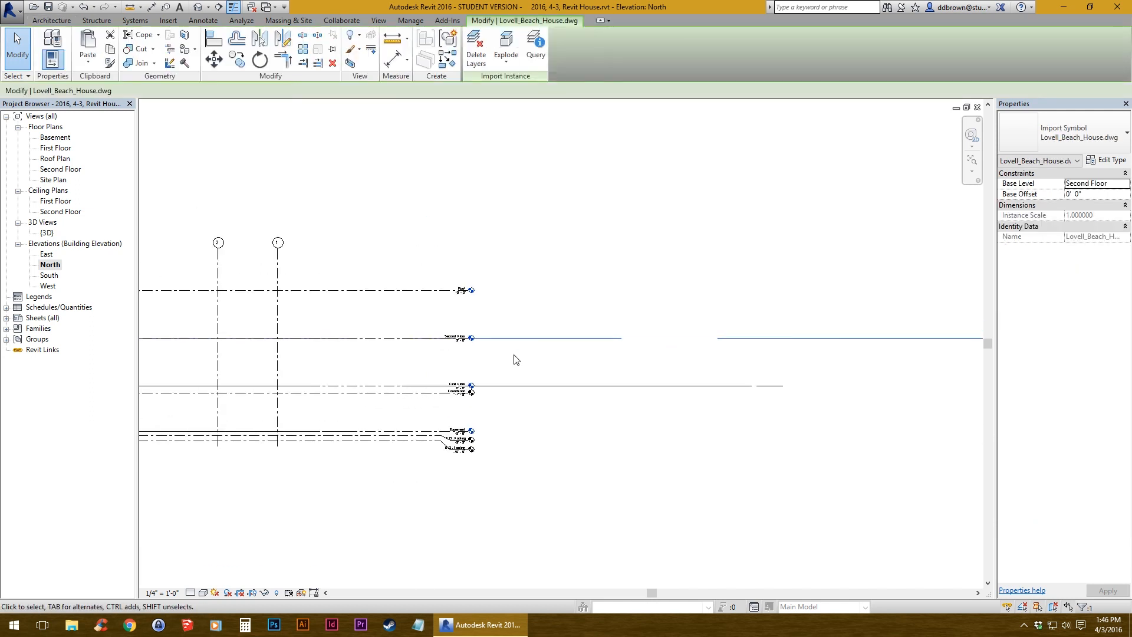
{"action": "middle_click_drag", "start_coordinate": [607, 328], "coordinate": [542, 427]}
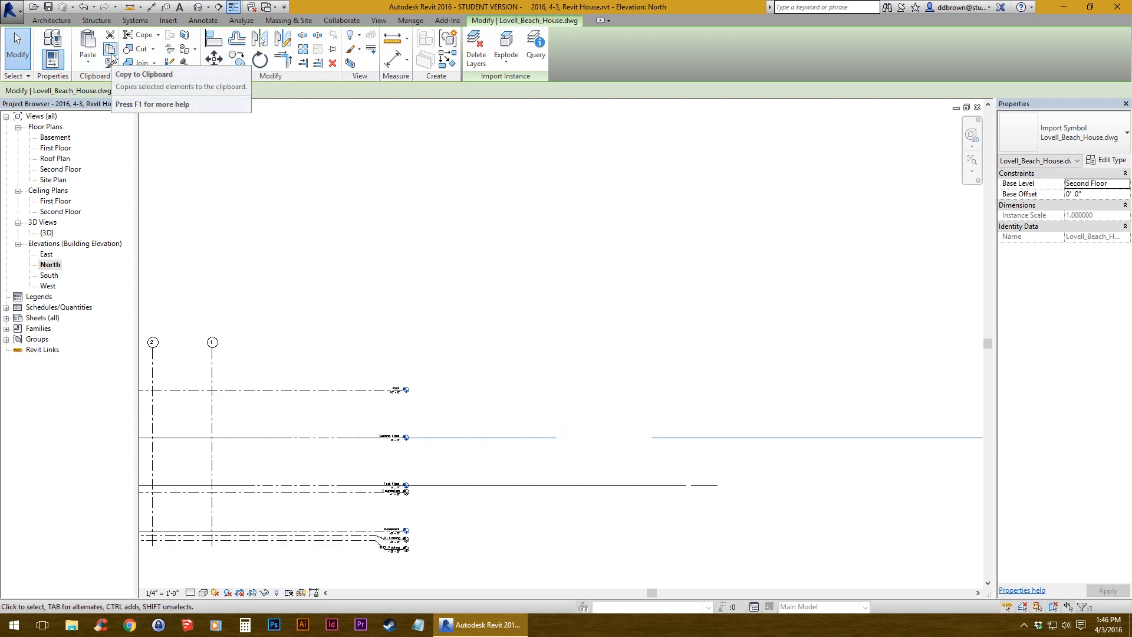
{"action": "left_click", "coordinate": [236, 59]}
{"action": "left_click", "coordinate": [517, 437]}
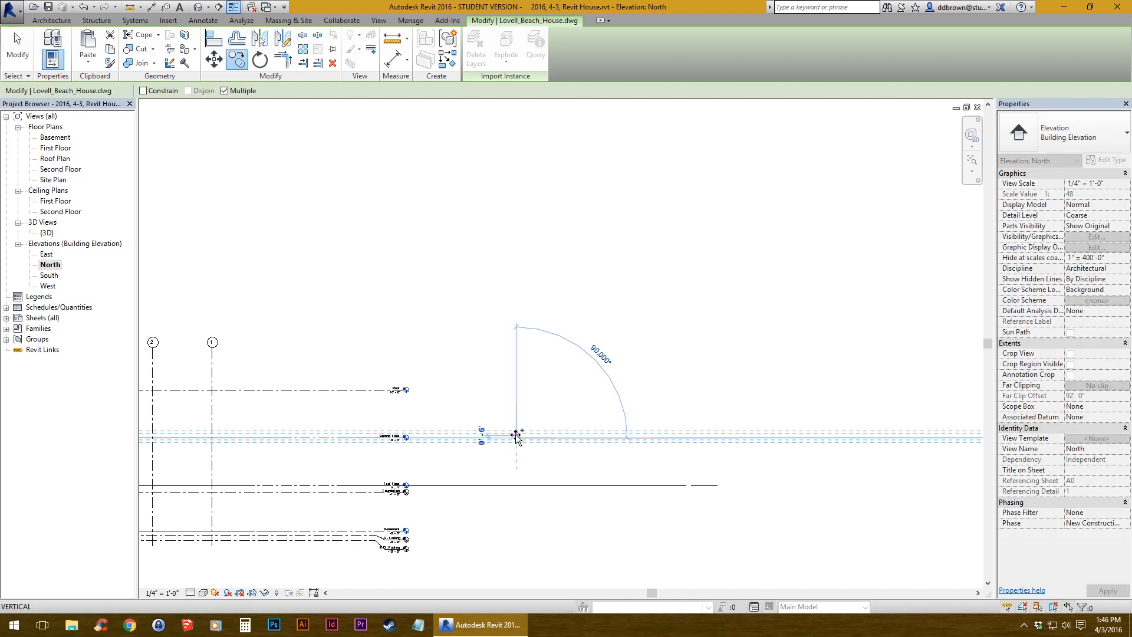
{"action": "scroll", "coordinate": [517, 437], "scroll_direction": "down", "scroll_amount": 3}
{"action": "left_click", "coordinate": [520, 298]}
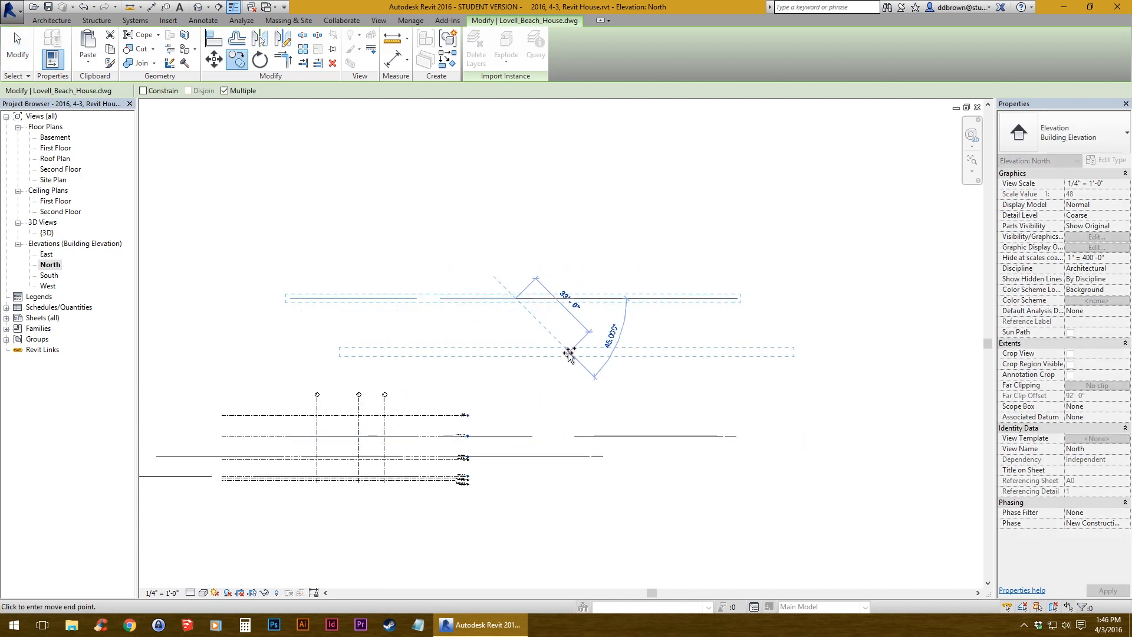
{"action": "key", "text": "Escape"}
{"action": "key", "text": "Escape"}
- Rotate the copied drawing 90° clockwise about its center so it stands vertically in the North elevation
{"action": "left_click", "coordinate": [524, 298]}
{"action": "scroll", "coordinate": [524, 301], "scroll_direction": "up", "scroll_amount": 1}
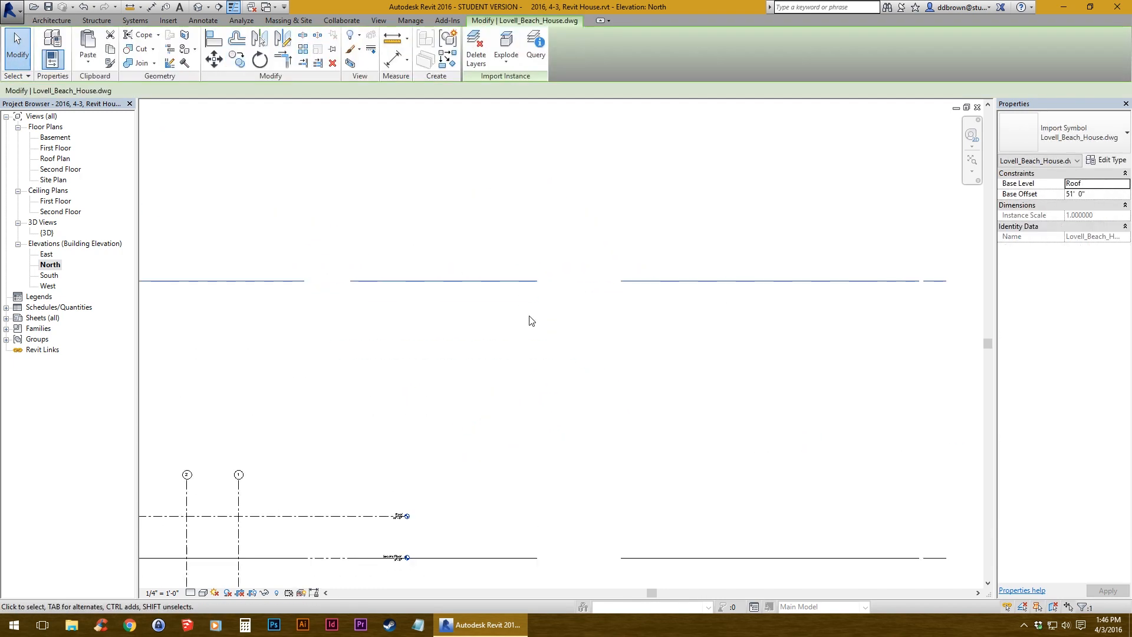
{"action": "left_click", "coordinate": [263, 62]}
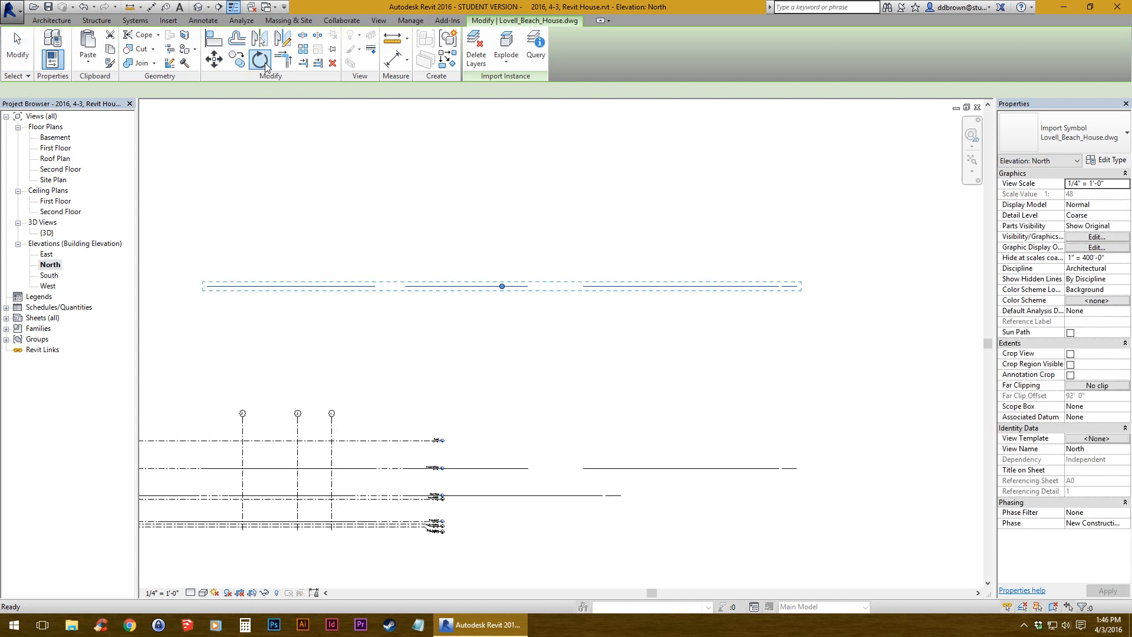
{"action": "left_click", "coordinate": [725, 289]}
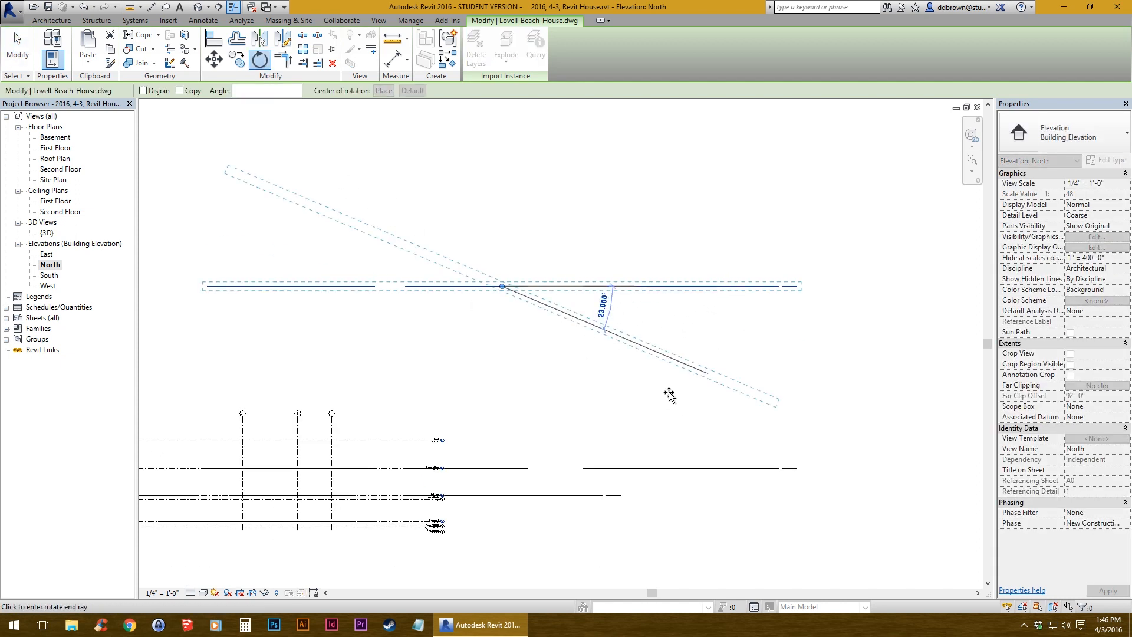
{"action": "left_click", "coordinate": [503, 419]}
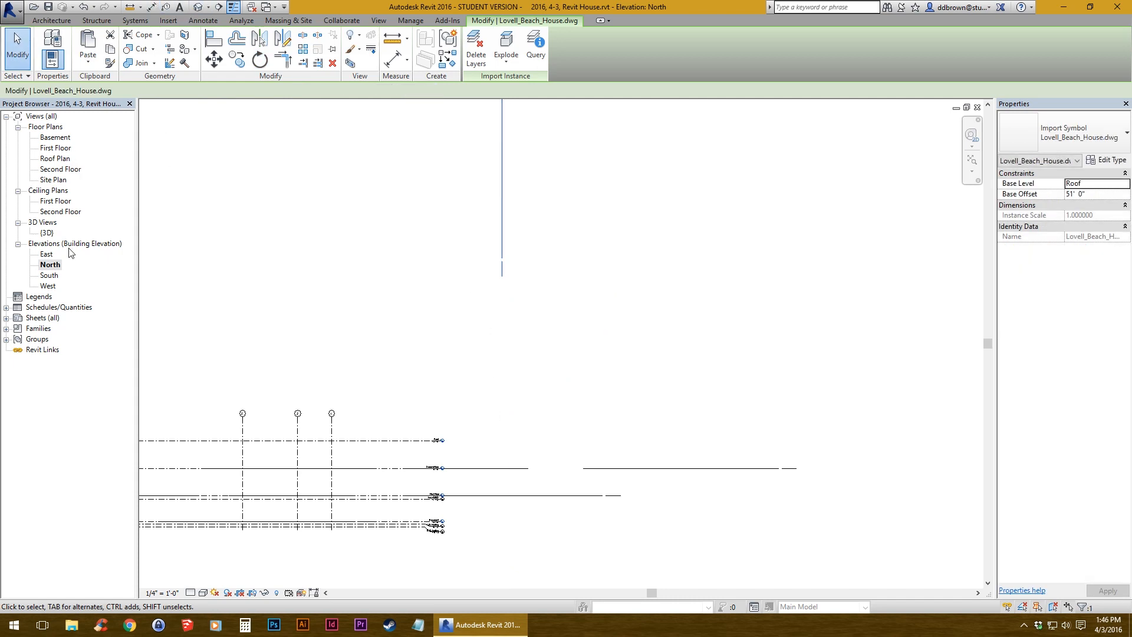
- In the Site Plan, rotate the upright drawing copy 90° about its center so it faces the North elevation
{"action": "double_click", "coordinate": [58, 181]}
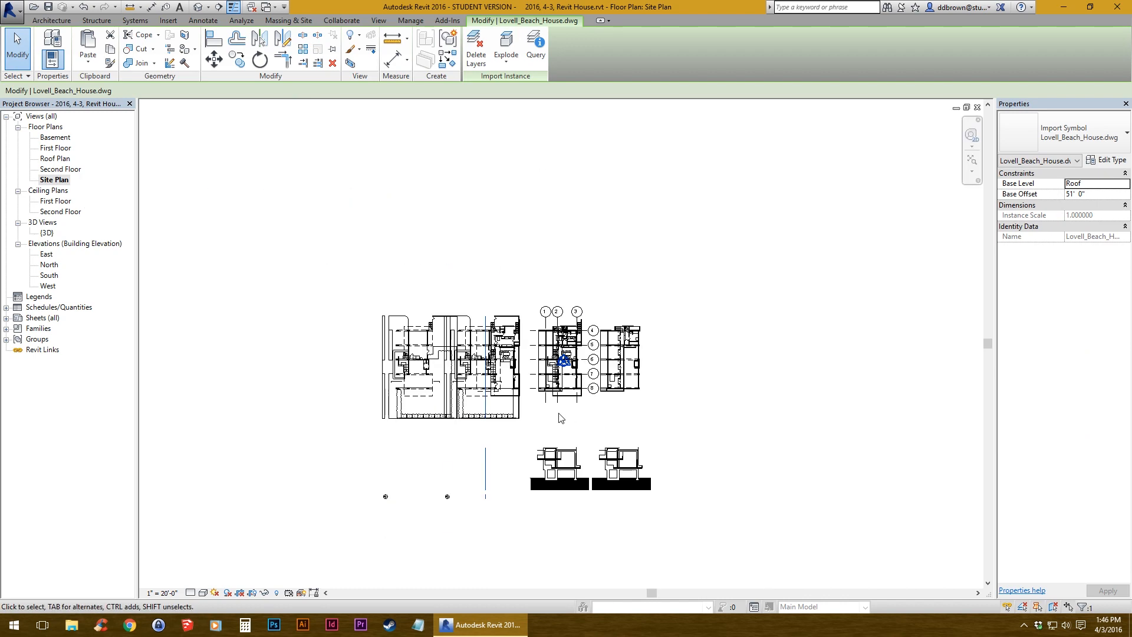
{"action": "scroll", "coordinate": [561, 418], "scroll_direction": "up", "scroll_amount": 3}
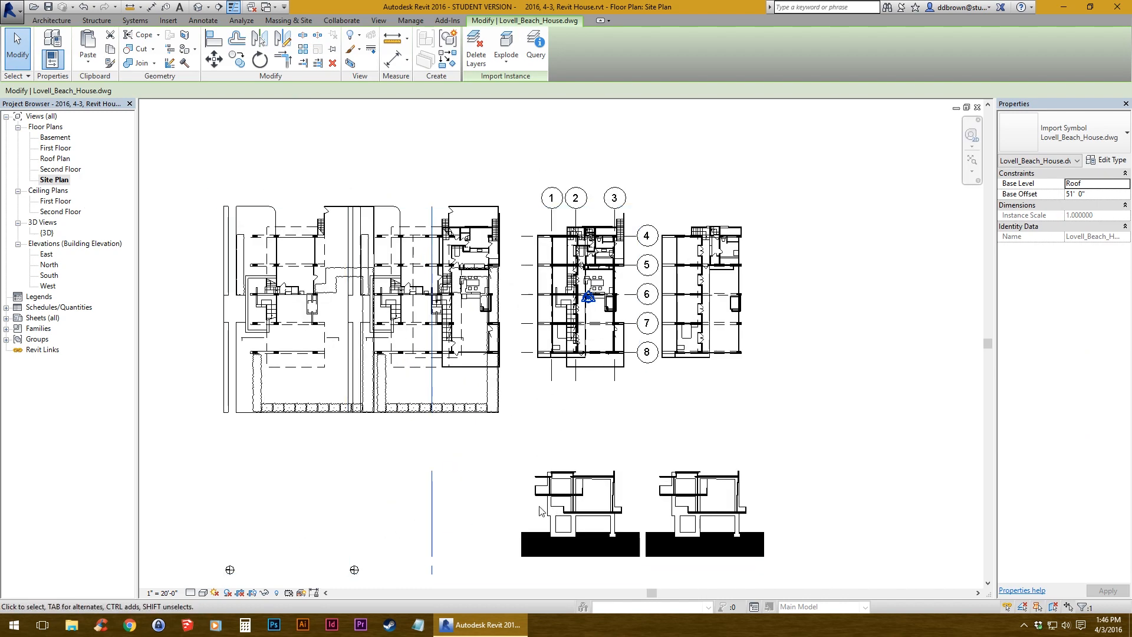
{"action": "middle_click_drag", "start_coordinate": [539, 506], "coordinate": [588, 447]}
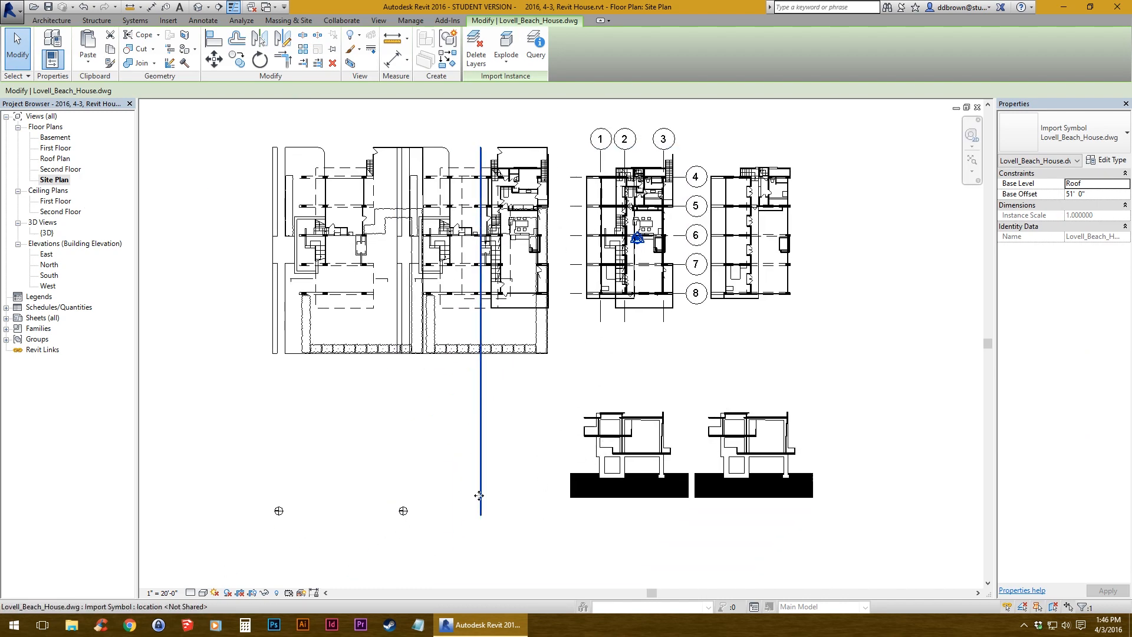
{"action": "middle_click_drag", "start_coordinate": [480, 409], "coordinate": [447, 458]}
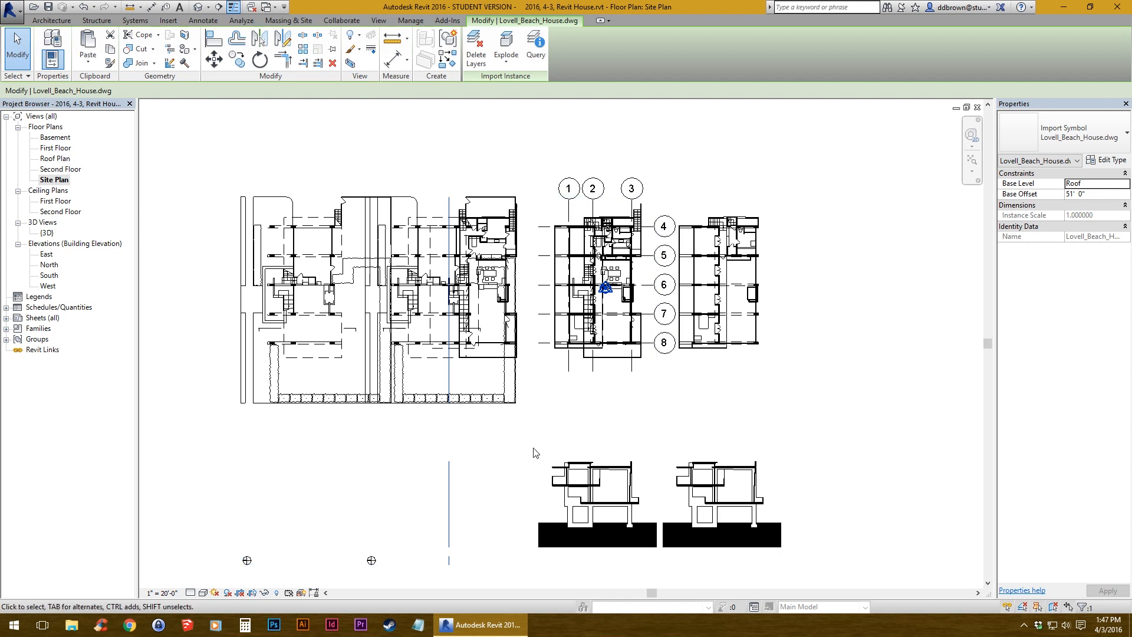
{"action": "scroll", "coordinate": [581, 537], "scroll_direction": "up", "scroll_amount": 3}
{"action": "scroll", "coordinate": [593, 471], "scroll_direction": "down", "scroll_amount": 2}
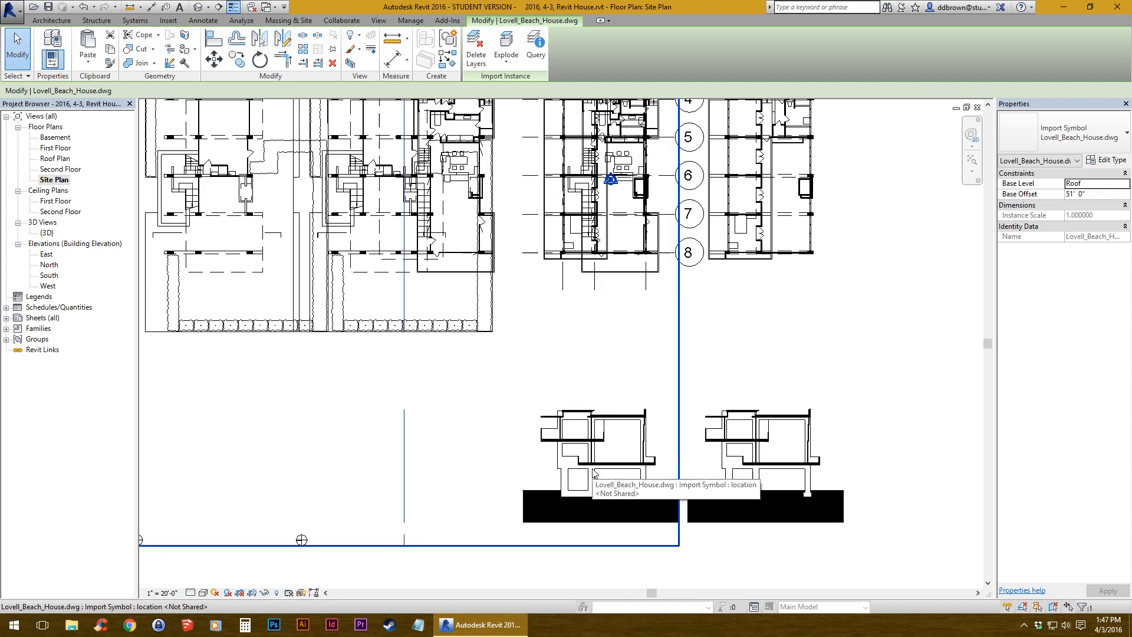
{"action": "scroll", "coordinate": [450, 289], "scroll_direction": "down", "scroll_amount": 2}
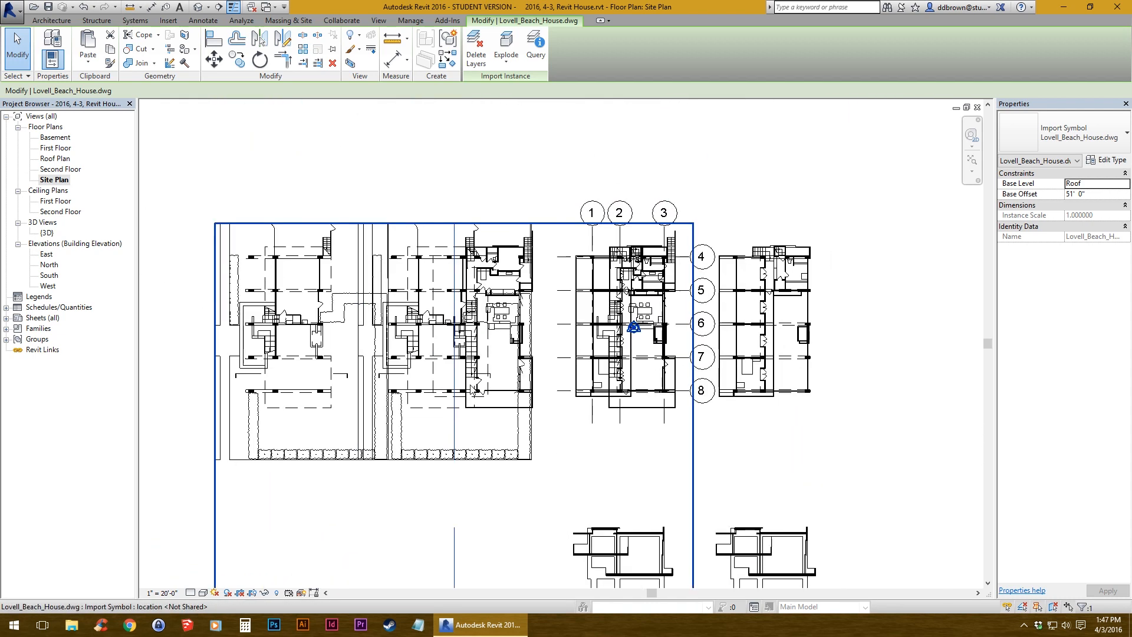
{"action": "middle_click_drag", "start_coordinate": [471, 398], "coordinate": [470, 340]}
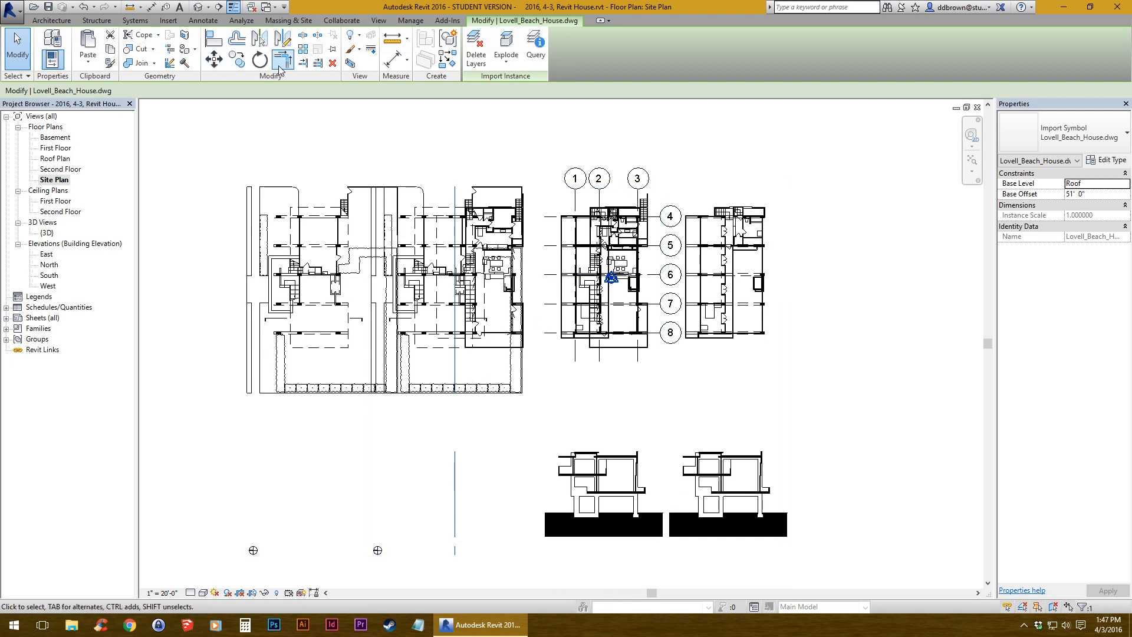
{"action": "left_click", "coordinate": [260, 59]}
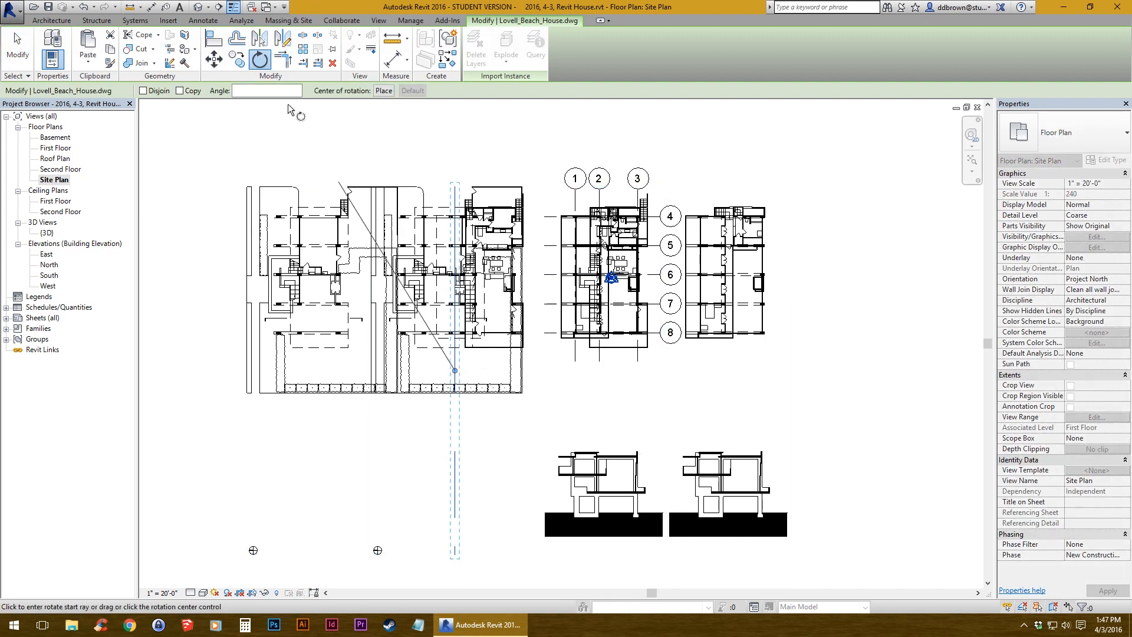
{"action": "left_click", "coordinate": [269, 91]}
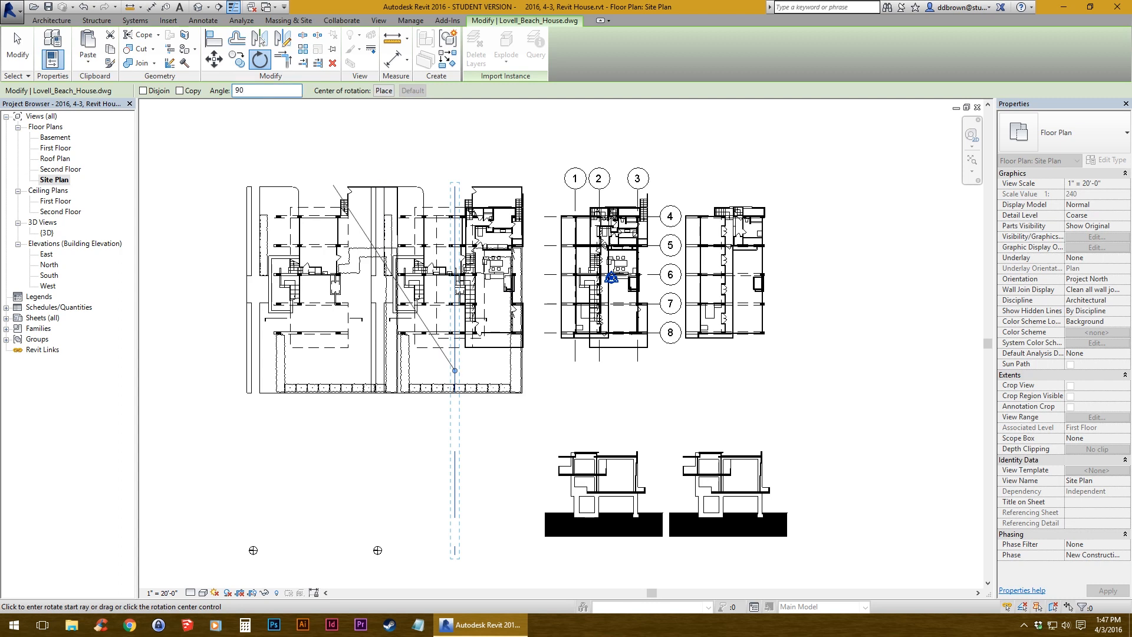
{"action": "key", "text": "Return"}
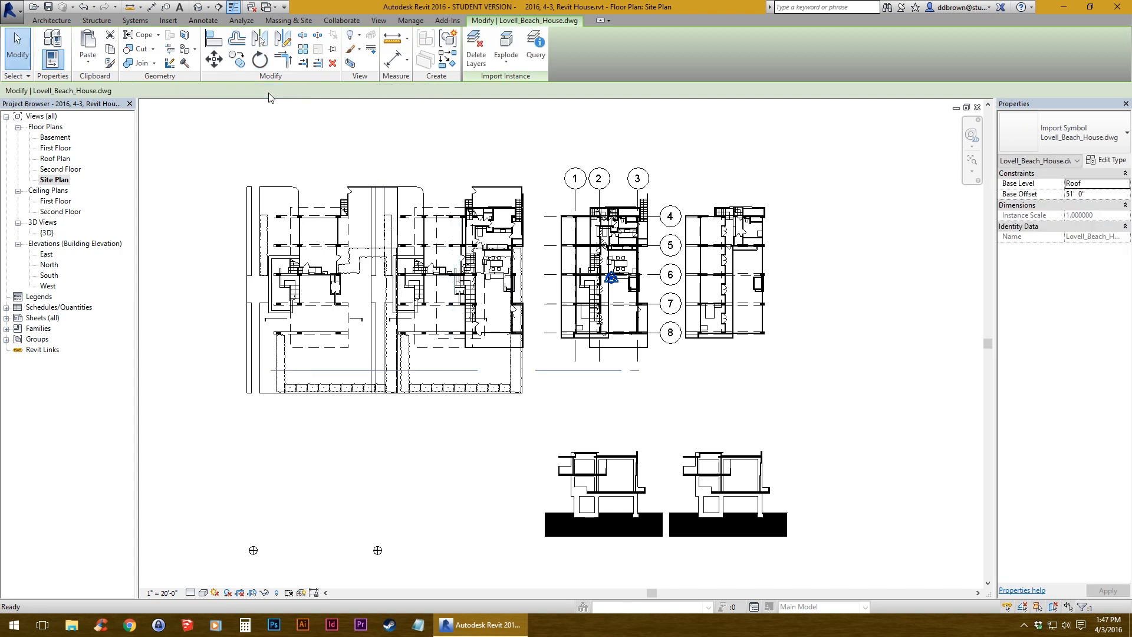
- In the North elevation, move the upright drawing copy down so its building section sits just above the level lines
{"action": "double_click", "coordinate": [50, 265]}
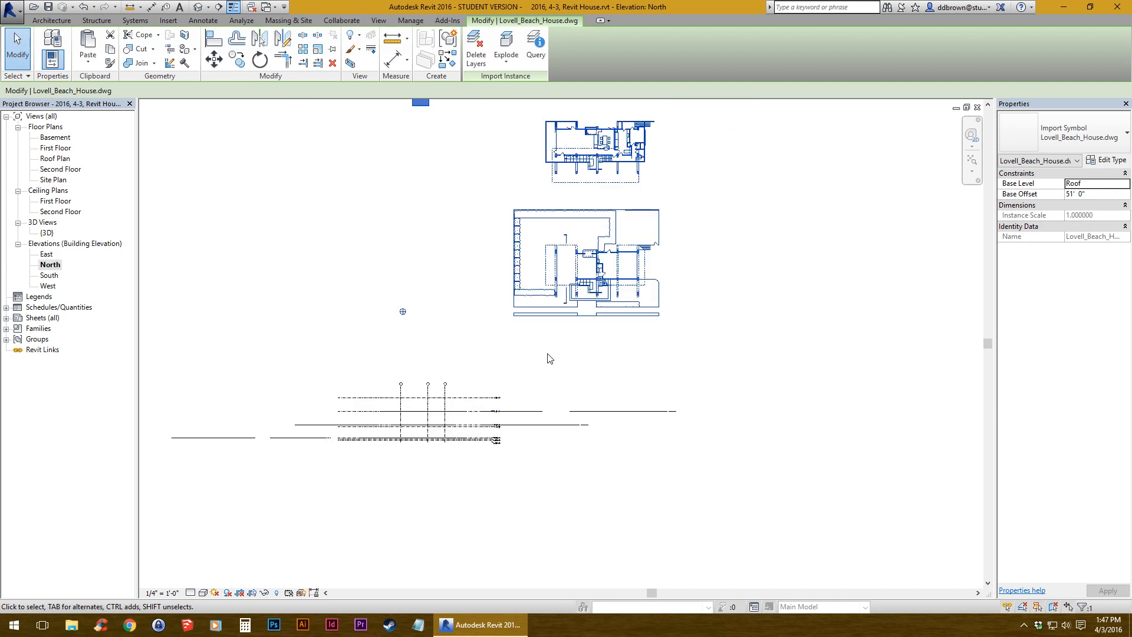
{"action": "scroll", "coordinate": [549, 359], "scroll_direction": "down", "scroll_amount": 3}
{"action": "scroll", "coordinate": [596, 399], "scroll_direction": "down", "scroll_amount": 2}
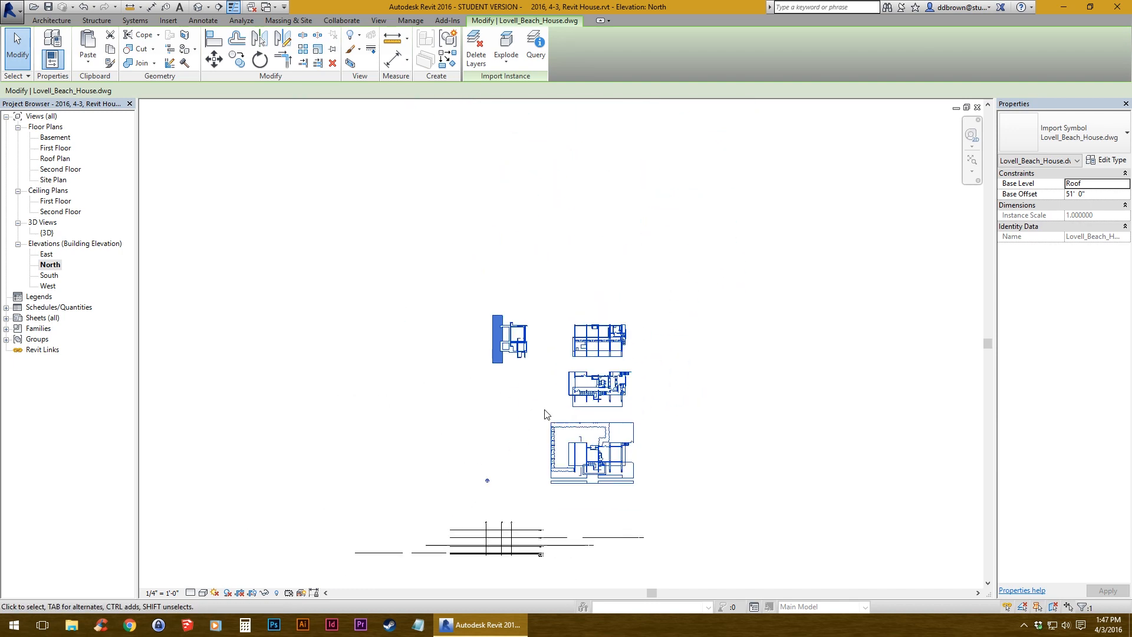
{"action": "scroll", "coordinate": [546, 465], "scroll_direction": "up", "scroll_amount": 2}
{"action": "middle_click_drag", "start_coordinate": [546, 465], "coordinate": [544, 367]}
{"action": "left_click_drag", "start_coordinate": [549, 348], "coordinate": [630, 584]}
- Rotate the drawing copy in the North elevation so its sideways building section stands upright
{"action": "scroll", "coordinate": [581, 445], "scroll_direction": "up", "scroll_amount": 3}
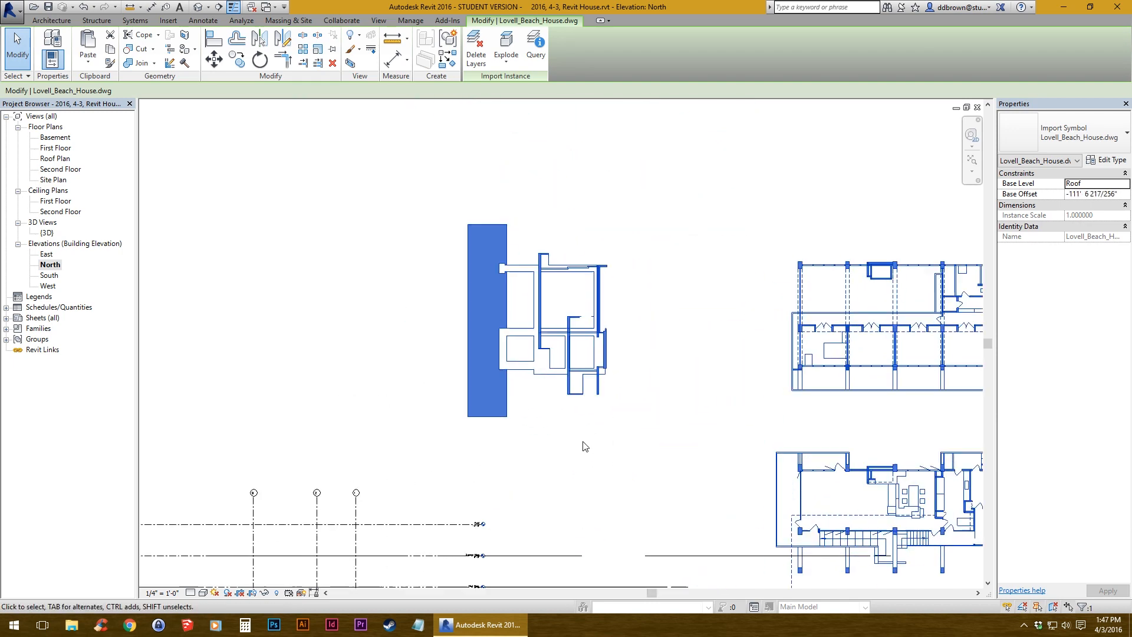
{"action": "left_click", "coordinate": [260, 58]}
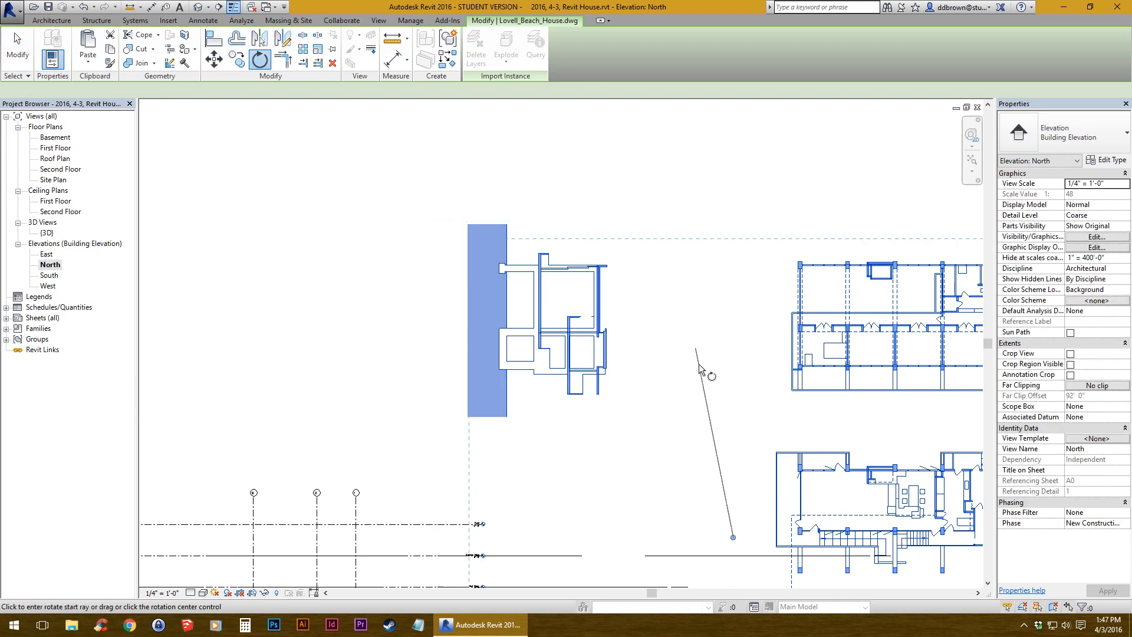
- Rotate the imported Lovell_Beach_House drawing a quarter turn counterclockwise so its building section stands upright
{"action": "scroll", "coordinate": [699, 363], "scroll_direction": "down", "scroll_amount": 2}
{"action": "left_click", "coordinate": [883, 412]}
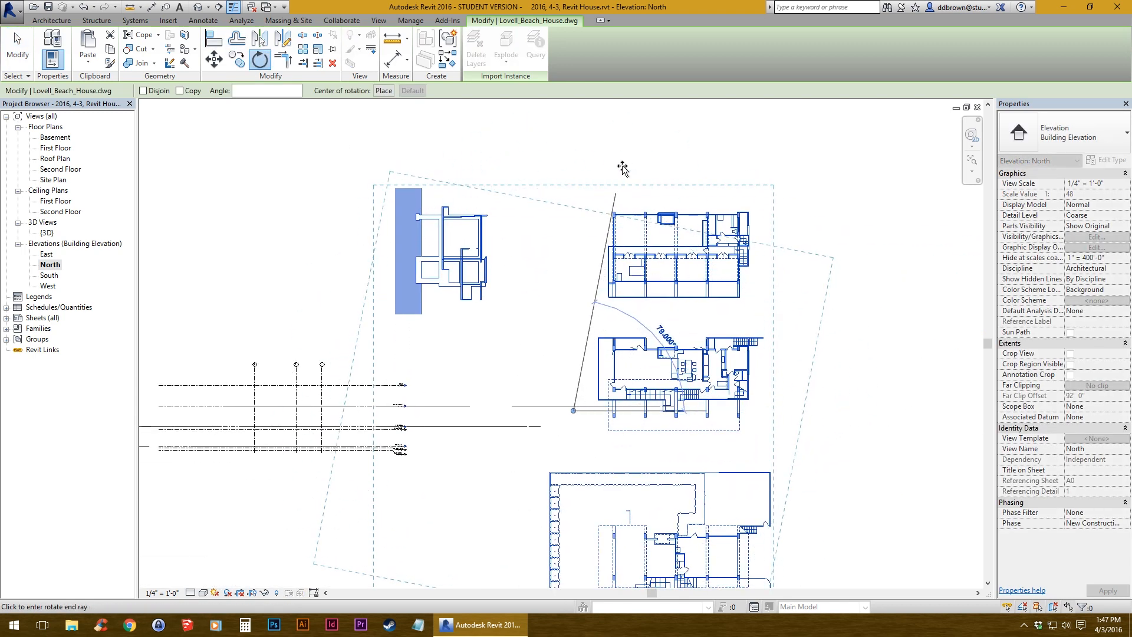
{"action": "left_click", "coordinate": [582, 156]}
- Move the imported drawing so its building section sits over the grid lines and levels of the North elevation
{"action": "middle_click_drag", "start_coordinate": [293, 437], "coordinate": [561, 323]}
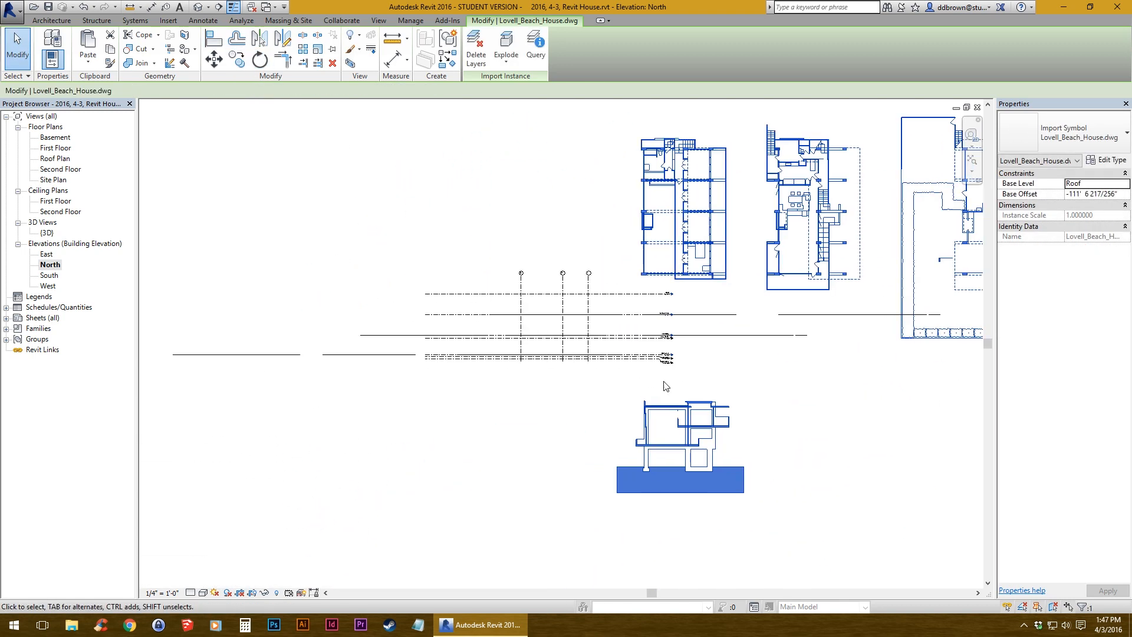
{"action": "scroll", "coordinate": [652, 416], "scroll_direction": "up", "scroll_amount": 2}
{"action": "left_click_drag", "start_coordinate": [651, 416], "coordinate": [482, 247]}
{"action": "scroll", "coordinate": [510, 271], "scroll_direction": "up", "scroll_amount": 5}
{"action": "scroll", "coordinate": [533, 324], "scroll_direction": "down", "scroll_amount": 3}
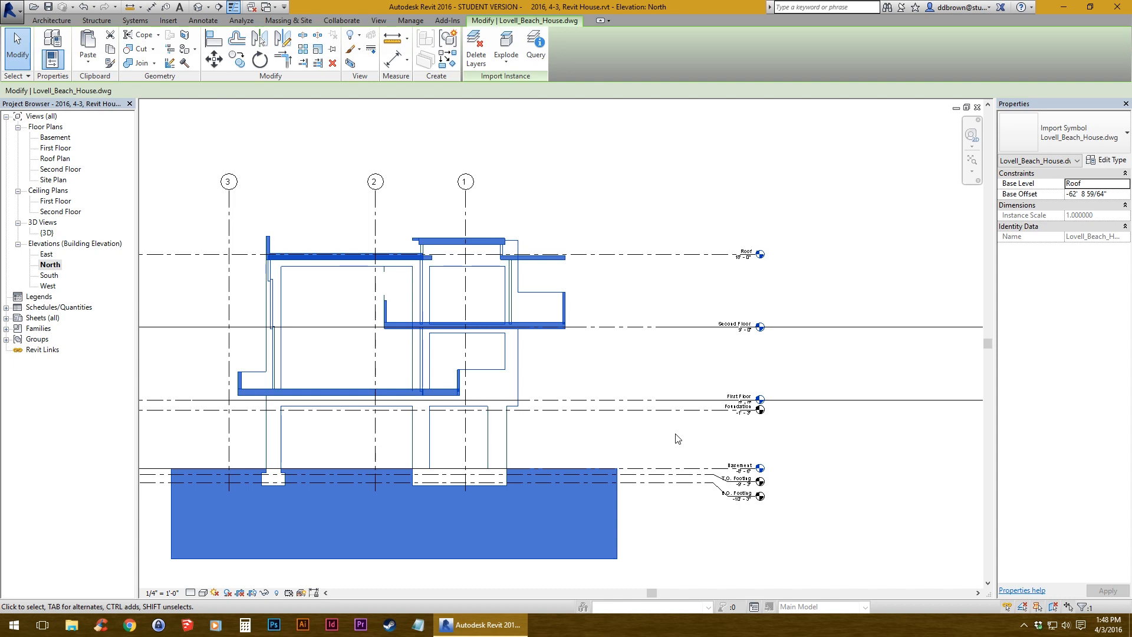
{"action": "scroll", "coordinate": [714, 488], "scroll_direction": "up", "scroll_amount": 4}
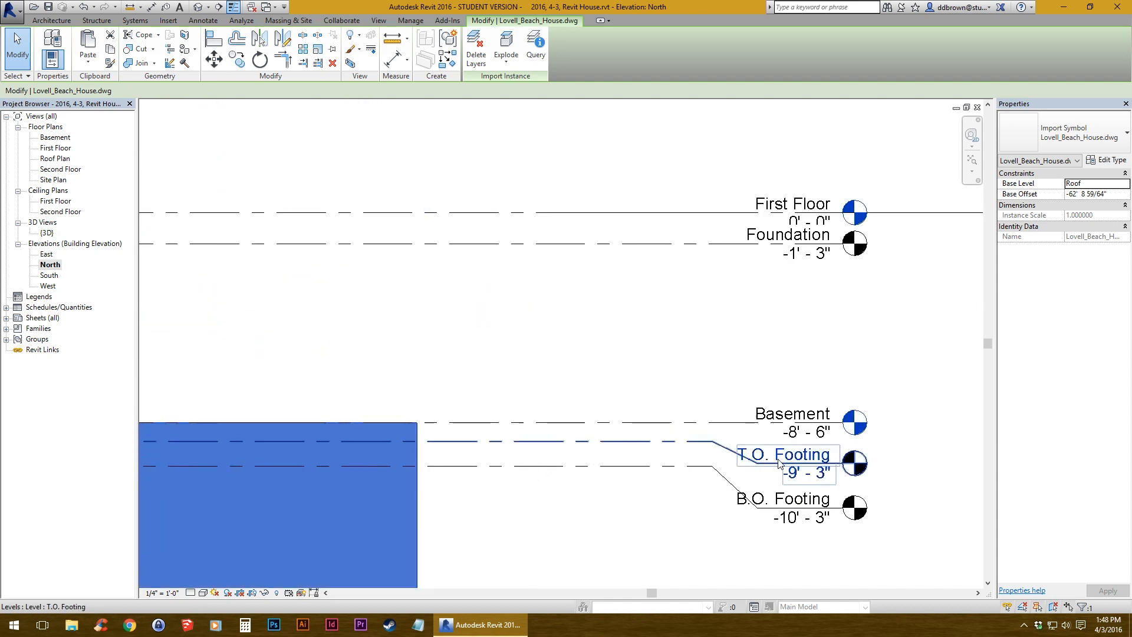
{"action": "scroll", "coordinate": [791, 334], "scroll_direction": "down", "scroll_amount": 4}
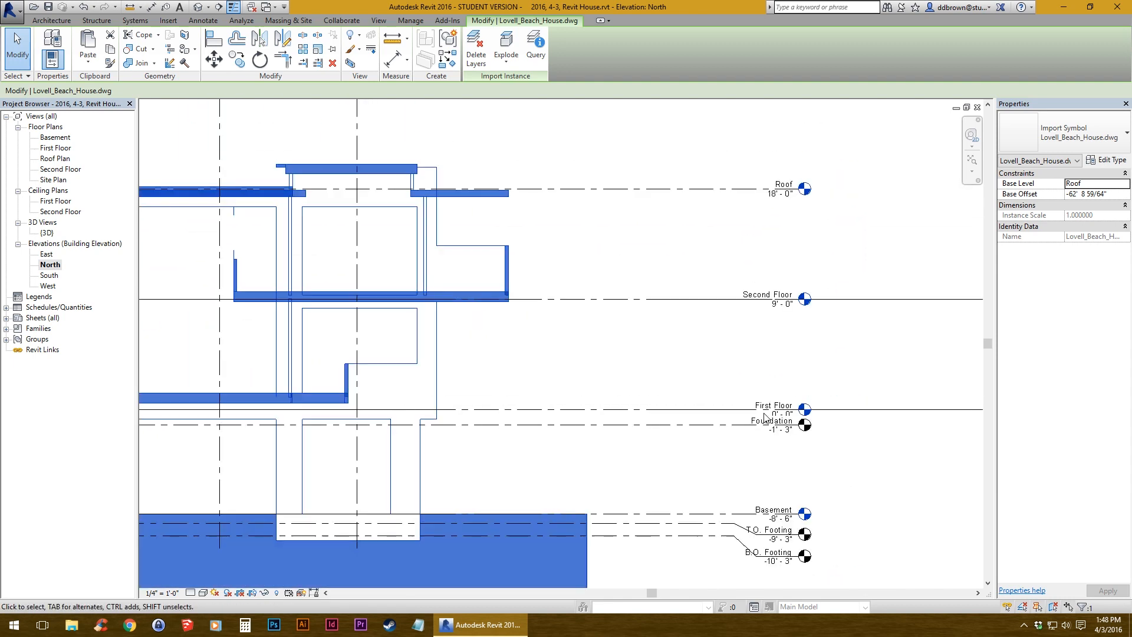
{"action": "middle_click_drag", "start_coordinate": [682, 468], "coordinate": [680, 407]}
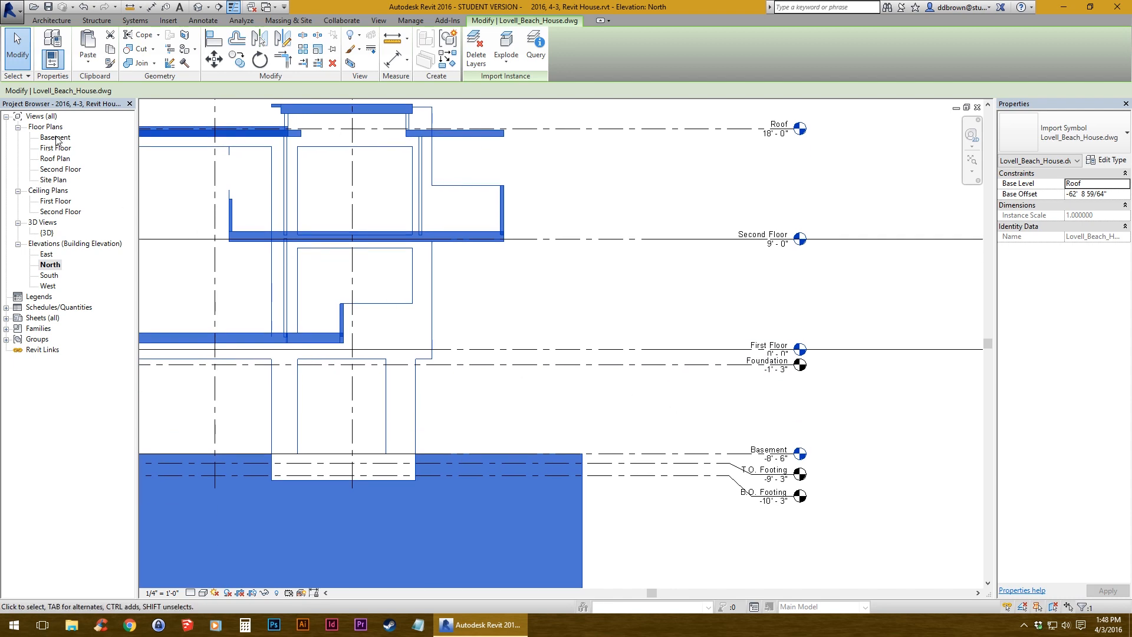
{"action": "left_click", "coordinate": [56, 138]}
{"action": "left_click", "coordinate": [59, 148]}
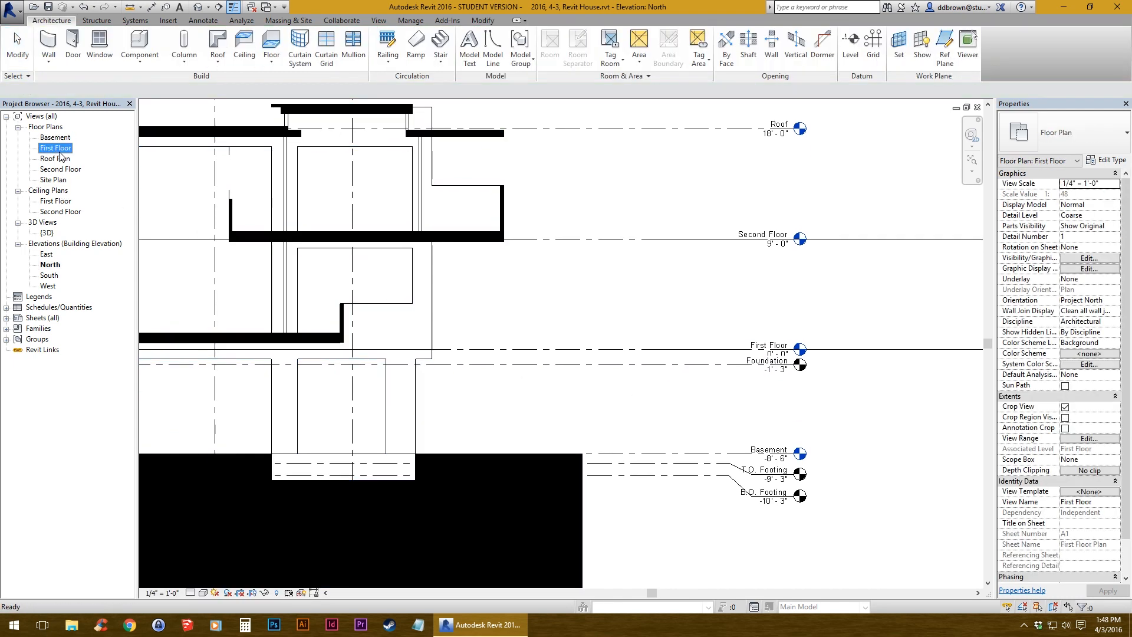
- Delete the Foundation, T.O. Footing and B.O. Footing levels from the North elevation
{"action": "scroll", "coordinate": [749, 384], "scroll_direction": "up", "scroll_amount": 4}
{"action": "middle_click_drag", "start_coordinate": [738, 396], "coordinate": [680, 362]}
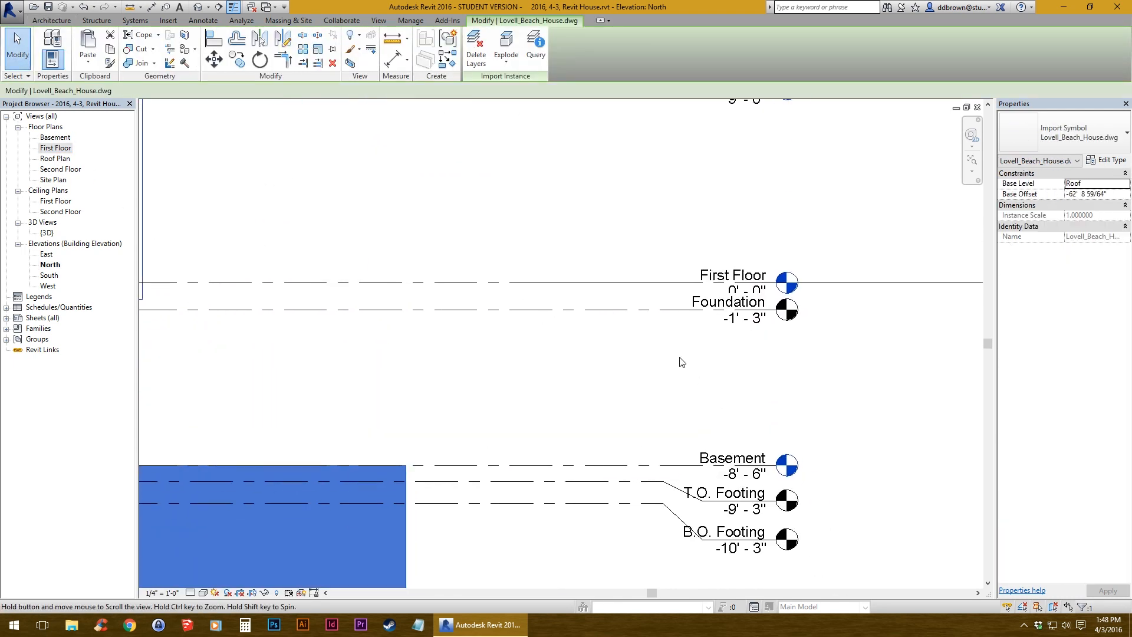
{"action": "scroll", "coordinate": [670, 351], "scroll_direction": "down", "scroll_amount": 3}
{"action": "left_click", "coordinate": [647, 322]}
{"action": "key", "text": "Delete"}
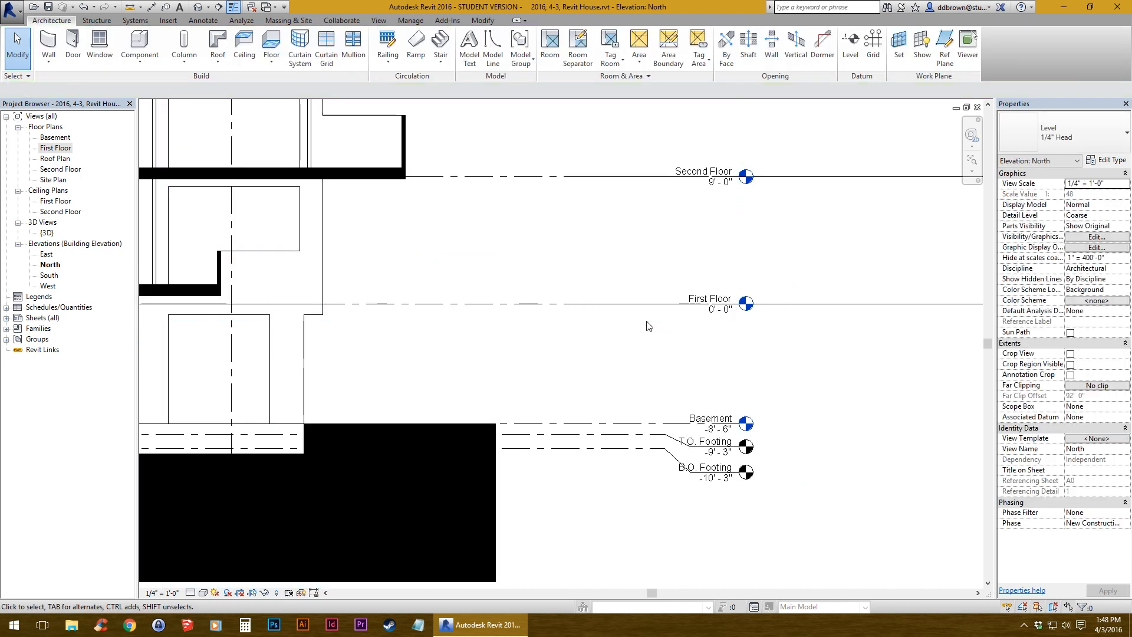
{"action": "left_click", "coordinate": [640, 442]}
{"action": "key", "text": "Delete"}
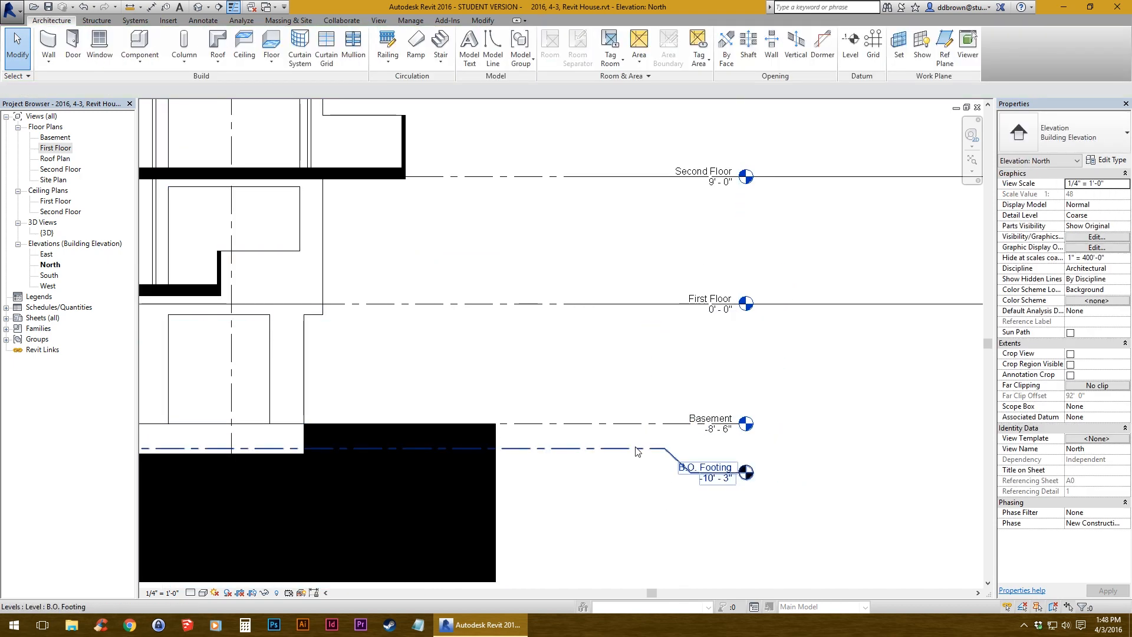
{"action": "left_click", "coordinate": [566, 448]}
{"action": "key", "text": "Delete"}
{"action": "scroll", "coordinate": [641, 358], "scroll_direction": "down", "scroll_amount": 2}
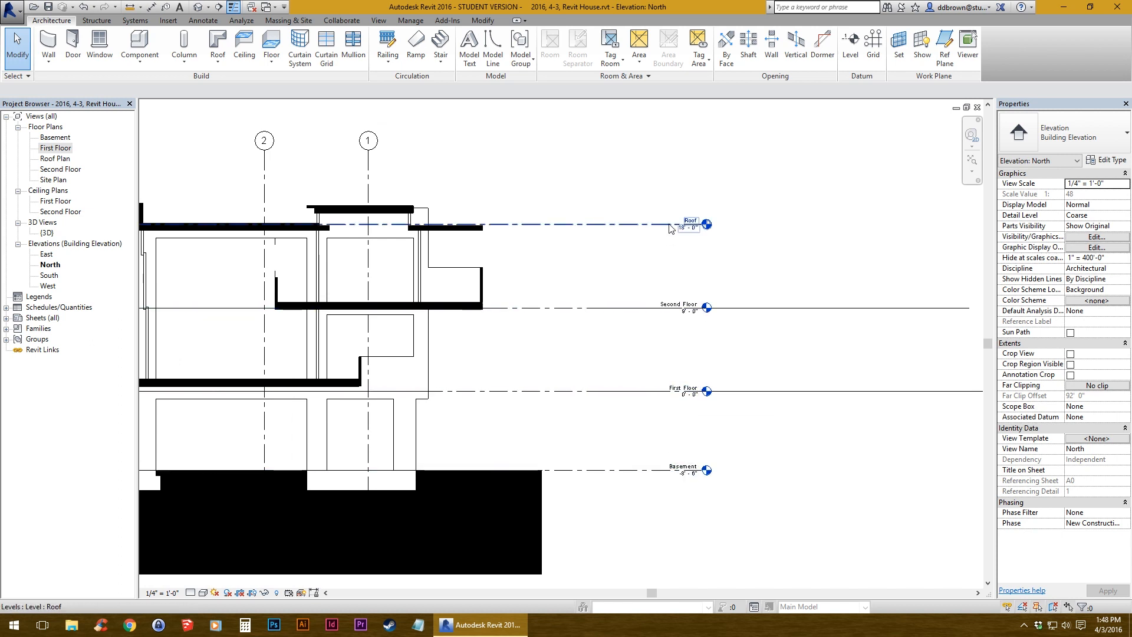
- Delete the Basement level together with its associated floor plan view
{"action": "middle_click_drag", "start_coordinate": [526, 358], "coordinate": [690, 430]}
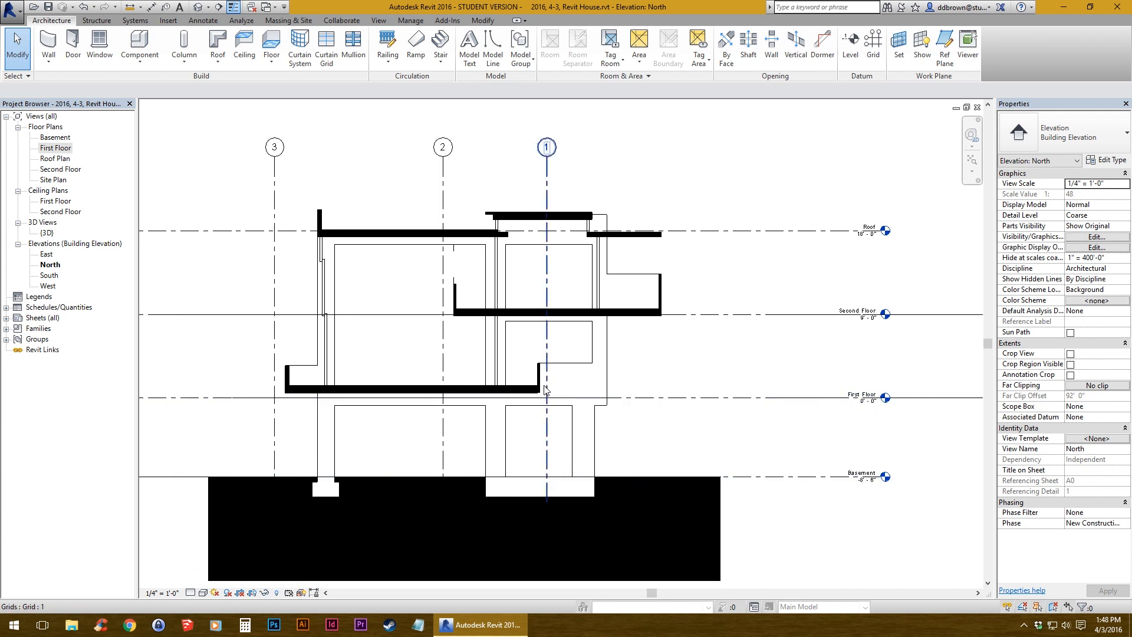
{"action": "middle_click_drag", "start_coordinate": [800, 455], "coordinate": [668, 451]}
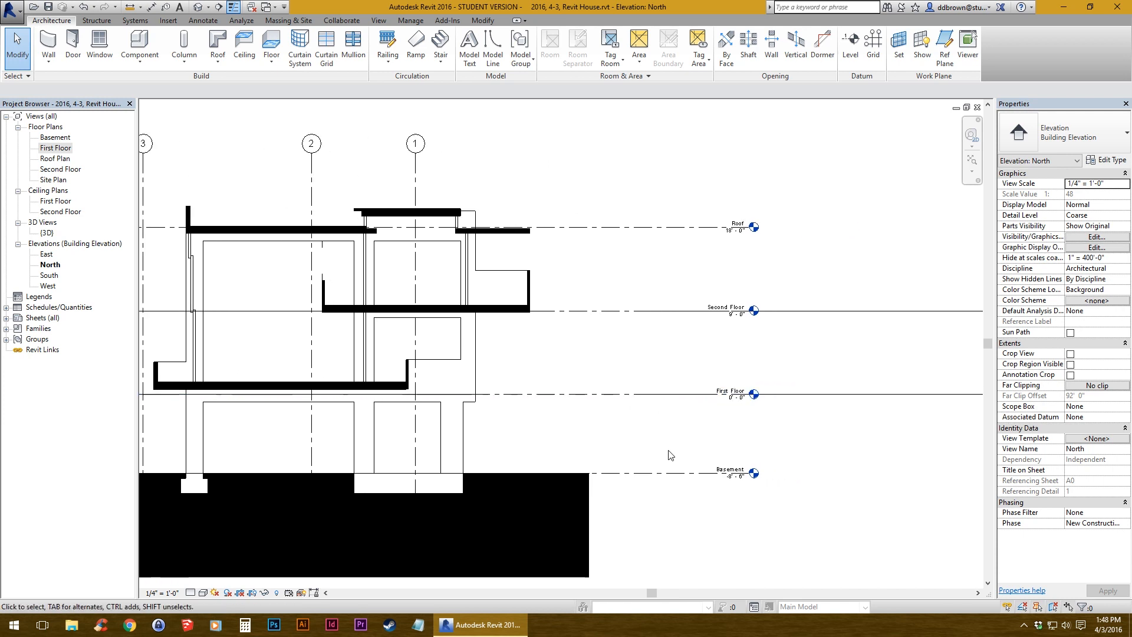
{"action": "scroll", "coordinate": [668, 451], "scroll_direction": "up", "scroll_amount": 1}
{"action": "middle_click_drag", "start_coordinate": [549, 460], "coordinate": [683, 459]}
{"action": "scroll", "coordinate": [683, 453], "scroll_direction": "down", "scroll_amount": 1}
{"action": "left_click", "coordinate": [815, 475]}
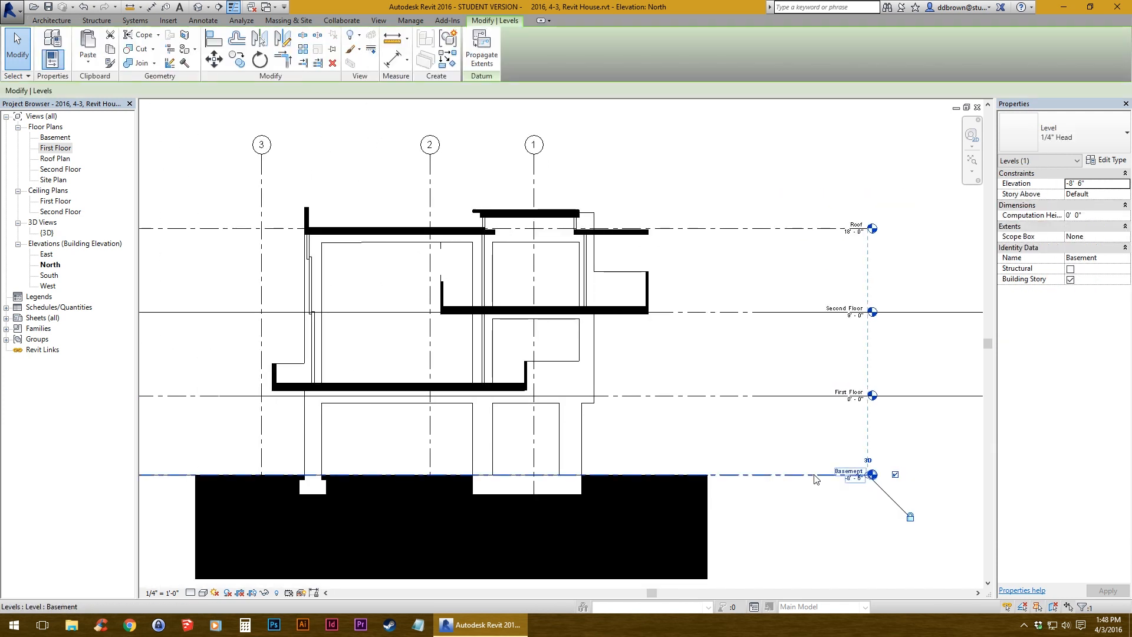
{"action": "key", "text": "Delete"}
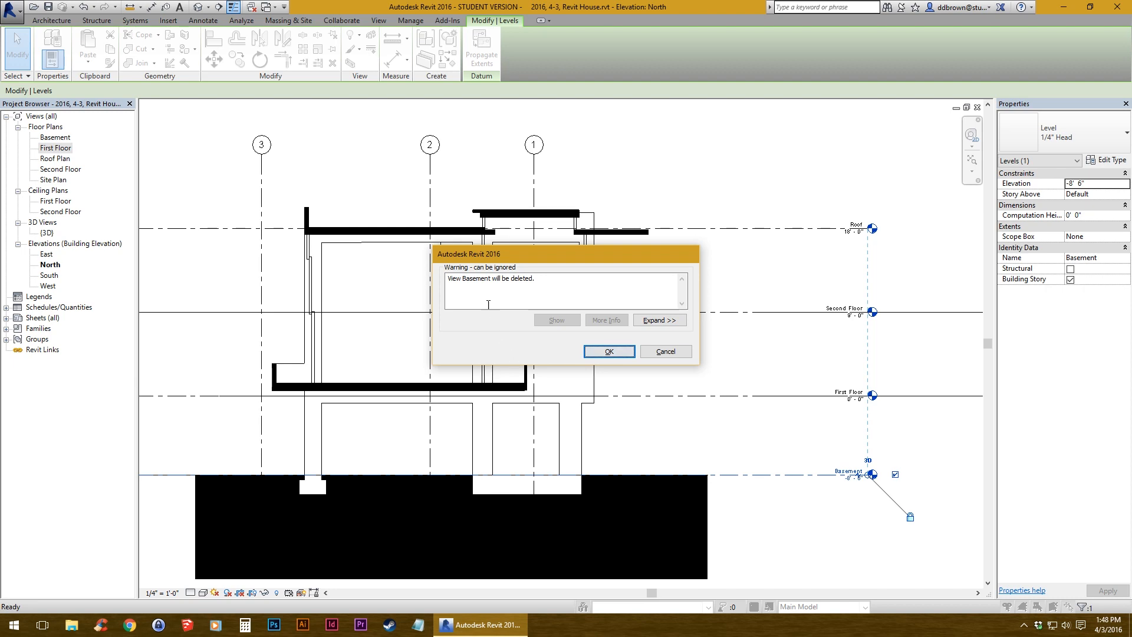
{"action": "left_click", "coordinate": [610, 352]}
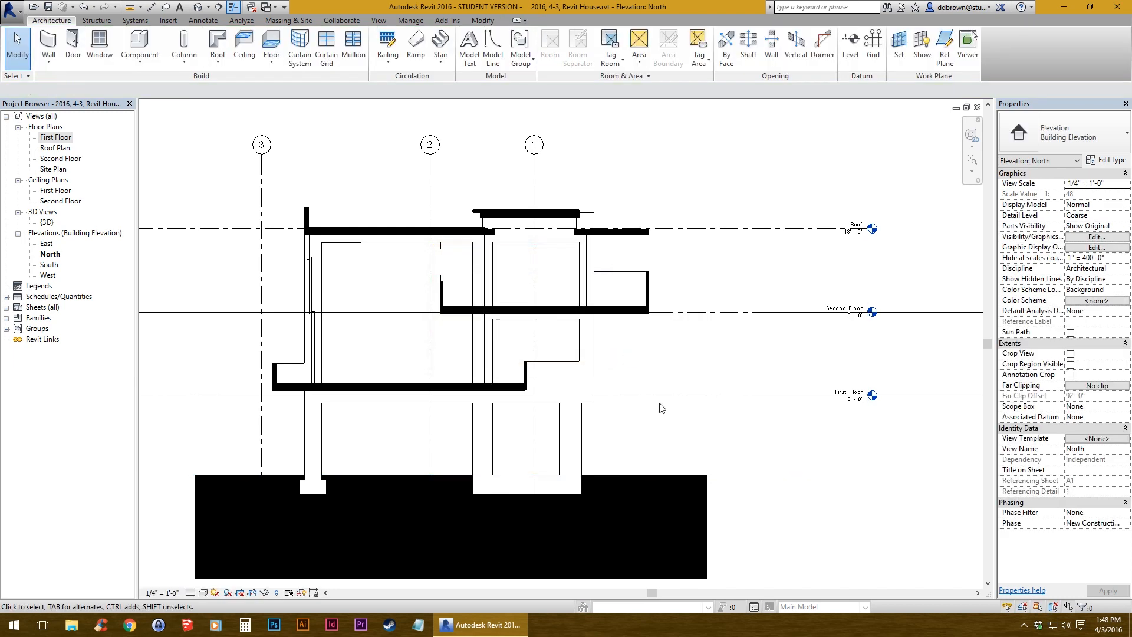
- Align the top of the imported section's lowest floor slab to the First Floor level line
{"action": "scroll", "coordinate": [745, 435], "scroll_direction": "up", "scroll_amount": 2}
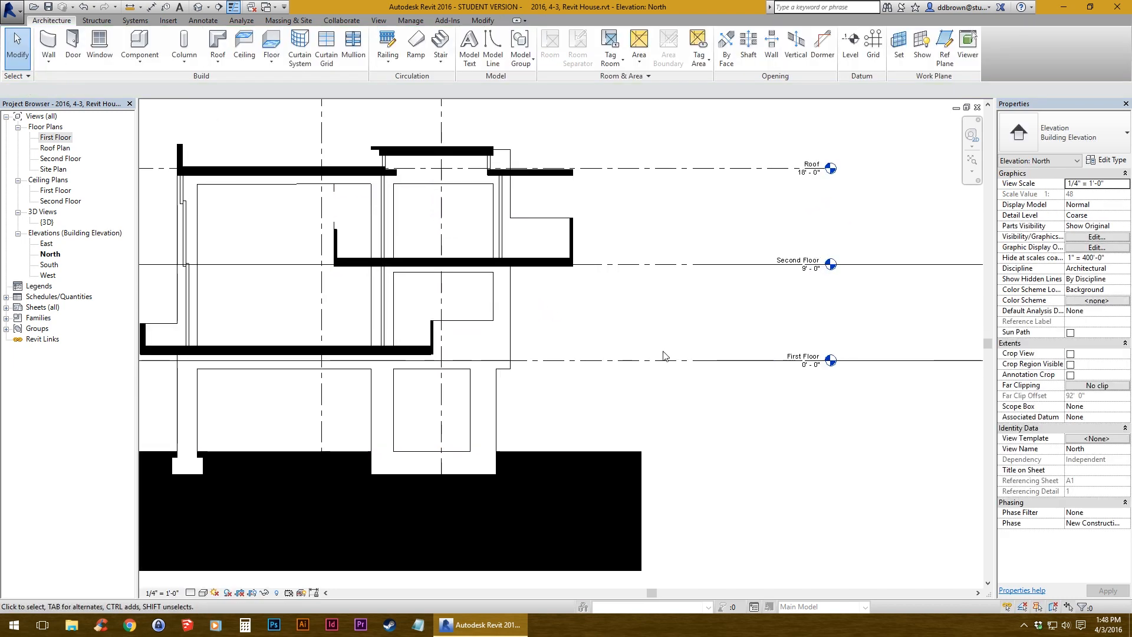
{"action": "left_click", "coordinate": [664, 359]}
{"action": "middle_click_drag", "start_coordinate": [664, 359], "coordinate": [687, 411]}
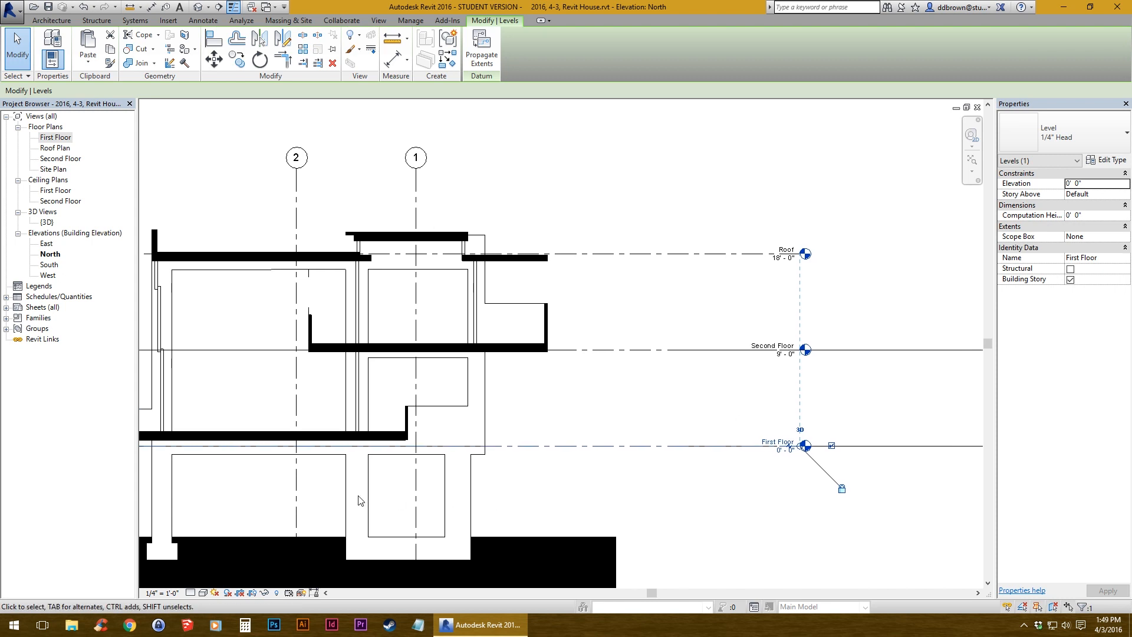
{"action": "middle_click_drag", "start_coordinate": [359, 496], "coordinate": [509, 387]}
{"action": "scroll", "coordinate": [476, 434], "scroll_direction": "up", "scroll_amount": 1}
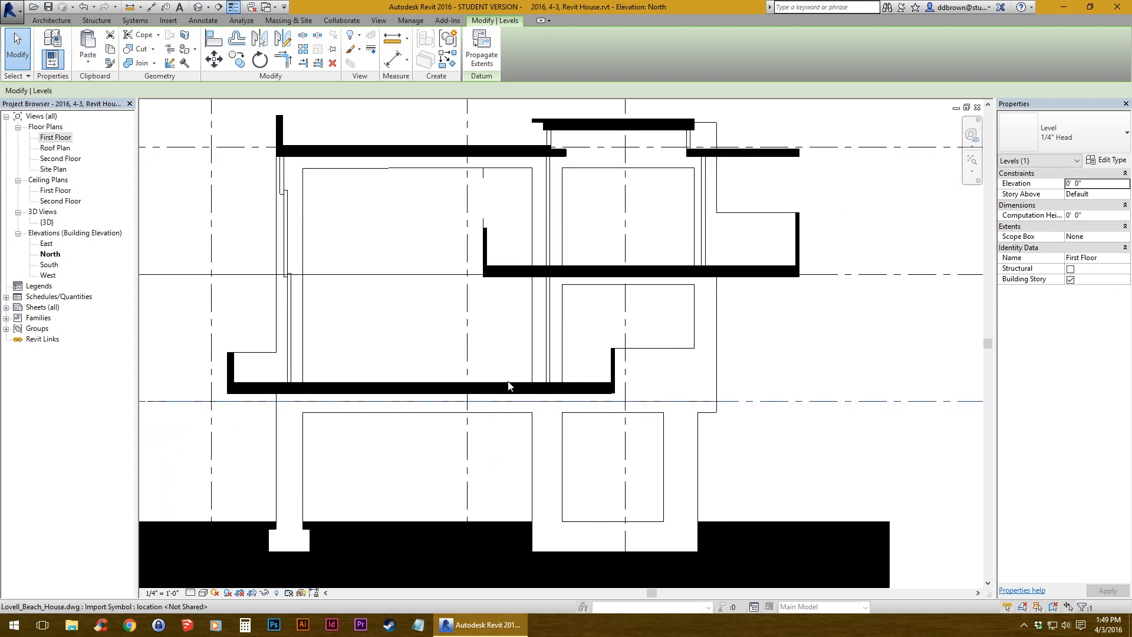
{"action": "left_click", "coordinate": [508, 391]}
{"action": "scroll", "coordinate": [507, 396], "scroll_direction": "down", "scroll_amount": 3}
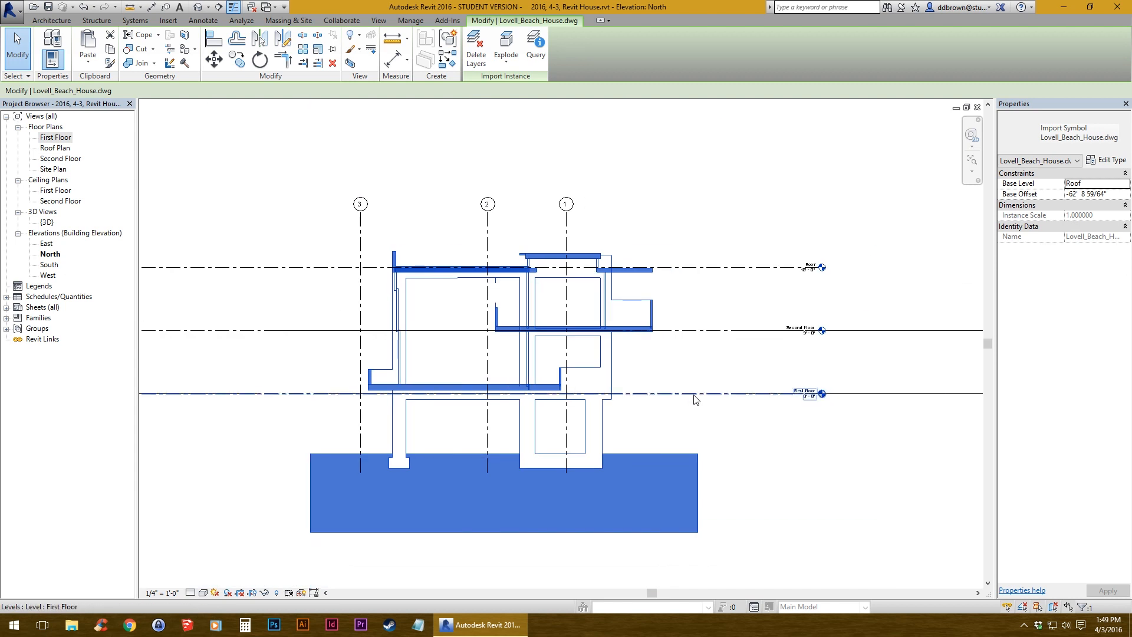
{"action": "scroll", "coordinate": [504, 407], "scroll_direction": "up", "scroll_amount": 3}
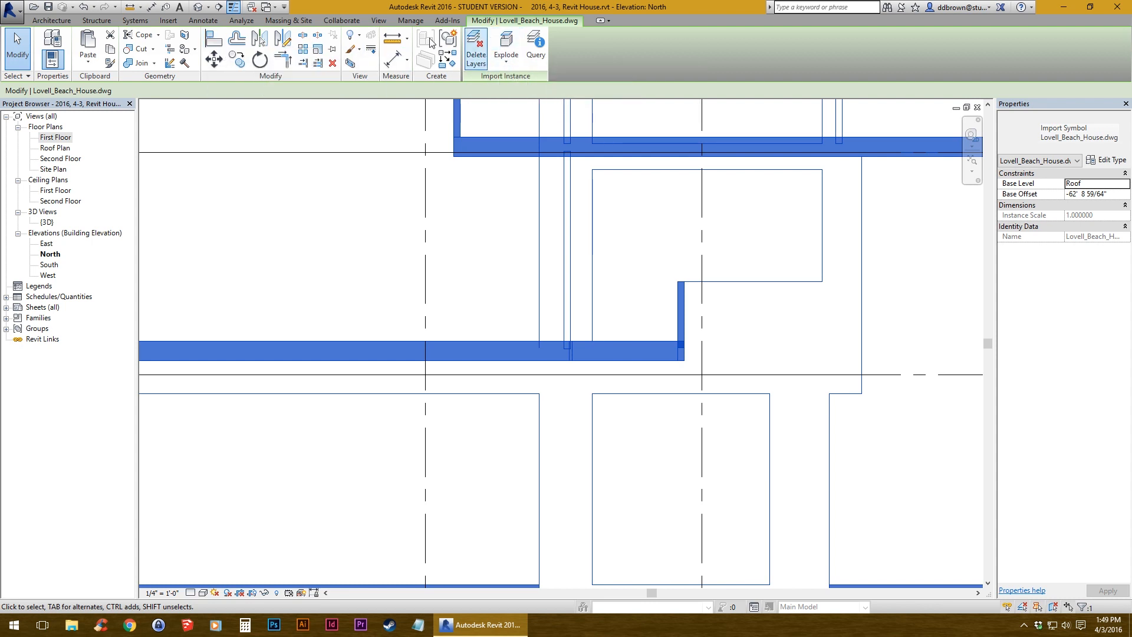
{"action": "left_click", "coordinate": [211, 41]}
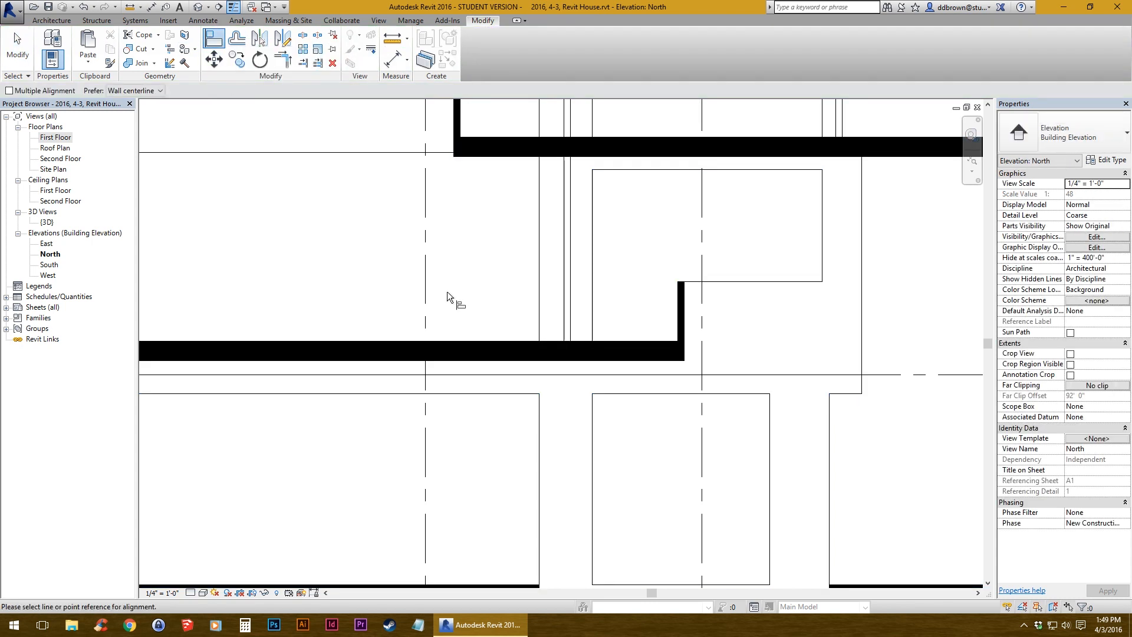
{"action": "middle_click_drag", "start_coordinate": [337, 382], "coordinate": [890, 384]}
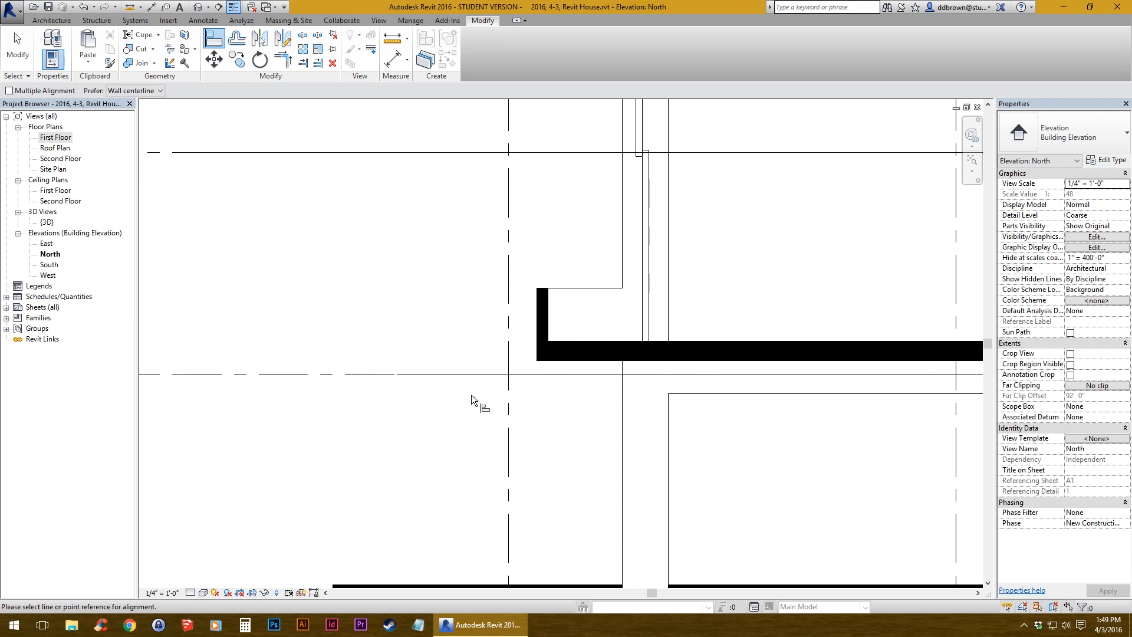
{"action": "middle_click_drag", "start_coordinate": [472, 395], "coordinate": [363, 401]}
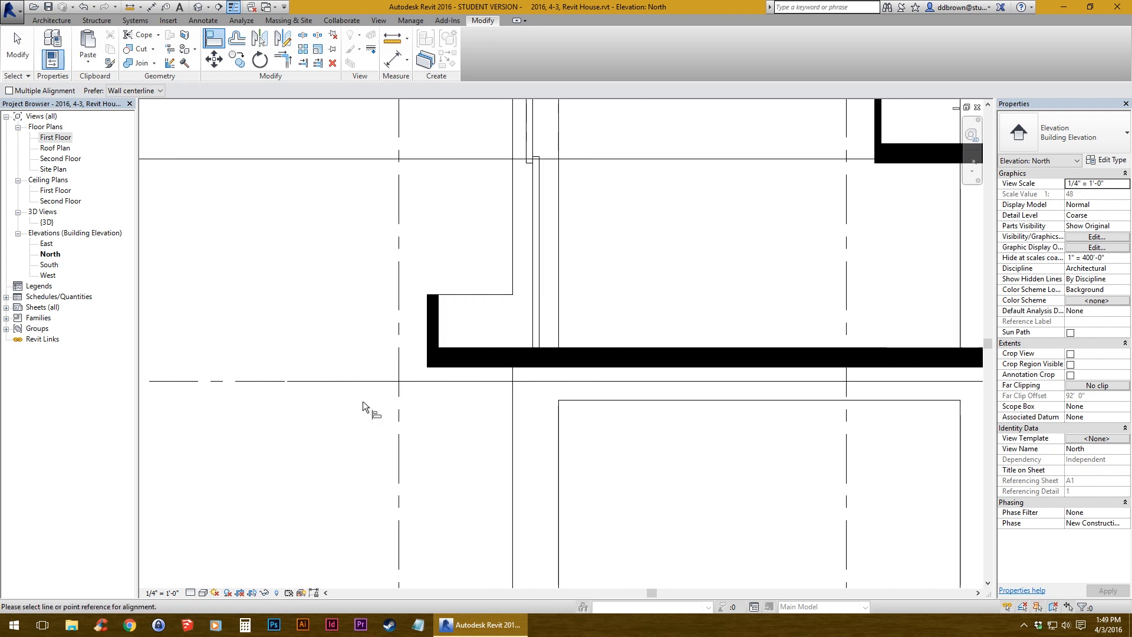
{"action": "left_click", "coordinate": [275, 381]}
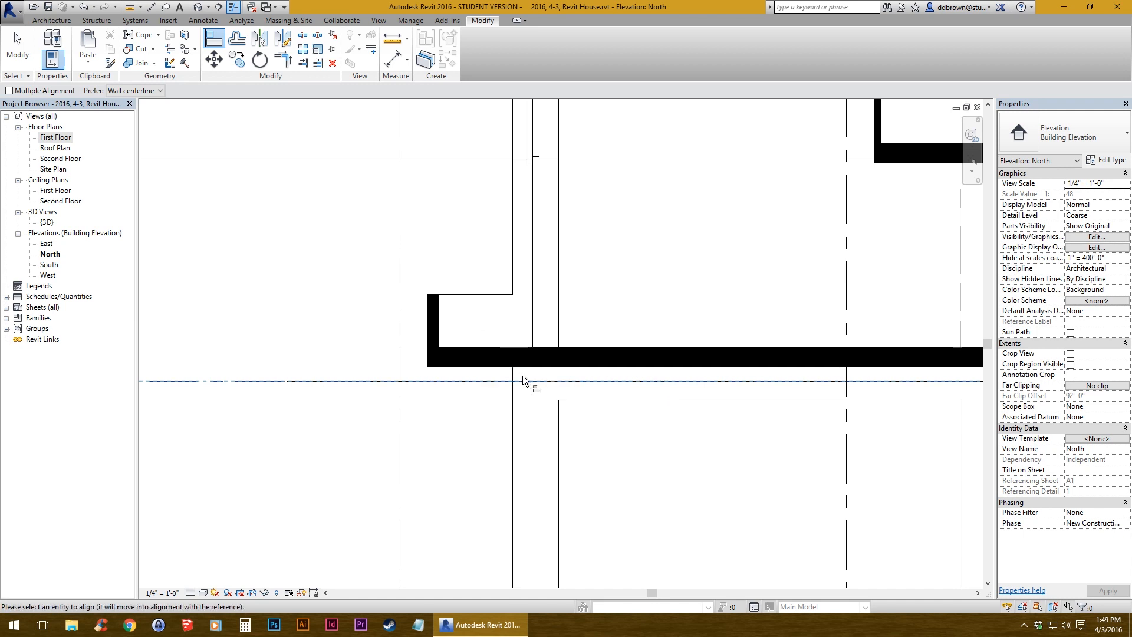
{"action": "left_click", "coordinate": [677, 348]}
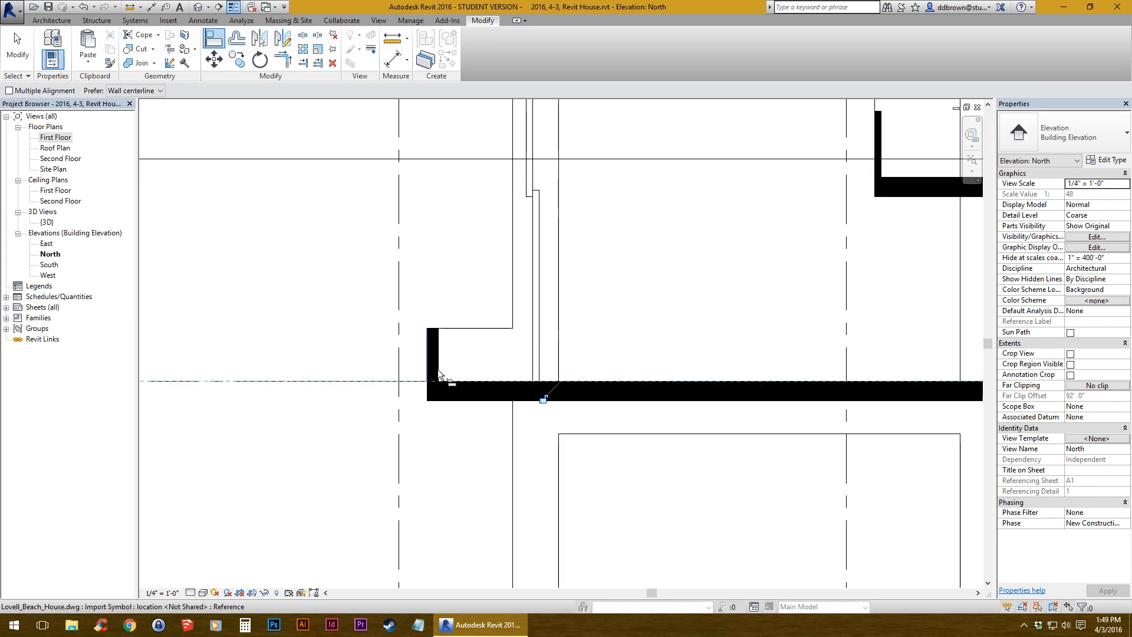
- Examine how the section's slabs, frame openings and footings sit relative to the First Floor level and the grids
{"action": "scroll", "coordinate": [438, 369], "scroll_direction": "down", "scroll_amount": 3}
{"action": "scroll", "coordinate": [627, 382], "scroll_direction": "up", "scroll_amount": 3}
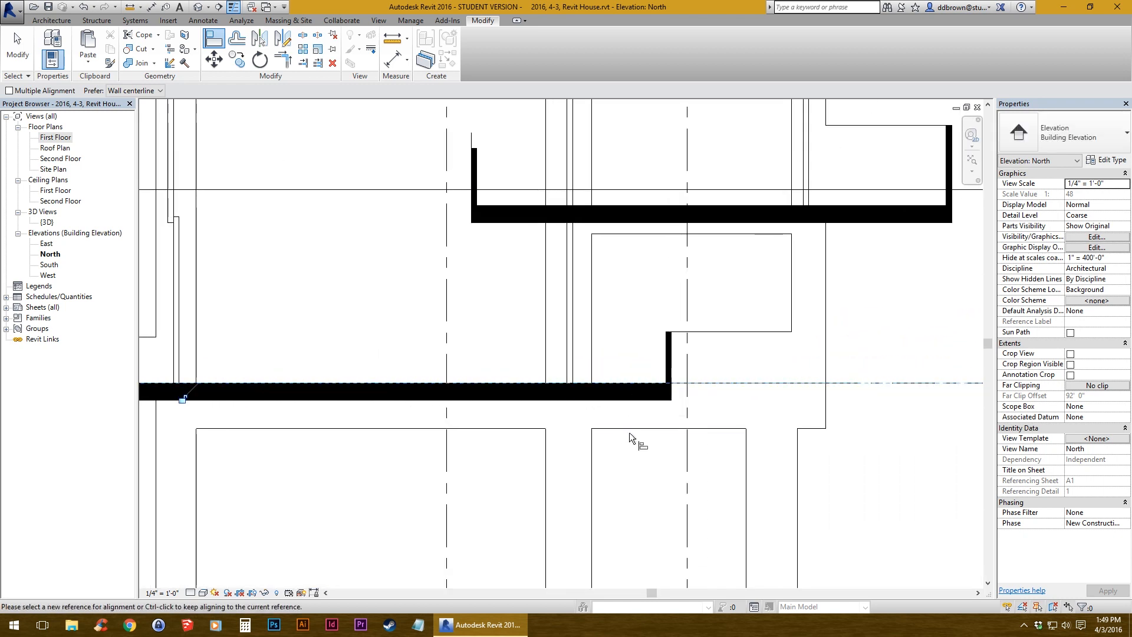
{"action": "scroll", "coordinate": [546, 436], "scroll_direction": "down", "scroll_amount": 3}
{"action": "scroll", "coordinate": [425, 445], "scroll_direction": "up", "scroll_amount": 2}
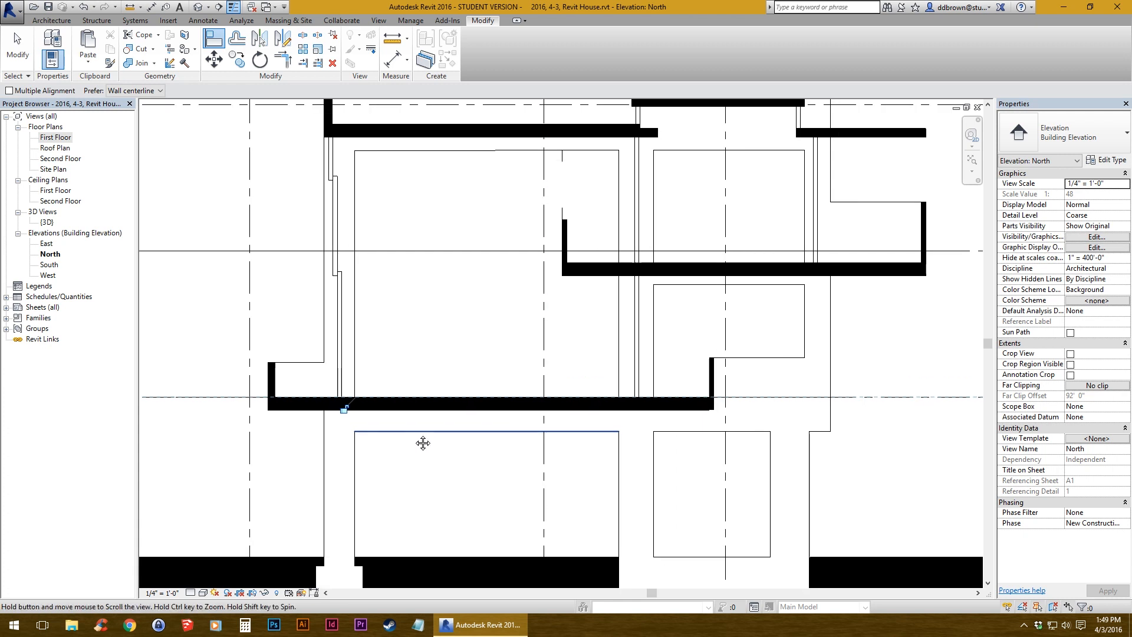
{"action": "middle_click_drag", "start_coordinate": [551, 374], "coordinate": [551, 396]}
{"action": "scroll", "coordinate": [472, 399], "scroll_direction": "down", "scroll_amount": 3}
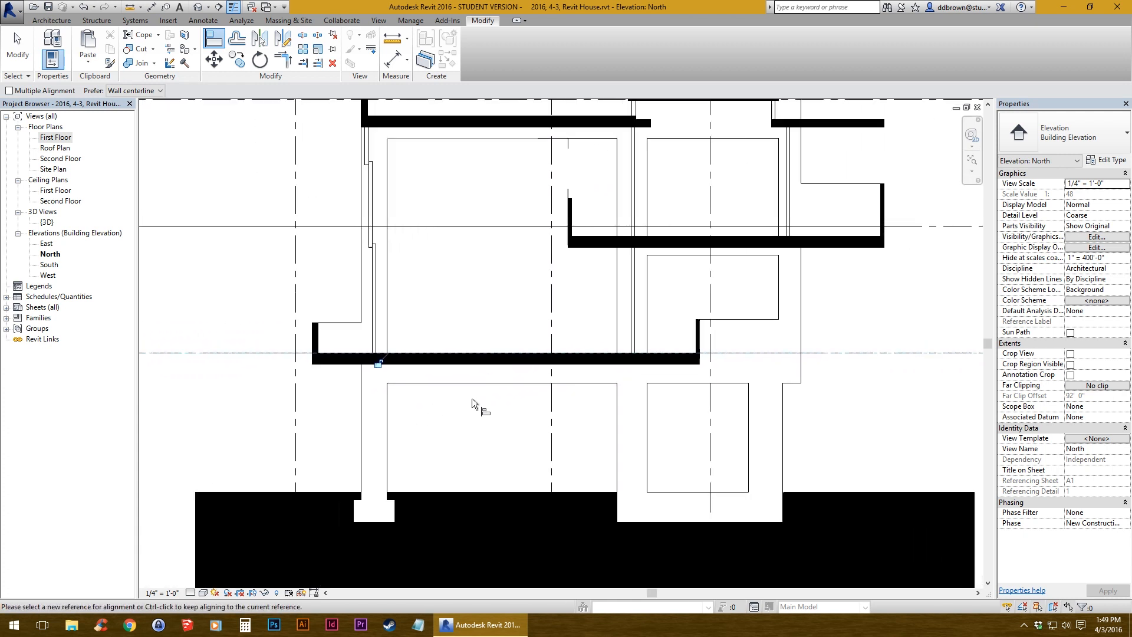
{"action": "scroll", "coordinate": [475, 397], "scroll_direction": "up", "scroll_amount": 4}
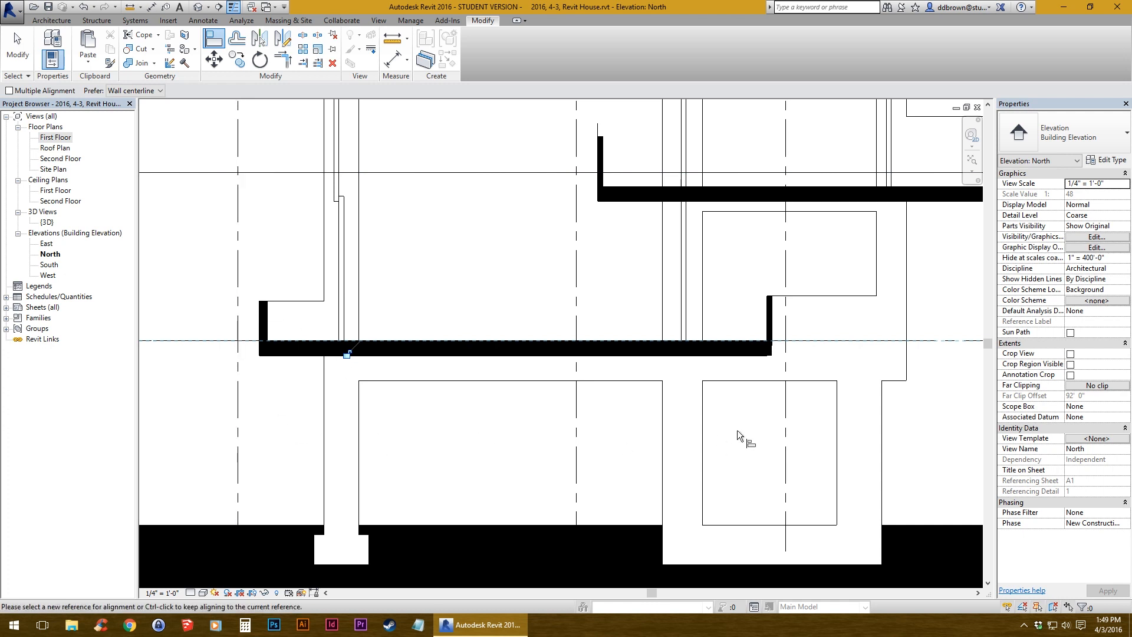
{"action": "middle_click_drag", "start_coordinate": [647, 374], "coordinate": [540, 328]}
{"action": "scroll", "coordinate": [567, 511], "scroll_direction": "down", "scroll_amount": 2}
{"action": "scroll", "coordinate": [589, 482], "scroll_direction": "up", "scroll_amount": 3}
{"action": "middle_click_drag", "start_coordinate": [261, 407], "coordinate": [412, 405]}
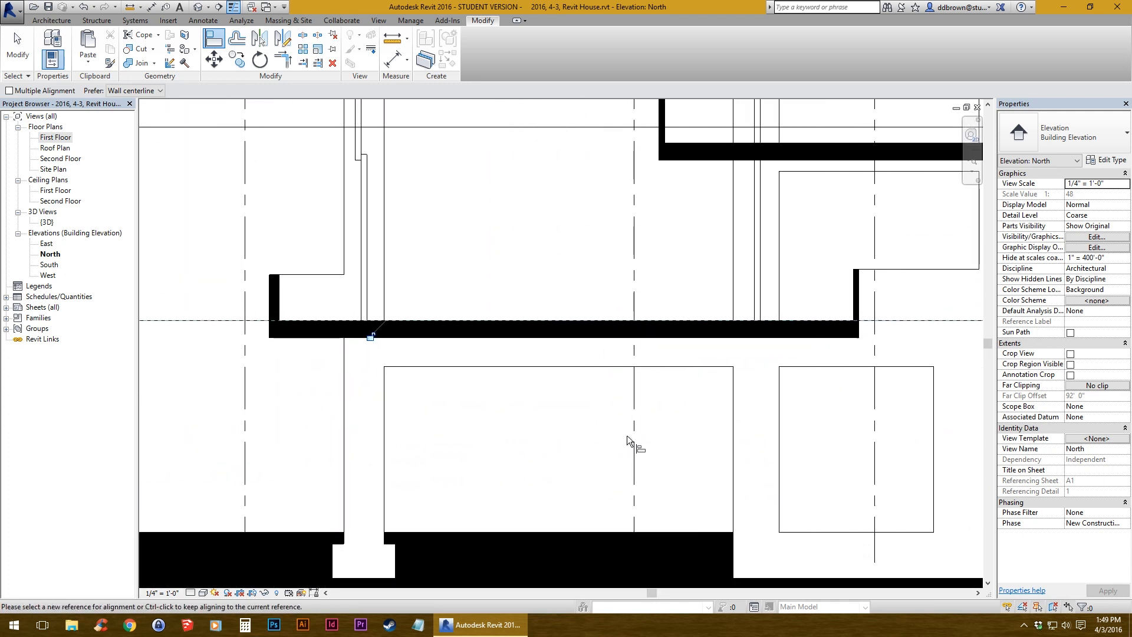
{"action": "middle_click_drag", "start_coordinate": [630, 445], "coordinate": [574, 445]}
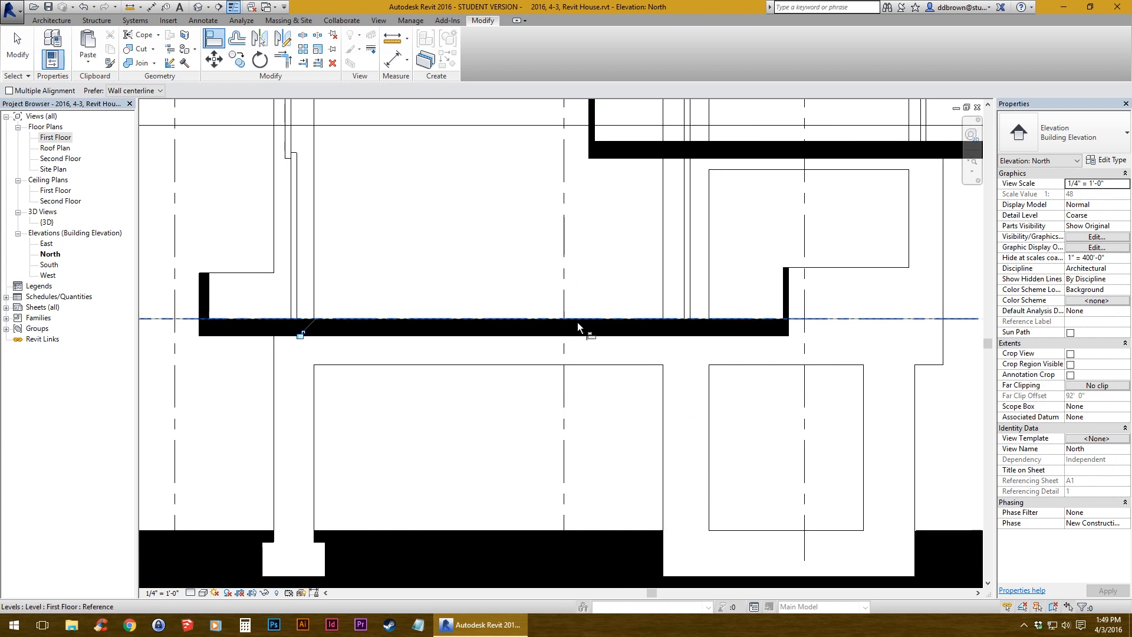
- Draw a thin detail line across the top of the column between the two lowest frame openings of the imported section
{"action": "left_click", "coordinate": [18, 54]}
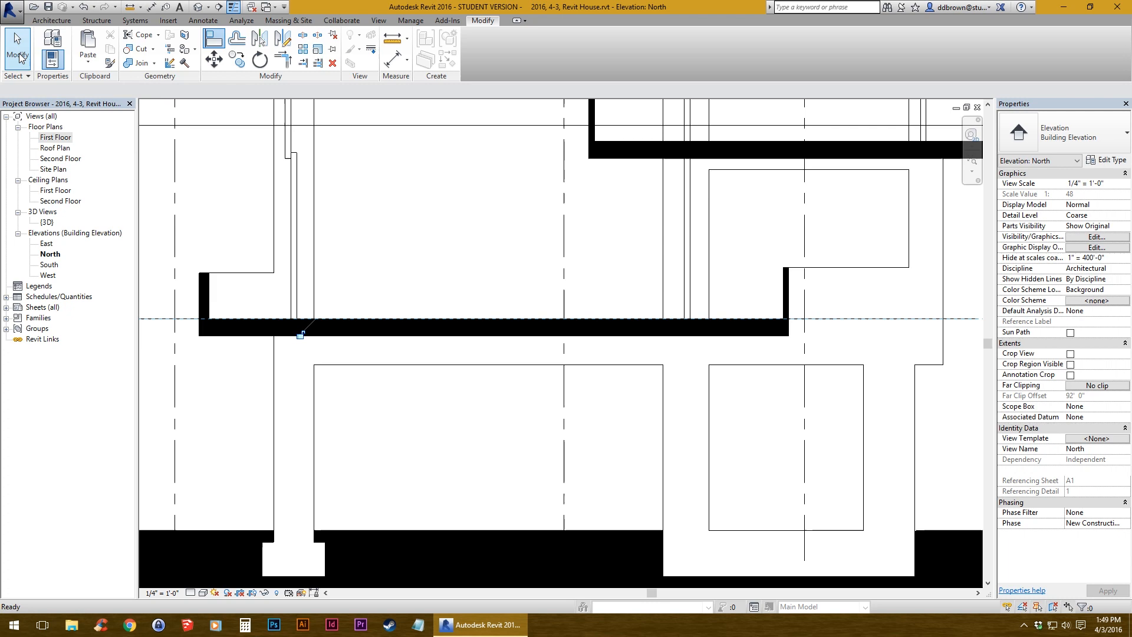
{"action": "left_click", "coordinate": [203, 20]}
{"action": "left_click", "coordinate": [302, 54]}
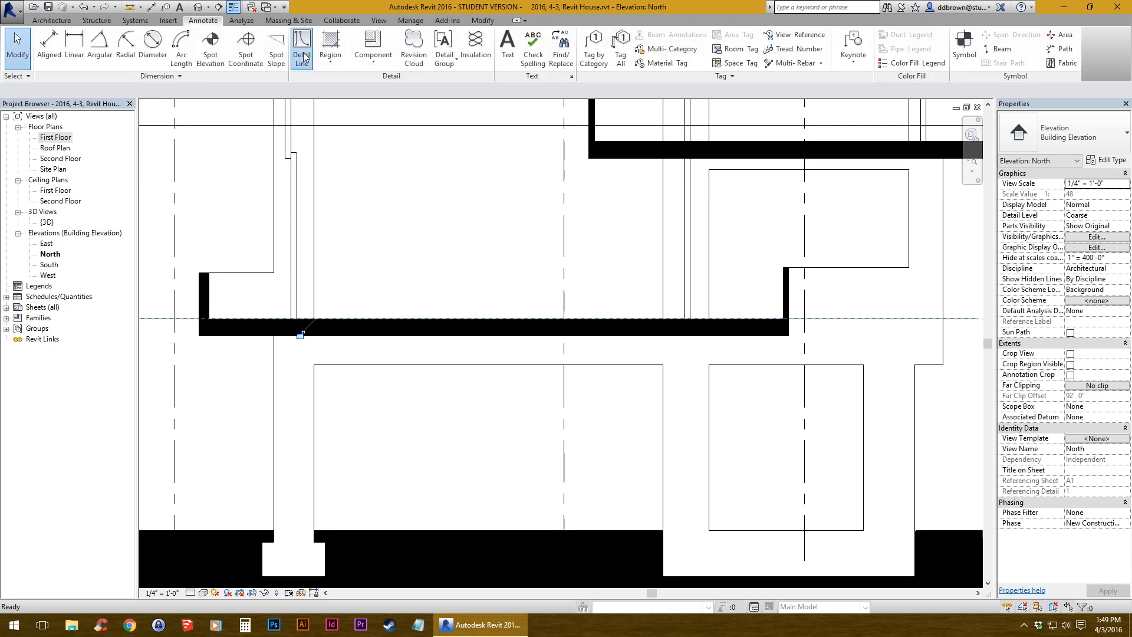
{"action": "left_click", "coordinate": [203, 21]}
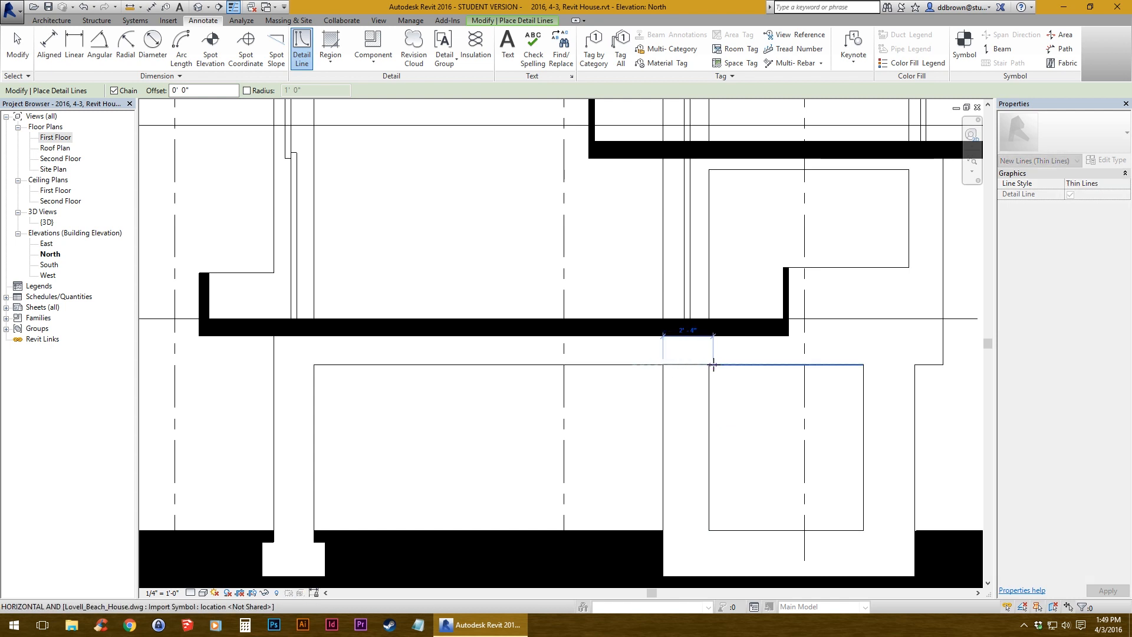
{"action": "left_click", "coordinate": [664, 364]}
{"action": "scroll", "coordinate": [659, 378], "scroll_direction": "up", "scroll_amount": 2}
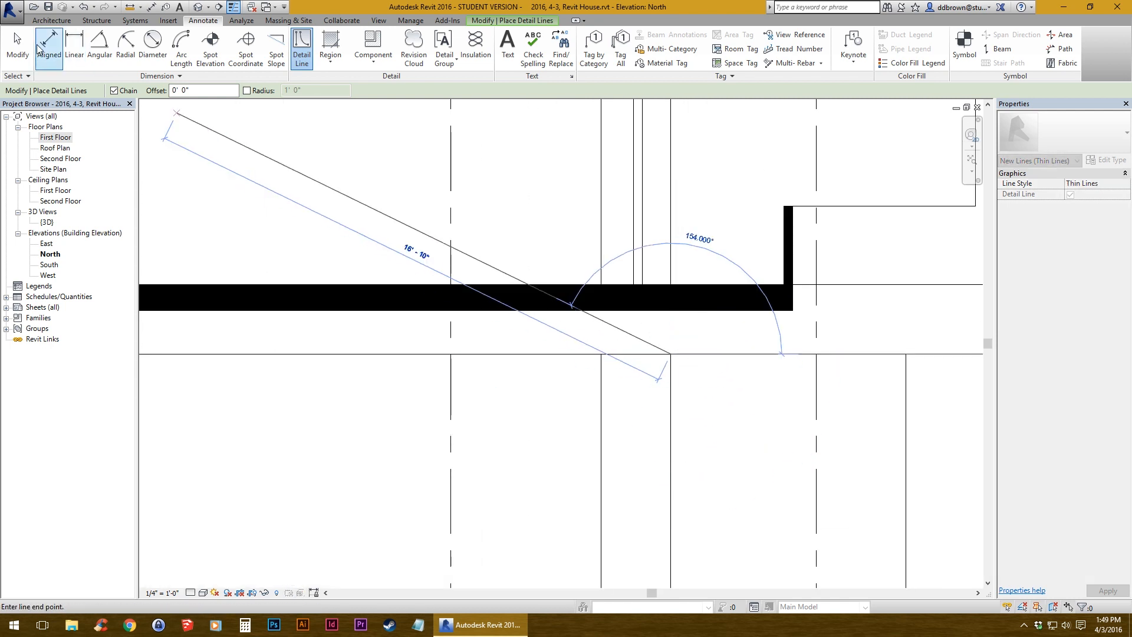
{"action": "left_click", "coordinate": [18, 47]}
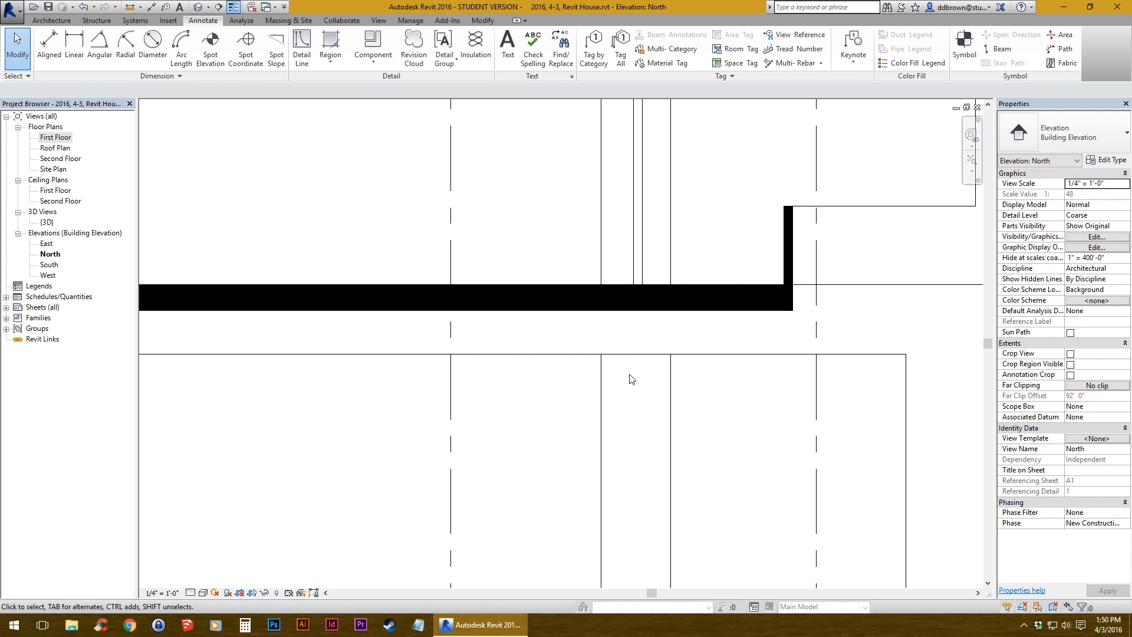
- Move the imported Lovell_Beach_House.dwg section horizontally from the midpoint of that column's top line so the column centres on grid 2
{"action": "left_click", "coordinate": [602, 394]}
{"action": "scroll", "coordinate": [599, 387], "scroll_direction": "down", "scroll_amount": 4}
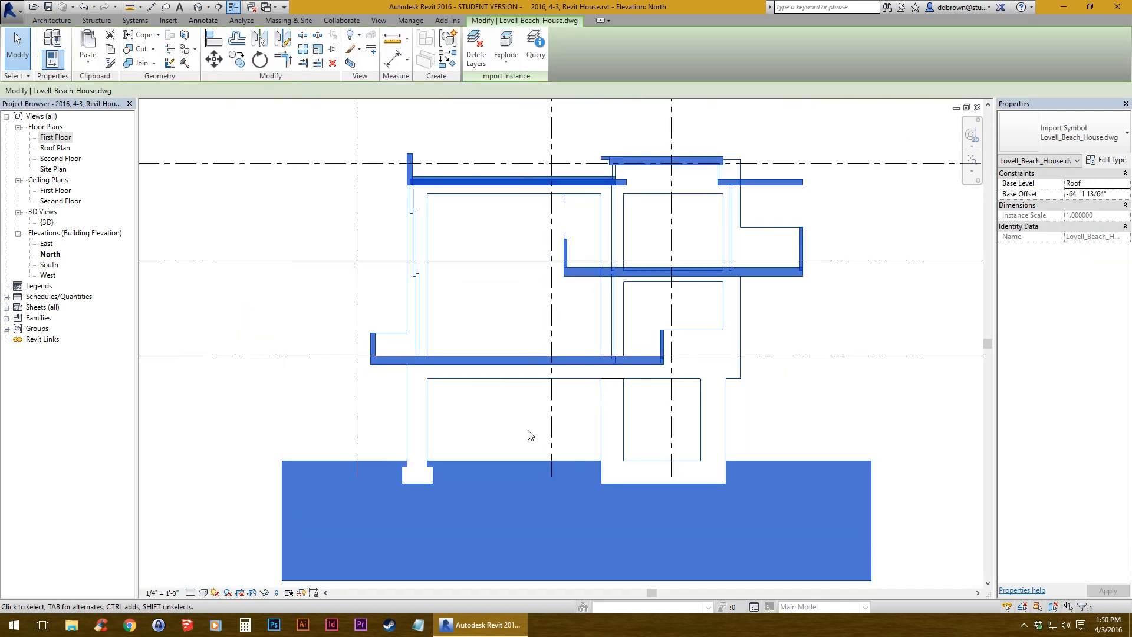
{"action": "scroll", "coordinate": [620, 399], "scroll_direction": "up", "scroll_amount": 4}
{"action": "left_click", "coordinate": [215, 59]}
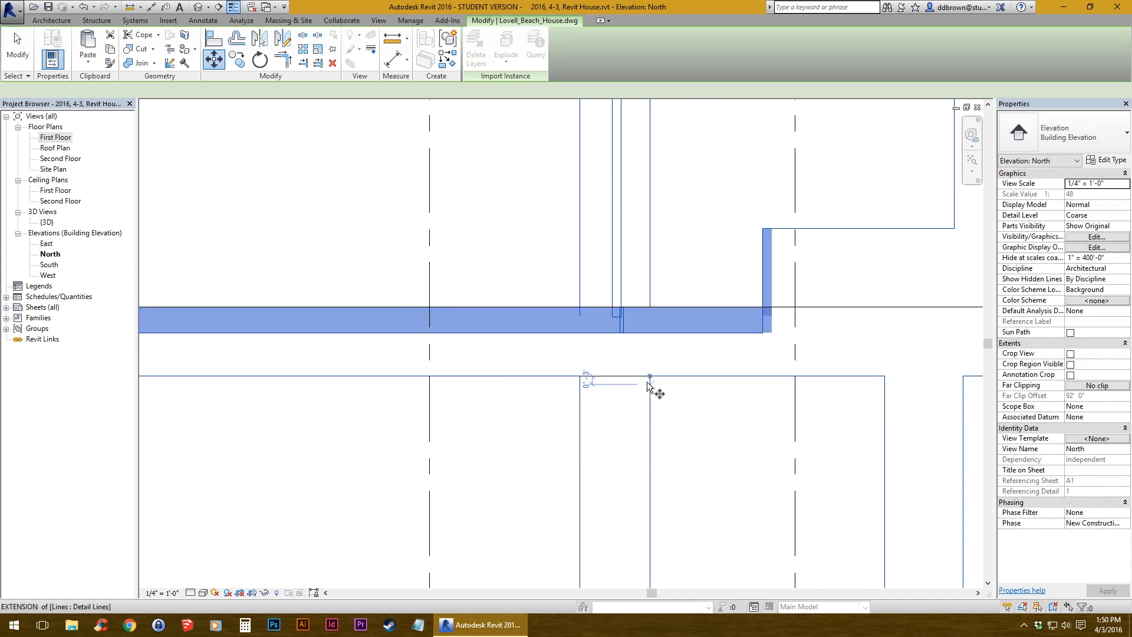
{"action": "left_click", "coordinate": [617, 376]}
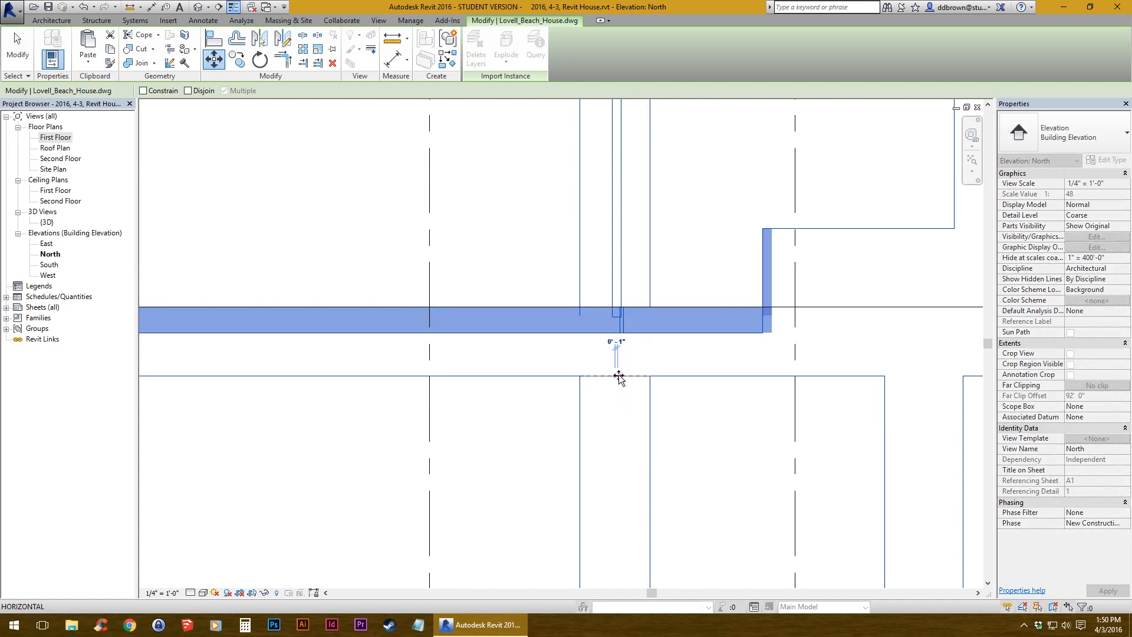
{"action": "scroll", "coordinate": [617, 373], "scroll_direction": "down", "scroll_amount": 3}
{"action": "left_click", "coordinate": [557, 376]}
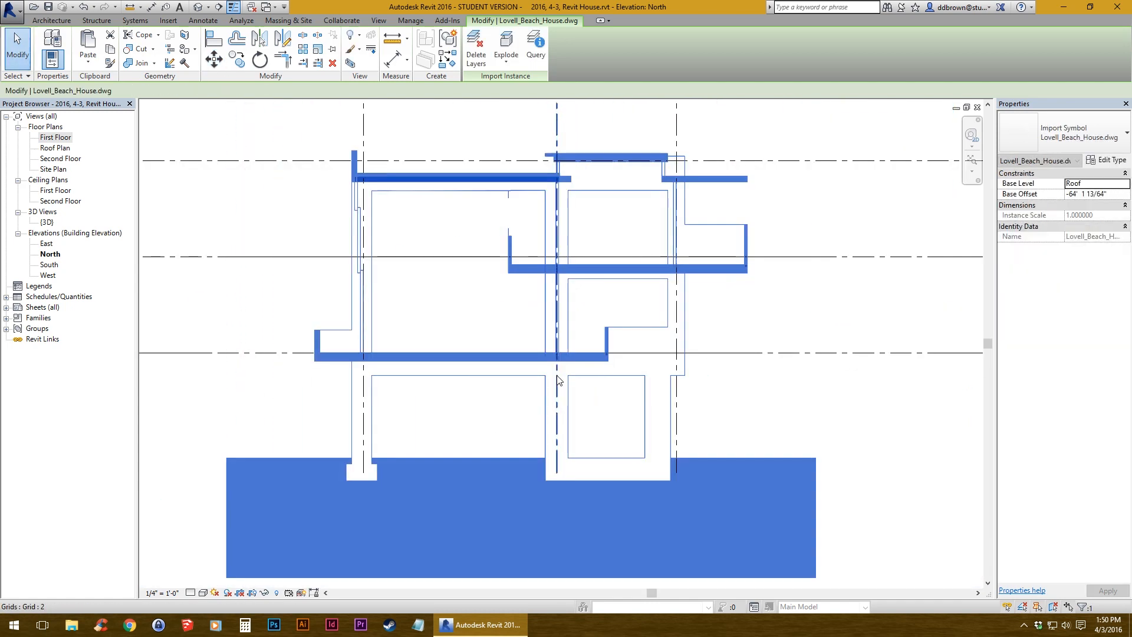
{"action": "scroll", "coordinate": [587, 374], "scroll_direction": "up", "scroll_amount": 3}
{"action": "key", "text": "Escape"}
{"action": "scroll", "coordinate": [536, 439], "scroll_direction": "down", "scroll_amount": 2}
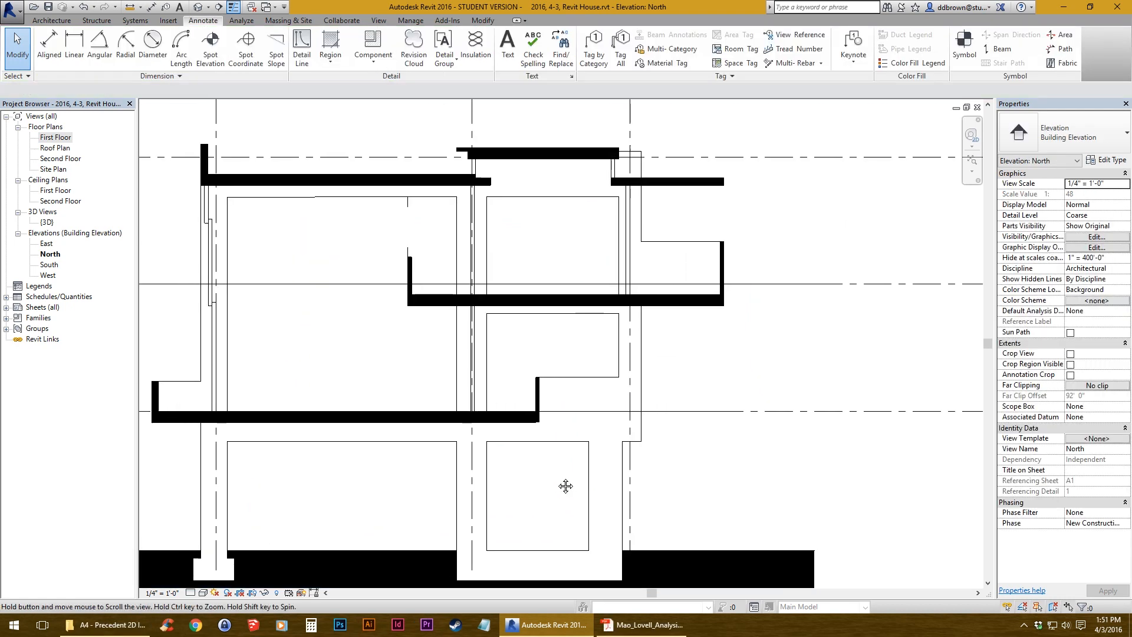
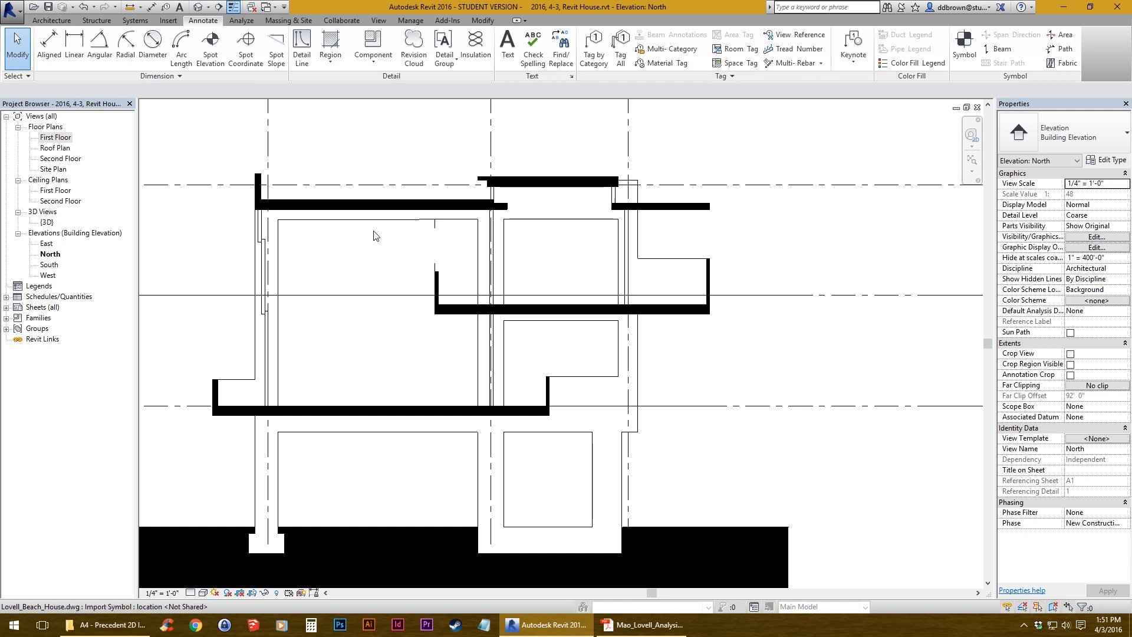
- Draw a thin detail line across the top of the lower frame's column nearest grid 1
{"action": "scroll", "coordinate": [593, 469], "scroll_direction": "up", "scroll_amount": 2}
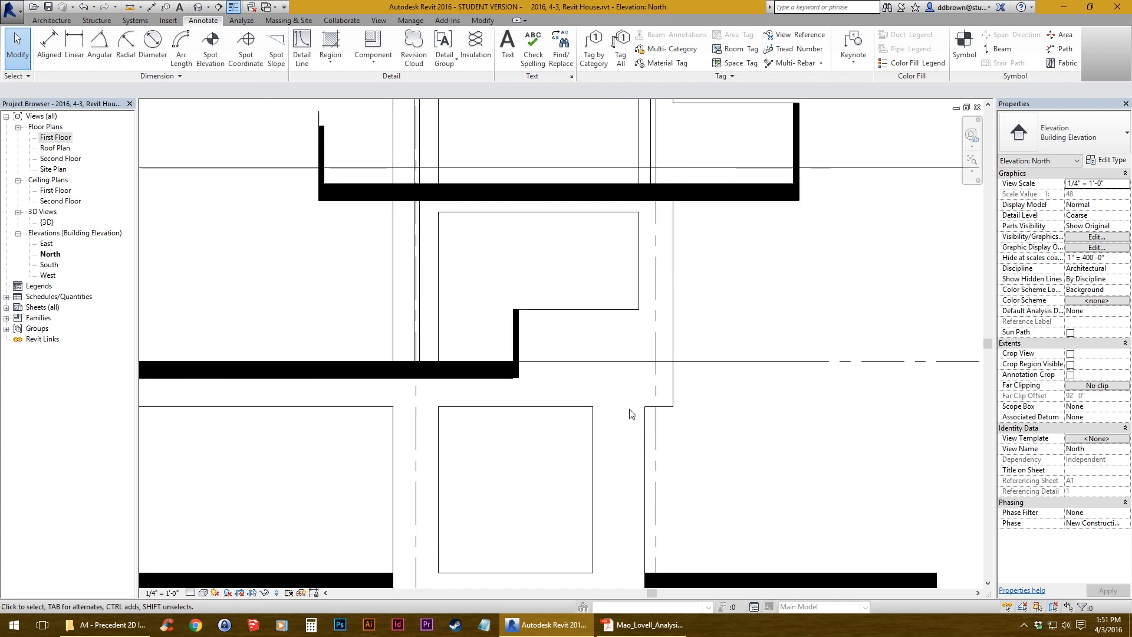
{"action": "scroll", "coordinate": [640, 447], "scroll_direction": "up", "scroll_amount": 2}
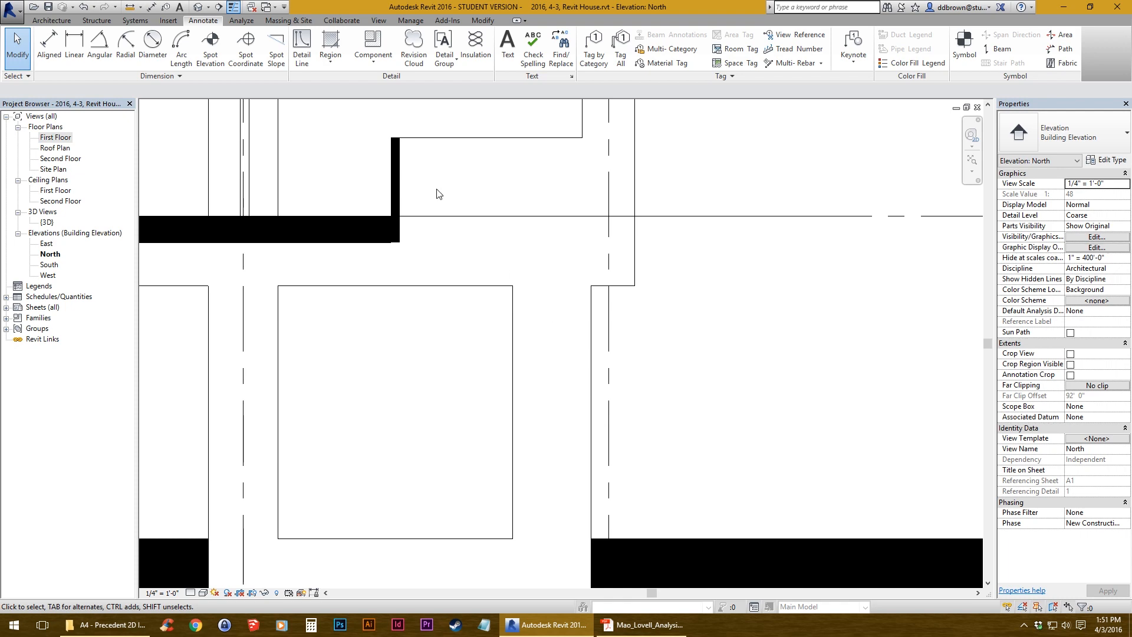
{"action": "left_click", "coordinate": [301, 48]}
{"action": "left_click", "coordinate": [592, 286]}
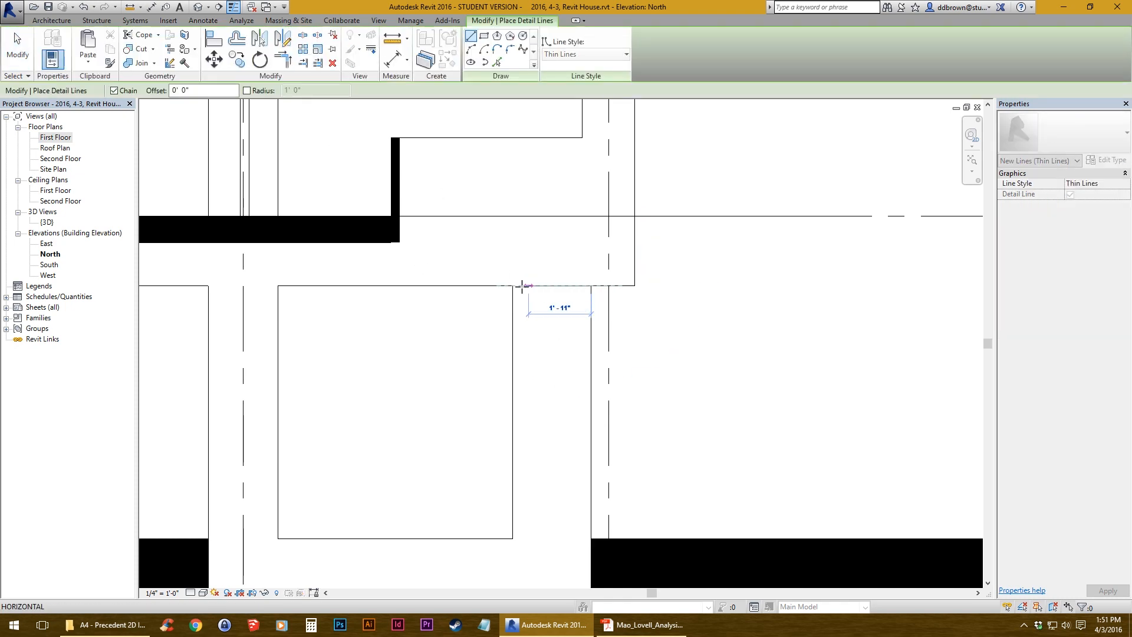
{"action": "key", "text": "Escape"}
{"action": "key", "text": "Escape"}
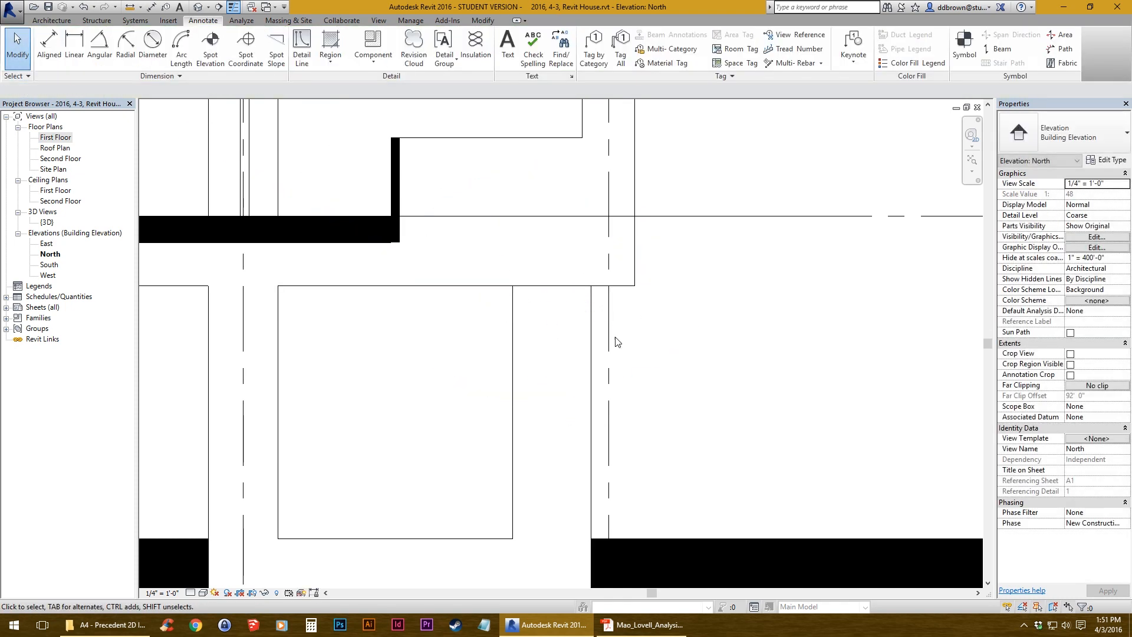
- Copy grid 1 onto the centreline of the adjacent lower column, using the new detail line's midpoint
{"action": "left_click", "coordinate": [611, 344]}
{"action": "scroll", "coordinate": [594, 296], "scroll_direction": "up", "scroll_amount": 2}
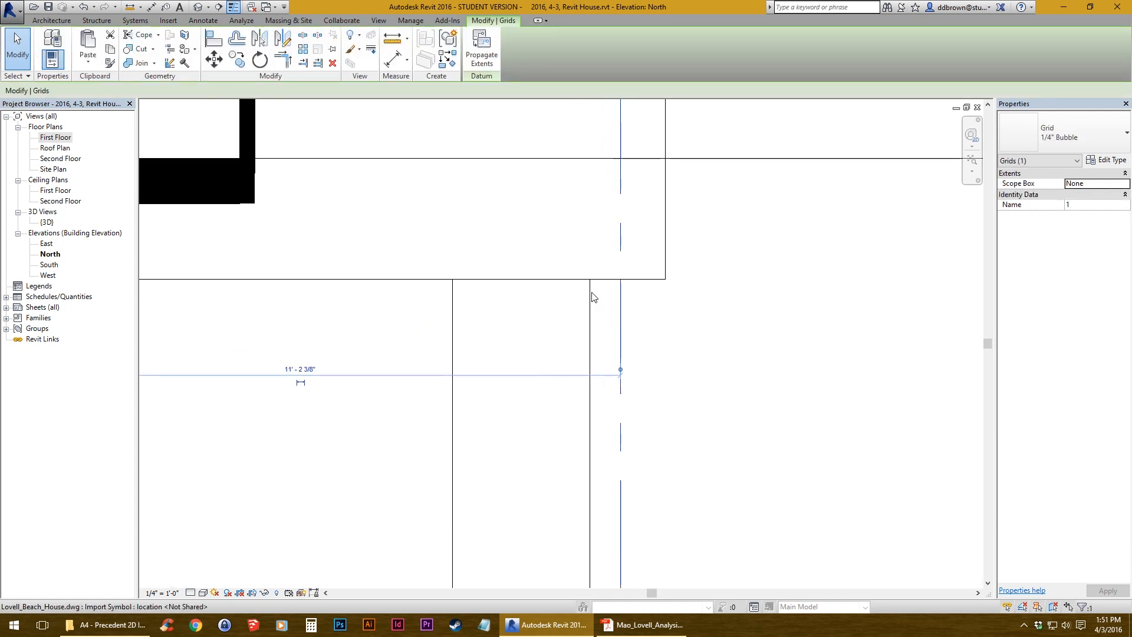
{"action": "left_click", "coordinate": [237, 60]}
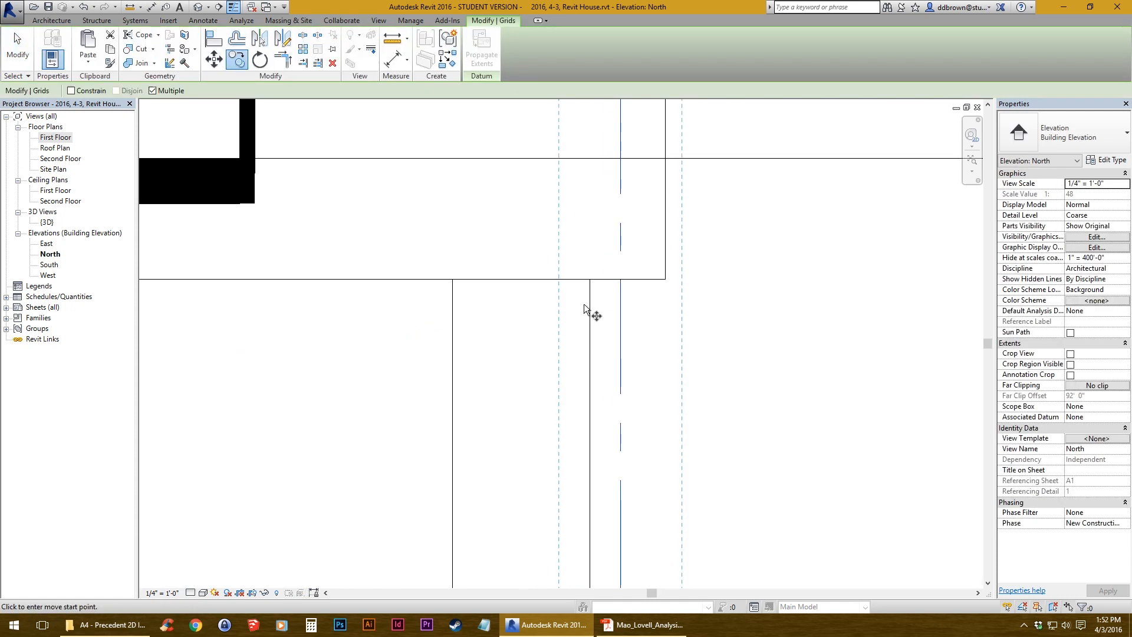
{"action": "left_click", "coordinate": [622, 278]}
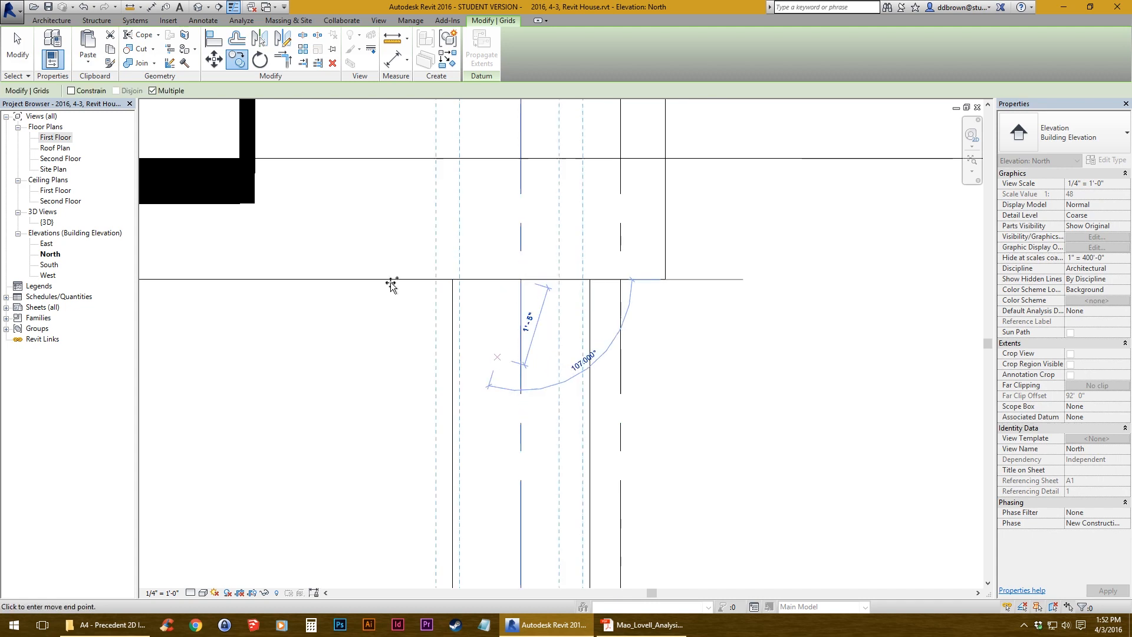
{"action": "left_click", "coordinate": [25, 41]}
- Examine how the copied grid and the Roof, Second Floor and First Floor levels sit relative to the section's columns, slabs and ground
{"action": "scroll", "coordinate": [522, 388], "scroll_direction": "down", "scroll_amount": 3}
{"action": "middle_click_drag", "start_coordinate": [521, 387], "coordinate": [563, 450]}
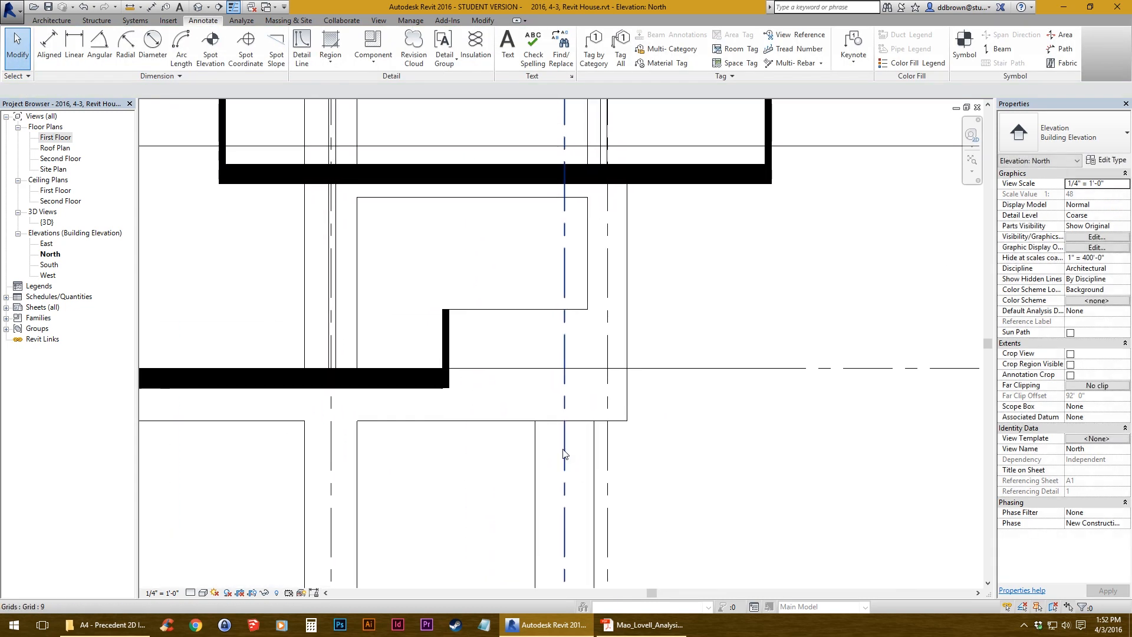
{"action": "scroll", "coordinate": [578, 450], "scroll_direction": "down", "scroll_amount": 2}
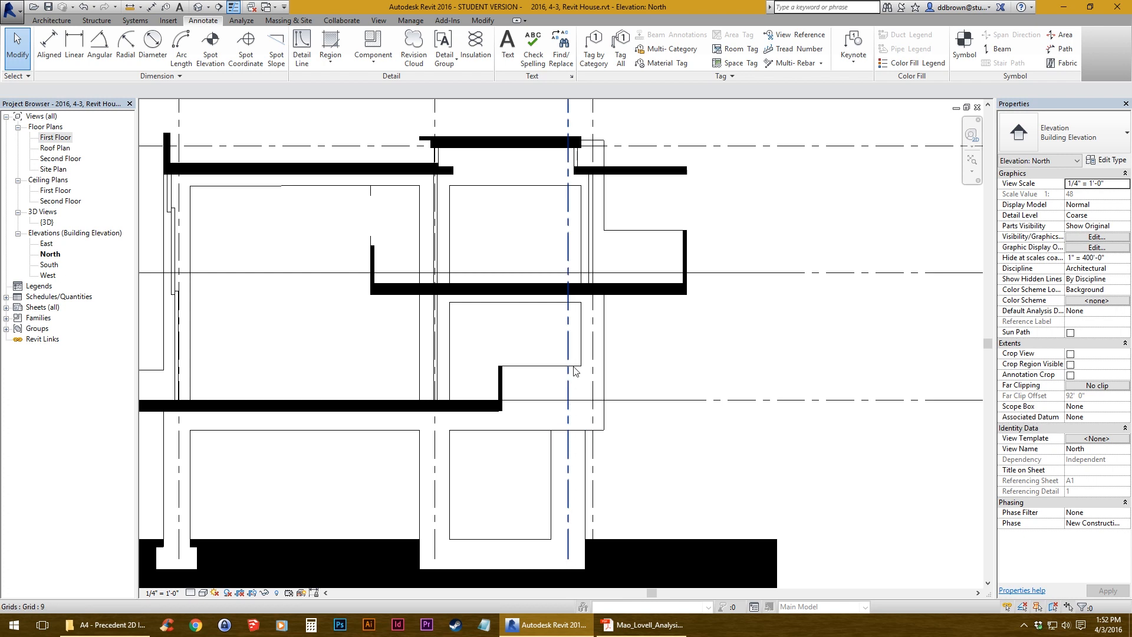
{"action": "middle_click_drag", "start_coordinate": [598, 344], "coordinate": [598, 426]}
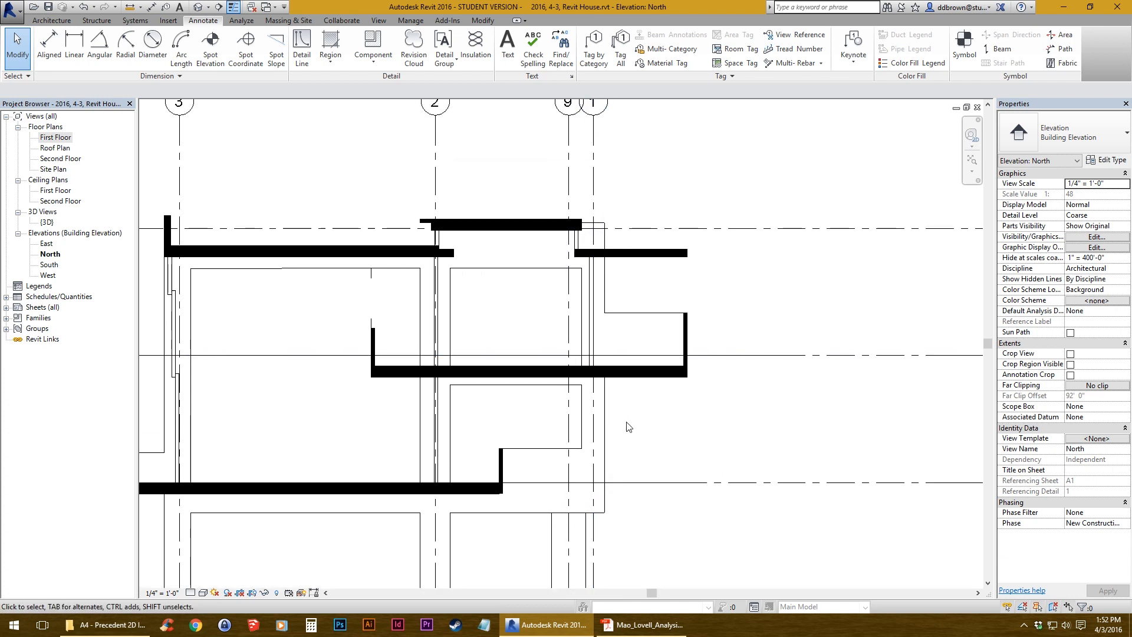
{"action": "scroll", "coordinate": [626, 424], "scroll_direction": "down", "scroll_amount": 3}
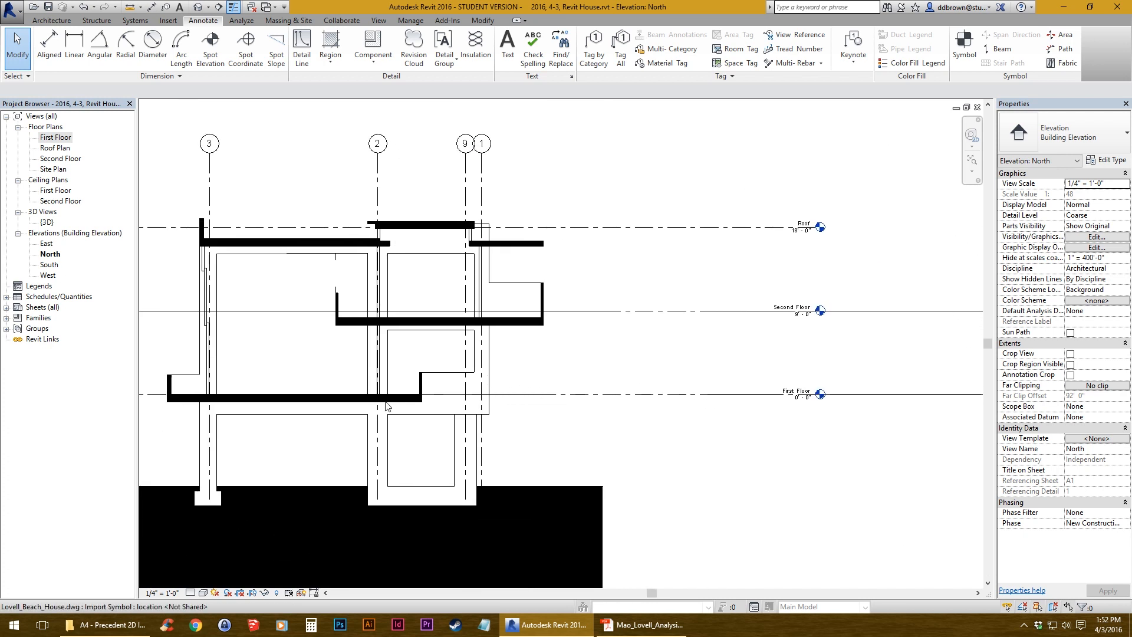
{"action": "middle_click_drag", "start_coordinate": [505, 389], "coordinate": [606, 390]}
{"action": "scroll", "coordinate": [672, 425], "scroll_direction": "up", "scroll_amount": 2}
{"action": "middle_click_drag", "start_coordinate": [671, 420], "coordinate": [561, 410]}
{"action": "middle_click_drag", "start_coordinate": [345, 528], "coordinate": [498, 467]}
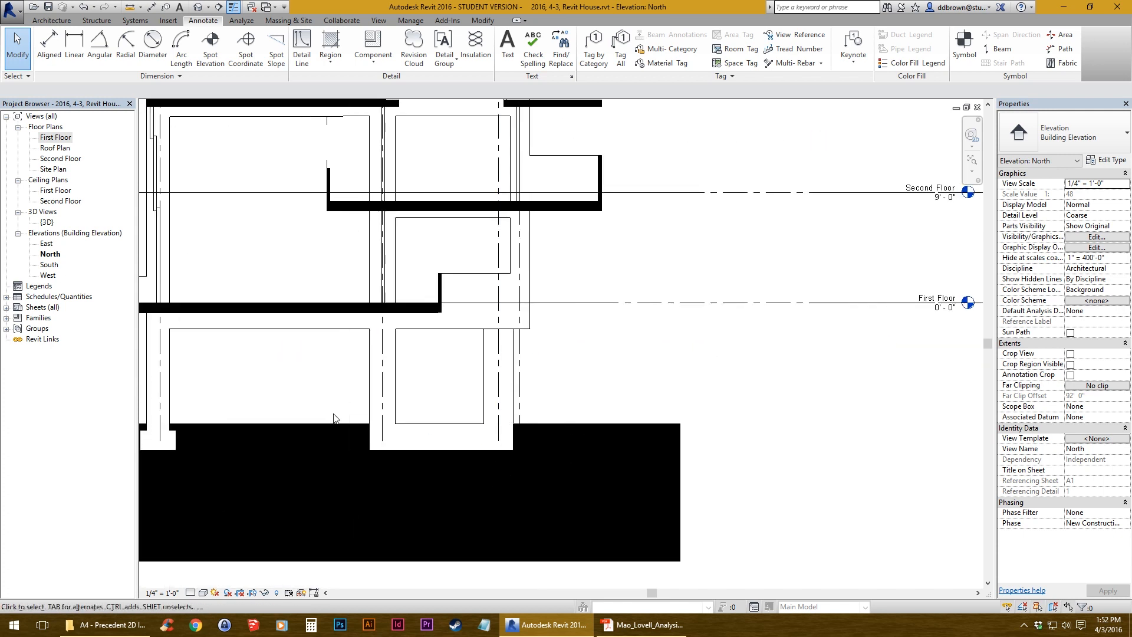
- Align the top of the imported section's ground mass to the First Floor level line
{"action": "left_click", "coordinate": [483, 20]}
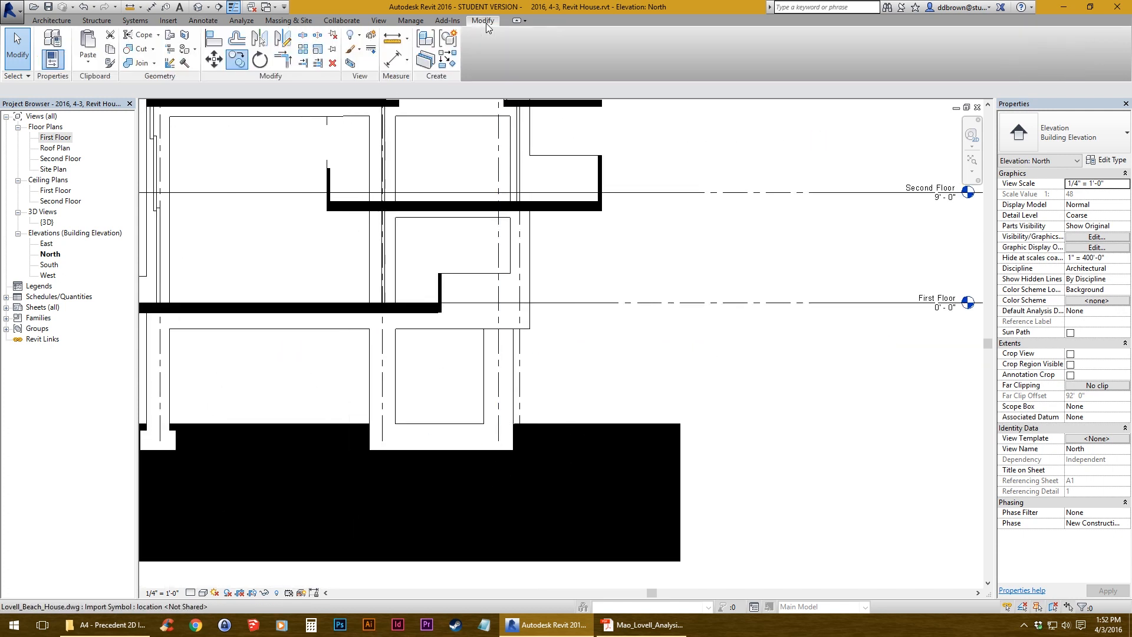
{"action": "left_click", "coordinate": [207, 39]}
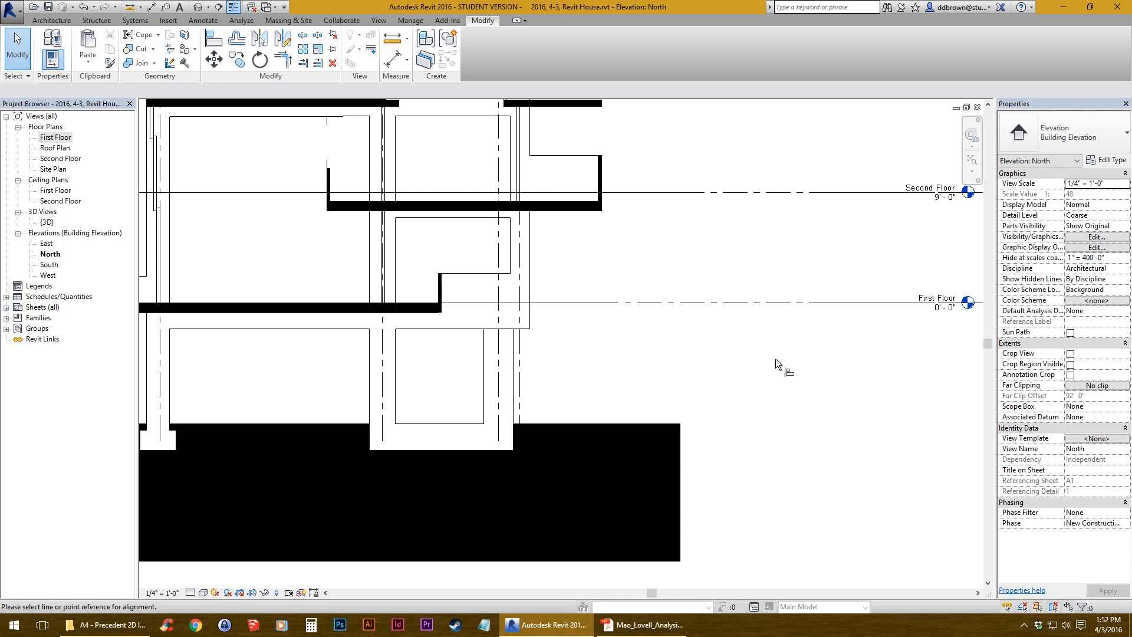
{"action": "left_click", "coordinate": [840, 302]}
{"action": "left_click", "coordinate": [576, 423]}
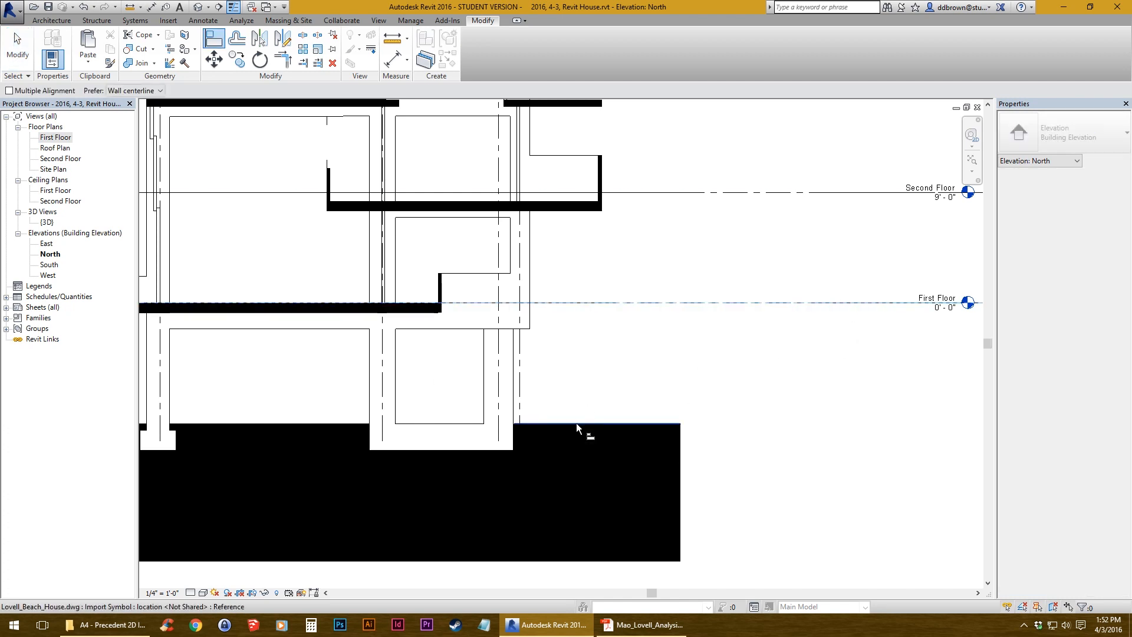
- Align the Second Floor level to the top of the section's lowest floor slab
{"action": "middle_click_drag", "start_coordinate": [463, 263], "coordinate": [477, 456]}
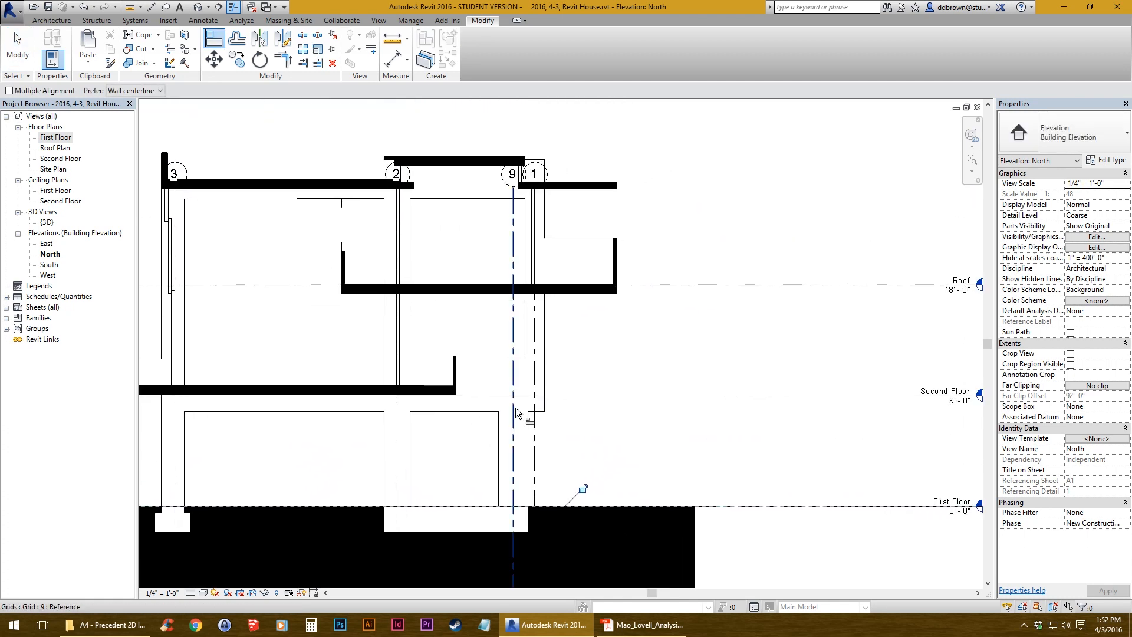
{"action": "middle_click_drag", "start_coordinate": [208, 413], "coordinate": [522, 397]}
{"action": "middle_click_drag", "start_coordinate": [661, 396], "coordinate": [682, 377]}
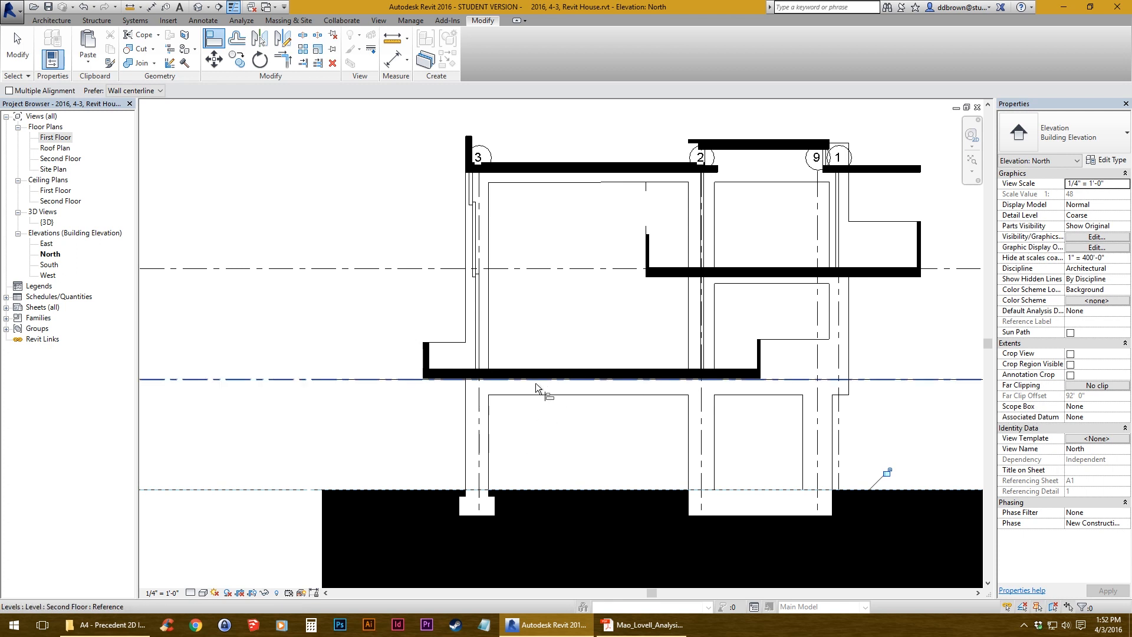
{"action": "scroll", "coordinate": [319, 389], "scroll_direction": "up", "scroll_amount": 5}
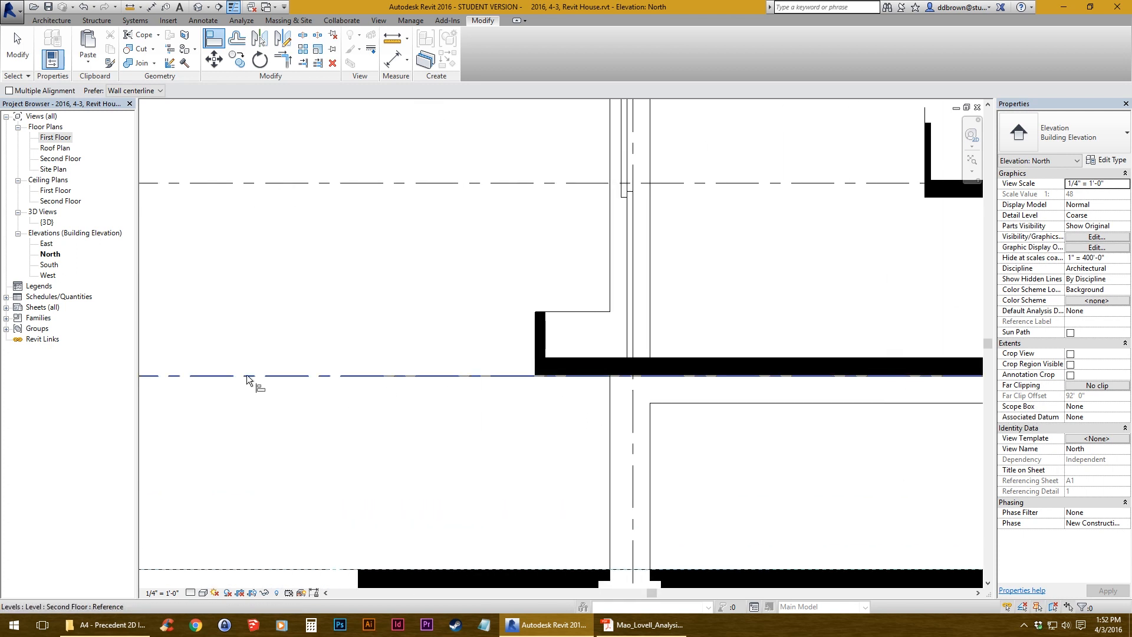
{"action": "left_click", "coordinate": [731, 356]}
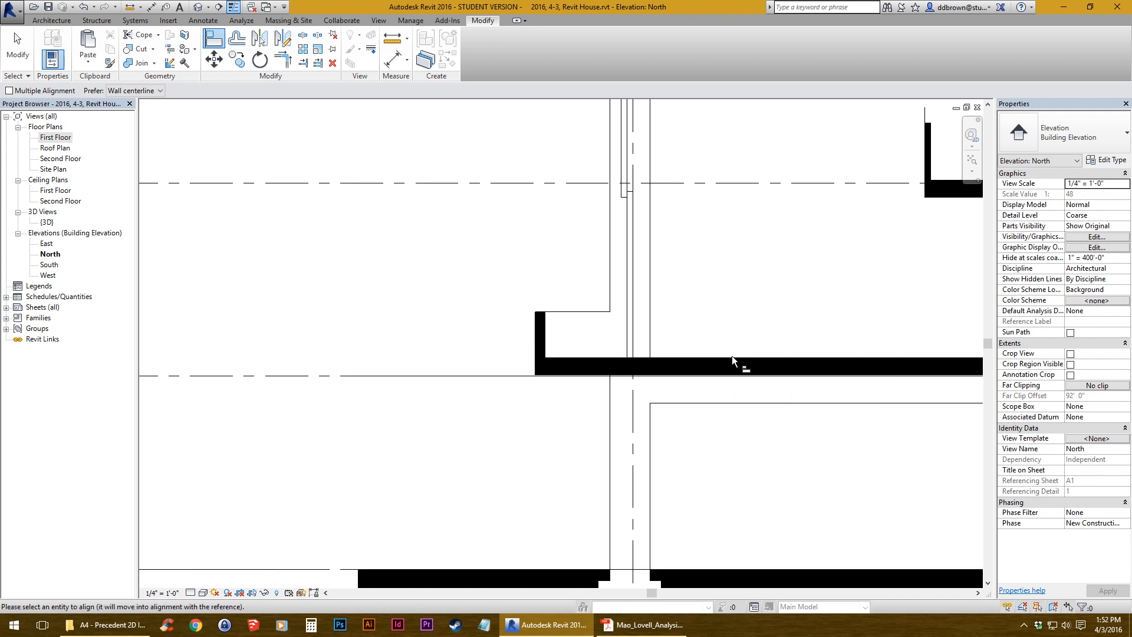
{"action": "left_click", "coordinate": [228, 377]}
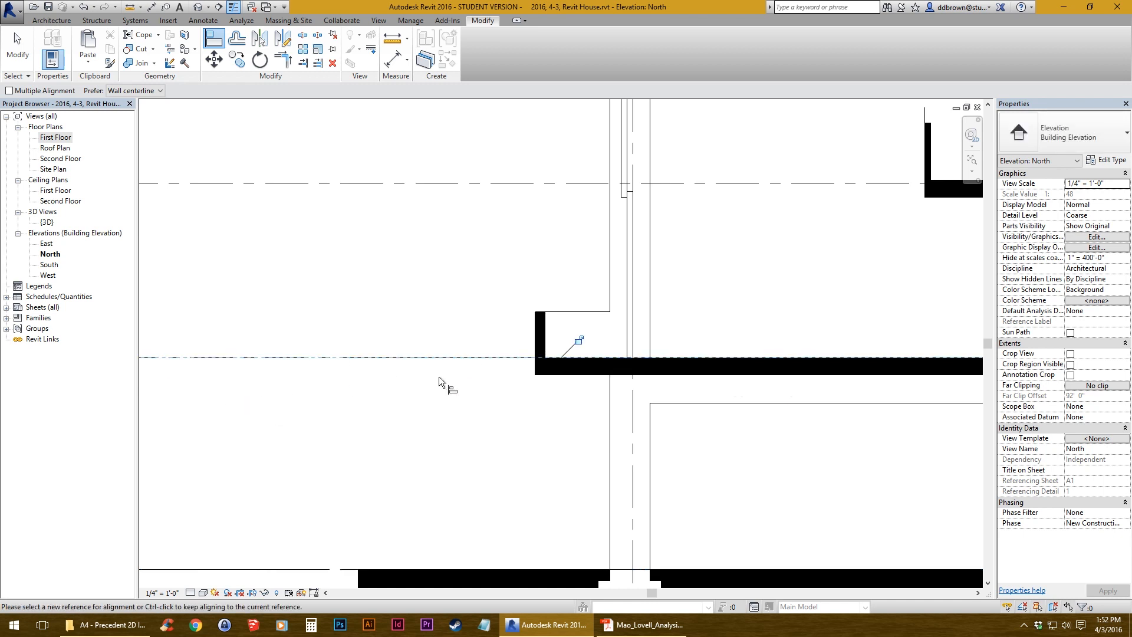
{"action": "scroll", "coordinate": [459, 376], "scroll_direction": "down", "scroll_amount": 2}
{"action": "middle_click_drag", "start_coordinate": [751, 377], "coordinate": [566, 374]}
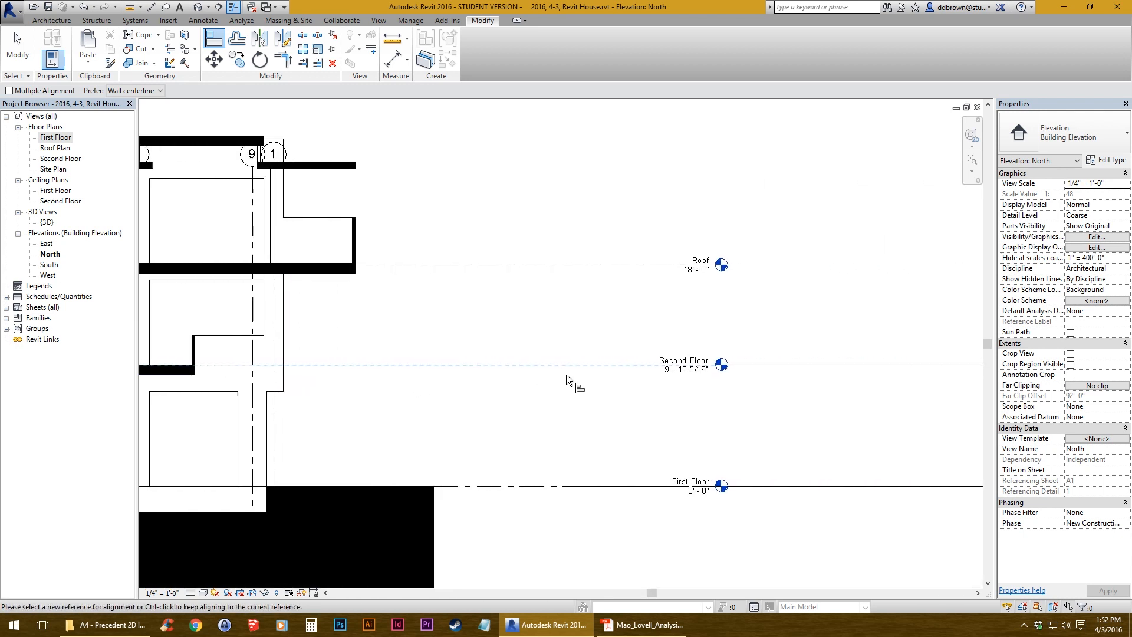
{"action": "scroll", "coordinate": [565, 374], "scroll_direction": "up", "scroll_amount": 2}
{"action": "left_click", "coordinate": [32, 61]}
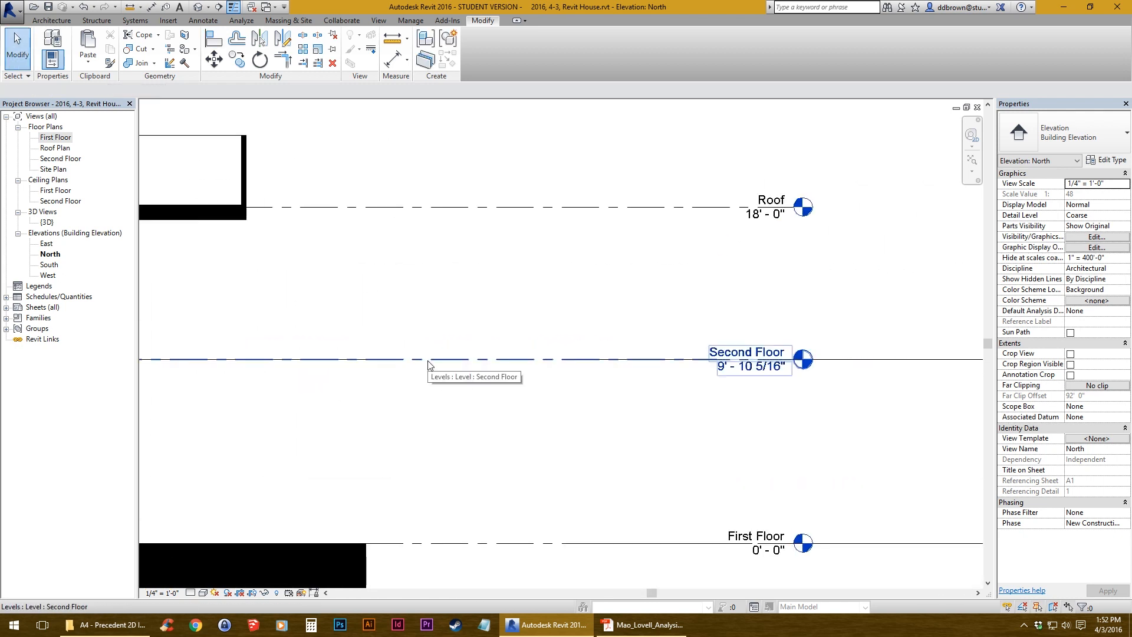
- Examine how the Second Floor and Roof levels sit against the section's slabs and which base level the imported drawing uses
{"action": "middle_click_drag", "start_coordinate": [255, 363], "coordinate": [480, 362]}
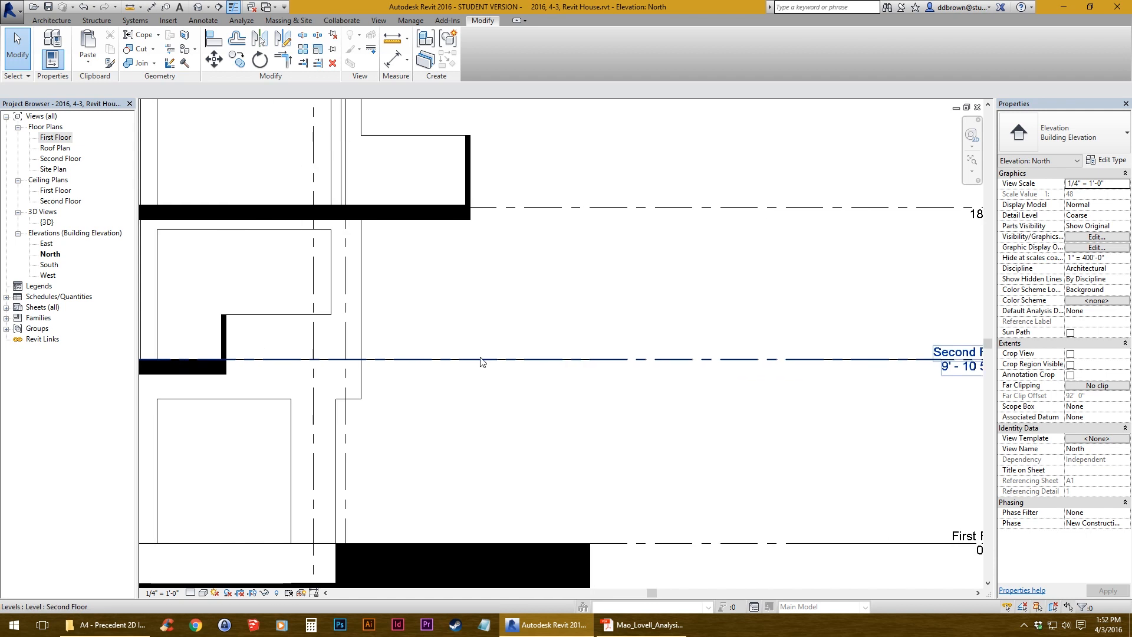
{"action": "key", "text": "Tab"}
{"action": "left_click", "coordinate": [482, 361]}
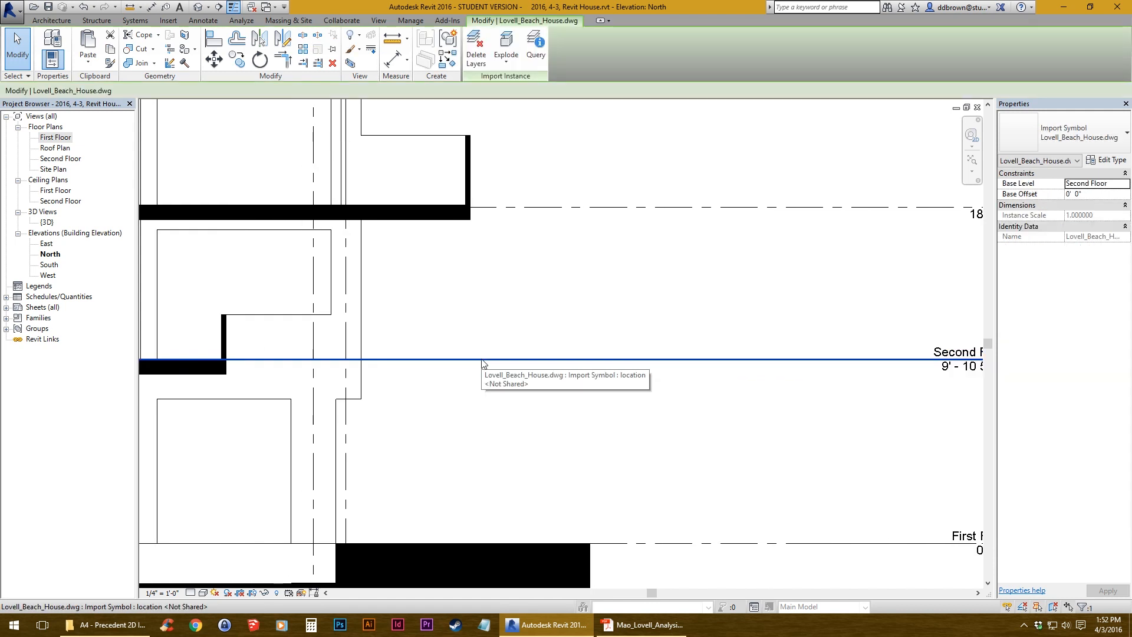
{"action": "scroll", "coordinate": [481, 359], "scroll_direction": "down", "scroll_amount": 2}
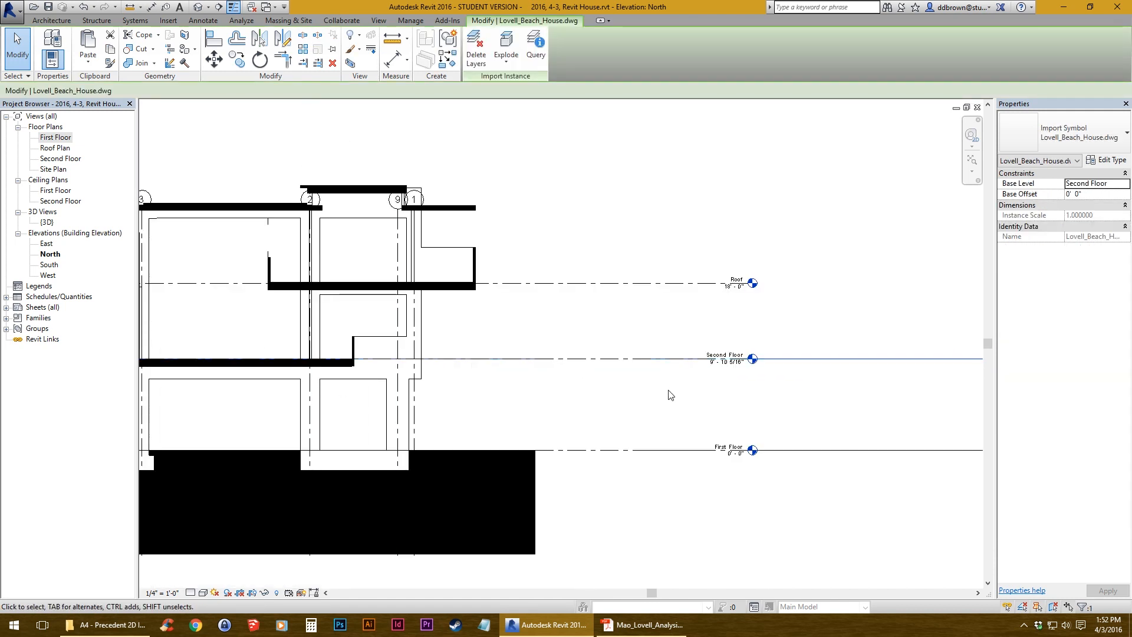
{"action": "middle_click_drag", "start_coordinate": [720, 397], "coordinate": [491, 399]}
{"action": "left_click", "coordinate": [597, 392]}
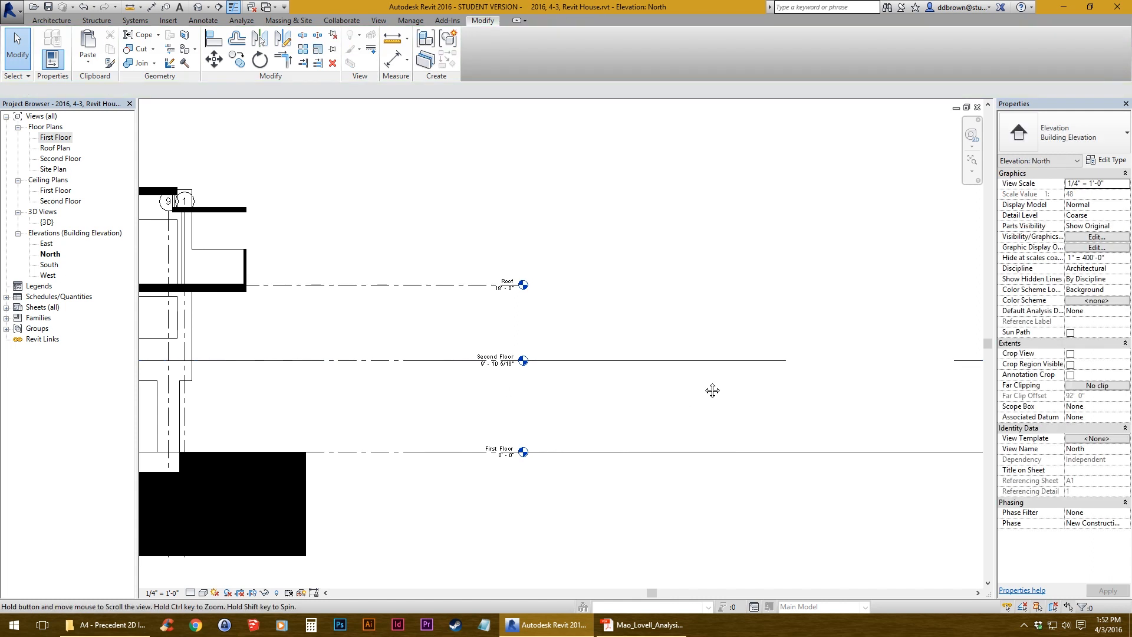
{"action": "middle_click_drag", "start_coordinate": [712, 390], "coordinate": [786, 389]}
{"action": "middle_click_drag", "start_coordinate": [361, 389], "coordinate": [818, 389]}
{"action": "middle_click_drag", "start_coordinate": [567, 300], "coordinate": [537, 340]}
{"action": "scroll", "coordinate": [537, 339], "scroll_direction": "up", "scroll_amount": 2}
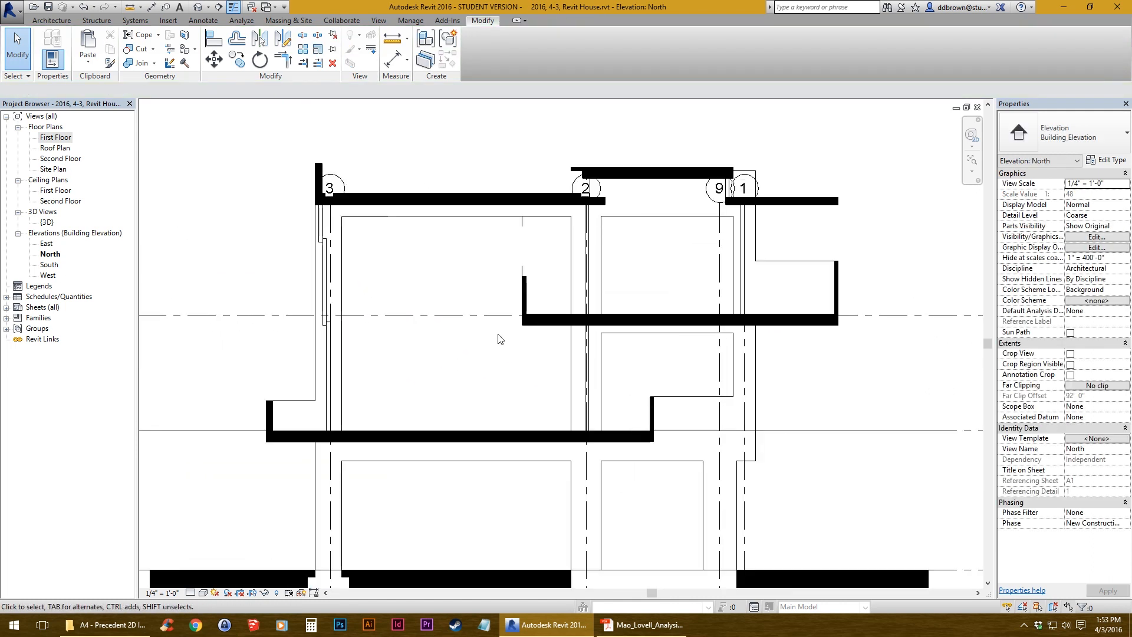
- Try to align the Roof level with the top of the section's upper projecting floor slab, and undo the alignment
{"action": "left_click", "coordinate": [215, 40]}
{"action": "middle_click_drag", "start_coordinate": [674, 364], "coordinate": [407, 367]}
{"action": "scroll", "coordinate": [409, 366], "scroll_direction": "up", "scroll_amount": 1}
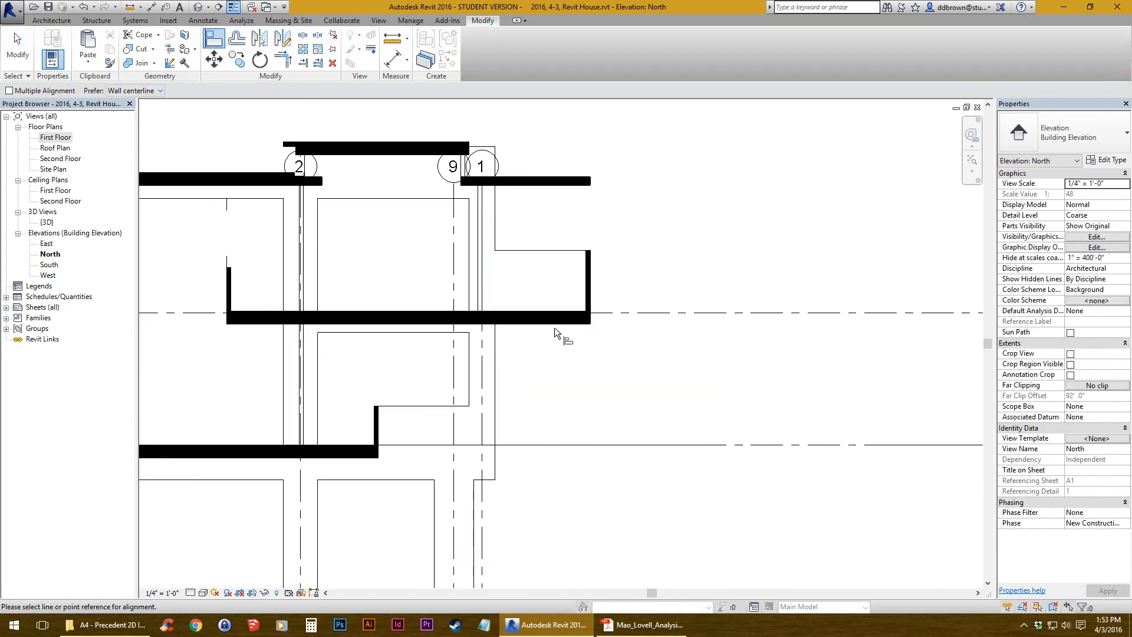
{"action": "scroll", "coordinate": [557, 323], "scroll_direction": "up", "scroll_amount": 2}
{"action": "middle_click_drag", "start_coordinate": [608, 302], "coordinate": [384, 339]}
{"action": "scroll", "coordinate": [385, 338], "scroll_direction": "up", "scroll_amount": 2}
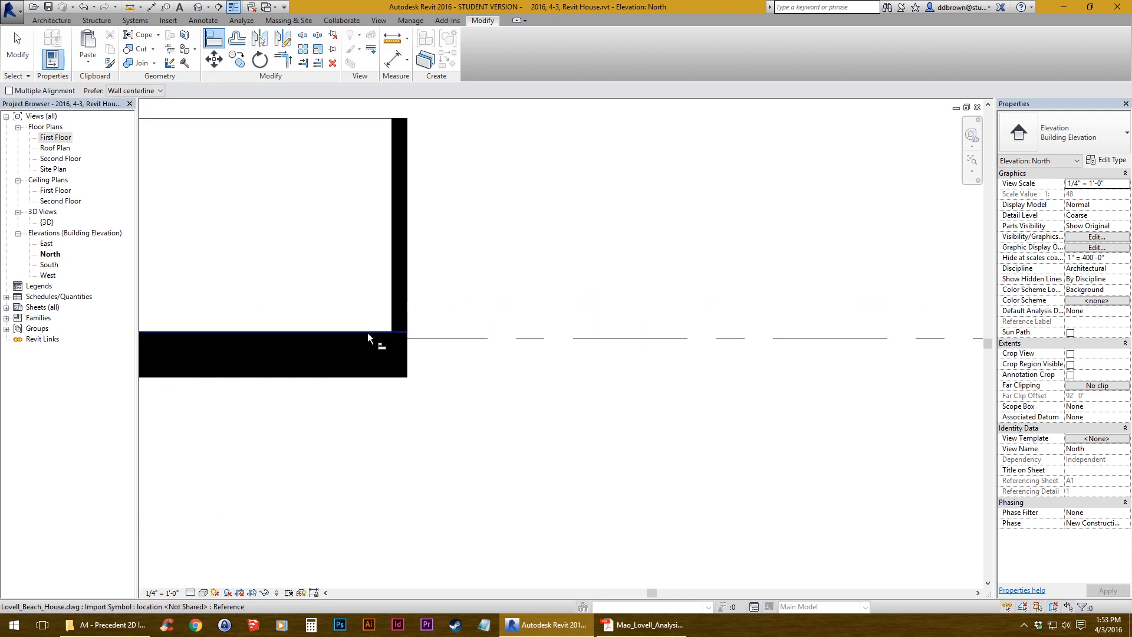
{"action": "left_click", "coordinate": [367, 332]}
{"action": "left_click", "coordinate": [516, 338]}
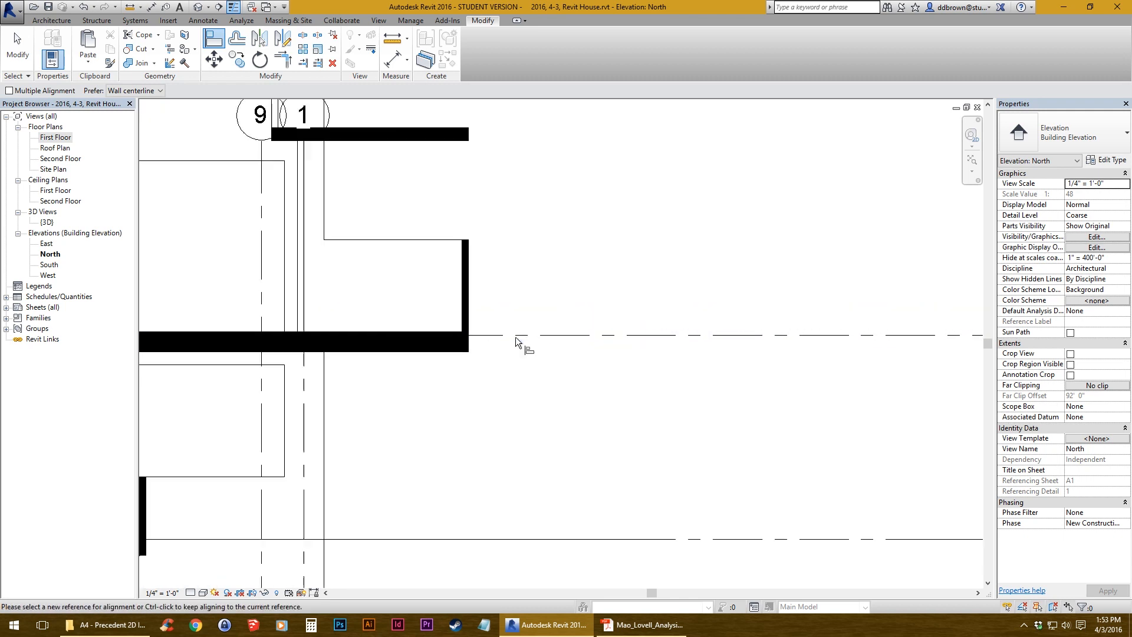
{"action": "scroll", "coordinate": [515, 338], "scroll_direction": "down", "scroll_amount": 3}
{"action": "key", "text": "ctrl+z"}
- Set the base level of the imported Lovell_Beach_House.dwg section to First Floor
{"action": "scroll", "coordinate": [427, 412], "scroll_direction": "down", "scroll_amount": 1}
{"action": "middle_click_drag", "start_coordinate": [427, 412], "coordinate": [657, 335]}
{"action": "scroll", "coordinate": [673, 327], "scroll_direction": "down", "scroll_amount": 1}
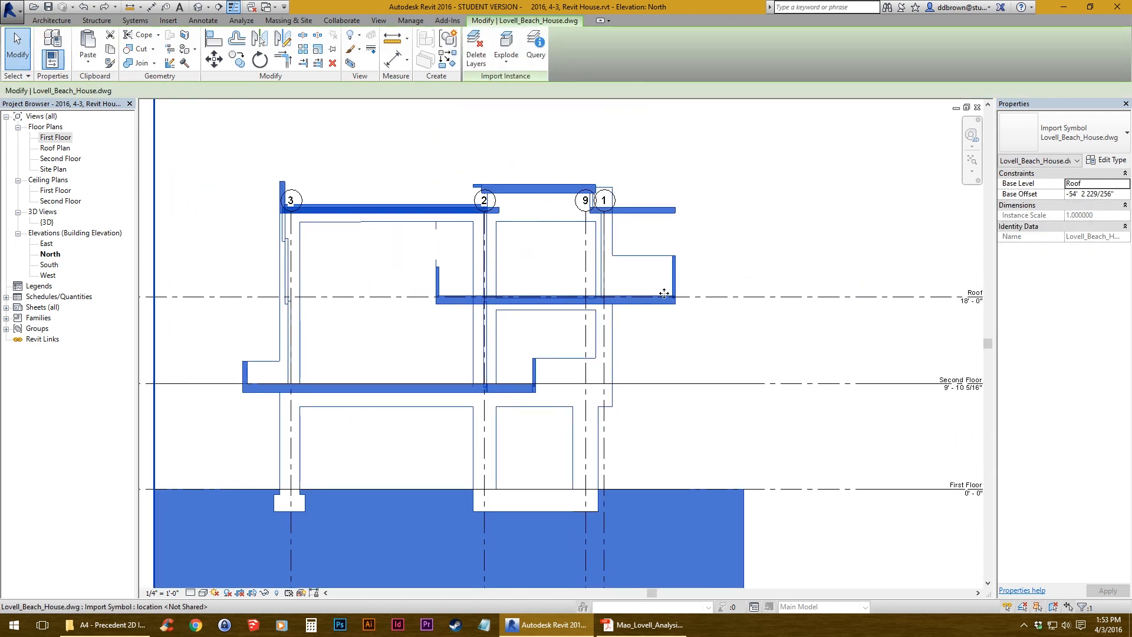
{"action": "middle_click_drag", "start_coordinate": [522, 329], "coordinate": [467, 302]}
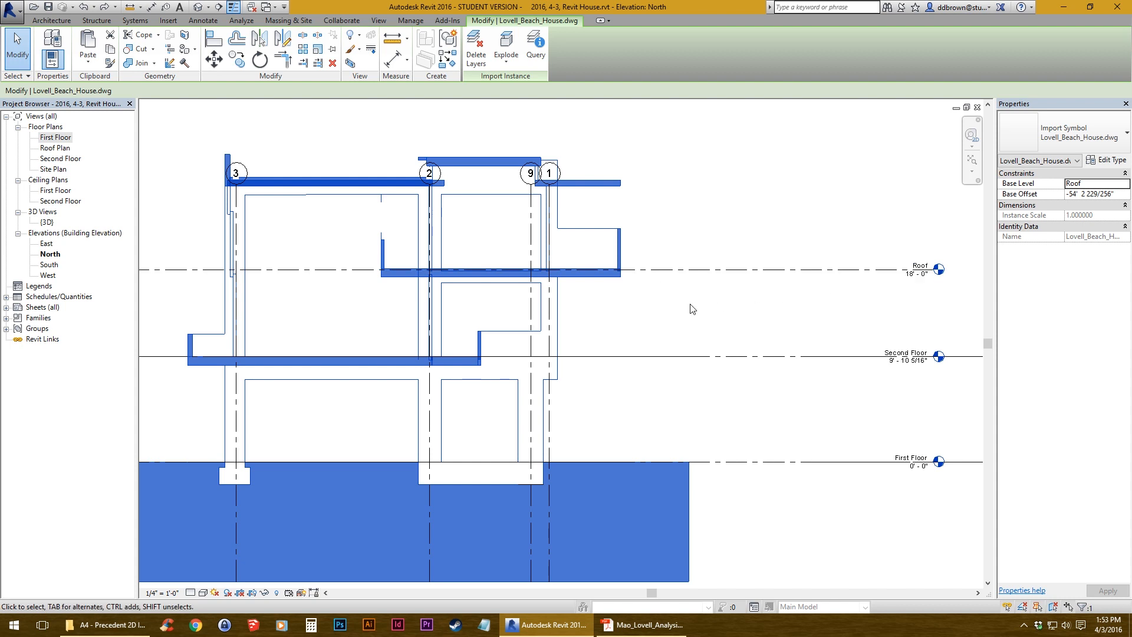
{"action": "middle_click_drag", "start_coordinate": [746, 309], "coordinate": [633, 352]}
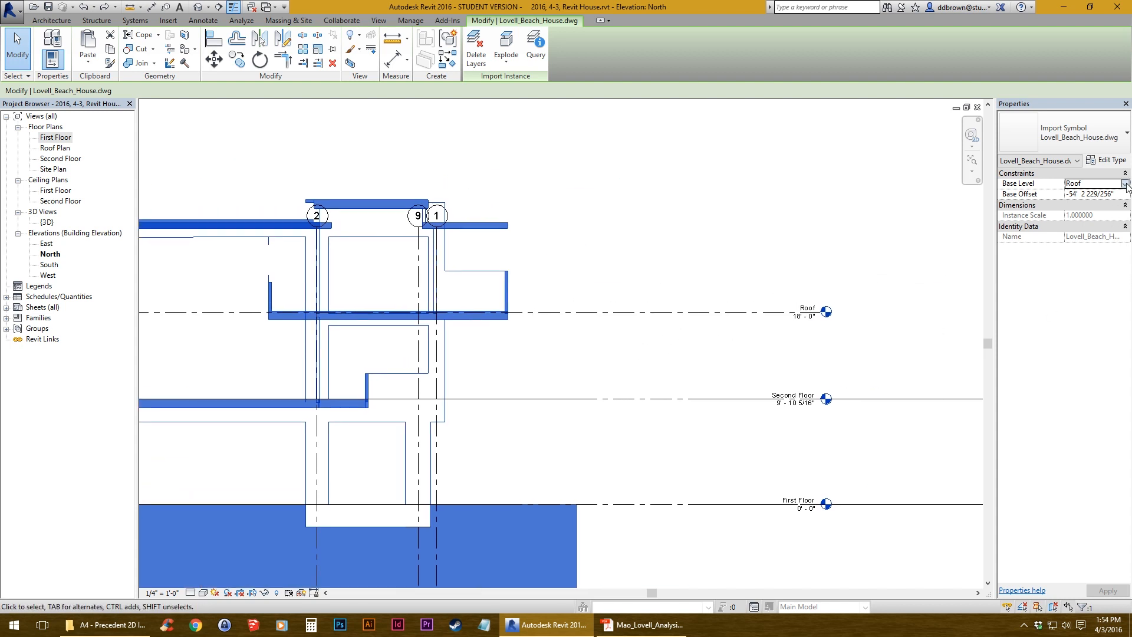
{"action": "left_click", "coordinate": [1126, 184]}
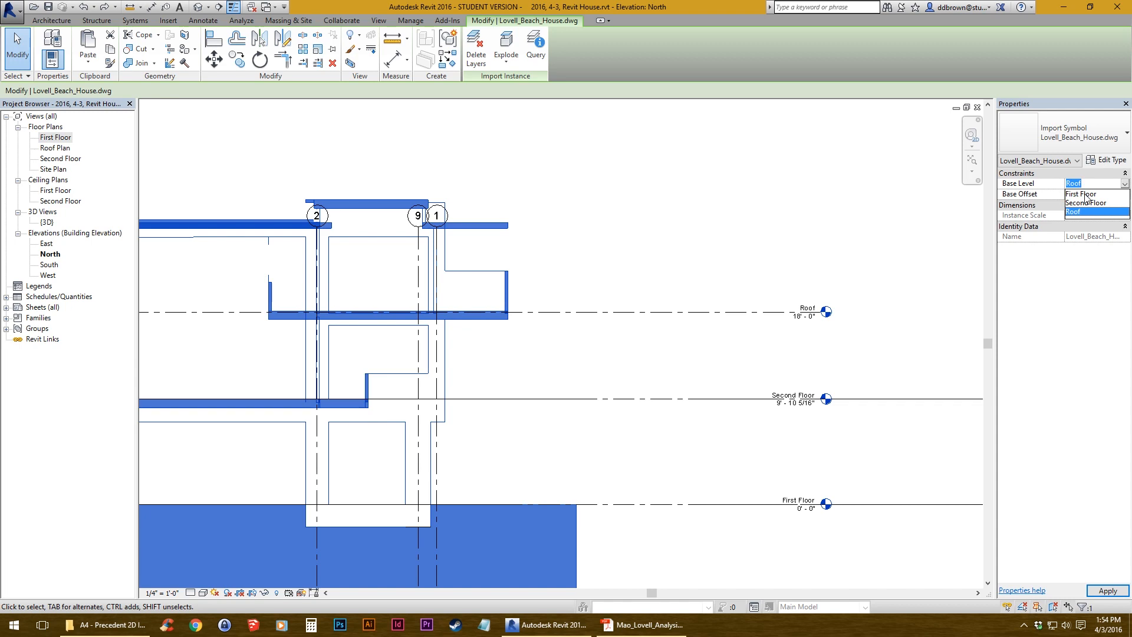
{"action": "left_click", "coordinate": [1086, 195]}
- Realign the top of the shifted section's ground mass to the First Floor level line
{"action": "middle_click_drag", "start_coordinate": [459, 535], "coordinate": [626, 330]}
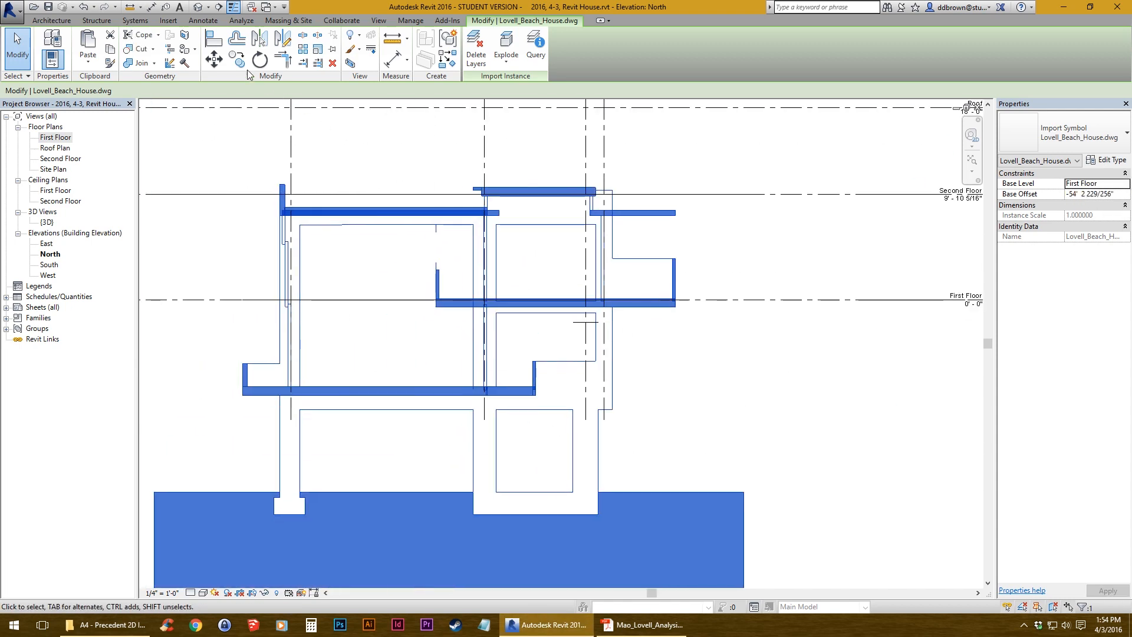
{"action": "left_click", "coordinate": [214, 60]}
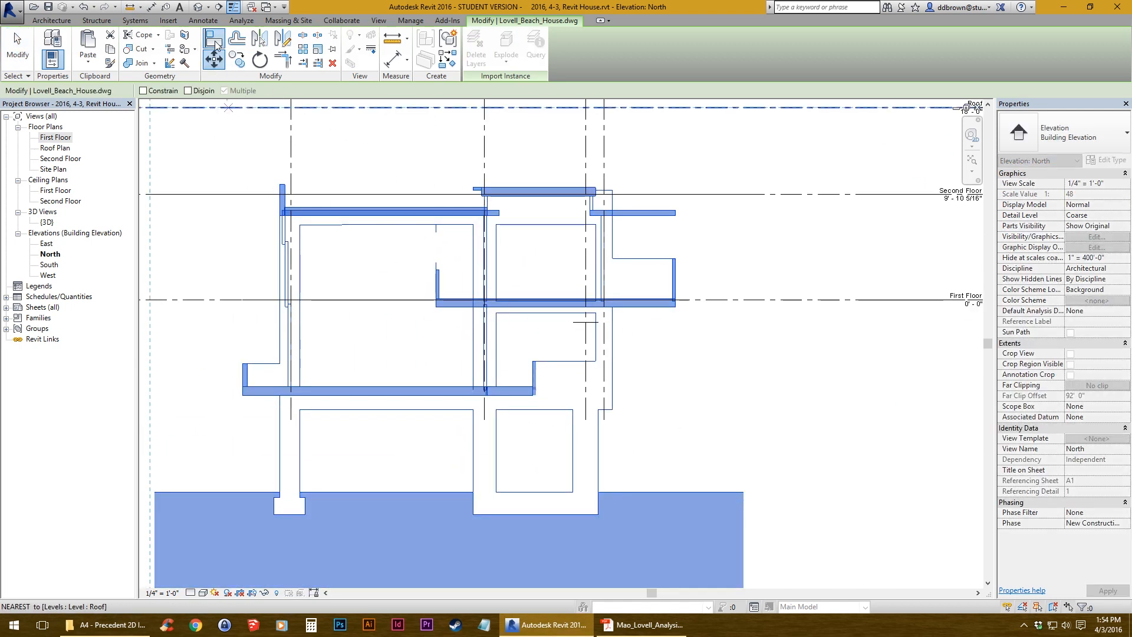
{"action": "left_click", "coordinate": [215, 42]}
{"action": "left_click", "coordinate": [734, 299]}
{"action": "left_click", "coordinate": [718, 492]}
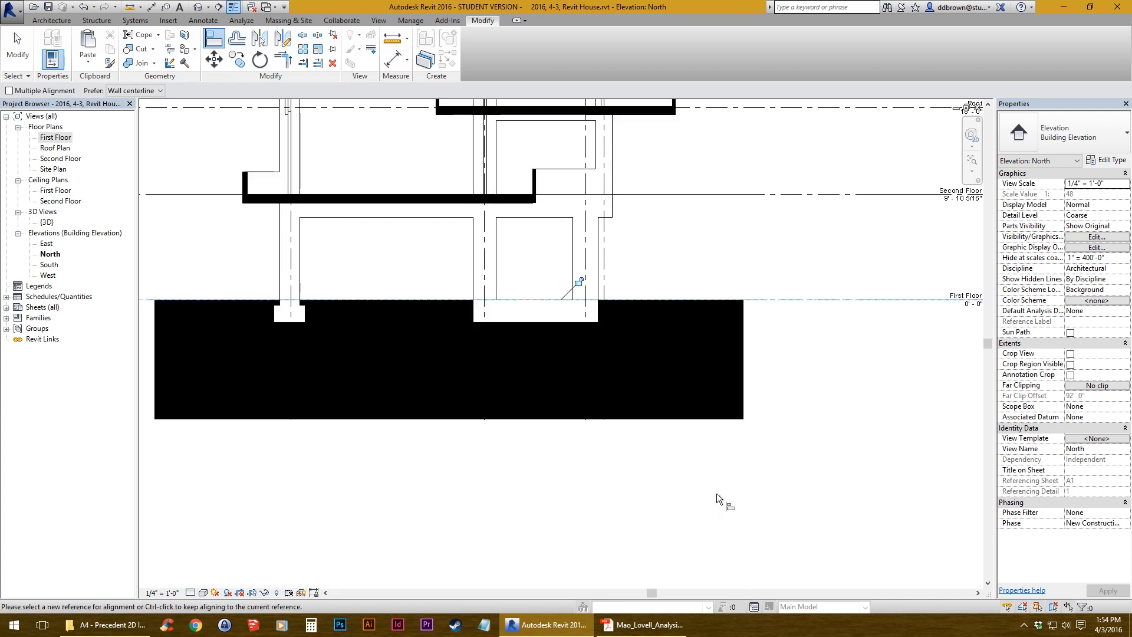
- Align the Roof level to the top of the section's projecting slab above the Second Floor
{"action": "middle_click_drag", "start_coordinate": [687, 283], "coordinate": [672, 453]}
{"action": "scroll", "coordinate": [667, 406], "scroll_direction": "down", "scroll_amount": 1}
{"action": "middle_click_drag", "start_coordinate": [807, 473], "coordinate": [656, 476]}
{"action": "scroll", "coordinate": [655, 477], "scroll_direction": "up", "scroll_amount": 2}
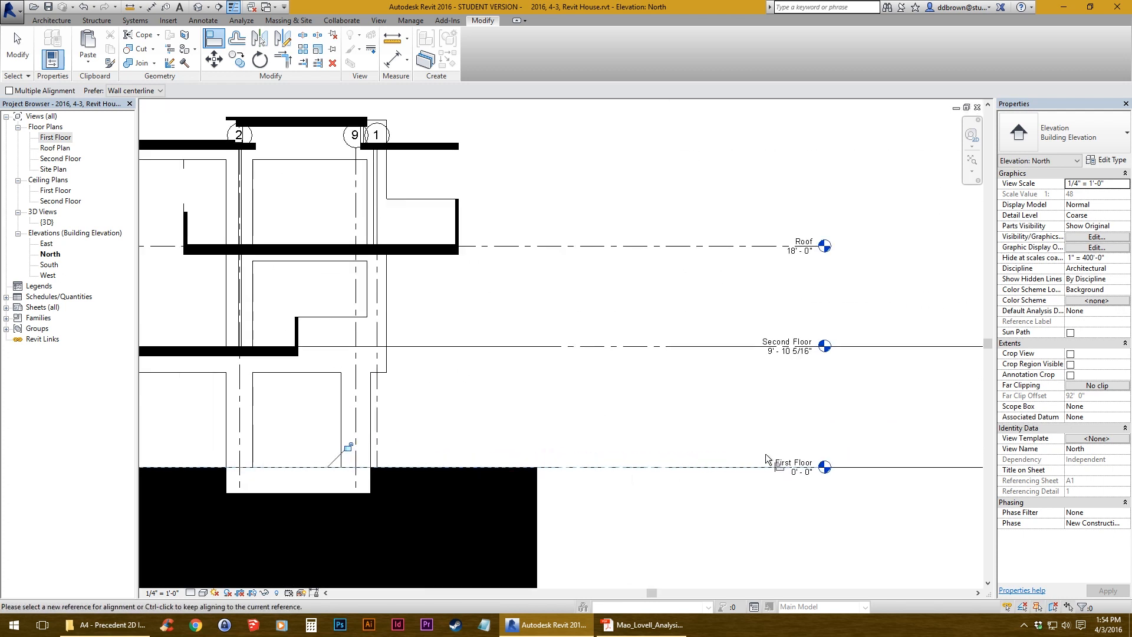
{"action": "middle_click_drag", "start_coordinate": [450, 203], "coordinate": [517, 330]}
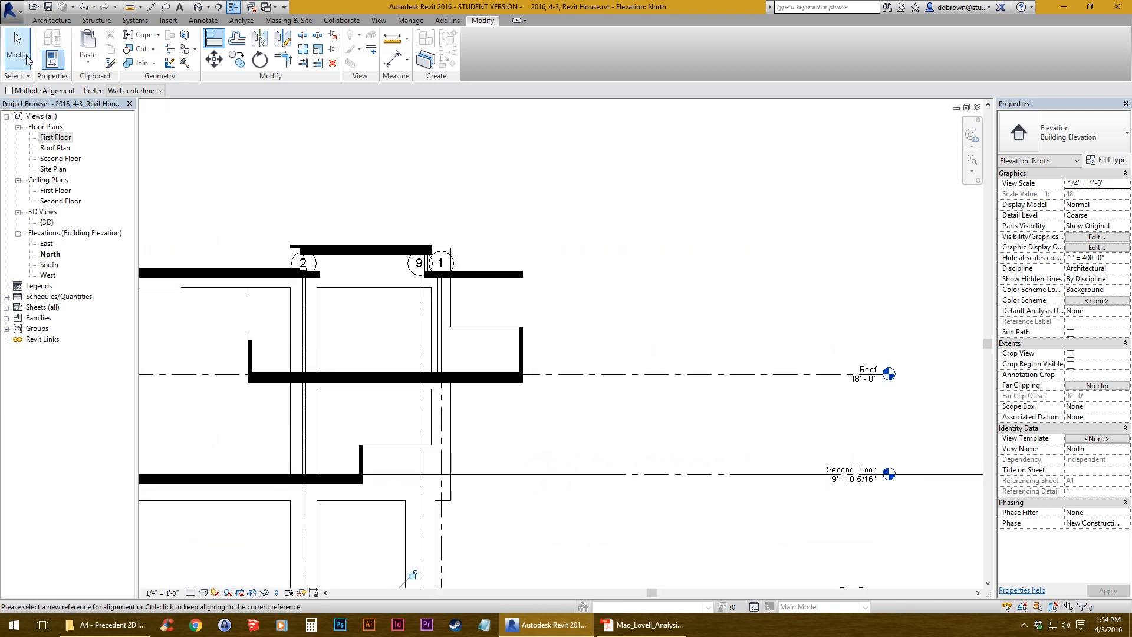
{"action": "scroll", "coordinate": [503, 336], "scroll_direction": "up", "scroll_amount": 1}
{"action": "scroll", "coordinate": [525, 373], "scroll_direction": "up", "scroll_amount": 5}
{"action": "left_click", "coordinate": [502, 398]}
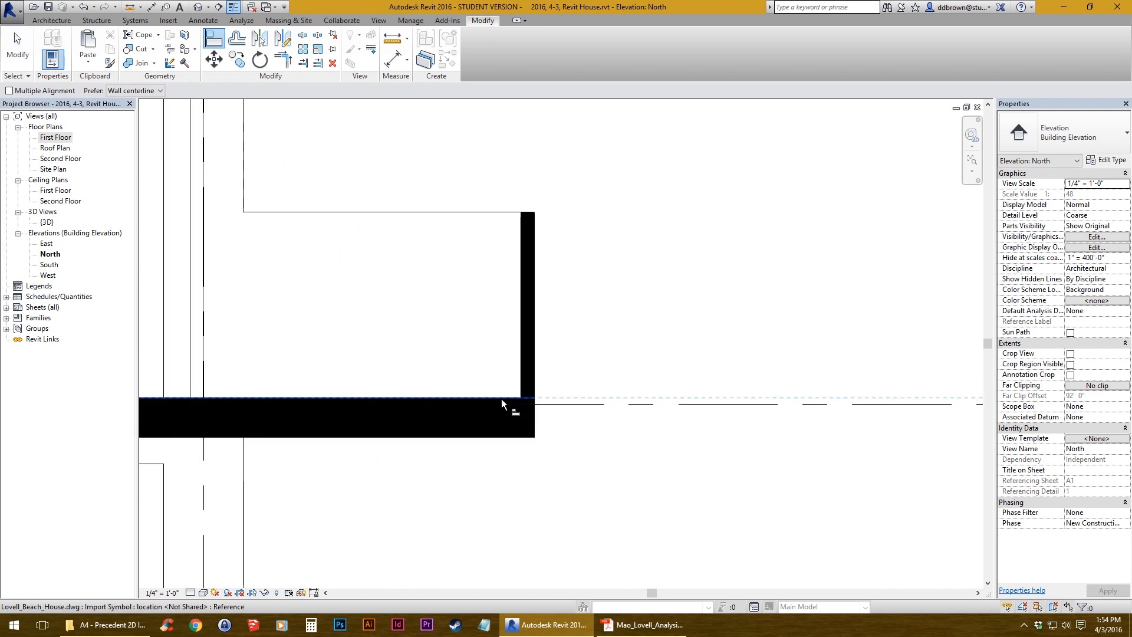
{"action": "left_click", "coordinate": [623, 404]}
{"action": "key", "text": "Escape"}
- Rename the Roof level as Third Floor
{"action": "scroll", "coordinate": [472, 383], "scroll_direction": "down", "scroll_amount": 3}
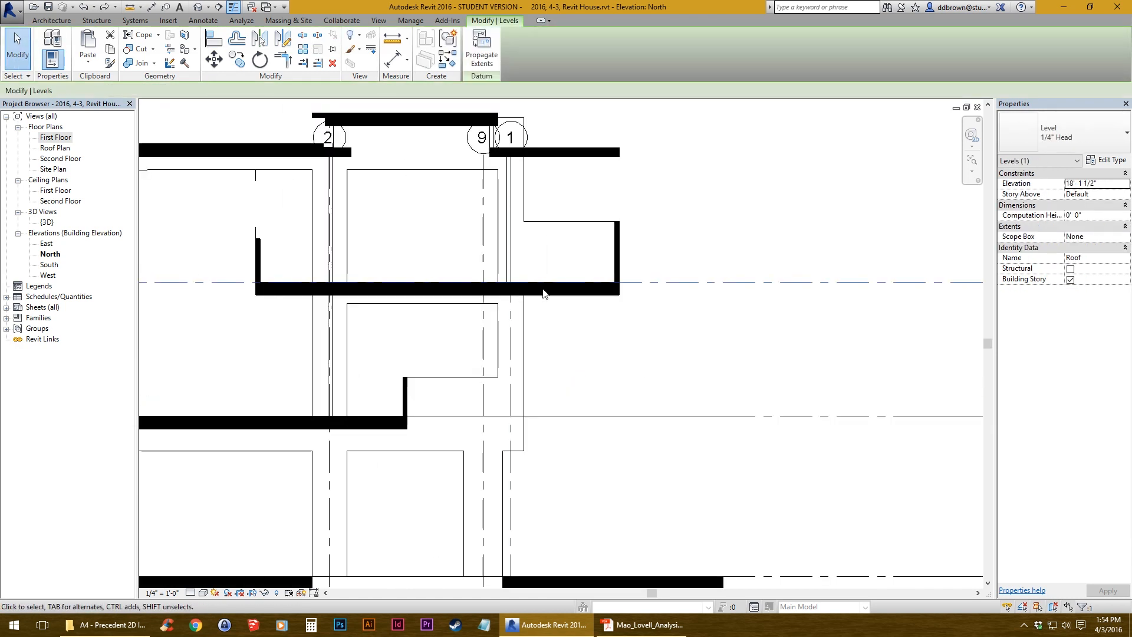
{"action": "middle_click_drag", "start_coordinate": [525, 398], "coordinate": [478, 333]}
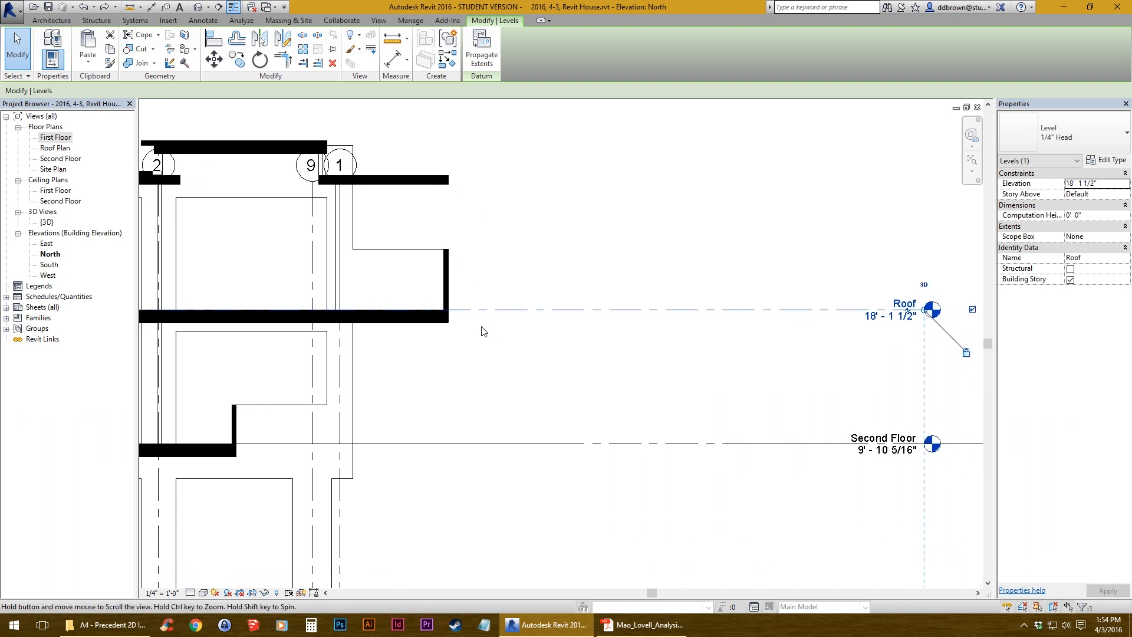
{"action": "middle_click_drag", "start_coordinate": [662, 384], "coordinate": [555, 324]}
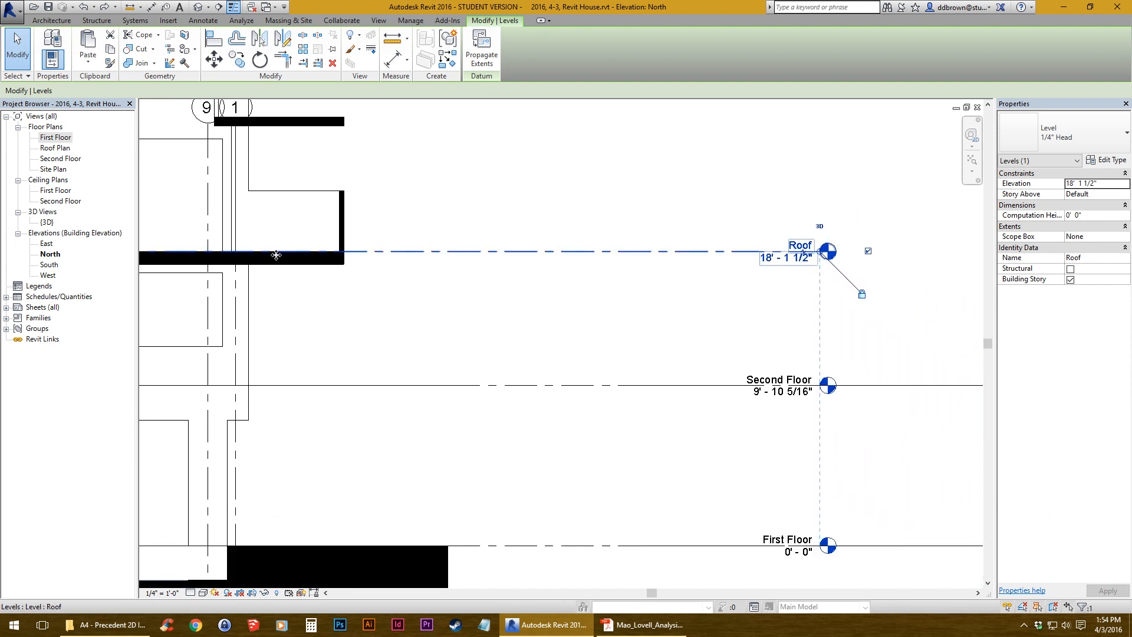
{"action": "middle_click_drag", "start_coordinate": [276, 255], "coordinate": [700, 257]}
{"action": "middle_click_drag", "start_coordinate": [769, 277], "coordinate": [421, 343]}
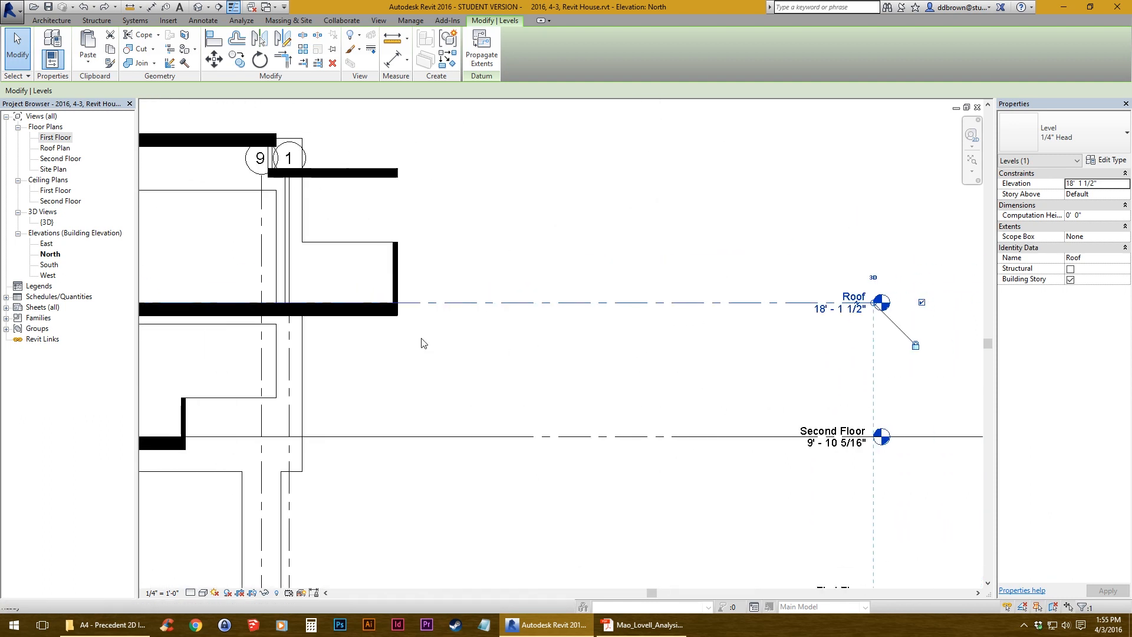
{"action": "middle_click_drag", "start_coordinate": [763, 371], "coordinate": [678, 289]}
{"action": "middle_click_drag", "start_coordinate": [597, 435], "coordinate": [616, 413]}
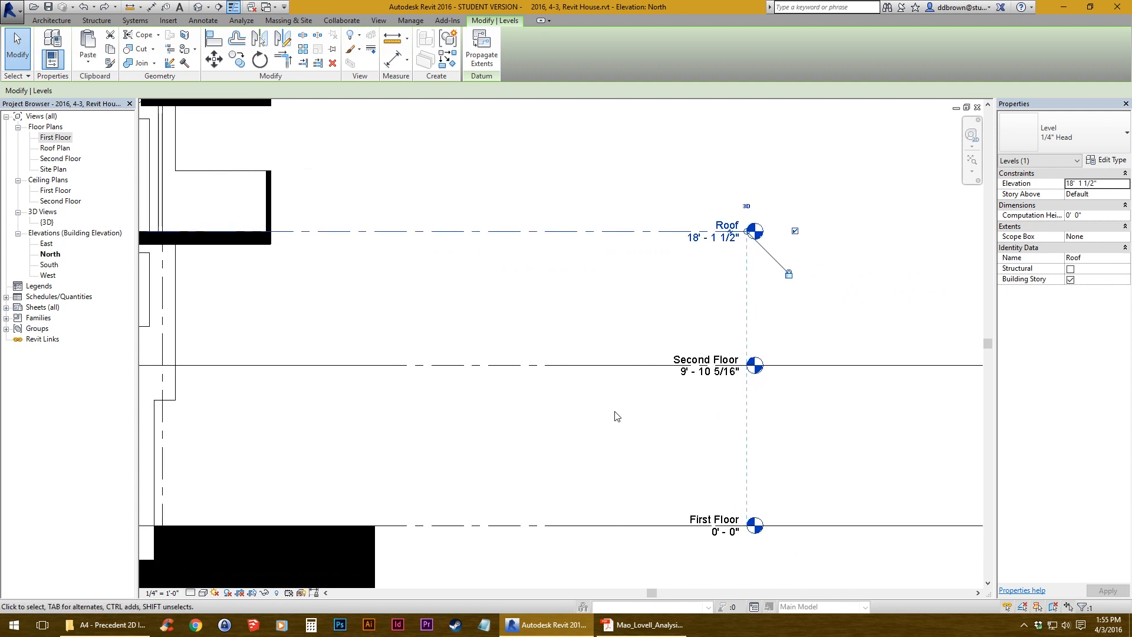
{"action": "left_click", "coordinate": [726, 227]}
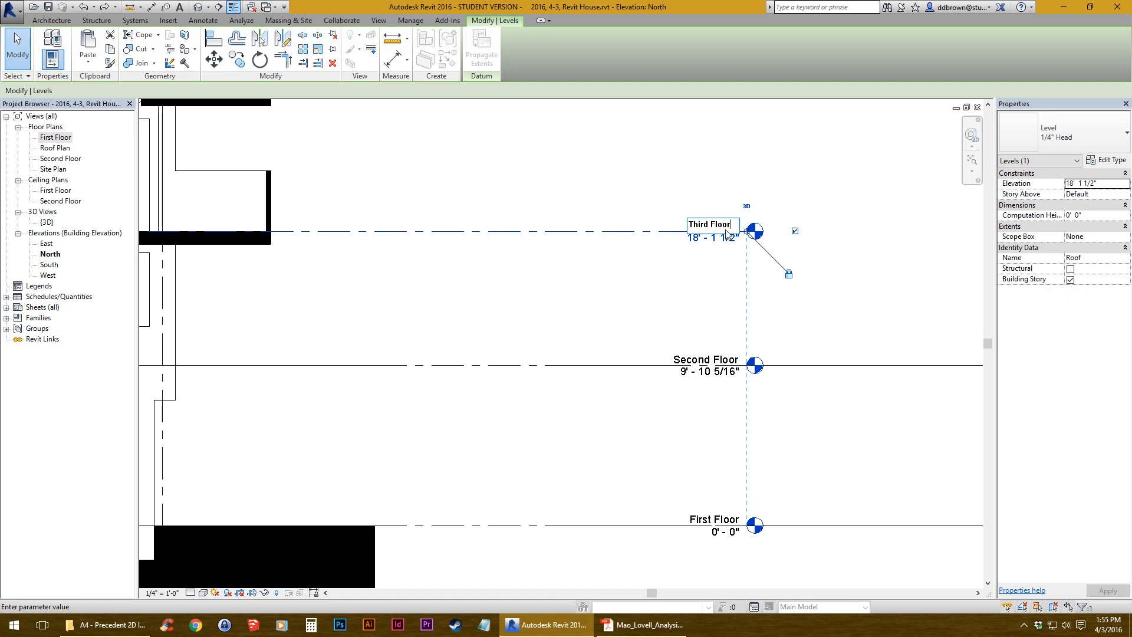
{"action": "left_click", "coordinate": [665, 404]}
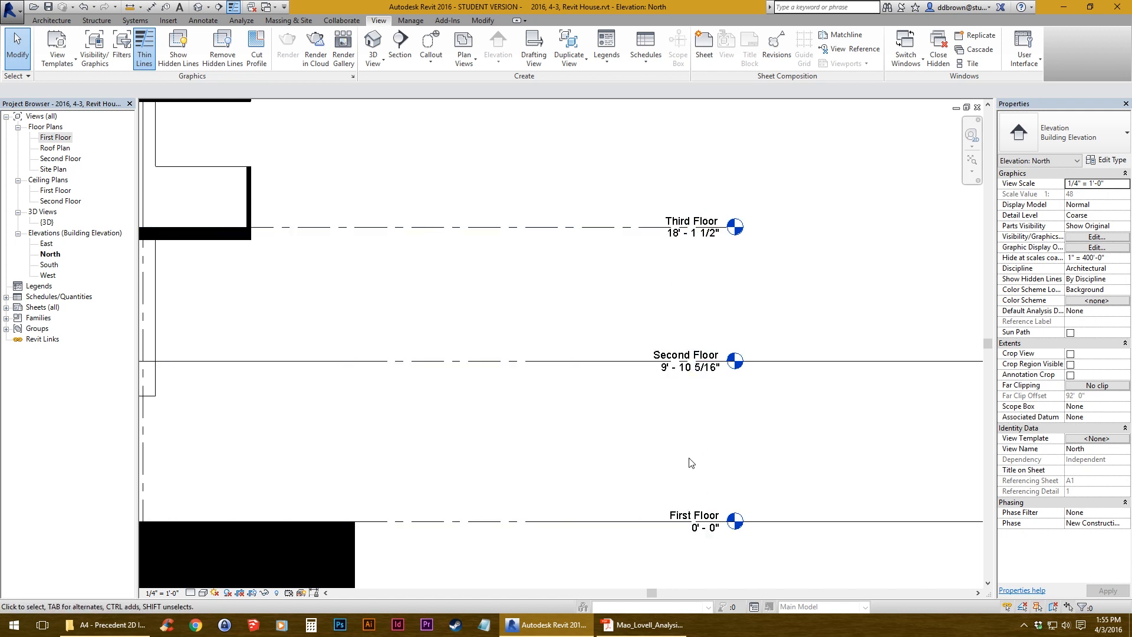
- Rename the First Floor level as 01 Floor and apply the new name to its corresponding views
{"action": "left_click", "coordinate": [58, 139]}
{"action": "left_click", "coordinate": [570, 308]}
{"action": "left_click", "coordinate": [687, 520]}
{"action": "left_click", "coordinate": [690, 516]}
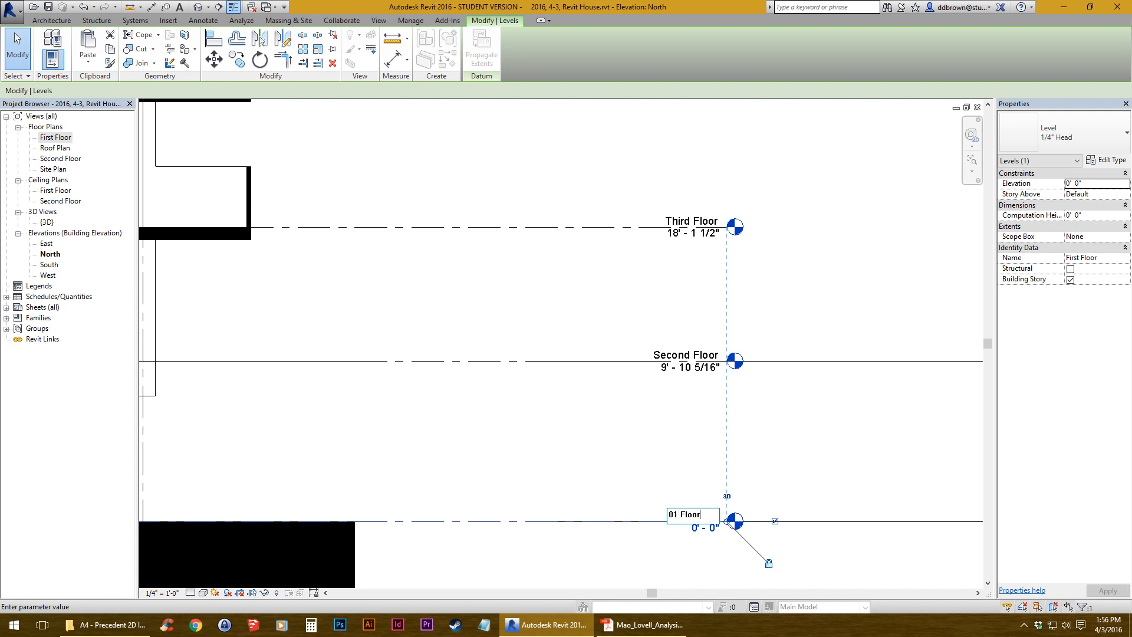
{"action": "key", "text": "Return"}
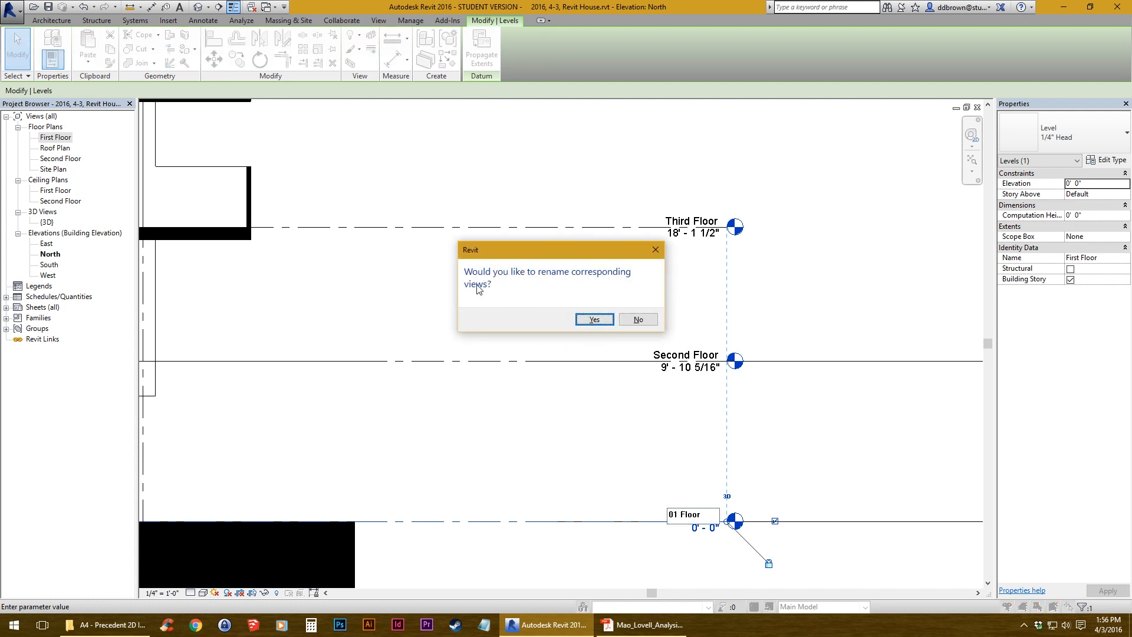
{"action": "left_click", "coordinate": [595, 319]}
{"action": "left_click", "coordinate": [57, 139]}
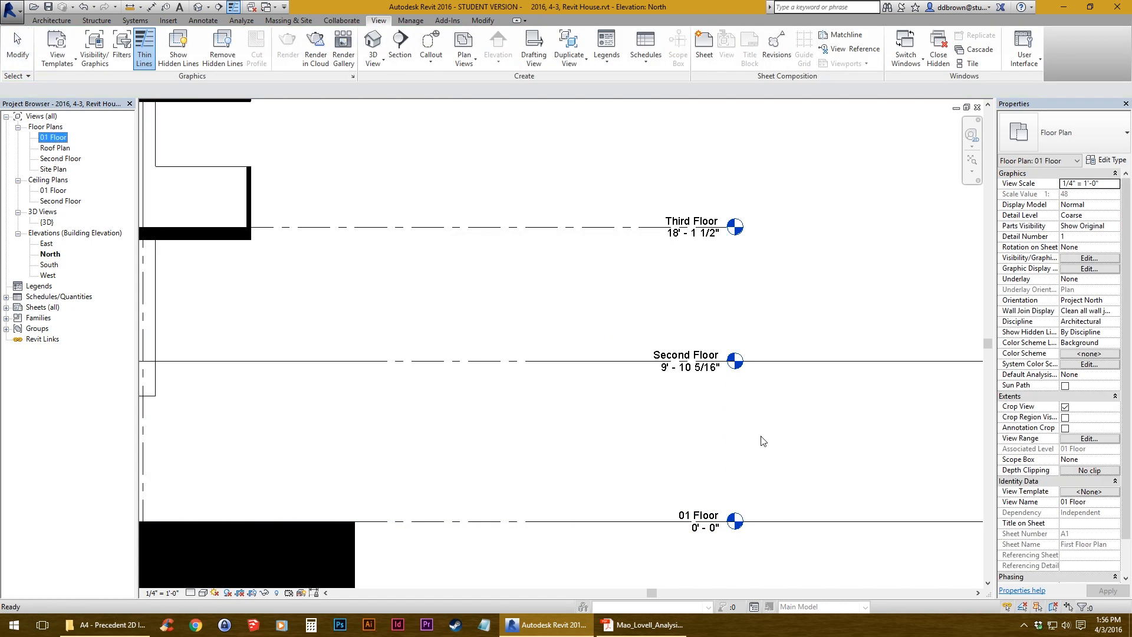
- Rename the Second Floor level as 02 Floor, correcting any misspelling, and apply the new name to its corresponding views
{"action": "left_click", "coordinate": [681, 355]}
{"action": "left_click", "coordinate": [691, 366]}
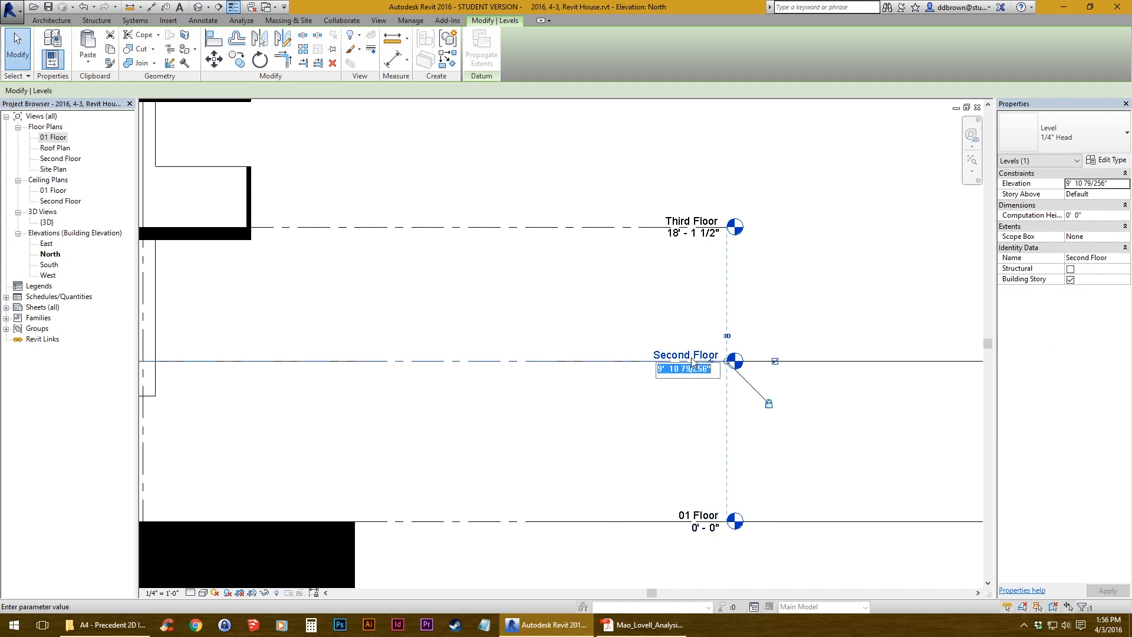
{"action": "scroll", "coordinate": [671, 338], "scroll_direction": "up", "scroll_amount": 3}
{"action": "left_click", "coordinate": [695, 368]}
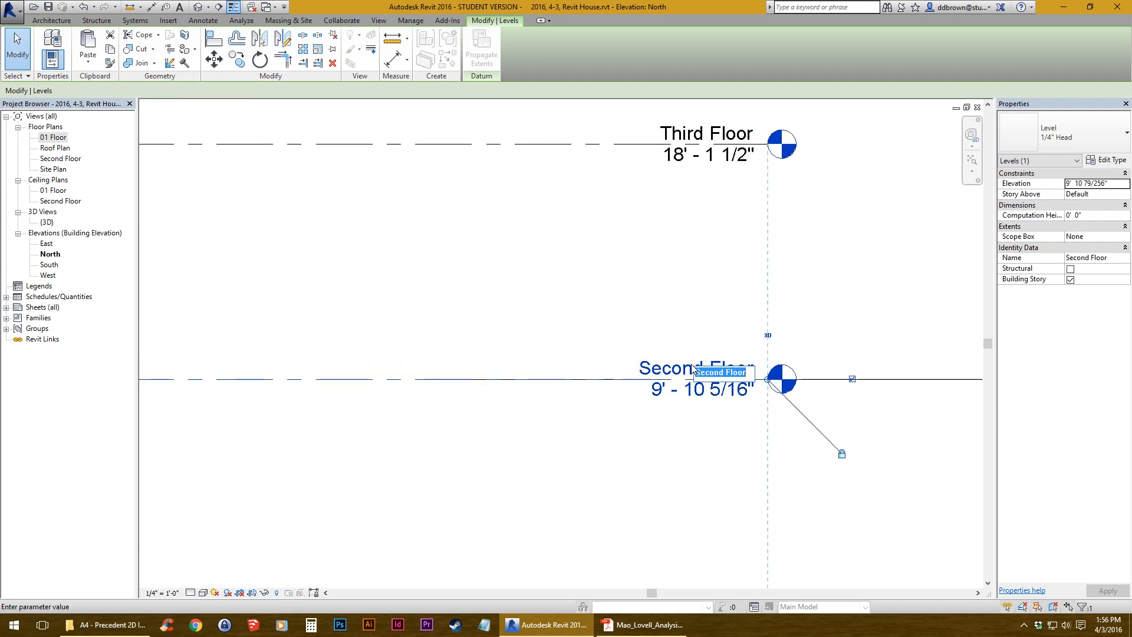
{"action": "type", "text": "02 Floor"}
{"action": "key", "text": "Return"}
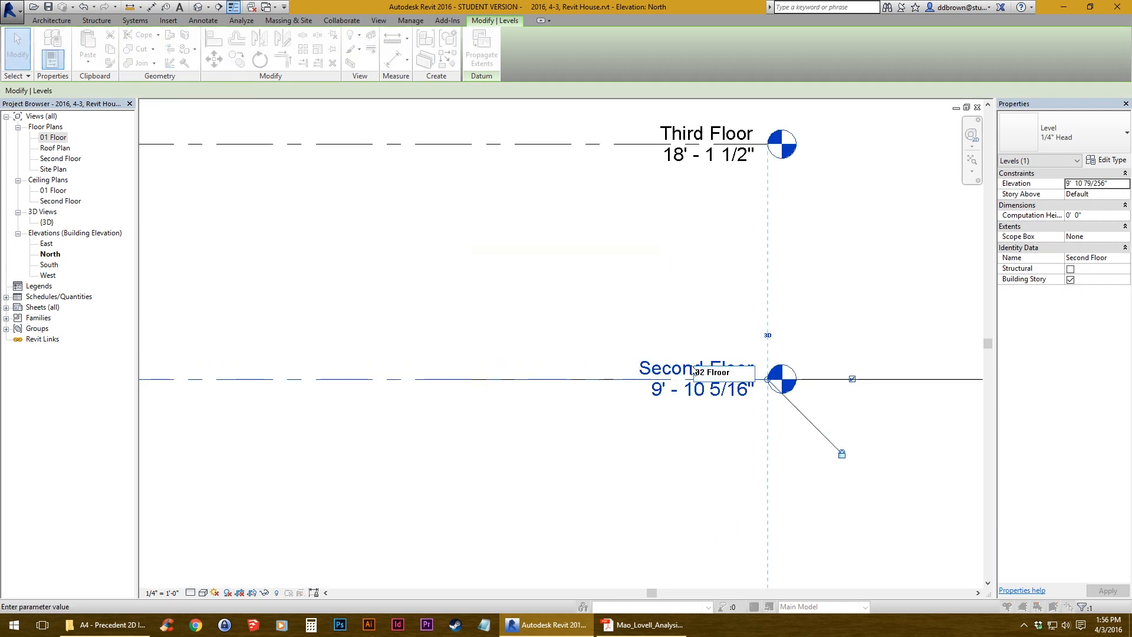
{"action": "left_click", "coordinate": [594, 319]}
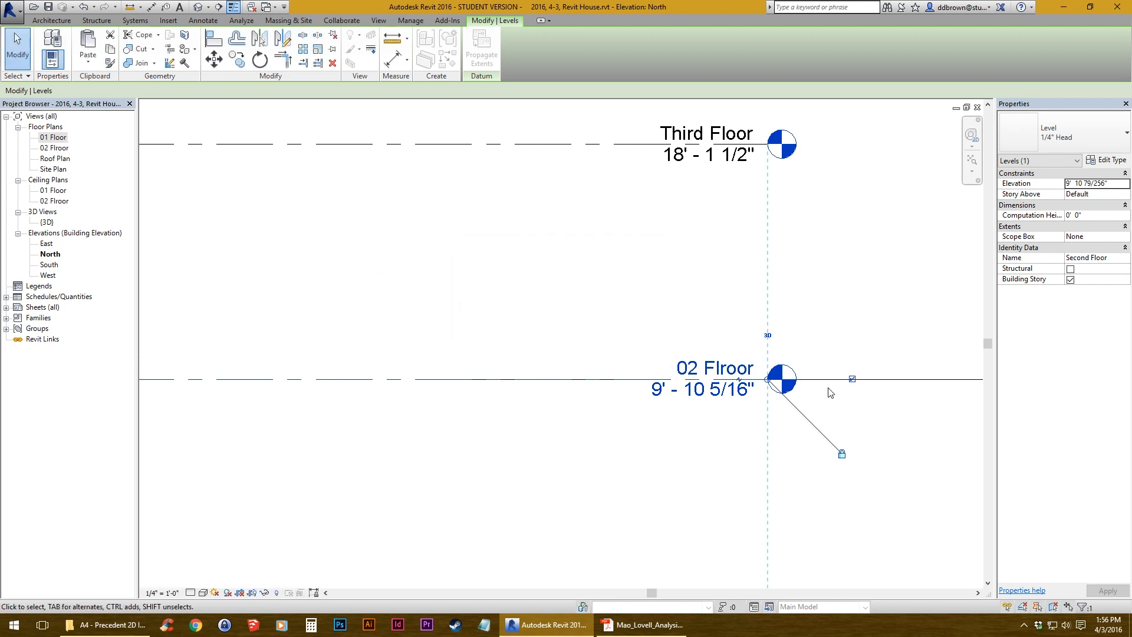
{"action": "left_click", "coordinate": [723, 373]}
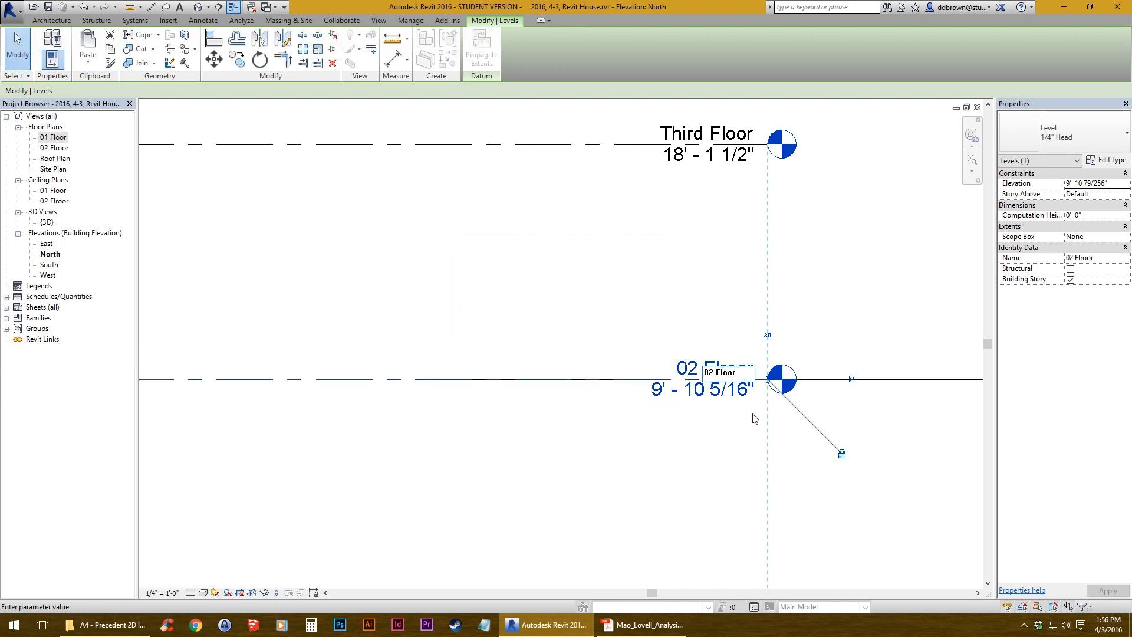
{"action": "key", "text": "Return"}
{"action": "left_click", "coordinate": [611, 319]}
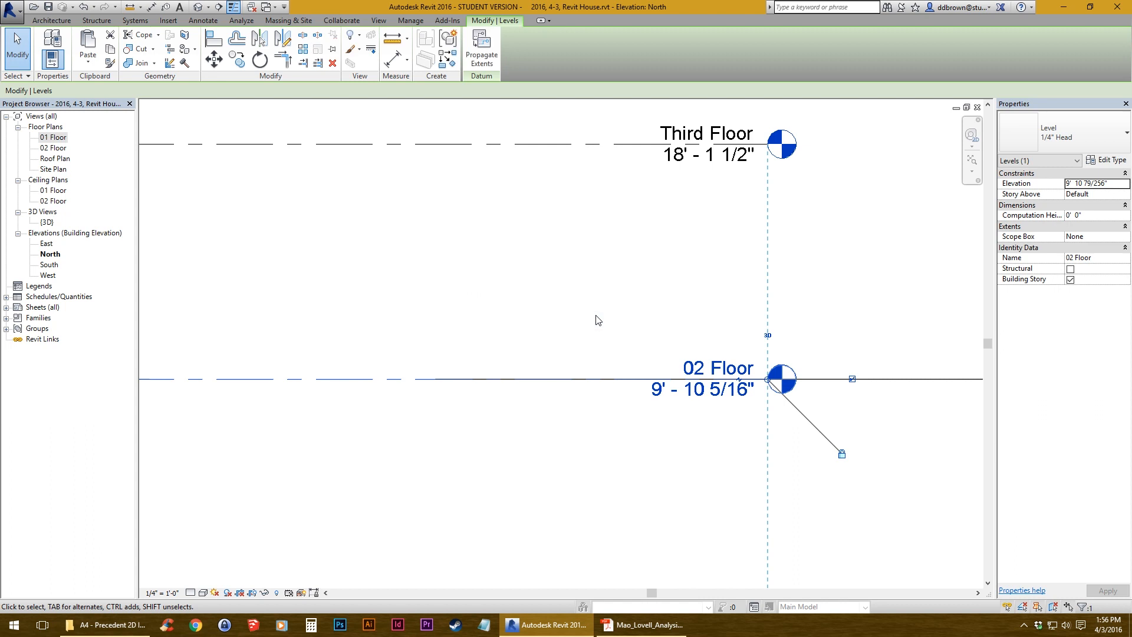
- Rename the Third Floor level as 03 Floor
{"action": "scroll", "coordinate": [596, 318], "scroll_direction": "down", "scroll_amount": 3}
{"action": "left_click", "coordinate": [633, 281]}
{"action": "left_click", "coordinate": [662, 258]}
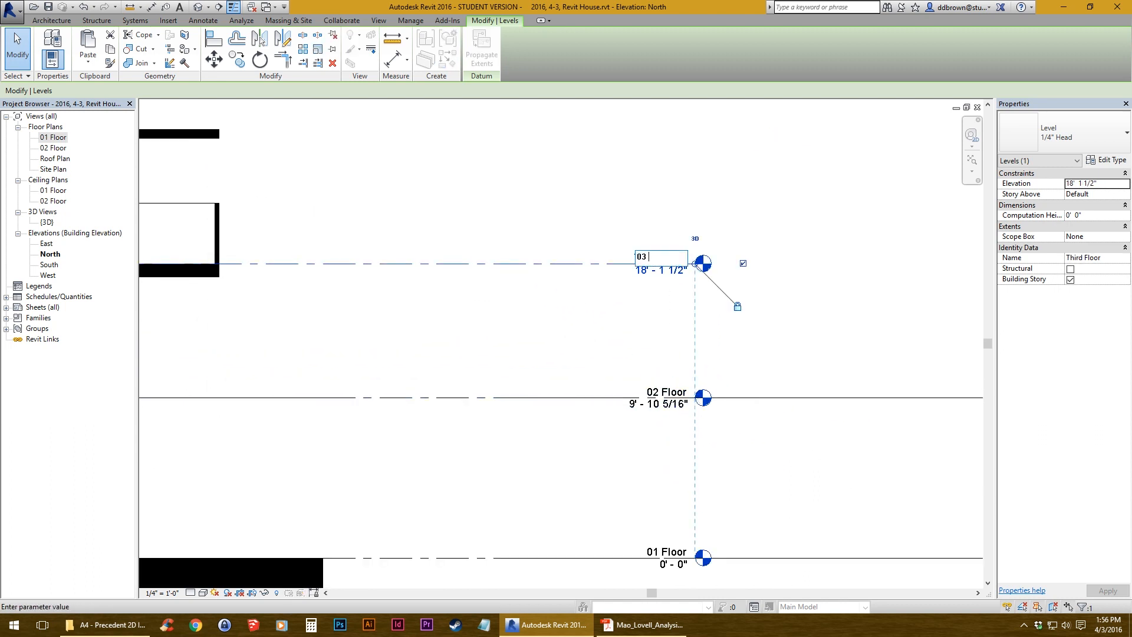
{"action": "type", "text": "03 Floor"}
{"action": "key", "text": "Return"}
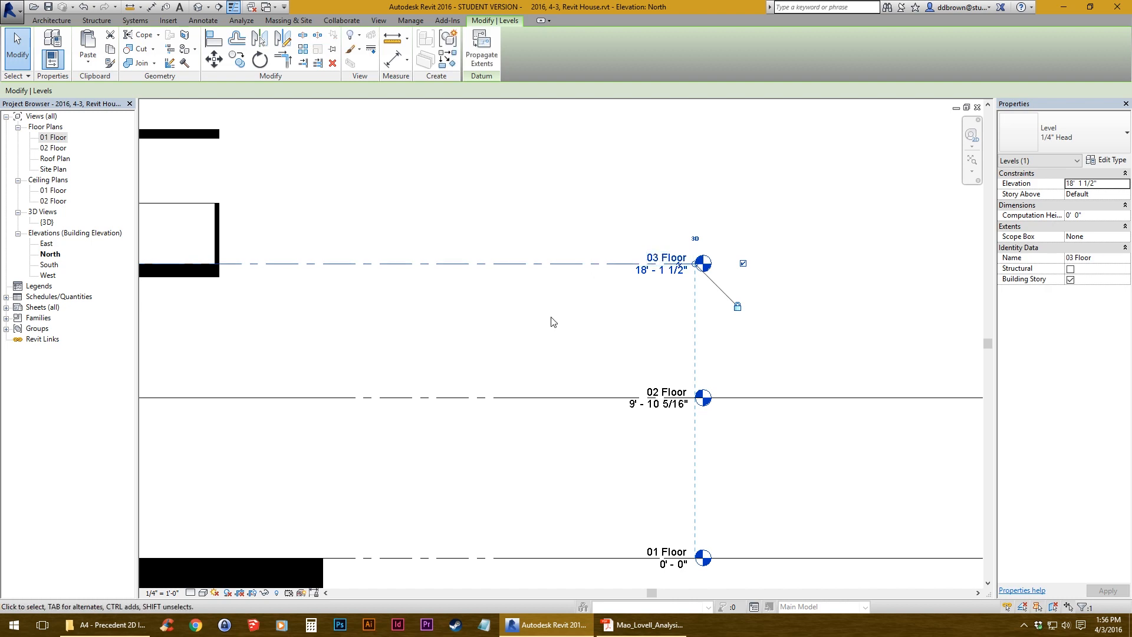
- Open the Roof Plan floor plan view and delete it from the project
{"action": "scroll", "coordinate": [554, 374], "scroll_direction": "up", "scroll_amount": 2}
{"action": "scroll", "coordinate": [699, 310], "scroll_direction": "down", "scroll_amount": 2}
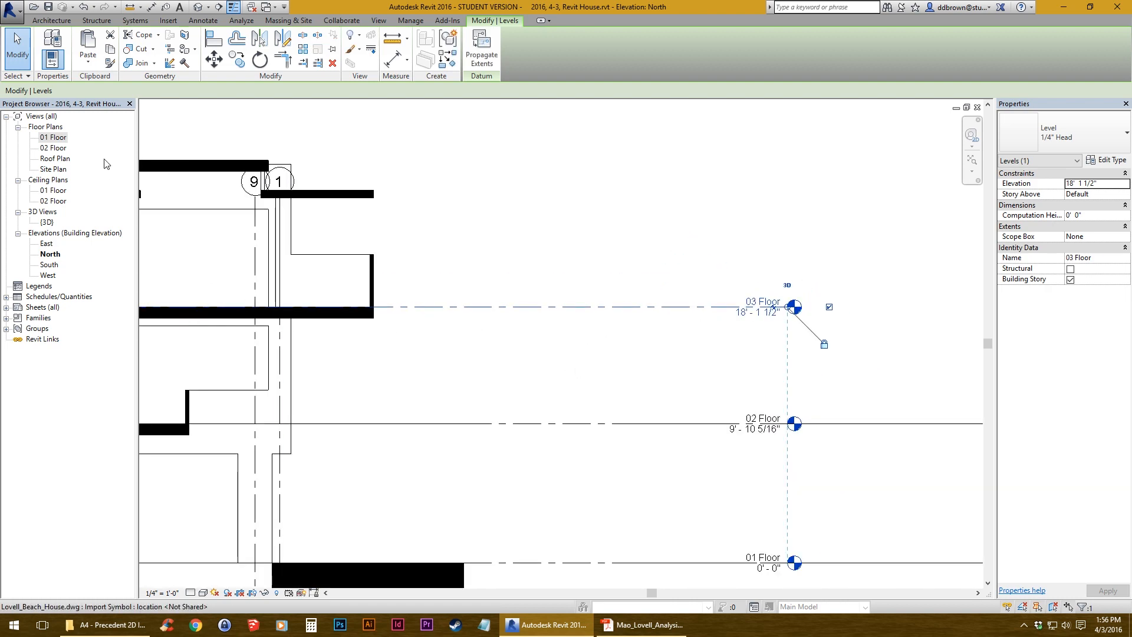
{"action": "double_click", "coordinate": [56, 159]}
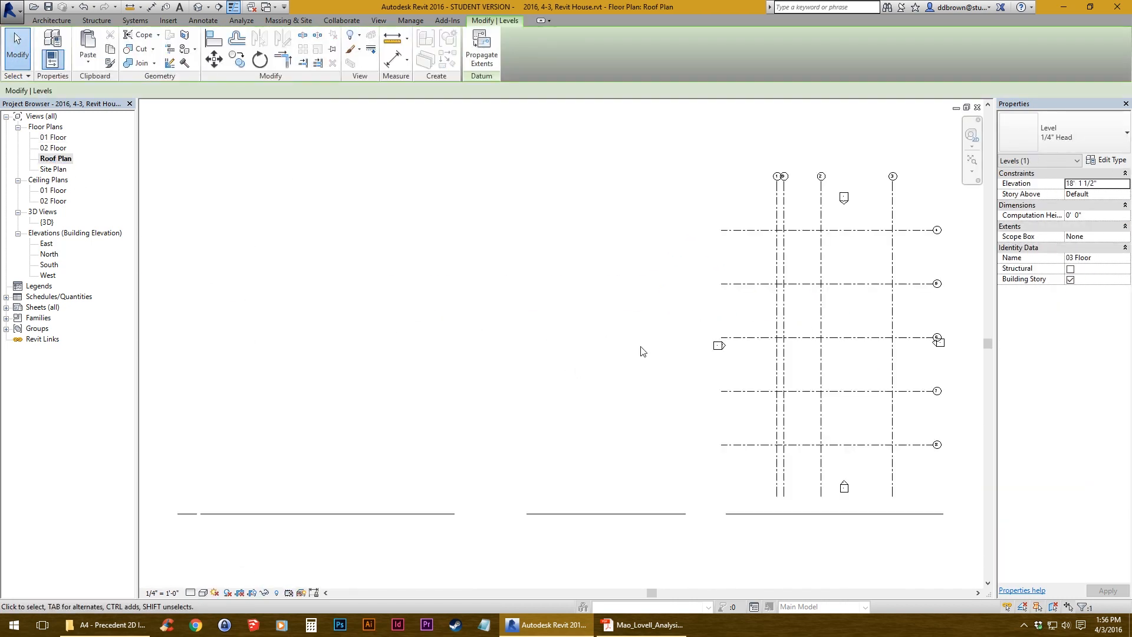
{"action": "middle_click_drag", "start_coordinate": [641, 347], "coordinate": [561, 349]}
{"action": "right_click", "coordinate": [65, 159]}
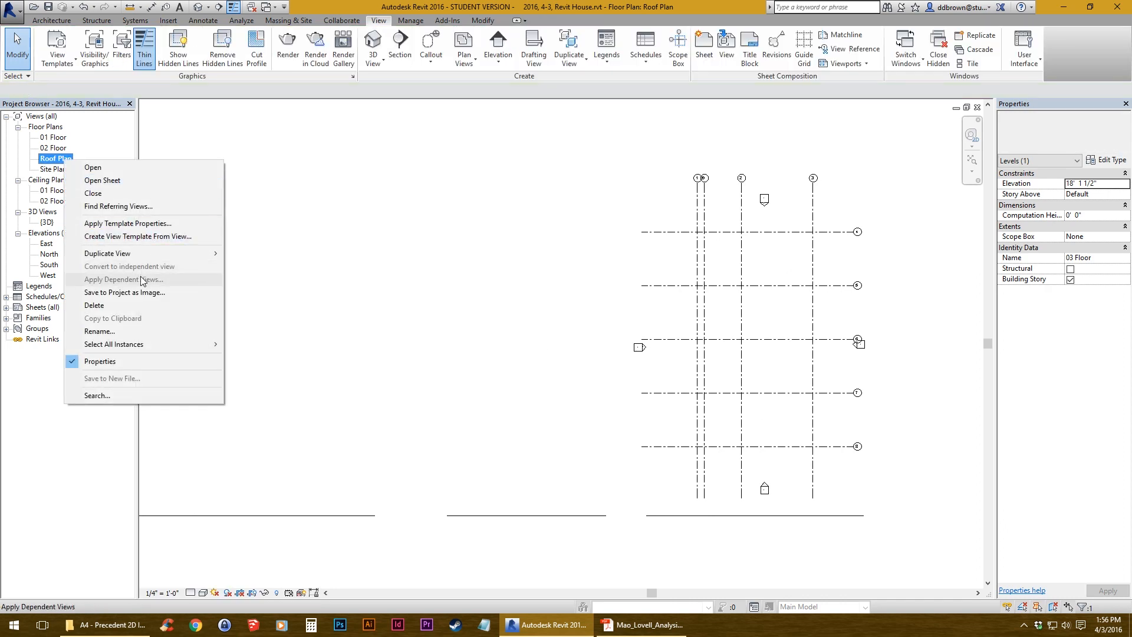
{"action": "left_click", "coordinate": [95, 305]}
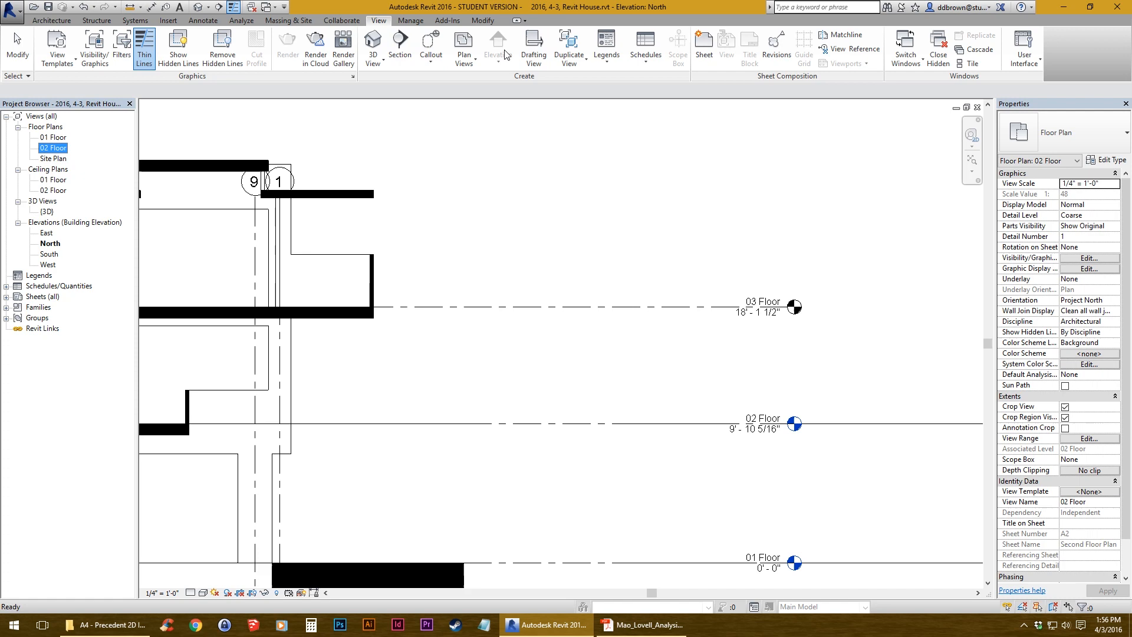
- Create a new floor plan view for the 03 Floor level
{"action": "left_click", "coordinate": [464, 51]}
{"action": "left_click", "coordinate": [490, 77]}
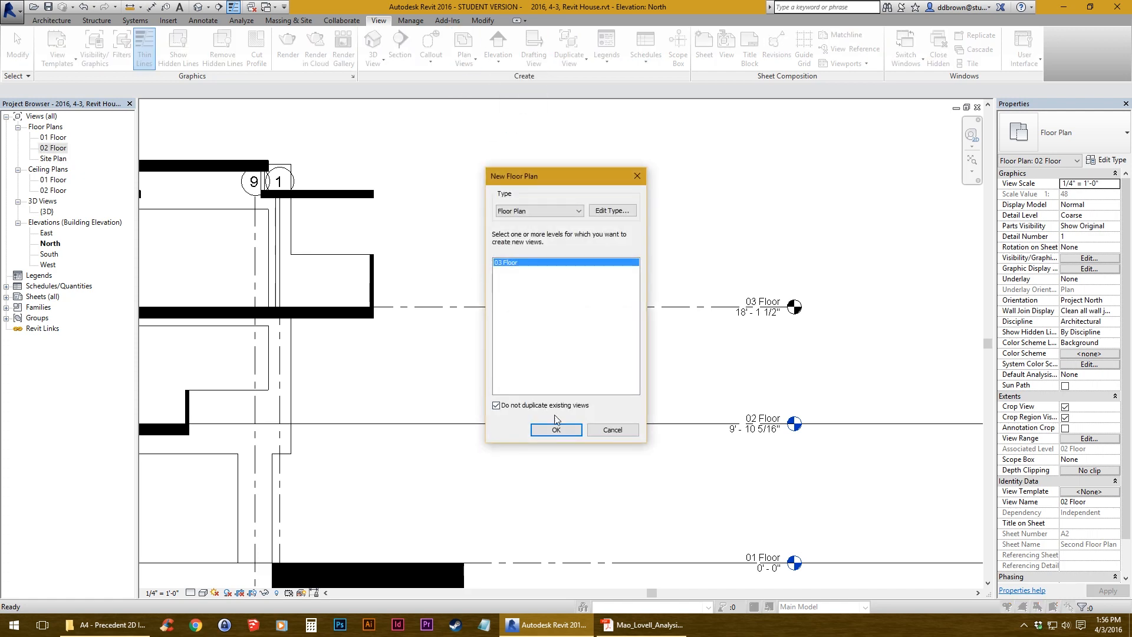
{"action": "left_click", "coordinate": [556, 430]}
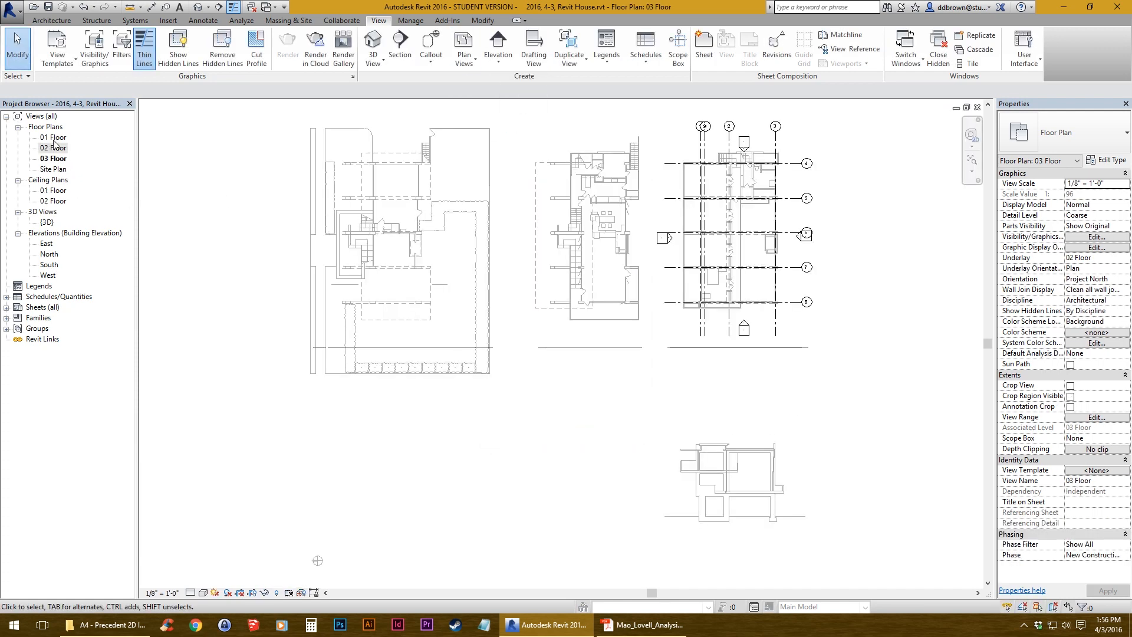
- View the 01 Floor plan and return to the North elevation
{"action": "double_click", "coordinate": [55, 137]}
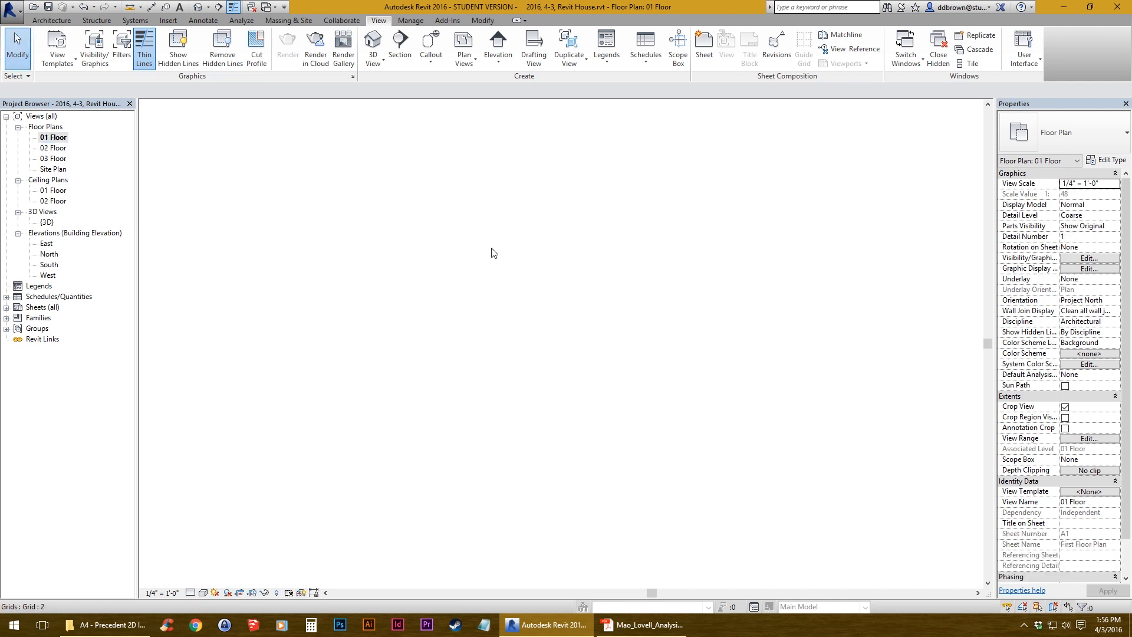
{"action": "double_click", "coordinate": [49, 254]}
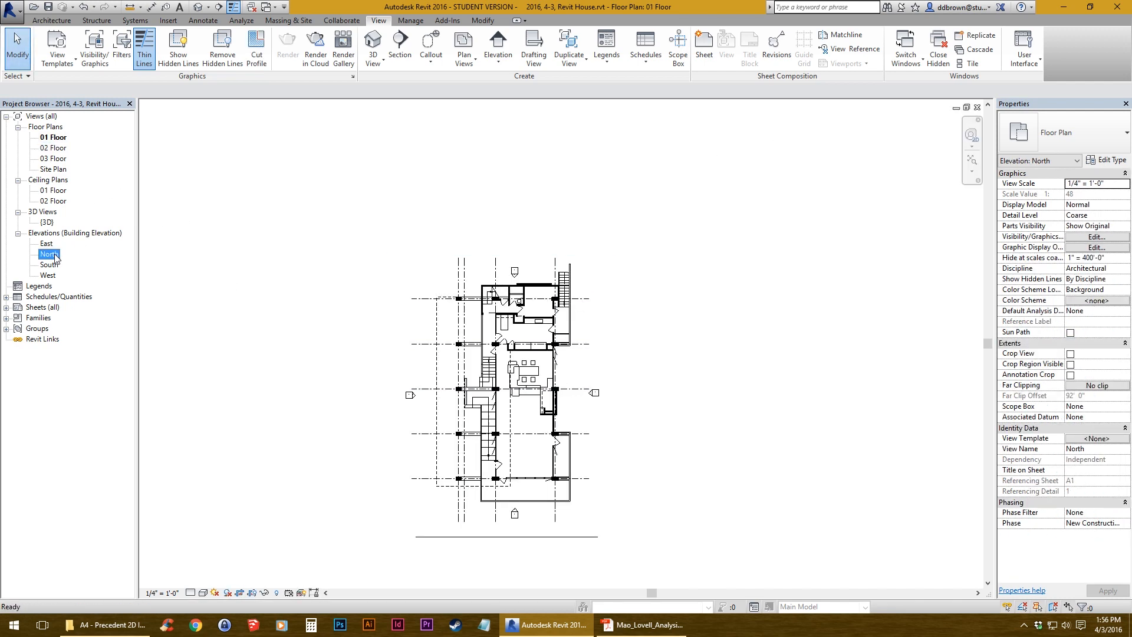
{"action": "scroll", "coordinate": [519, 360], "scroll_direction": "down", "scroll_amount": 2}
{"action": "scroll", "coordinate": [495, 366], "scroll_direction": "up", "scroll_amount": 2}
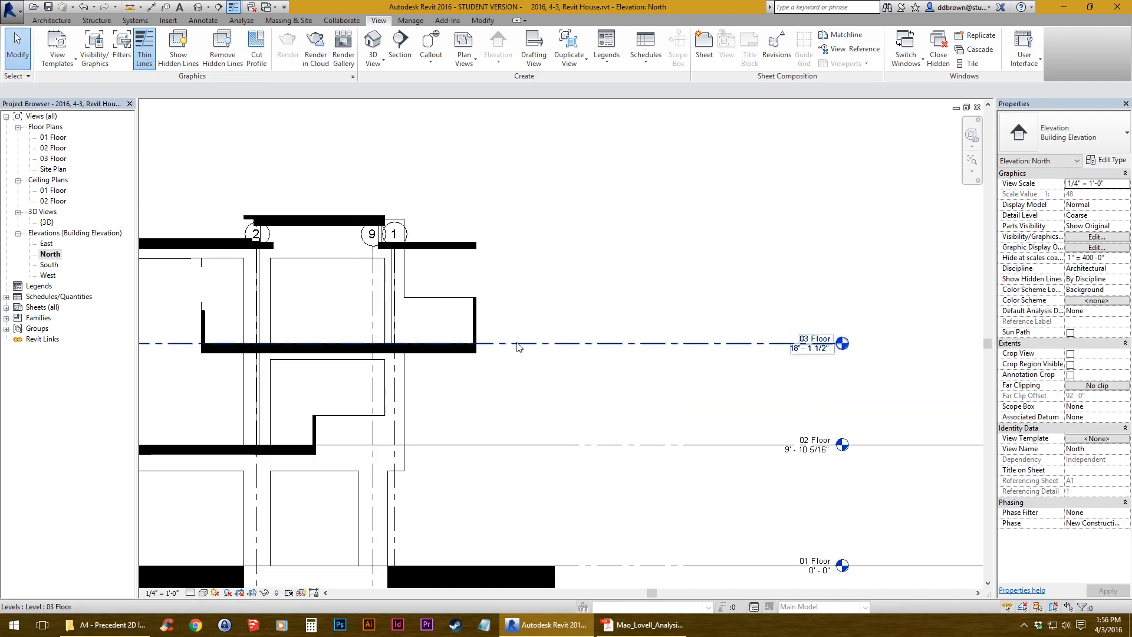
- Copy the 03 Floor level up to the top of the section's projecting roof slab beside grid 1
{"action": "left_click", "coordinate": [503, 340]}
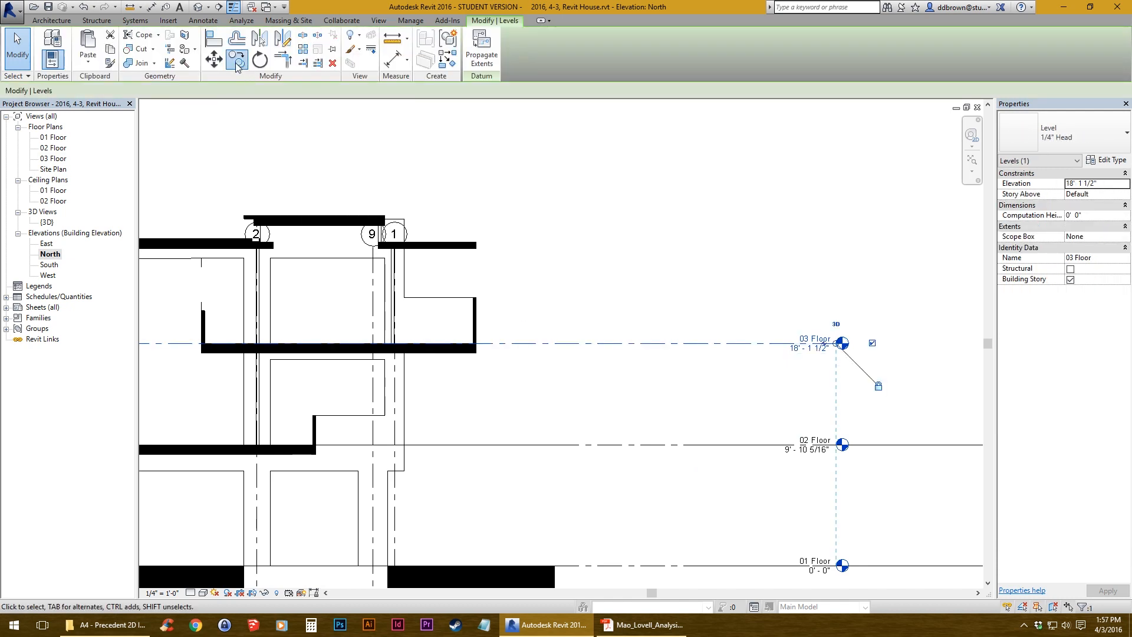
{"action": "left_click", "coordinate": [237, 59]}
{"action": "scroll", "coordinate": [554, 412], "scroll_direction": "up", "scroll_amount": 2}
{"action": "scroll", "coordinate": [555, 412], "scroll_direction": "down", "scroll_amount": 3}
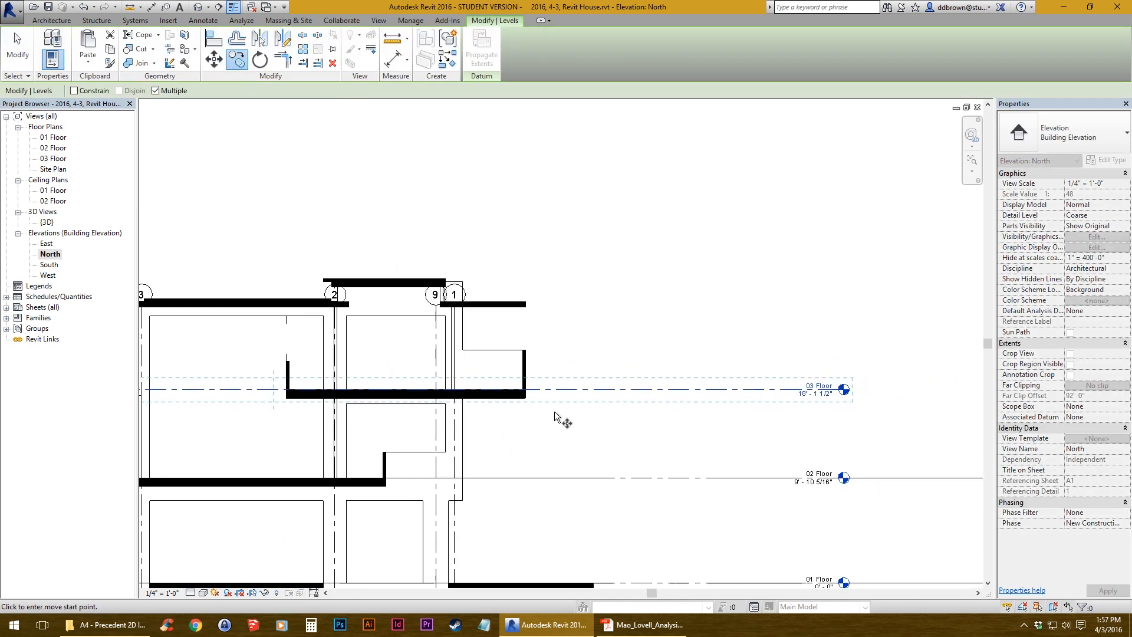
{"action": "scroll", "coordinate": [554, 411], "scroll_direction": "up", "scroll_amount": 3}
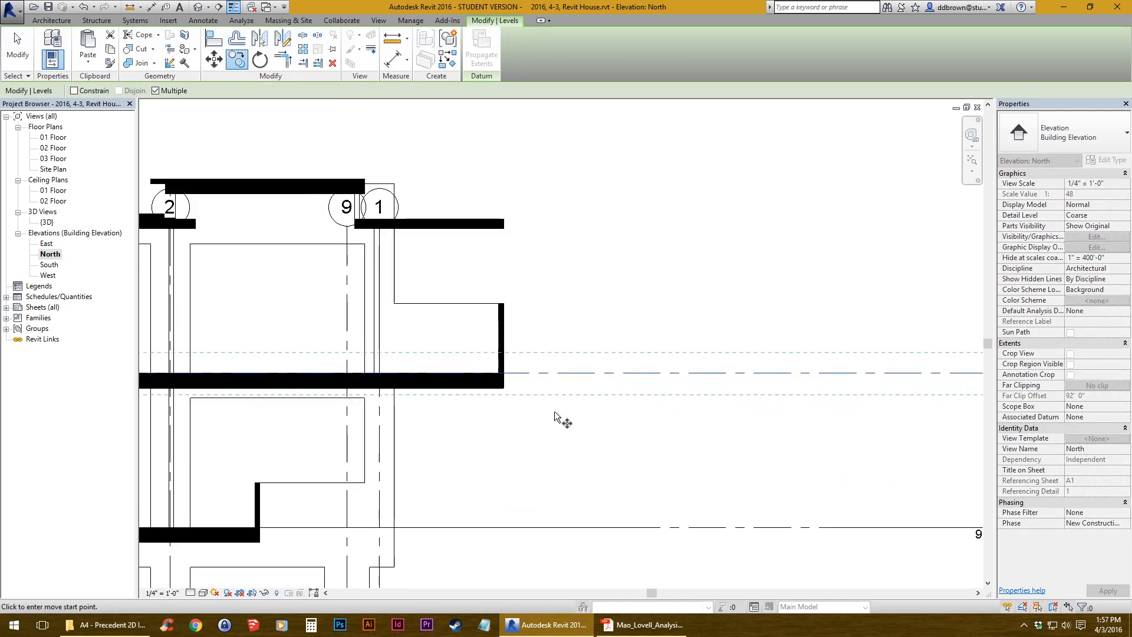
{"action": "left_click", "coordinate": [491, 374]}
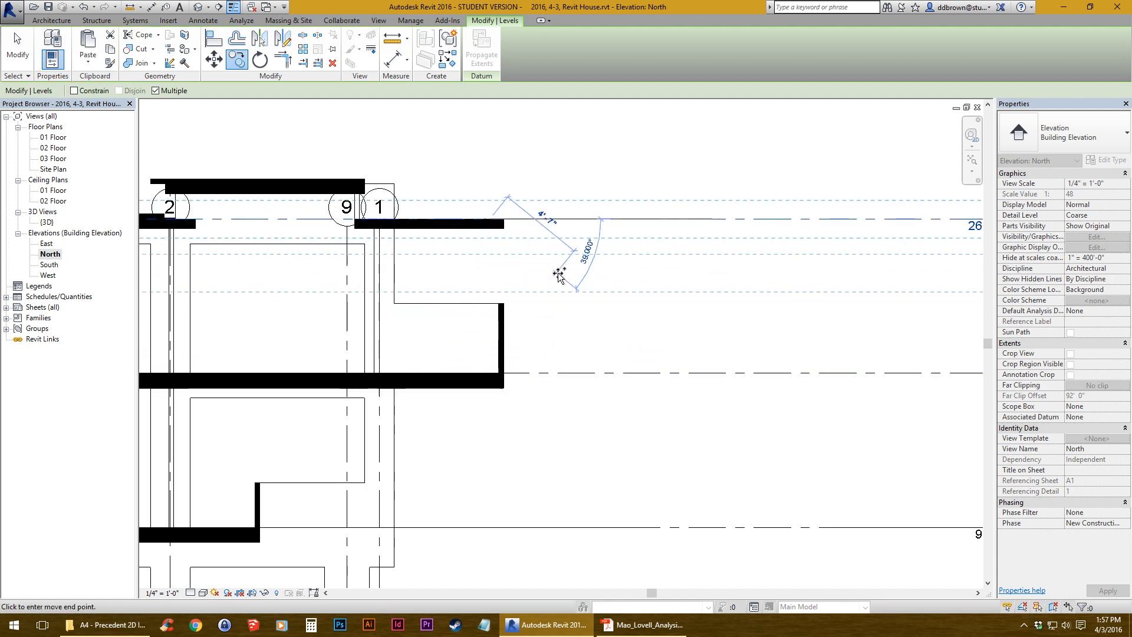
{"action": "scroll", "coordinate": [531, 352], "scroll_direction": "up", "scroll_amount": 3}
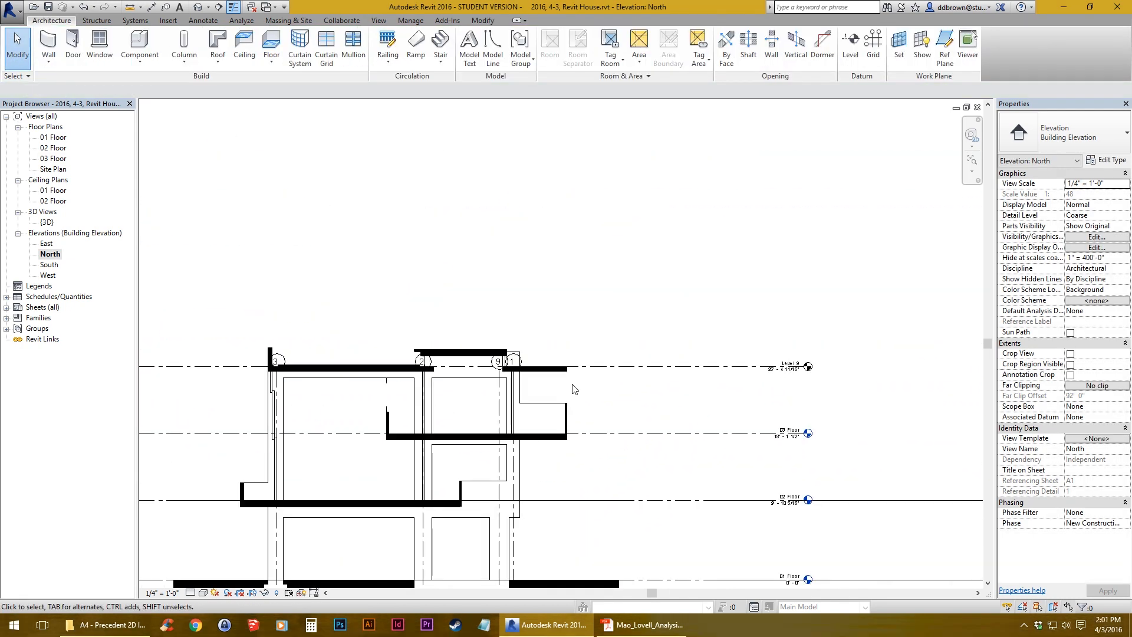
- Rename the new level at the top of the roof slab as 04 Roof
{"action": "scroll", "coordinate": [574, 389], "scroll_direction": "up", "scroll_amount": 5}
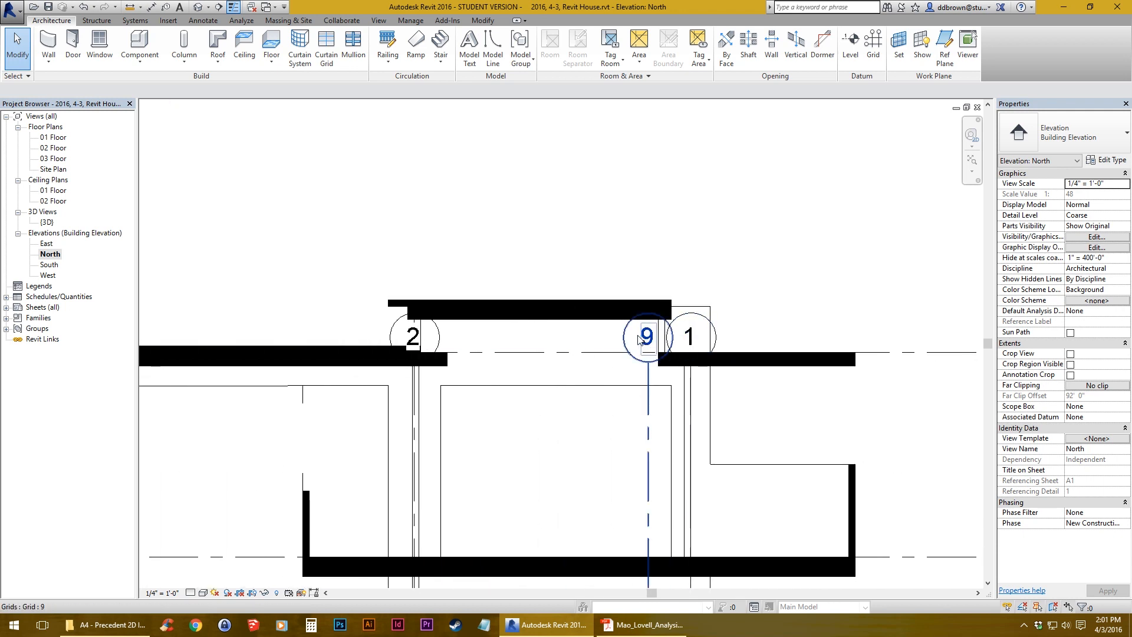
{"action": "middle_click_drag", "start_coordinate": [839, 345], "coordinate": [548, 338]}
{"action": "scroll", "coordinate": [626, 383], "scroll_direction": "down", "scroll_amount": 5}
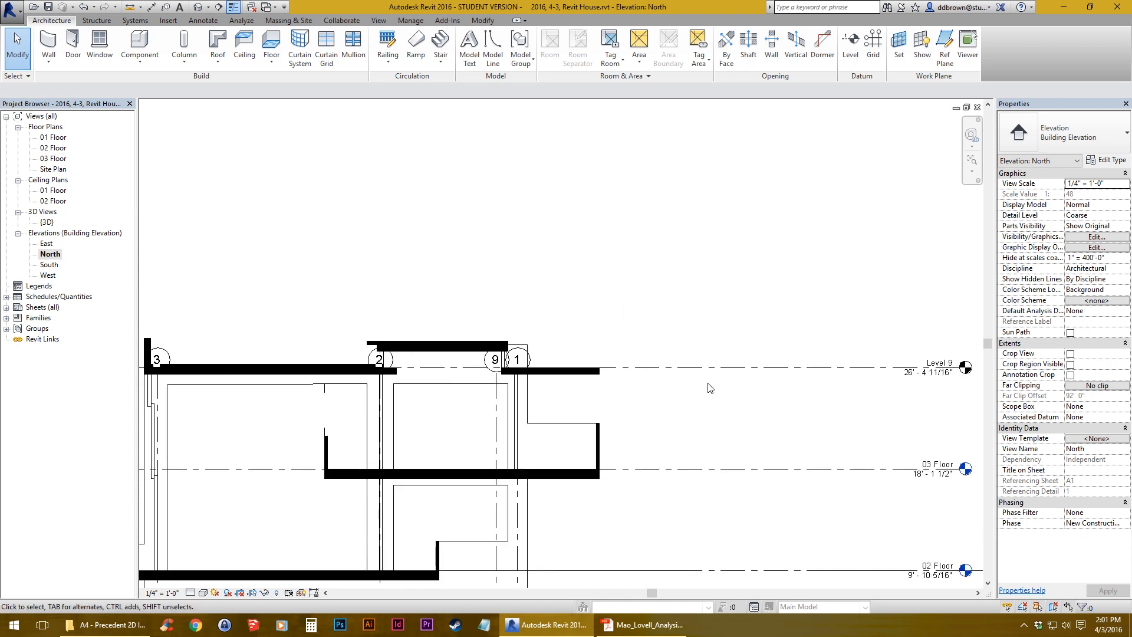
{"action": "middle_click_drag", "start_coordinate": [710, 384], "coordinate": [516, 384]}
{"action": "scroll", "coordinate": [347, 380], "scroll_direction": "up", "scroll_amount": 3}
{"action": "middle_click_drag", "start_coordinate": [924, 378], "coordinate": [770, 374]}
{"action": "left_click", "coordinate": [770, 378]}
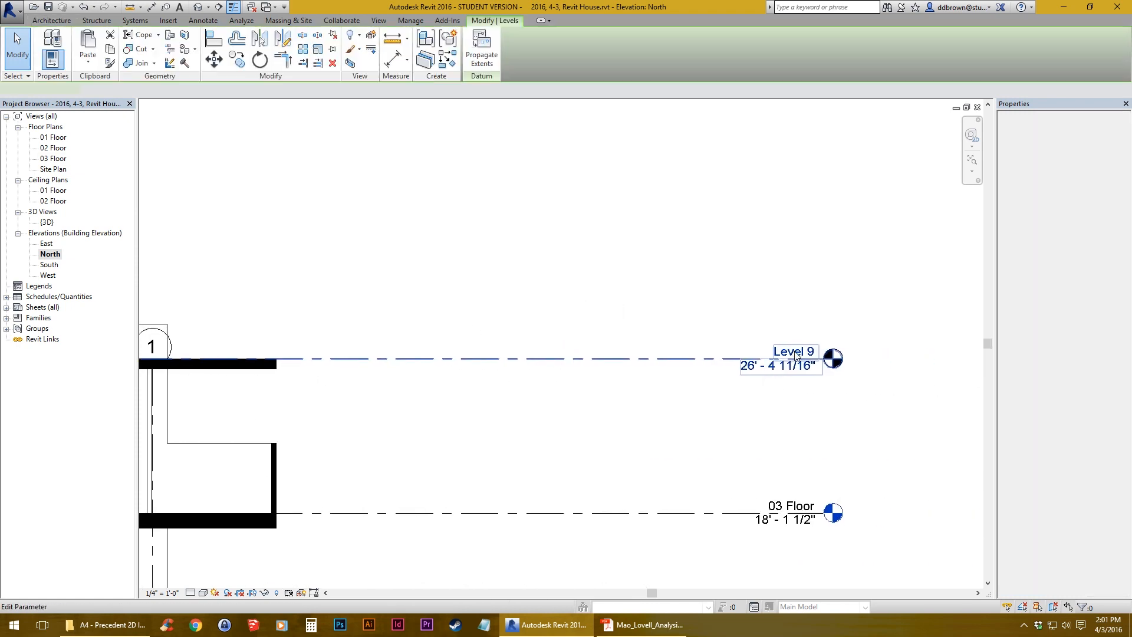
{"action": "left_click", "coordinate": [790, 353]}
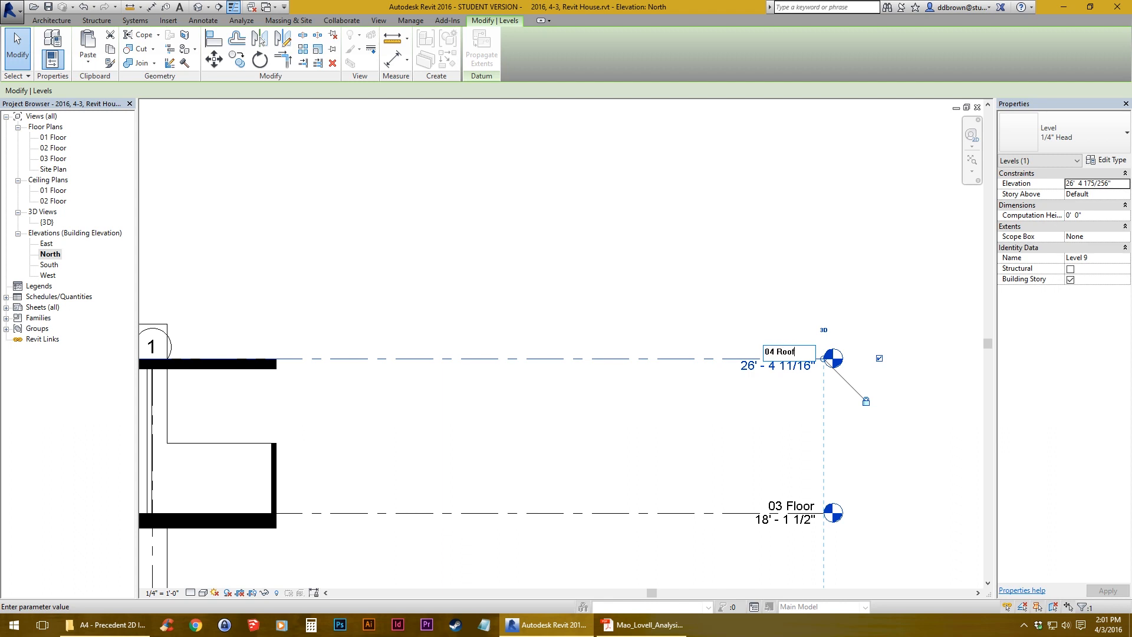
{"action": "key", "text": "Return"}
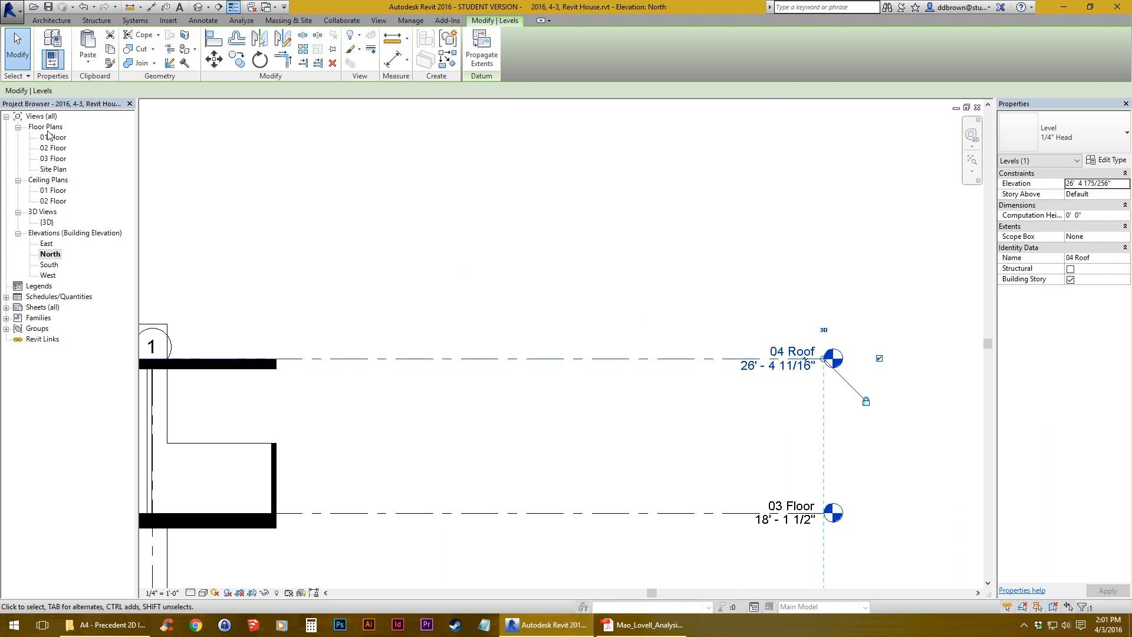
- Create a new floor plan view for the 04 Roof level
{"action": "left_click", "coordinate": [373, 22]}
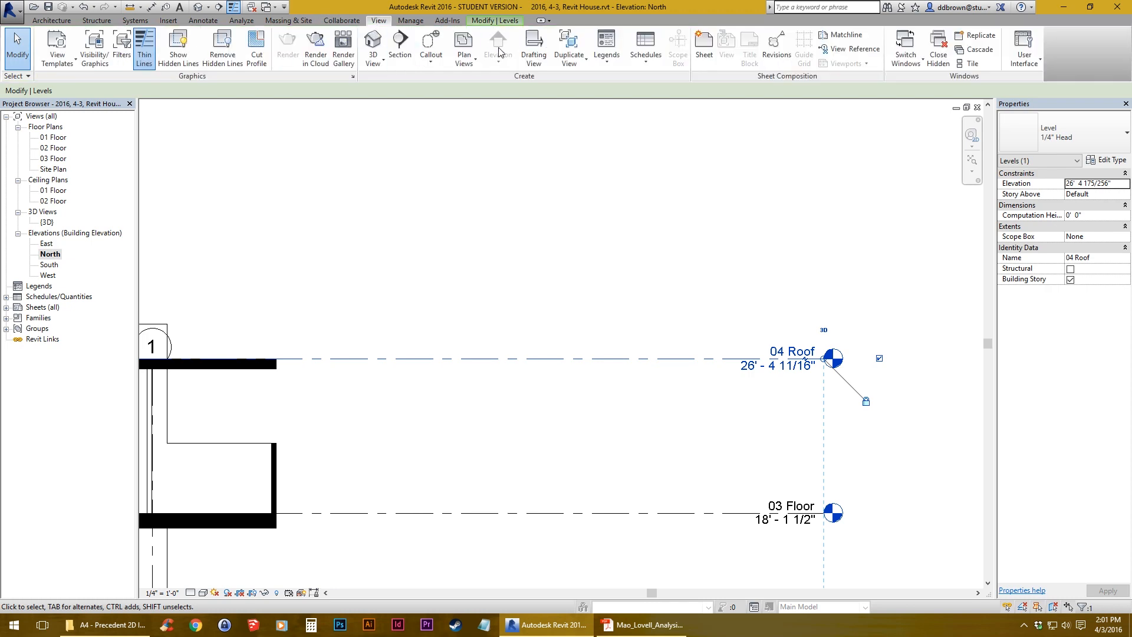
{"action": "left_click", "coordinate": [465, 47]}
{"action": "left_click", "coordinate": [480, 130]}
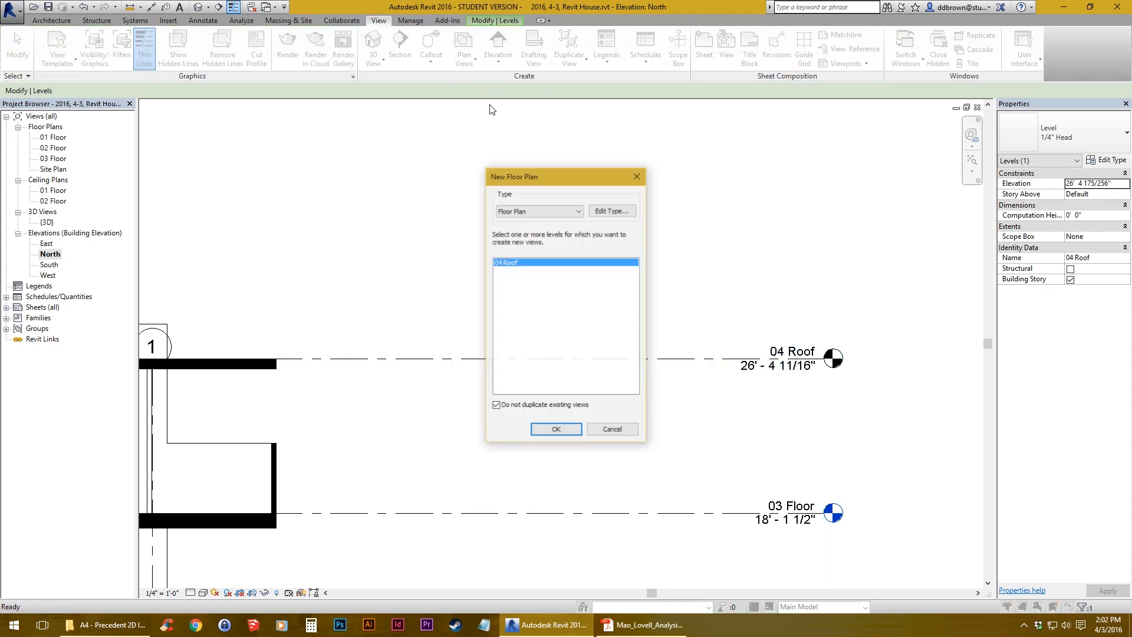
{"action": "left_click", "coordinate": [556, 430]}
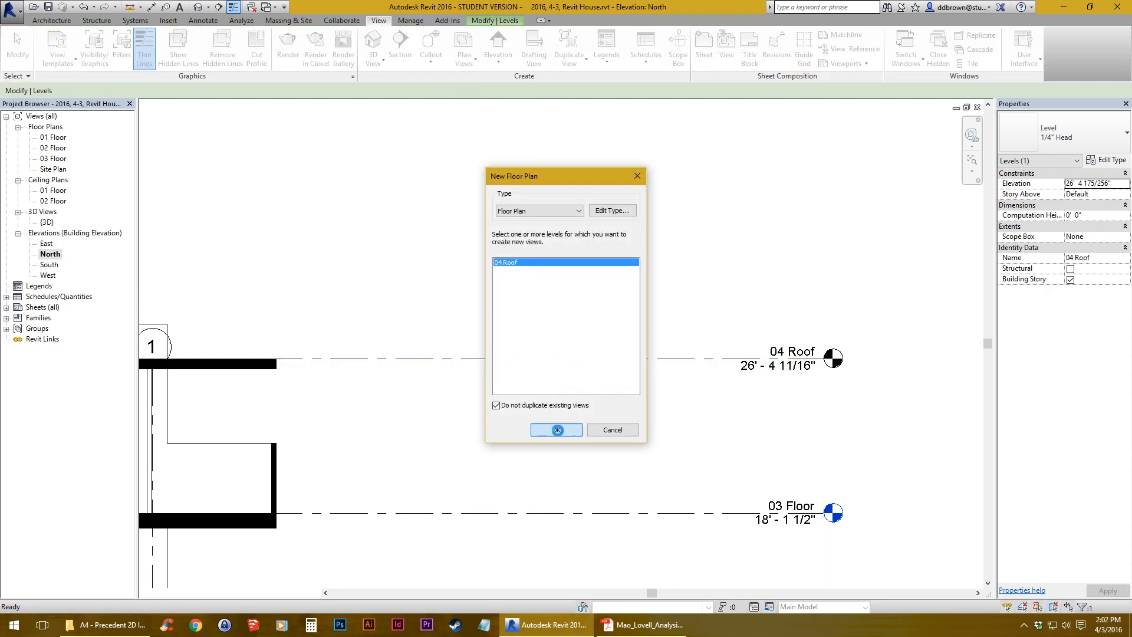
- Check the 01 Floor, 02 Floor, 03 Floor and 04 Roof plan views in the project and reopen the North elevation
{"action": "left_click", "coordinate": [57, 139]}
{"action": "left_click", "coordinate": [59, 148]}
{"action": "left_click", "coordinate": [59, 159]}
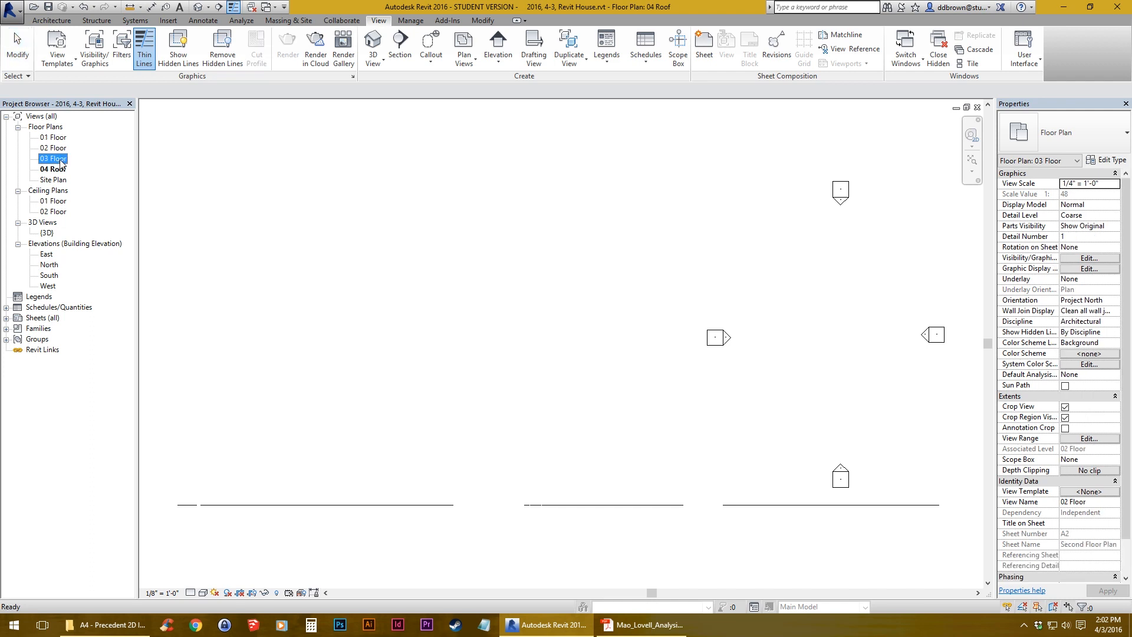
{"action": "left_click", "coordinate": [59, 169]}
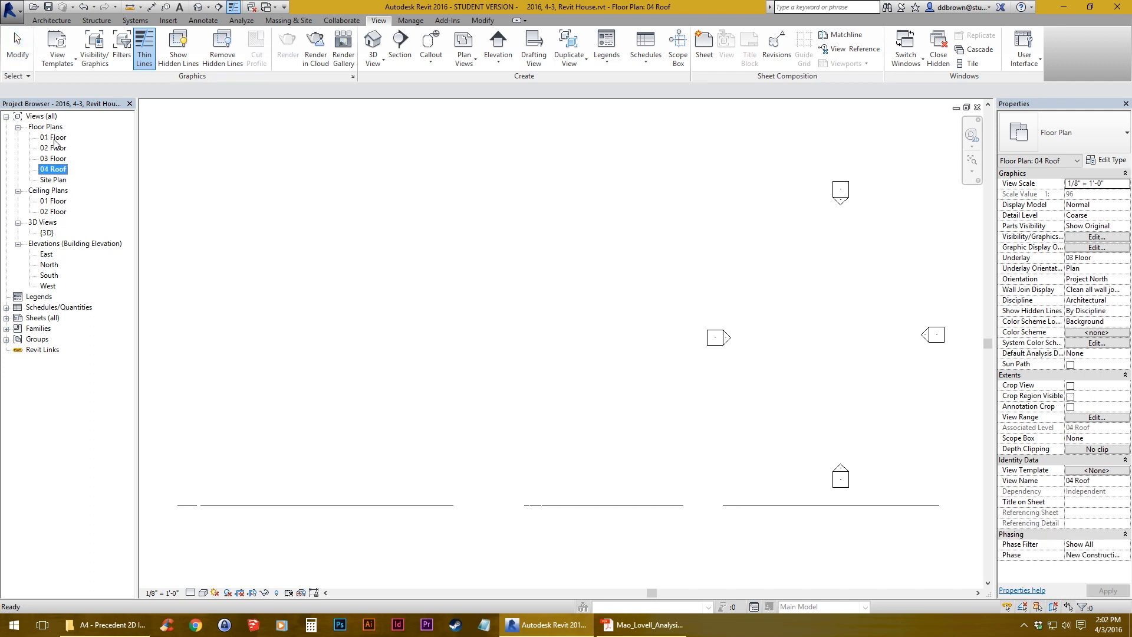
{"action": "double_click", "coordinate": [47, 266]}
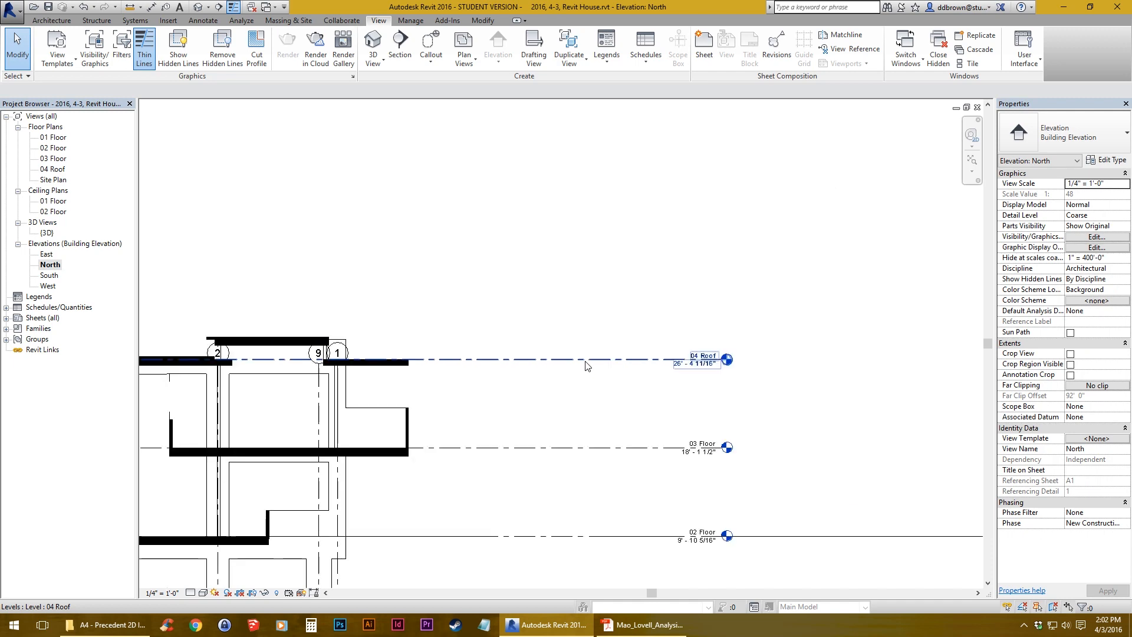
- Copy the 01 Floor level down to the bottom of the section's footings
{"action": "scroll", "coordinate": [502, 389], "scroll_direction": "down", "scroll_amount": 1}
{"action": "middle_click_drag", "start_coordinate": [368, 376], "coordinate": [712, 171]}
{"action": "middle_click_drag", "start_coordinate": [746, 419], "coordinate": [649, 369]}
{"action": "scroll", "coordinate": [649, 369], "scroll_direction": "up", "scroll_amount": 2}
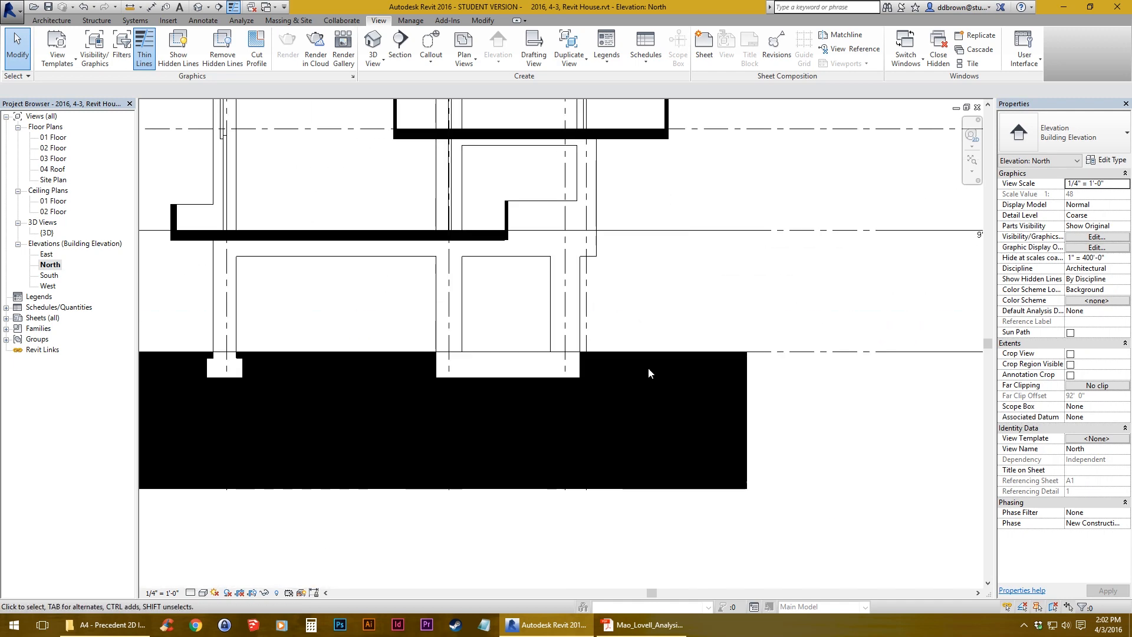
{"action": "scroll", "coordinate": [649, 367], "scroll_direction": "down", "scroll_amount": 1}
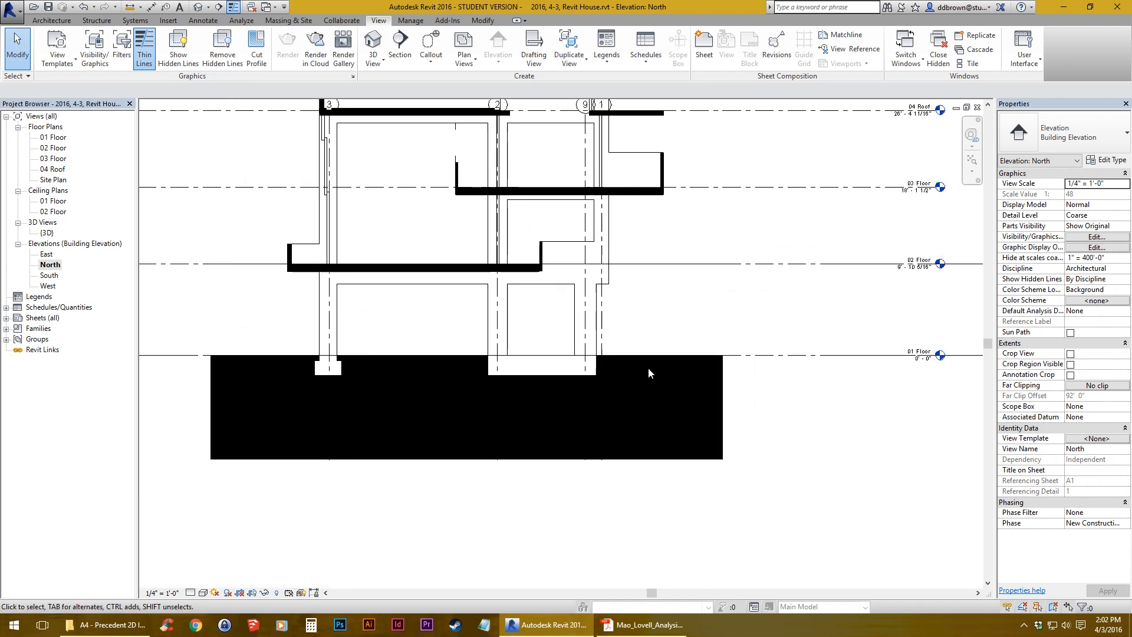
{"action": "left_click", "coordinate": [776, 358]}
{"action": "scroll", "coordinate": [476, 362], "scroll_direction": "up", "scroll_amount": 2}
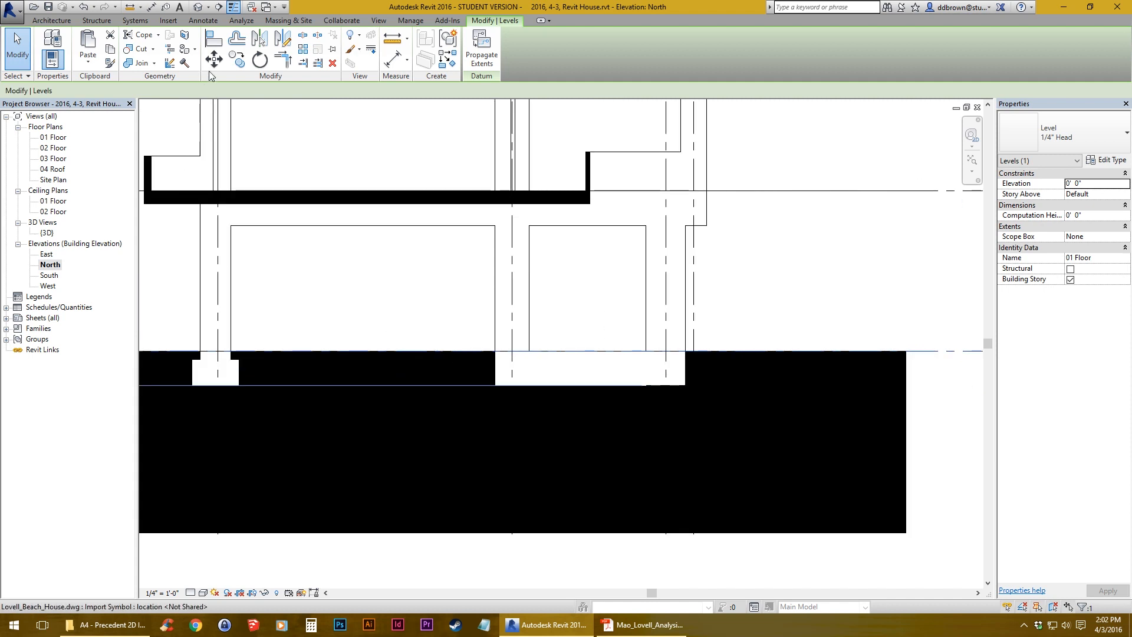
{"action": "key", "text": "c"}
{"action": "key", "text": "o"}
{"action": "middle_click_drag", "start_coordinate": [199, 363], "coordinate": [416, 361]}
{"action": "scroll", "coordinate": [429, 352], "scroll_direction": "up", "scroll_amount": 4}
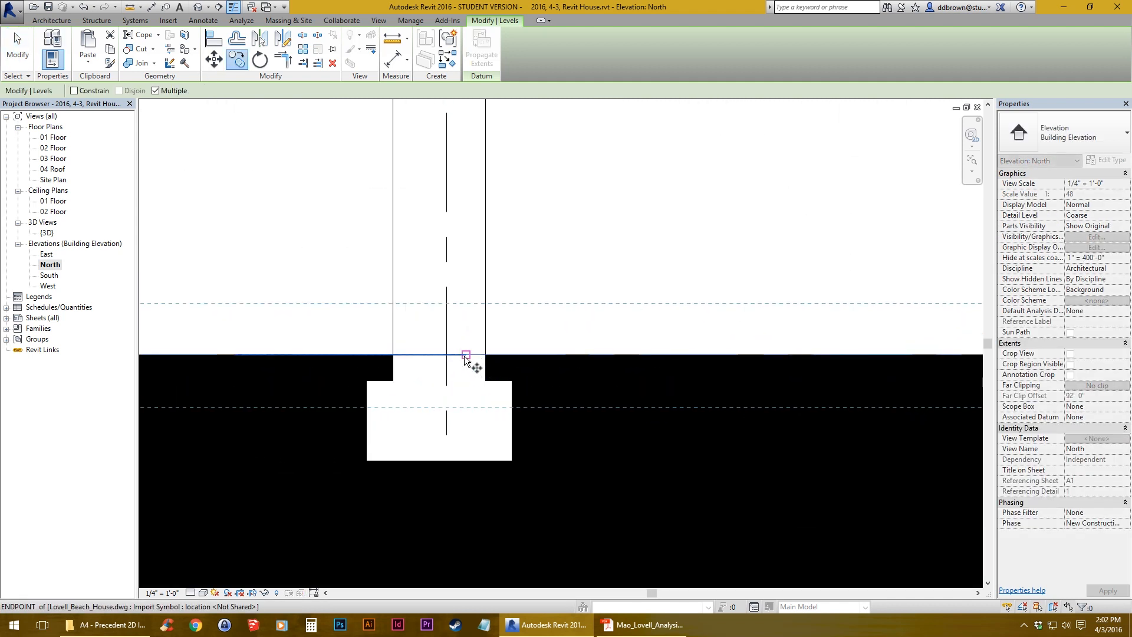
{"action": "left_click", "coordinate": [466, 355]}
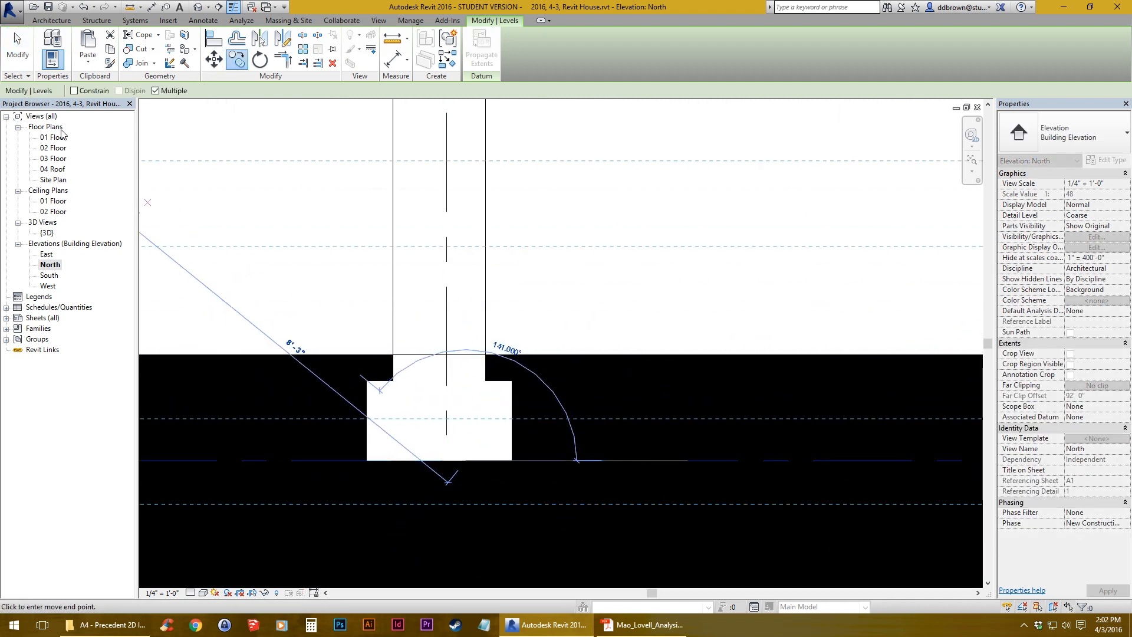
{"action": "key", "text": "Escape"}
{"action": "key", "text": "Escape"}
{"action": "scroll", "coordinate": [598, 385], "scroll_direction": "down", "scroll_amount": 5}
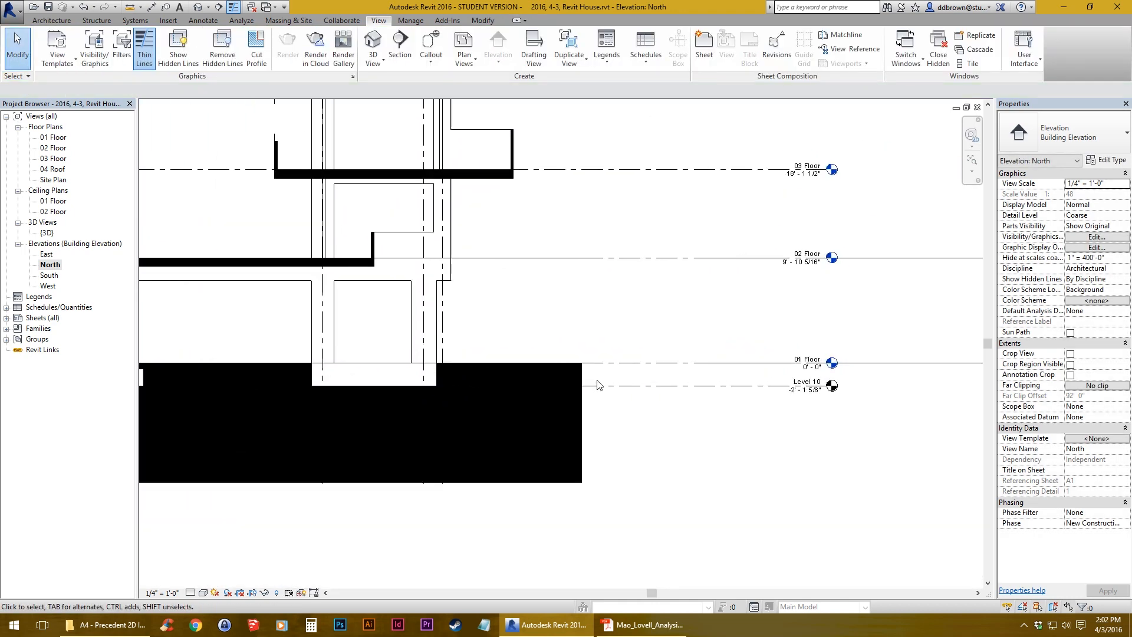
- Rename the copied level at the bottom of the footings as 00 B.O. Footing
{"action": "scroll", "coordinate": [596, 386], "scroll_direction": "up", "scroll_amount": 5}
{"action": "left_click", "coordinate": [686, 370]}
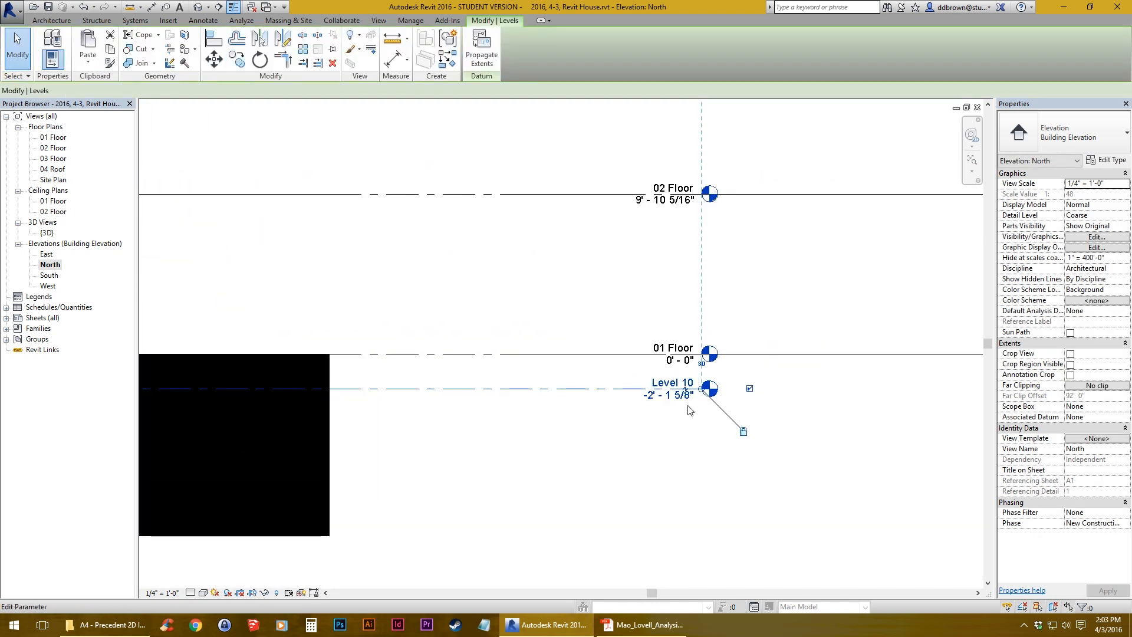
{"action": "left_click", "coordinate": [685, 368]}
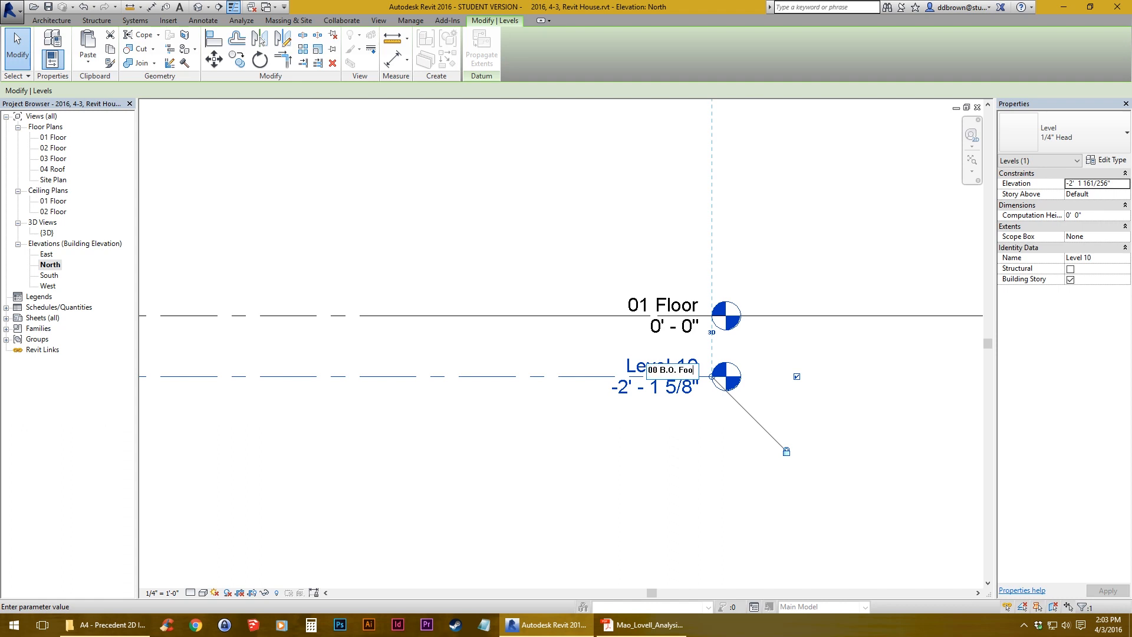
{"action": "type", "text": "00 B.O. Footing"}
{"action": "key", "text": "Return"}
{"action": "left_click", "coordinate": [597, 444]}
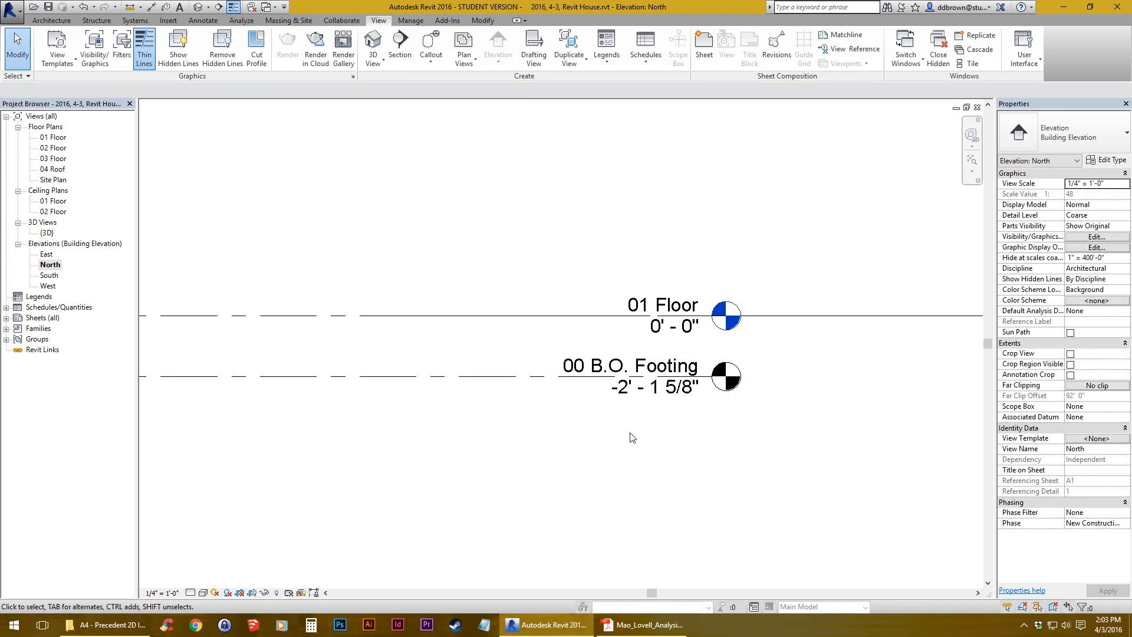
- Create a new floor plan view for the 00 B.O. Footing level
{"action": "scroll", "coordinate": [654, 255], "scroll_direction": "down", "scroll_amount": 3}
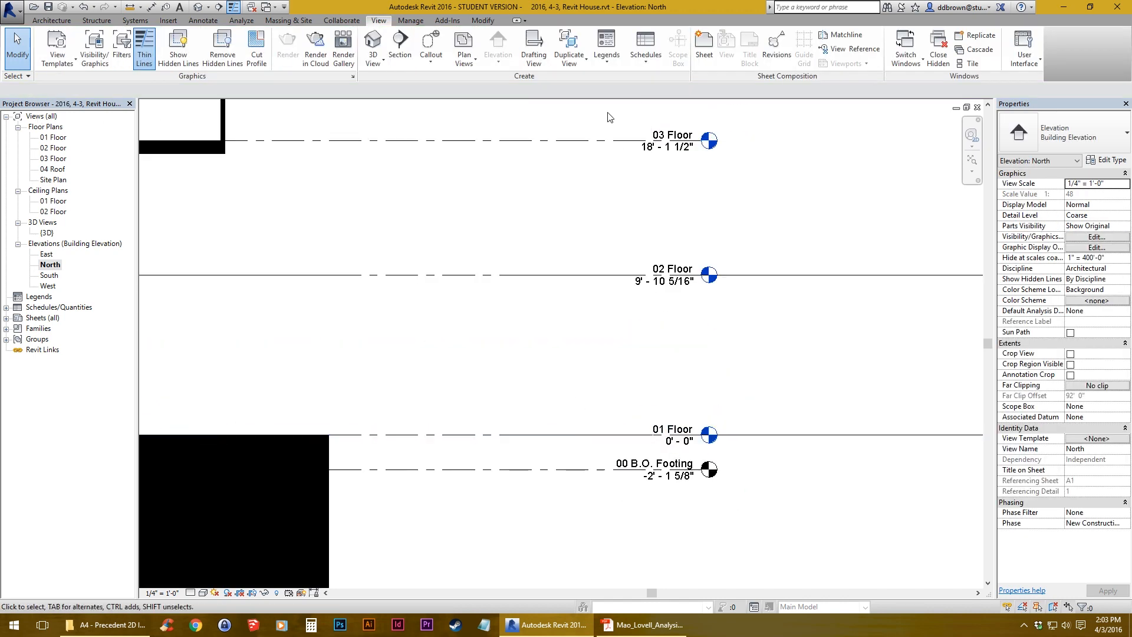
{"action": "left_click", "coordinate": [464, 59]}
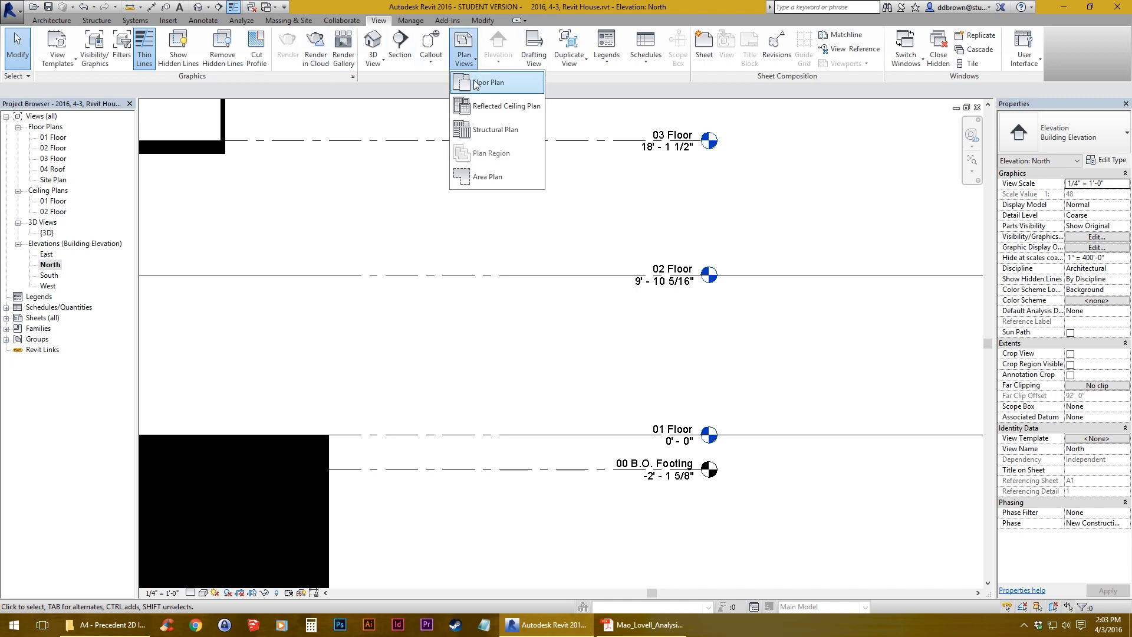
{"action": "left_click", "coordinate": [476, 82]}
{"action": "left_click", "coordinate": [551, 431]}
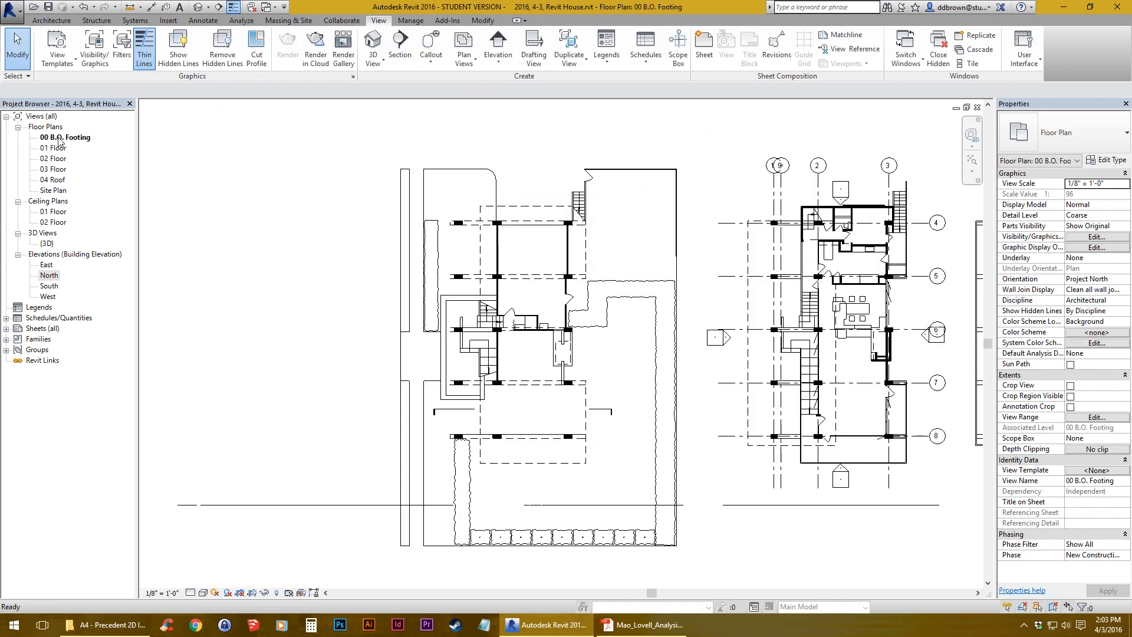
- Review the North elevation, the Site Plan and the 01 Floor plan with its imported drawing
{"action": "left_click", "coordinate": [52, 179]}
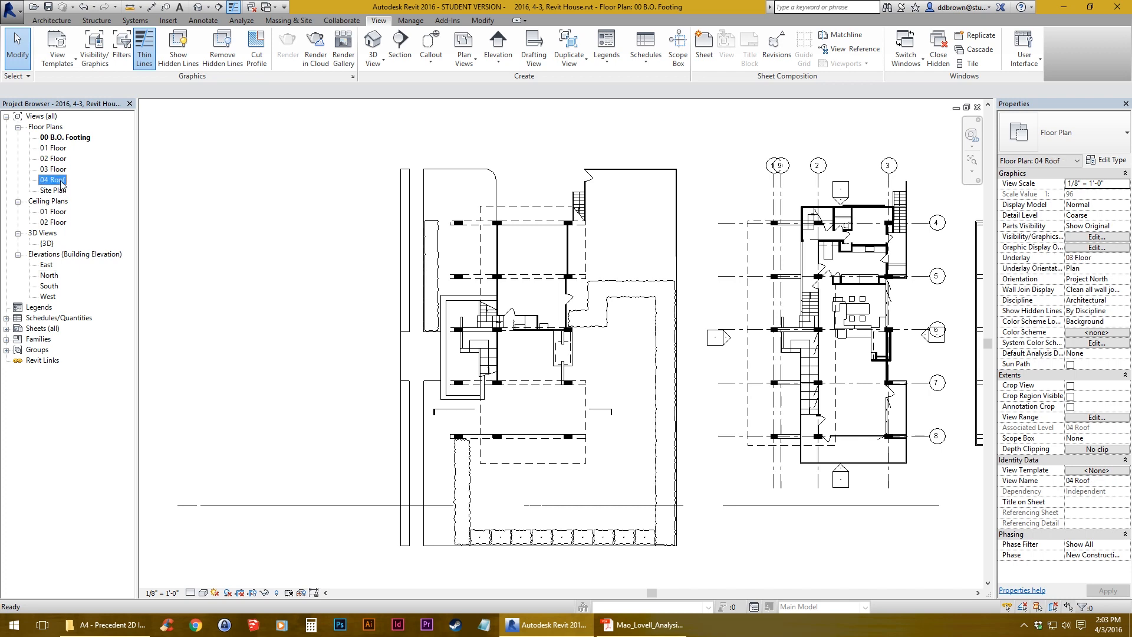
{"action": "double_click", "coordinate": [50, 275]}
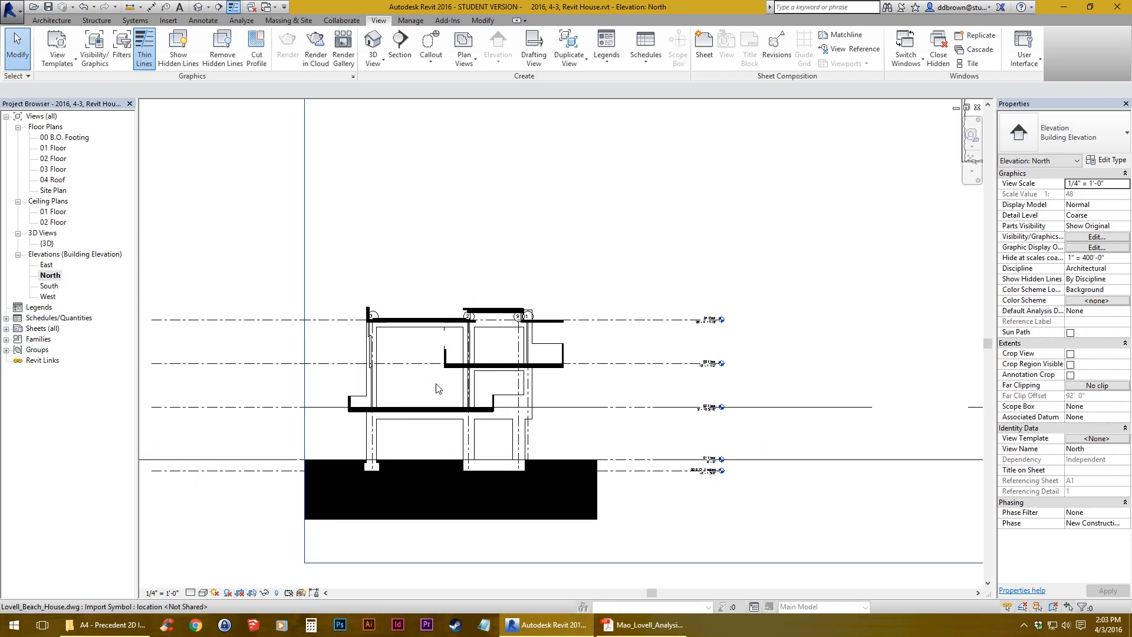
{"action": "double_click", "coordinate": [54, 190]}
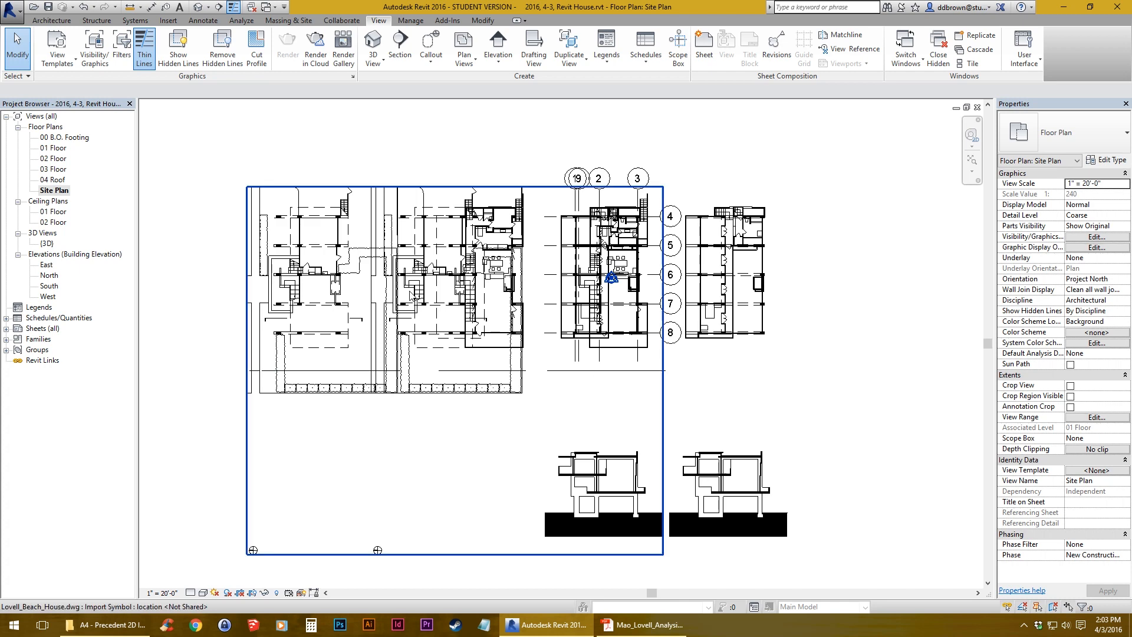
{"action": "double_click", "coordinate": [58, 148]}
{"action": "scroll", "coordinate": [527, 378], "scroll_direction": "up", "scroll_amount": 2}
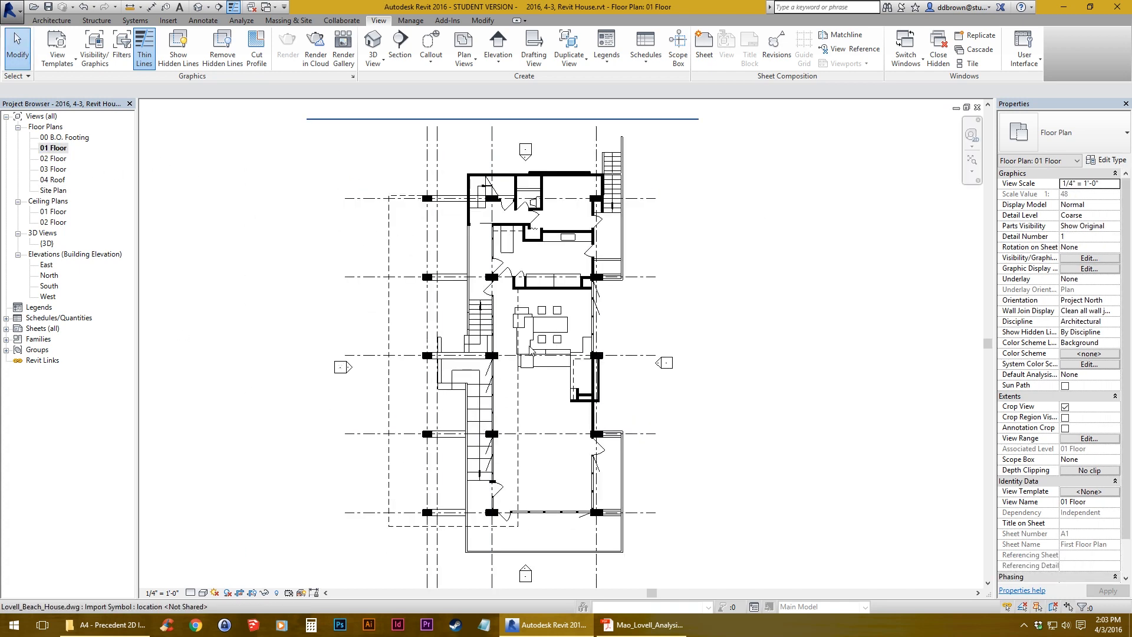
- Cut the imported Lovell_Beach_House.dwg from the 02 Floor plan and paste it aligned to the 03 Floor level
{"action": "double_click", "coordinate": [54, 159]}
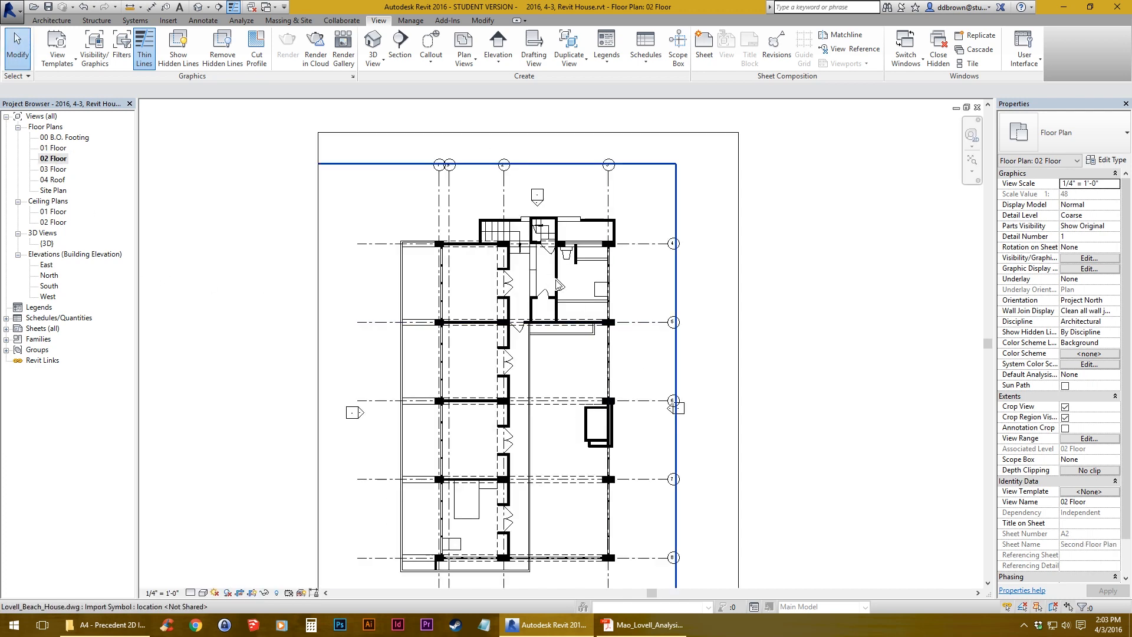
{"action": "left_click", "coordinate": [555, 283]}
{"action": "left_click", "coordinate": [109, 50]}
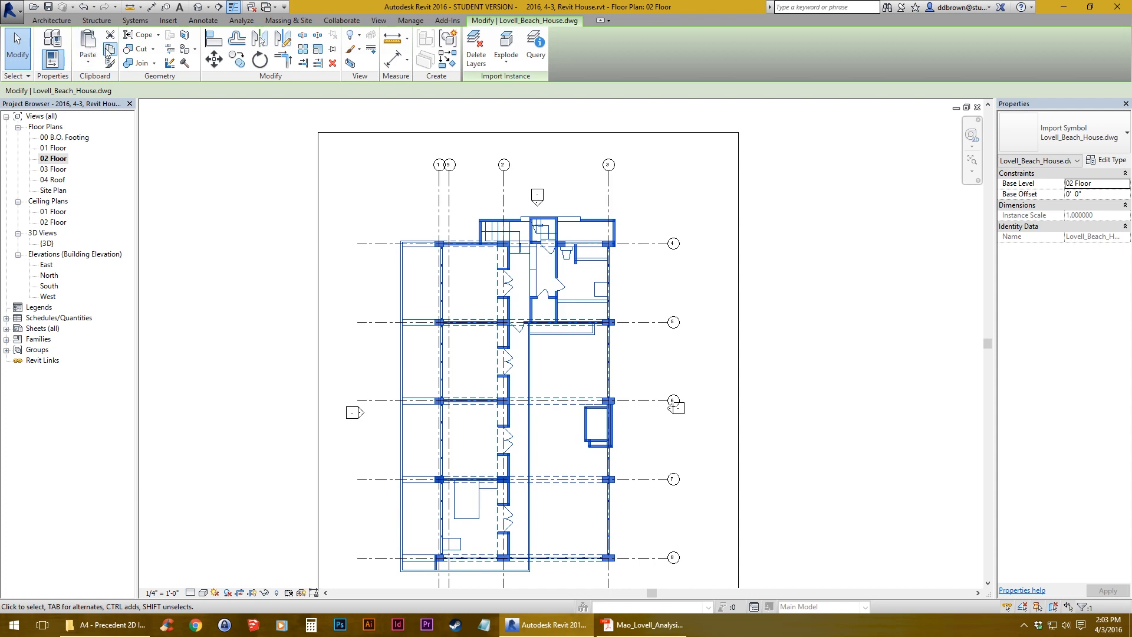
{"action": "left_click", "coordinate": [108, 36]}
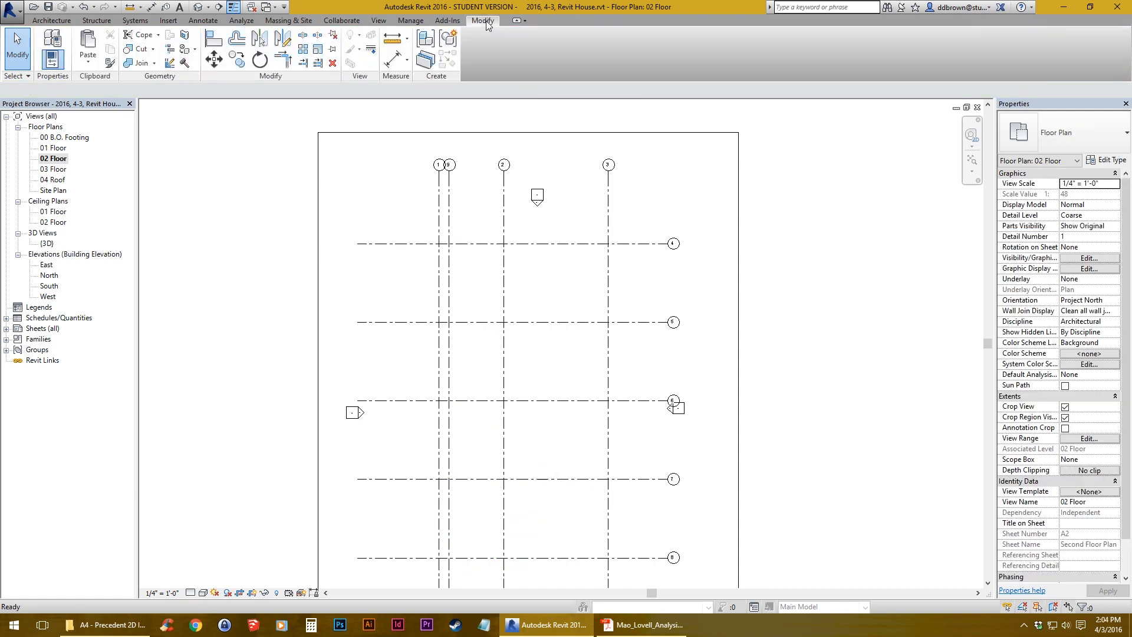
{"action": "left_click", "coordinate": [83, 66]}
{"action": "left_click", "coordinate": [115, 122]}
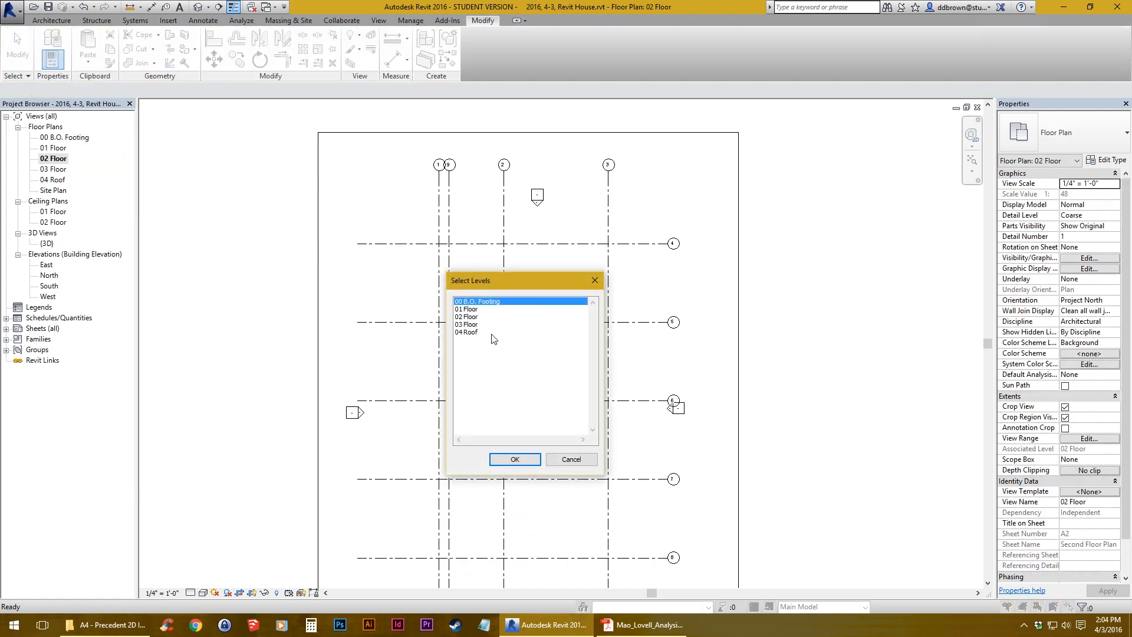
{"action": "left_click", "coordinate": [468, 325]}
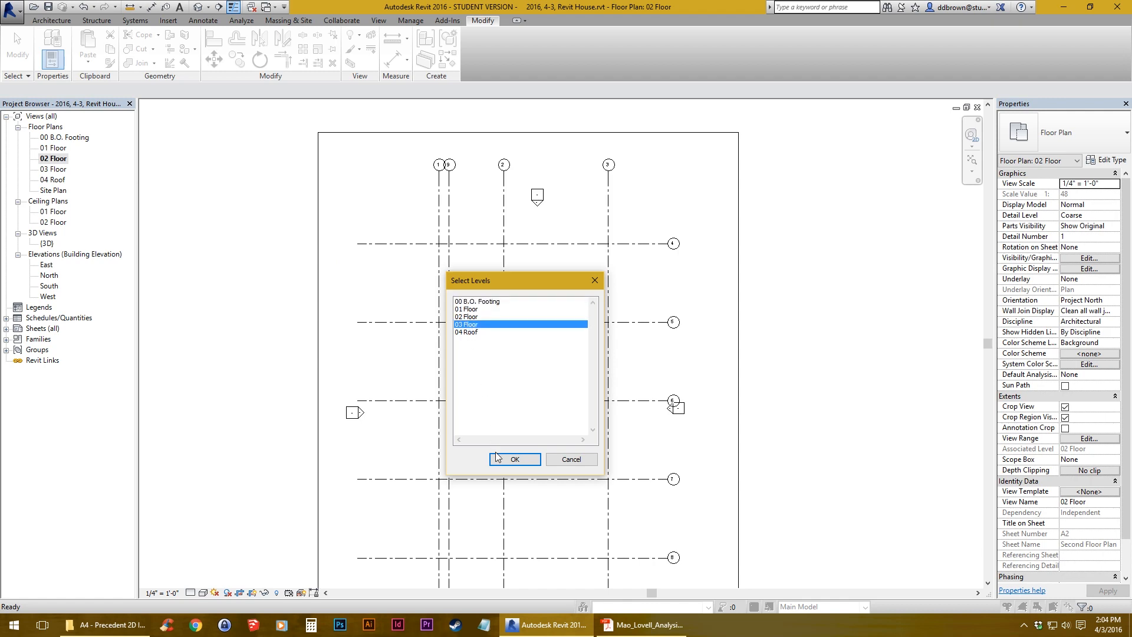
{"action": "left_click", "coordinate": [513, 459]}
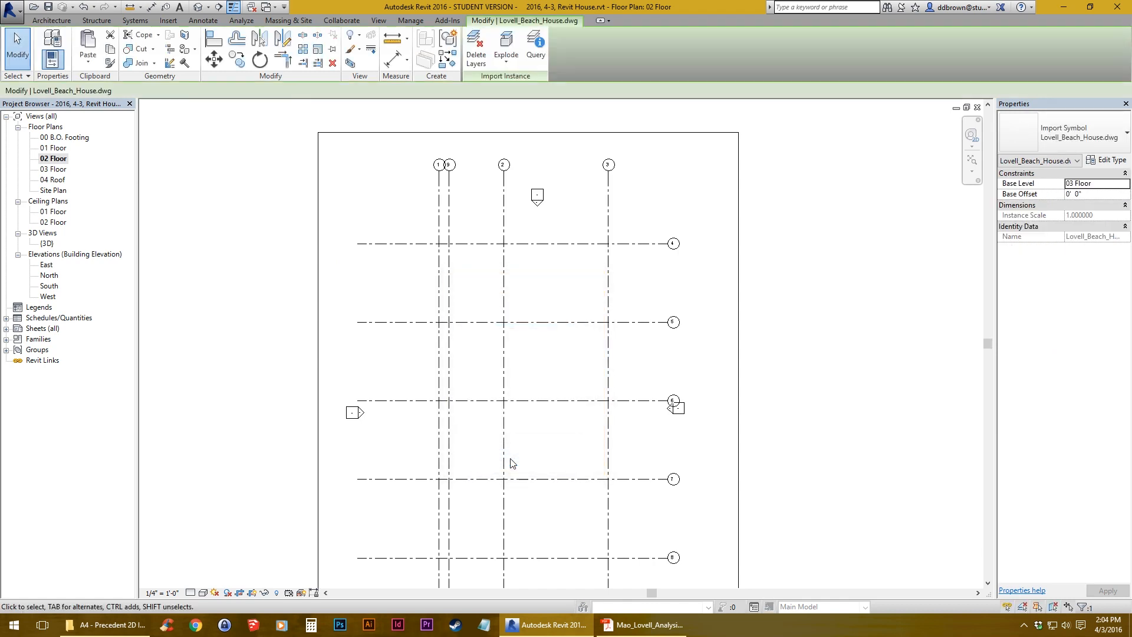
- Copy the imported Lovell_Beach_House.dwg from the 01 Floor plan and paste it aligned to the 02 Floor level
{"action": "double_click", "coordinate": [53, 148]}
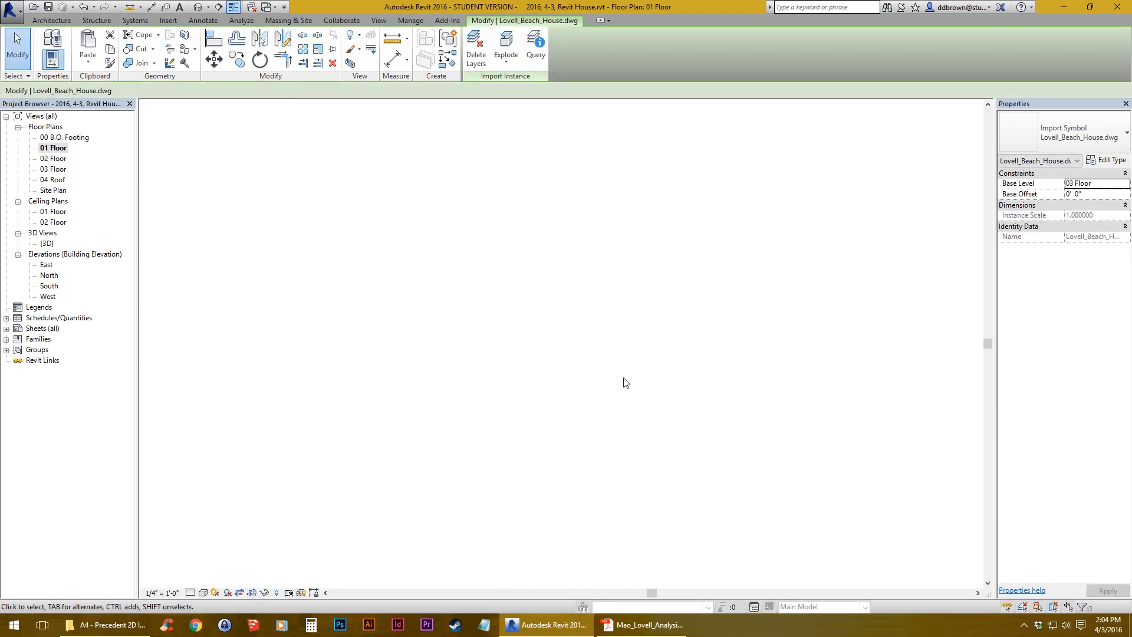
{"action": "left_click", "coordinate": [547, 290]}
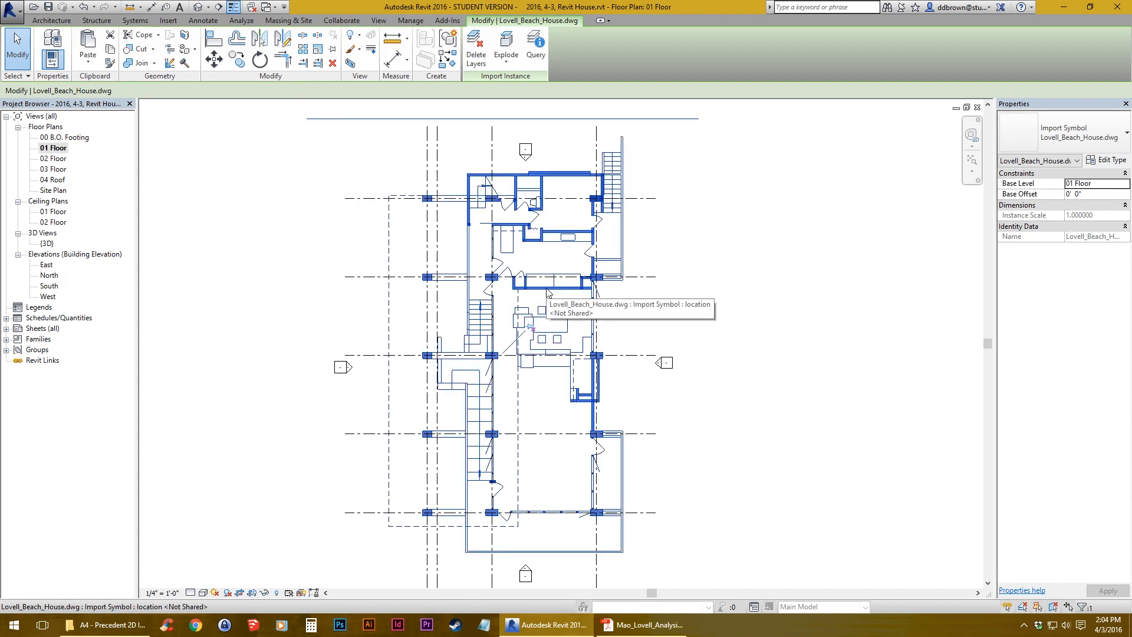
{"action": "left_click", "coordinate": [110, 49]}
{"action": "left_click", "coordinate": [88, 59]}
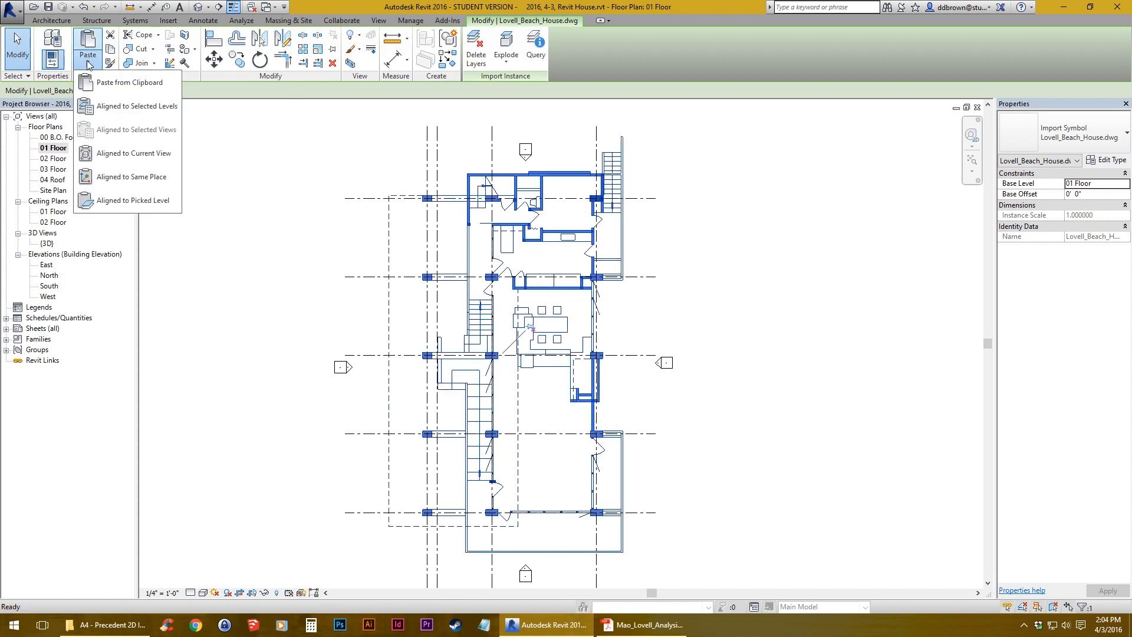
{"action": "left_click", "coordinate": [127, 106]}
{"action": "left_click", "coordinate": [477, 310]}
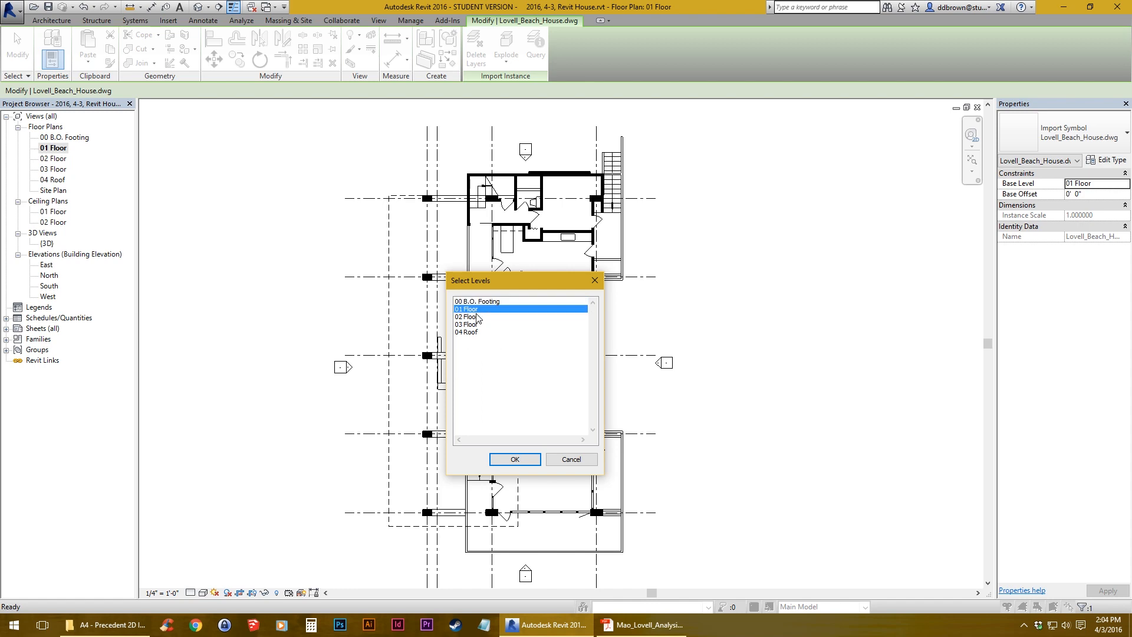
{"action": "left_click", "coordinate": [479, 317]}
{"action": "left_click", "coordinate": [513, 460]}
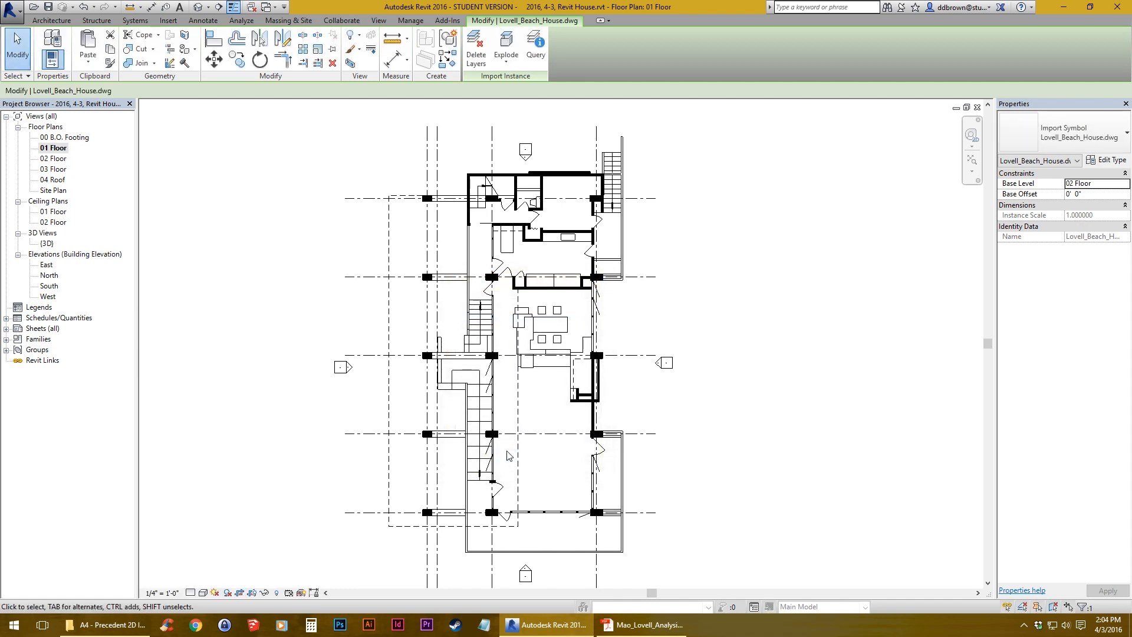
- Inspect how the pasted drawings' columns line up with the grids in the 02 Floor and 03 Floor plans
{"action": "double_click", "coordinate": [50, 158]}
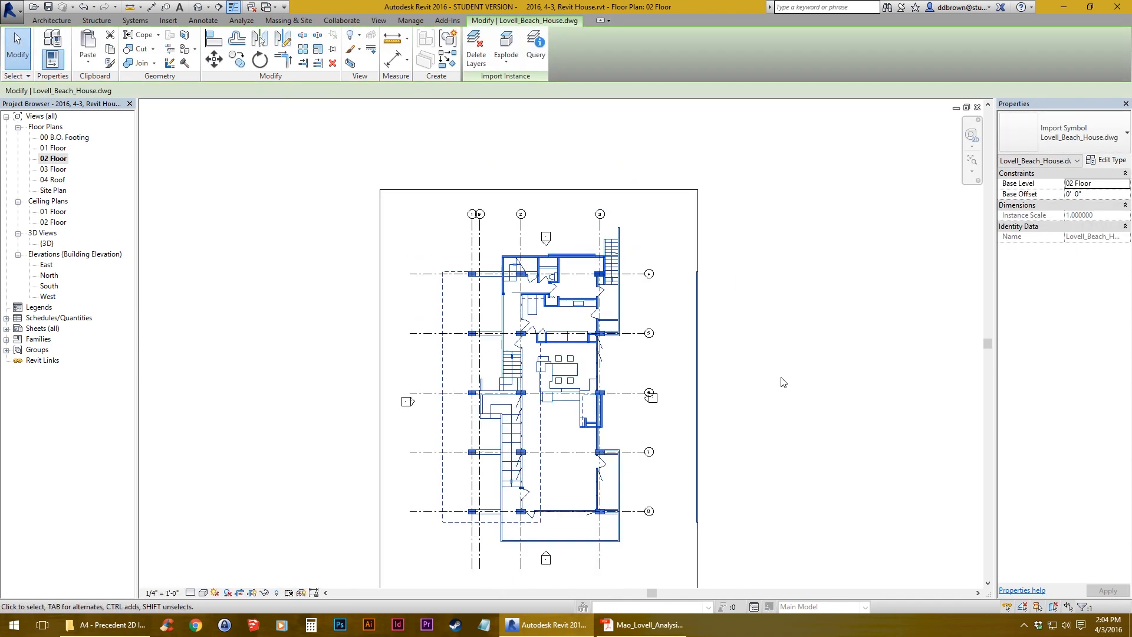
{"action": "left_click", "coordinate": [783, 382]}
{"action": "scroll", "coordinate": [488, 441], "scroll_direction": "up", "scroll_amount": 3}
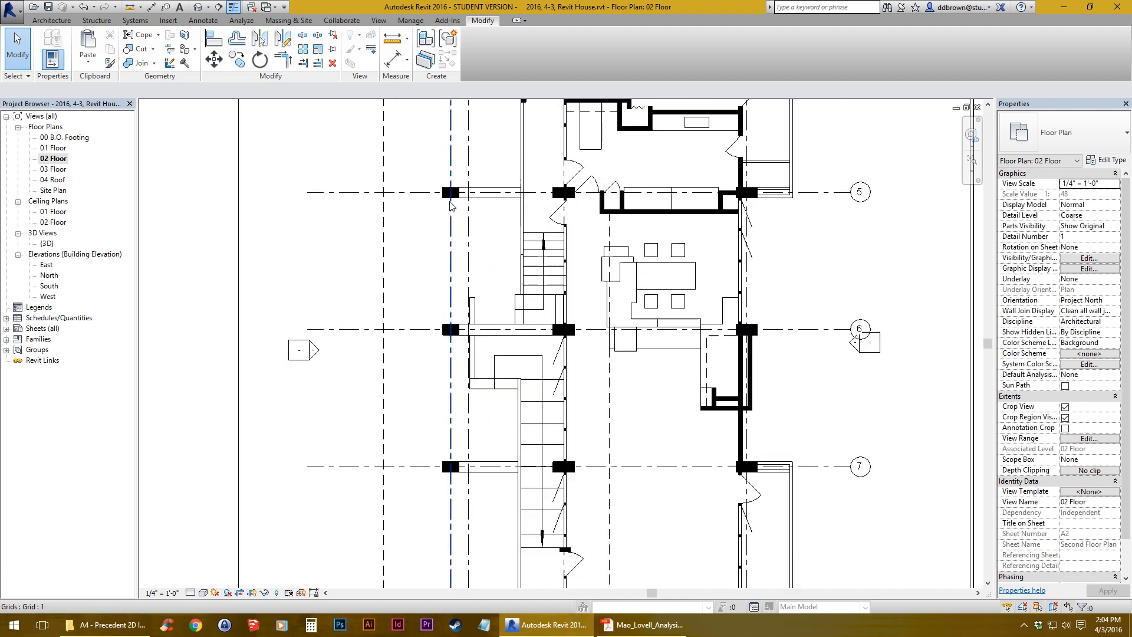
{"action": "scroll", "coordinate": [451, 204], "scroll_direction": "up", "scroll_amount": 4}
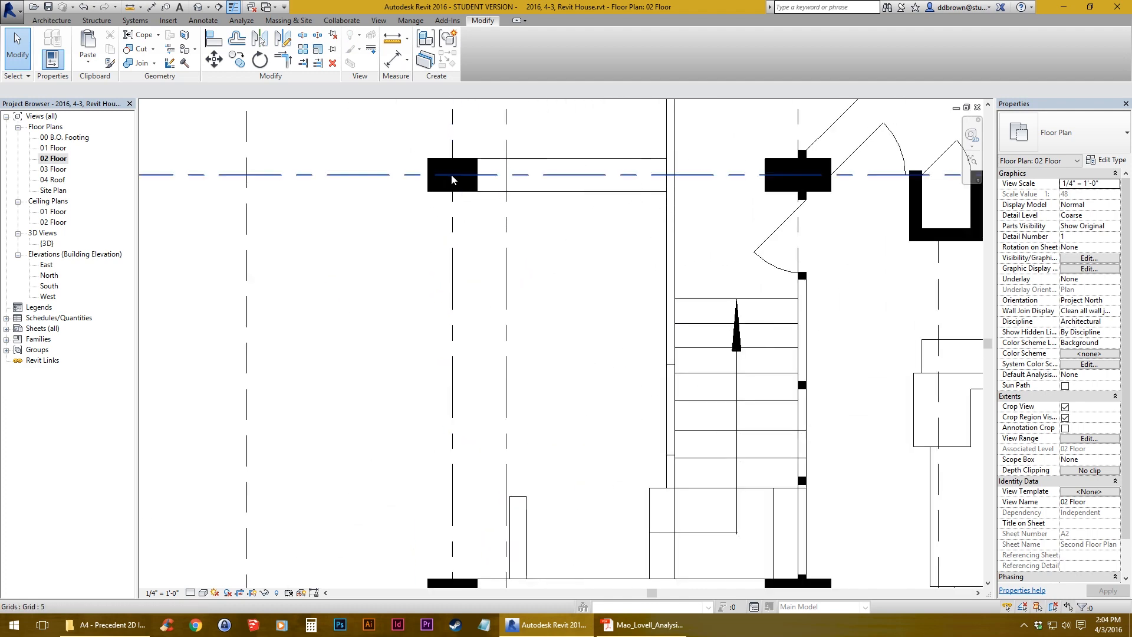
{"action": "double_click", "coordinate": [53, 169]}
{"action": "scroll", "coordinate": [564, 268], "scroll_direction": "up", "scroll_amount": 3}
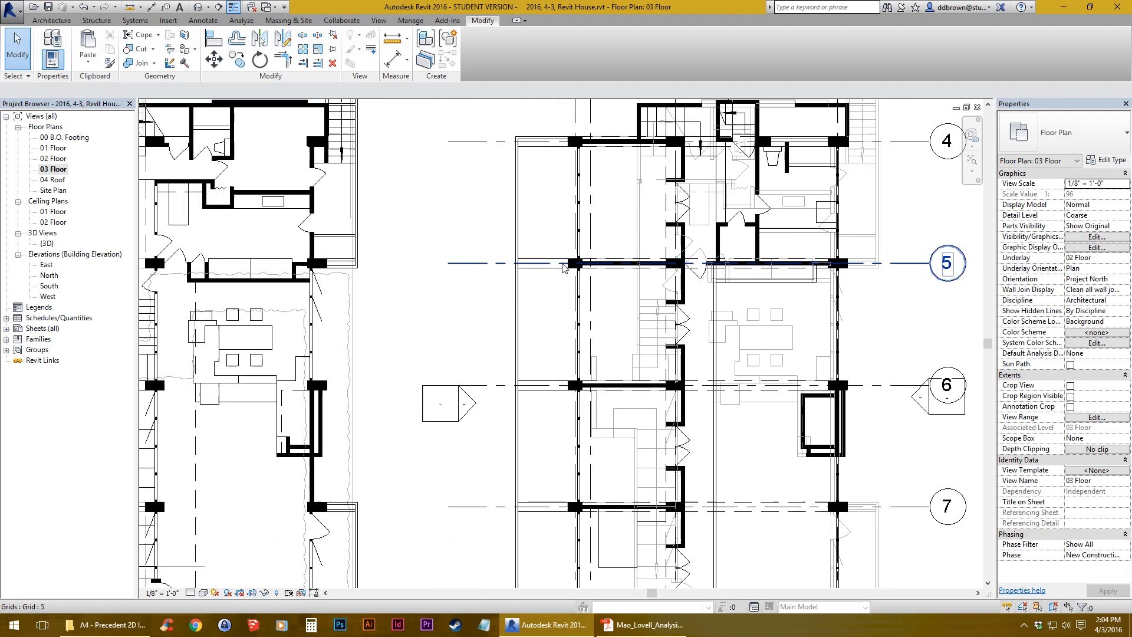
{"action": "scroll", "coordinate": [567, 267], "scroll_direction": "up", "scroll_amount": 5}
{"action": "middle_click_drag", "start_coordinate": [582, 263], "coordinate": [521, 356]}
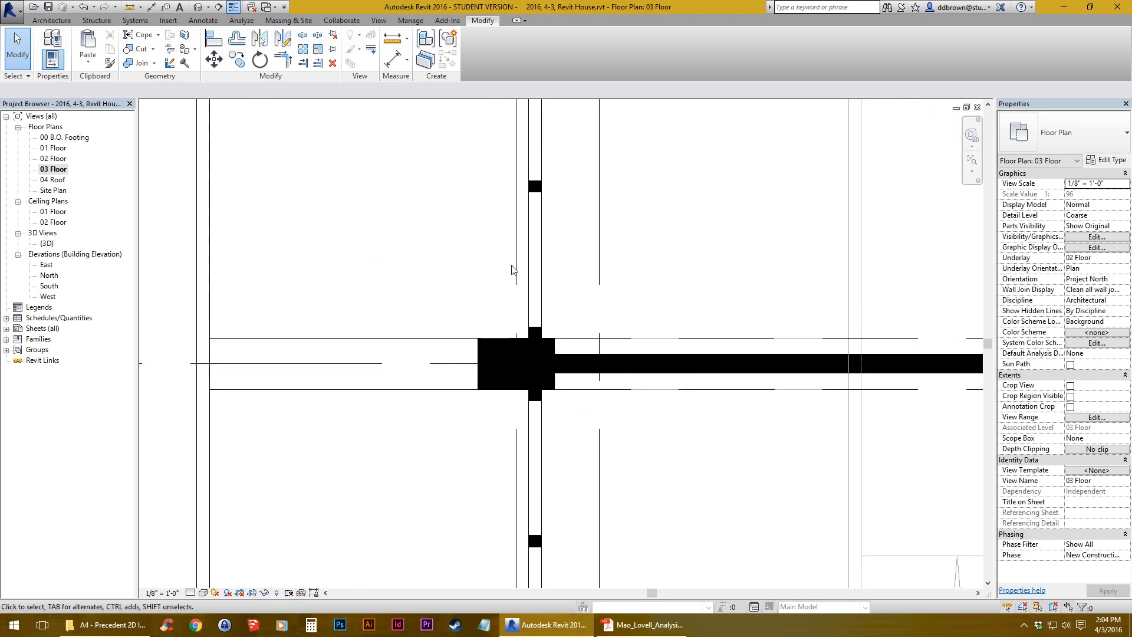
- Turn on Crop View and Crop Region Visible for the 03 Floor plan view
{"action": "scroll", "coordinate": [511, 269], "scroll_direction": "down", "scroll_amount": 6}
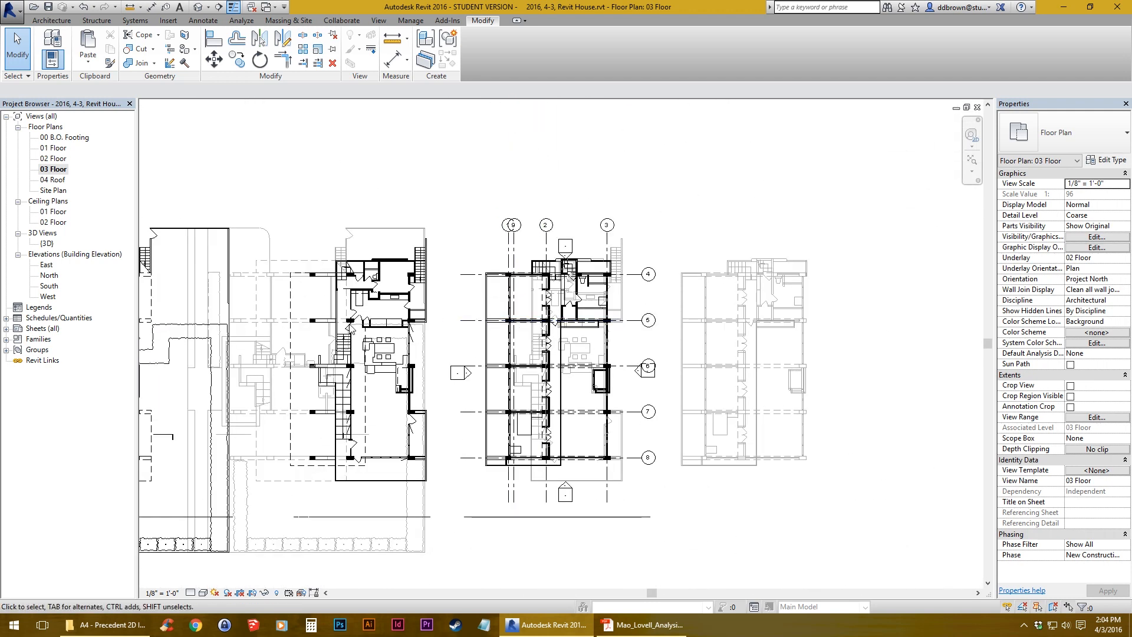
{"action": "middle_click_drag", "start_coordinate": [955, 427], "coordinate": [996, 420]}
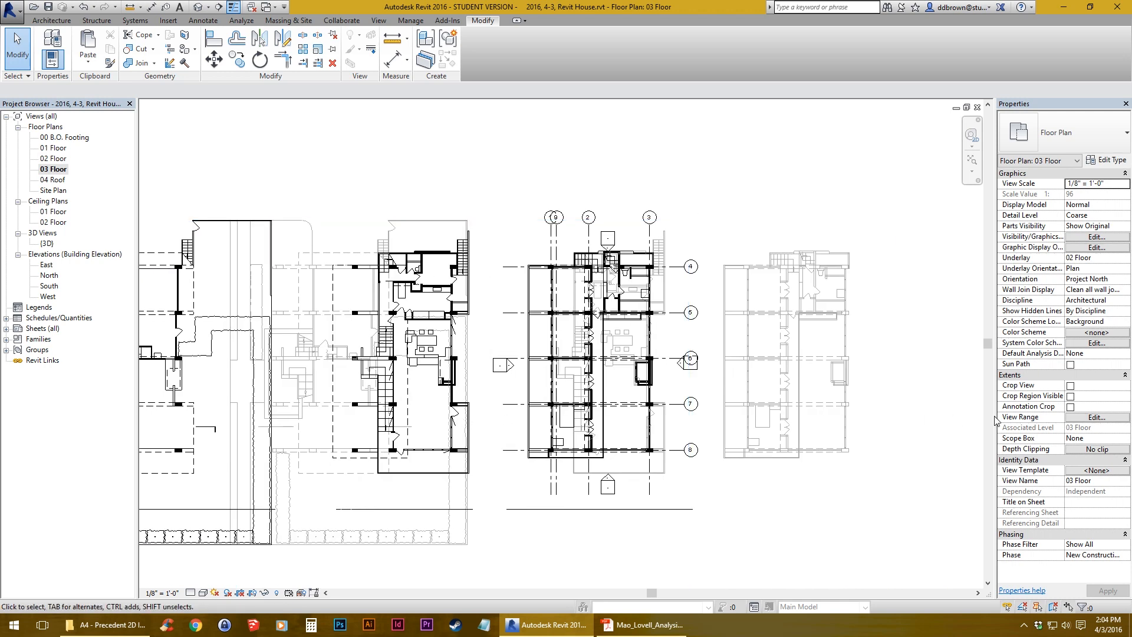
{"action": "left_click", "coordinate": [1071, 385]}
{"action": "left_click", "coordinate": [1070, 395]}
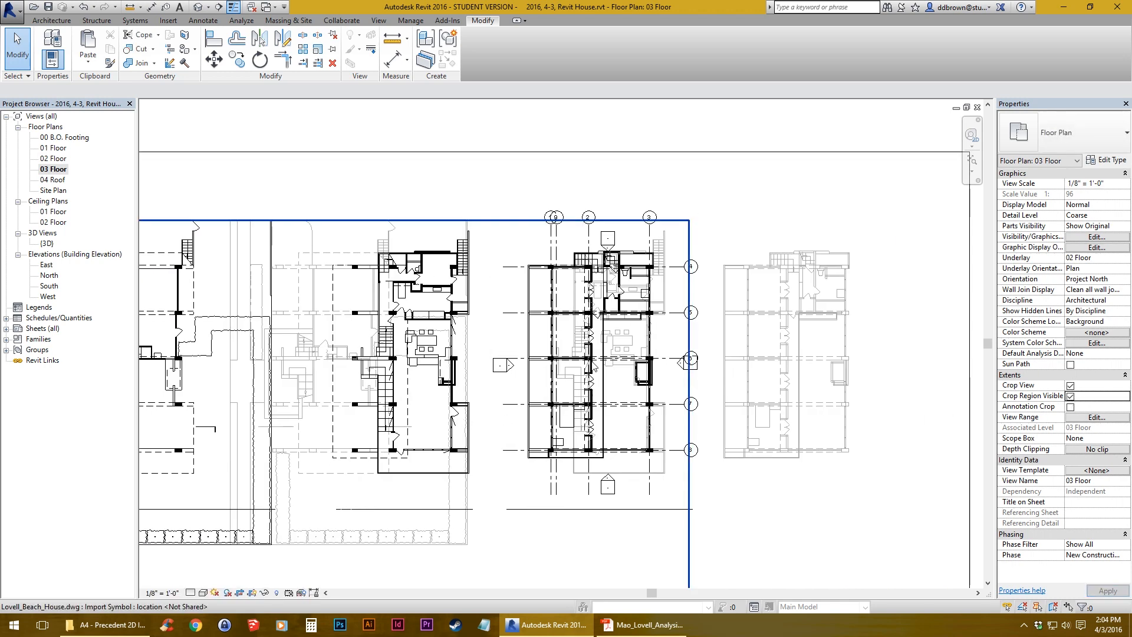
- Shrink the 03 Floor crop region on all four sides to enclose only the gridded plan and its elevation markers
{"action": "scroll", "coordinate": [572, 327], "scroll_direction": "down", "scroll_amount": 2}
{"action": "left_click", "coordinate": [506, 229]}
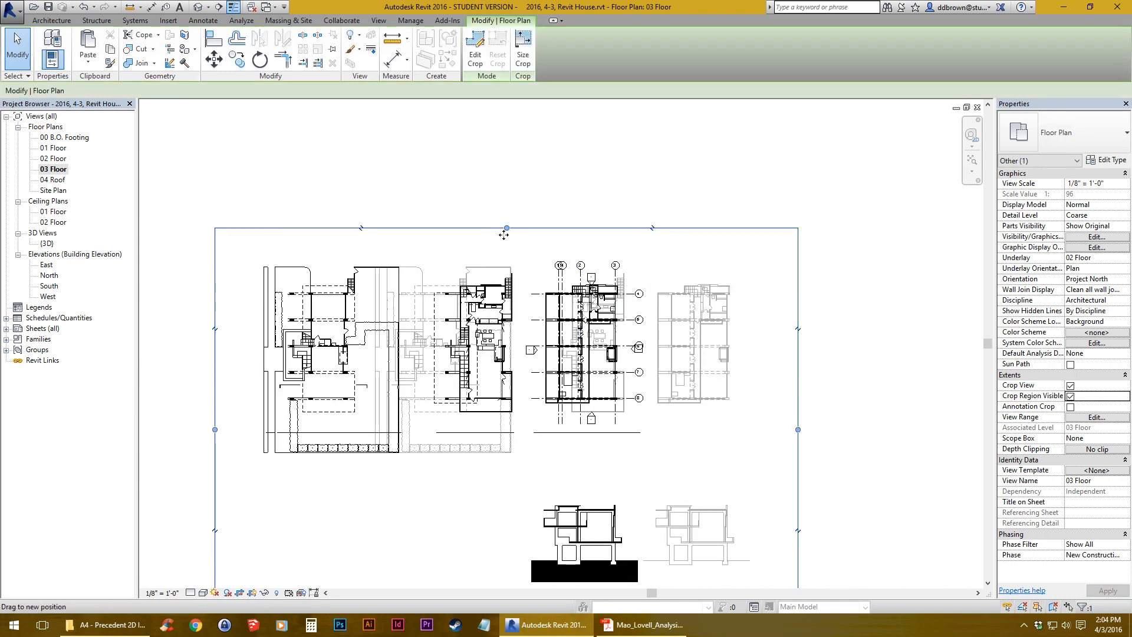
{"action": "left_click_drag", "start_coordinate": [506, 227], "coordinate": [505, 252]}
{"action": "scroll", "coordinate": [490, 440], "scroll_direction": "down", "scroll_amount": 1}
{"action": "middle_click_drag", "start_coordinate": [490, 440], "coordinate": [529, 316]}
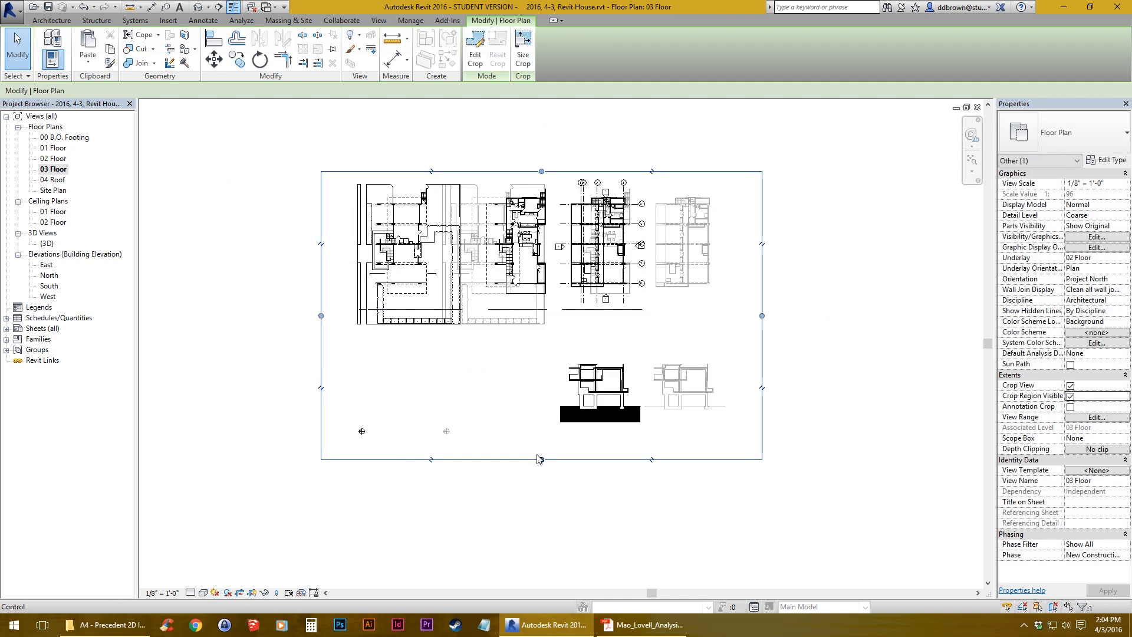
{"action": "left_click_drag", "start_coordinate": [542, 460], "coordinate": [542, 306]}
{"action": "left_click_drag", "start_coordinate": [762, 238], "coordinate": [648, 238]}
{"action": "left_click_drag", "start_coordinate": [321, 239], "coordinate": [552, 239]}
{"action": "scroll", "coordinate": [590, 265], "scroll_direction": "up", "scroll_amount": 5}
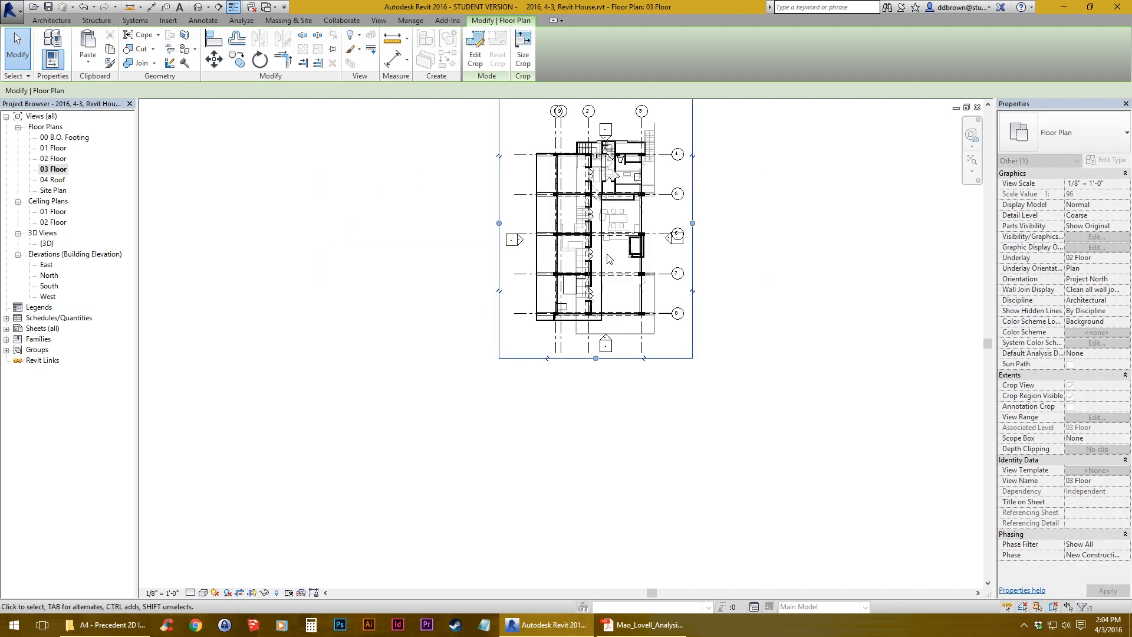
{"action": "middle_click_drag", "start_coordinate": [548, 331], "coordinate": [433, 475]}
{"action": "left_click", "coordinate": [889, 384]}
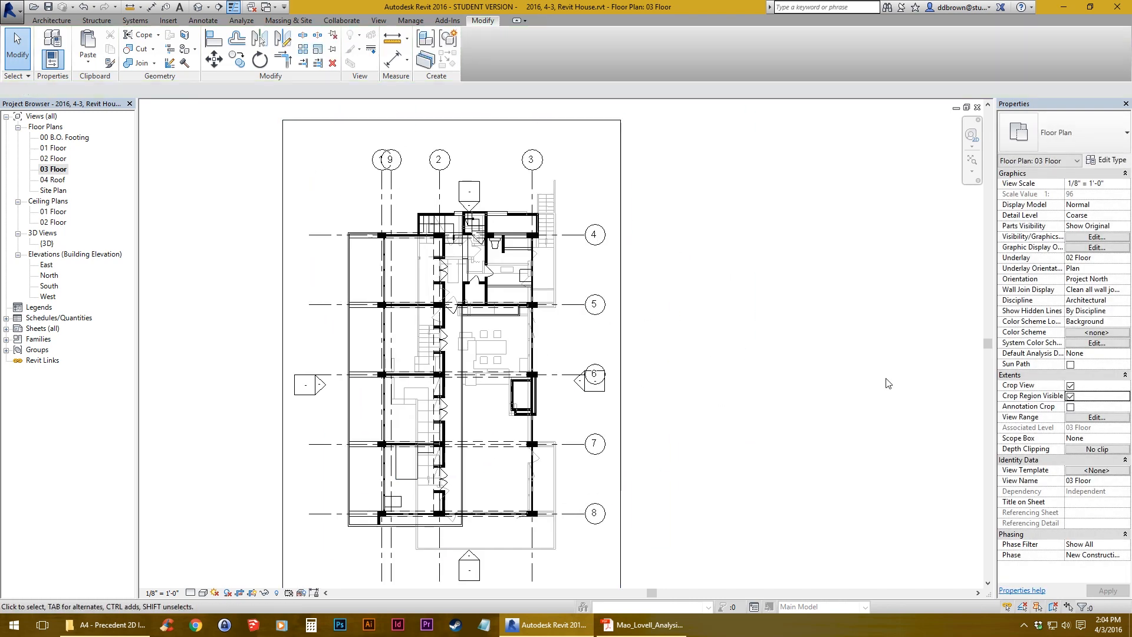
- Set the 03 Floor plan view's Underlay to None
{"action": "left_click", "coordinate": [1127, 270]}
{"action": "left_click", "coordinate": [1127, 270]}
{"action": "left_click", "coordinate": [1117, 264]}
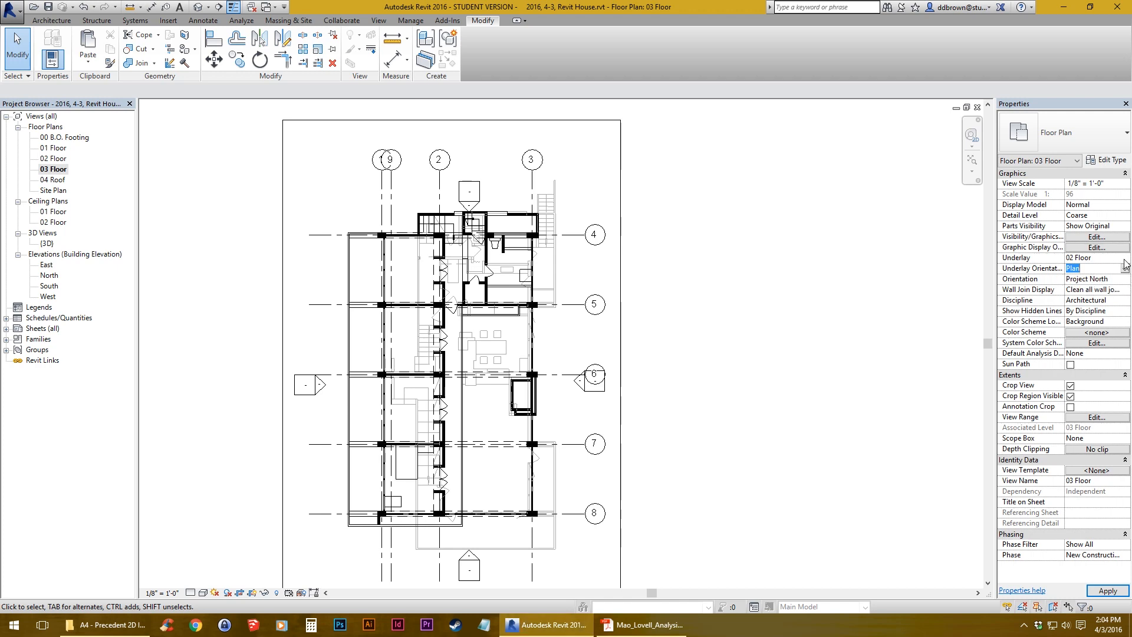
{"action": "left_click", "coordinate": [1112, 260]}
{"action": "left_click", "coordinate": [1104, 271]}
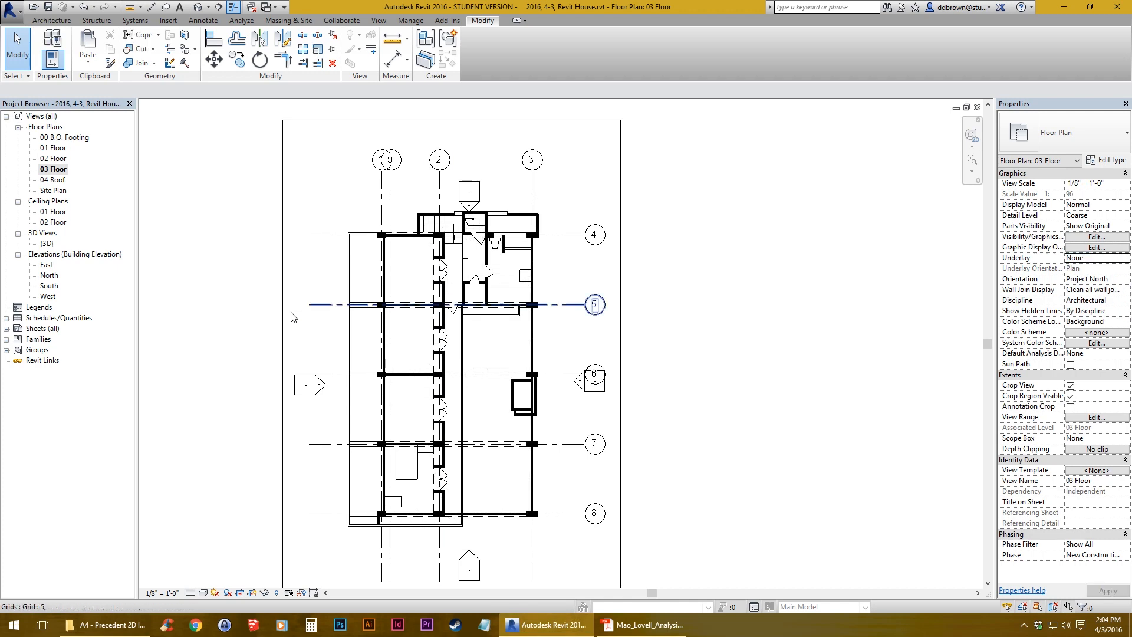
- Open the 01 Floor plan view and turn off its Crop View
{"action": "double_click", "coordinate": [51, 170]}
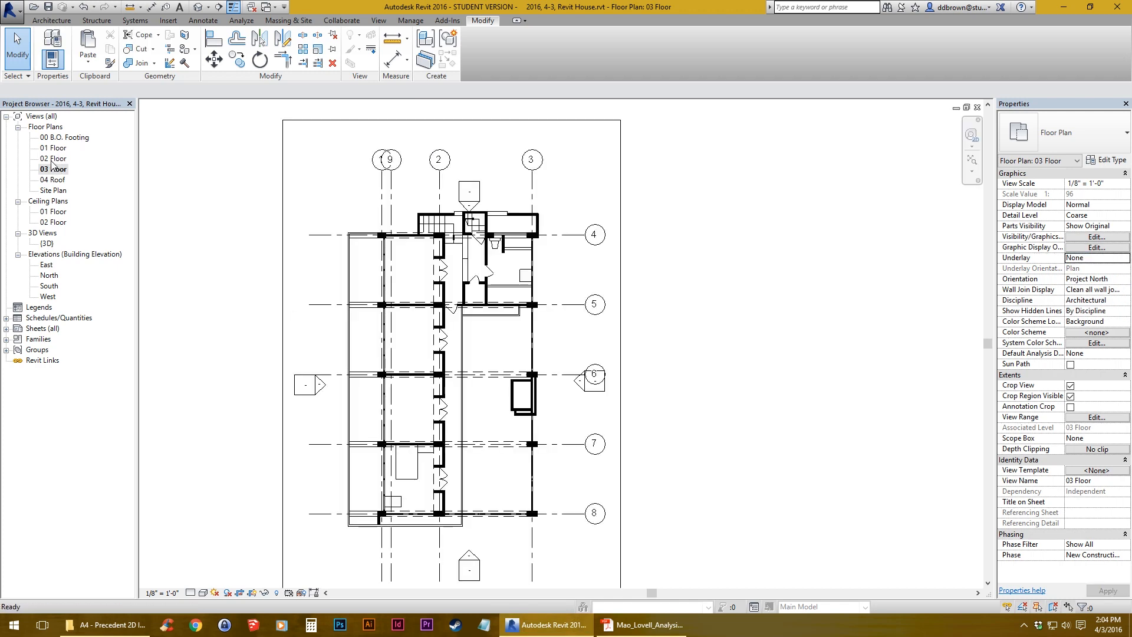
{"action": "double_click", "coordinate": [53, 148]}
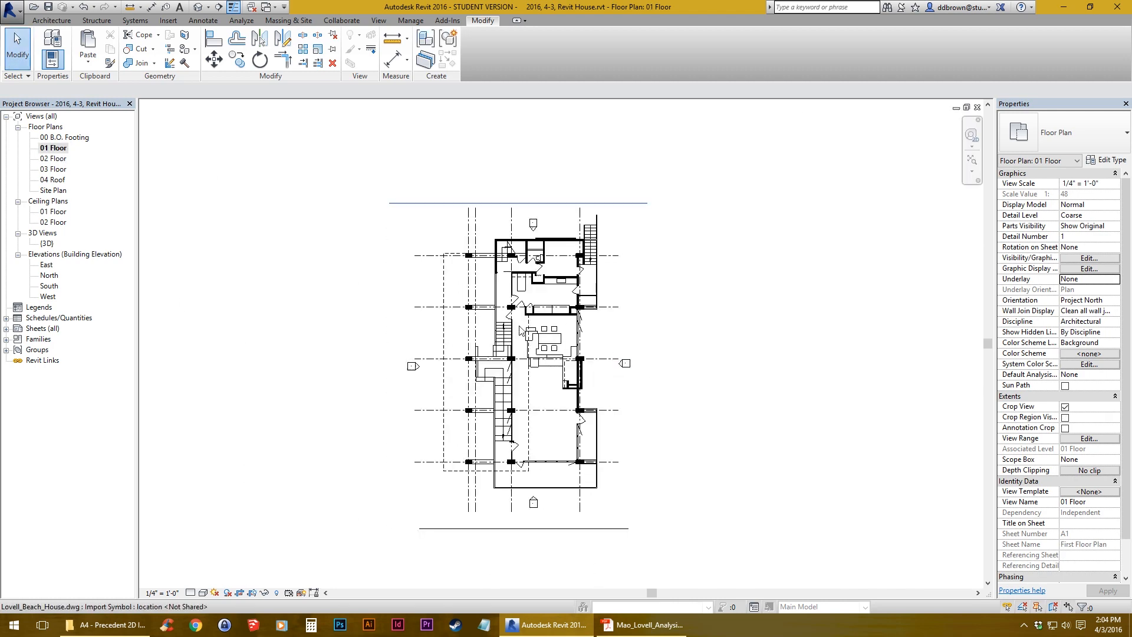
{"action": "left_click", "coordinate": [1065, 407]}
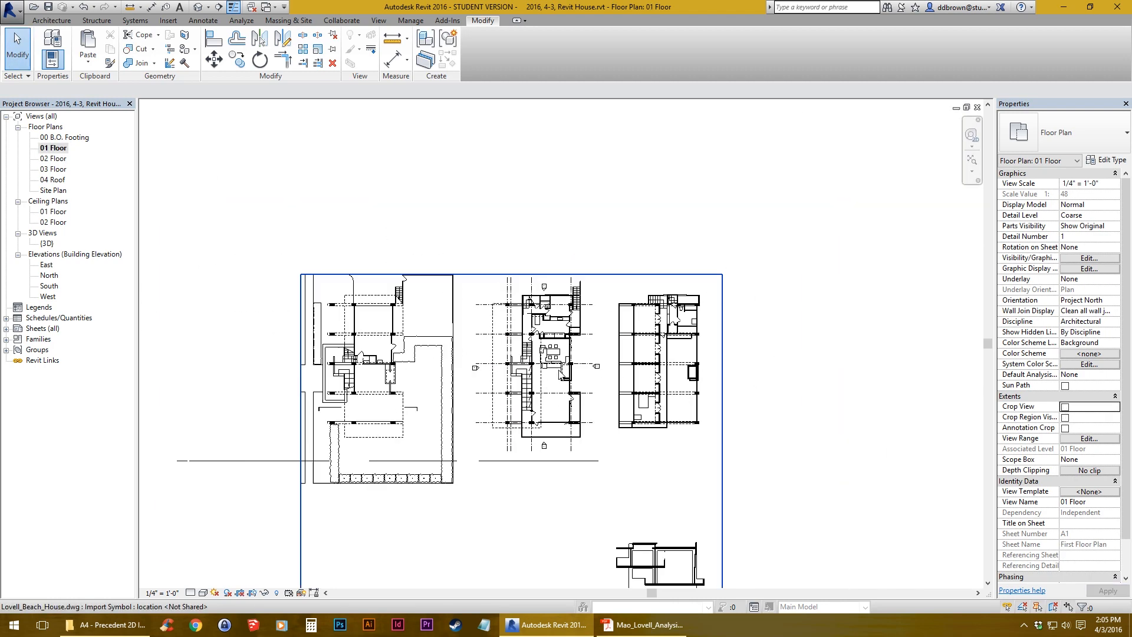
- Move the imported Lovell_Beach_House drawing so the ground-floor plan's southeast column lands on the intersection of grids 3 and 8
{"action": "left_click", "coordinate": [390, 374]}
{"action": "scroll", "coordinate": [386, 368], "scroll_direction": "up", "scroll_amount": 5}
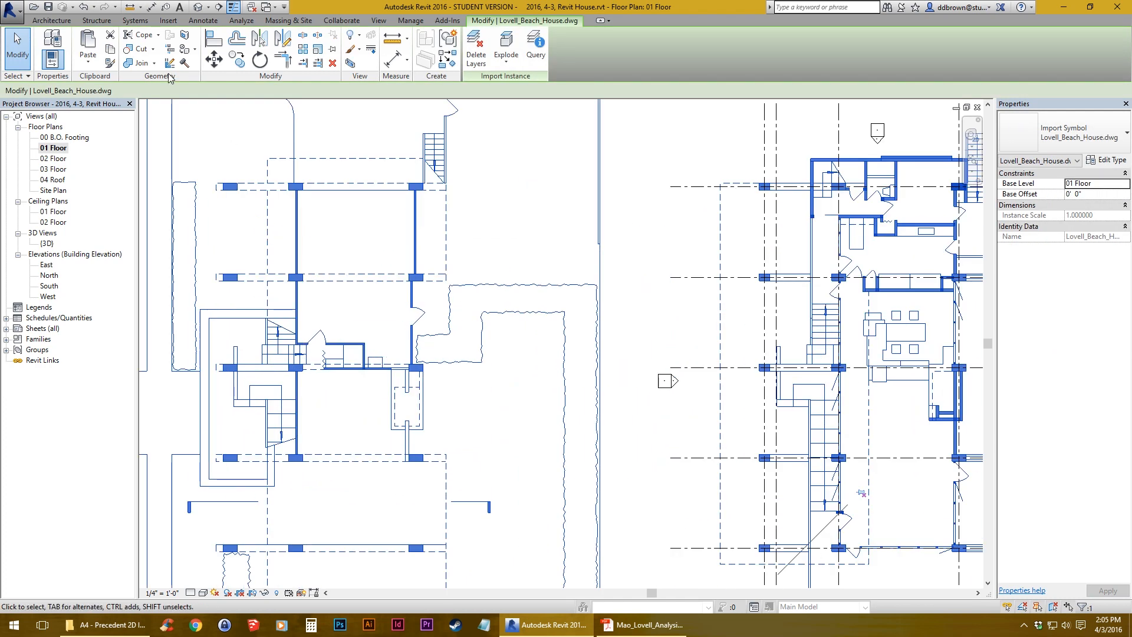
{"action": "middle_click_drag", "start_coordinate": [347, 261], "coordinate": [412, 242]}
{"action": "left_click", "coordinate": [216, 63]}
{"action": "middle_click_drag", "start_coordinate": [348, 452], "coordinate": [362, 290]}
{"action": "scroll", "coordinate": [439, 432], "scroll_direction": "up", "scroll_amount": 3}
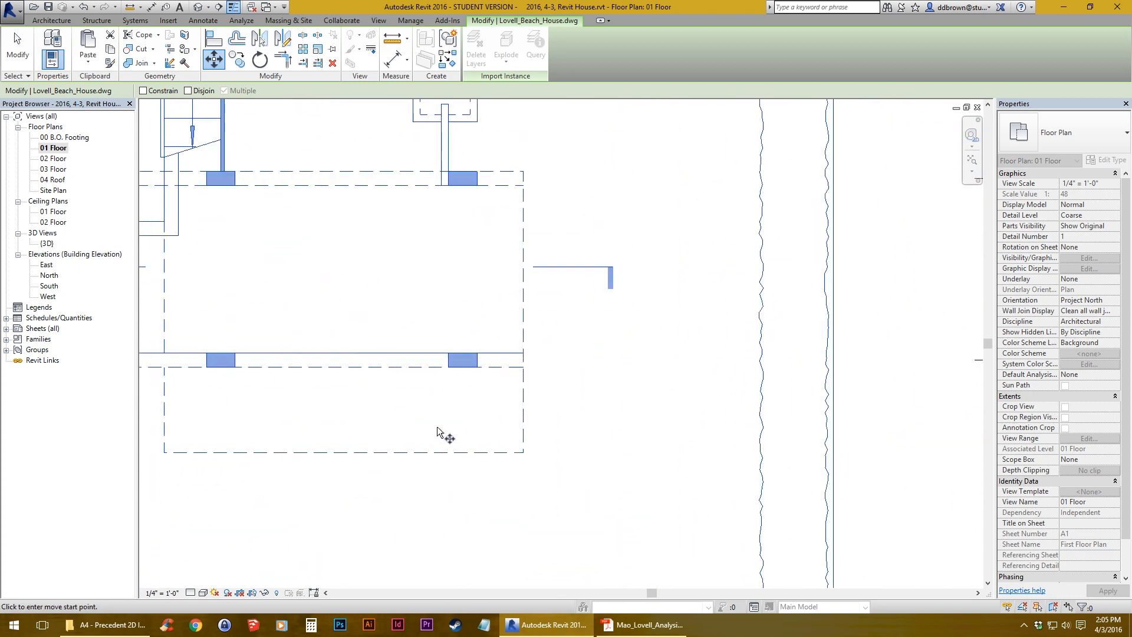
{"action": "left_click", "coordinate": [463, 367]}
{"action": "middle_click_drag", "start_coordinate": [730, 369], "coordinate": [204, 369]}
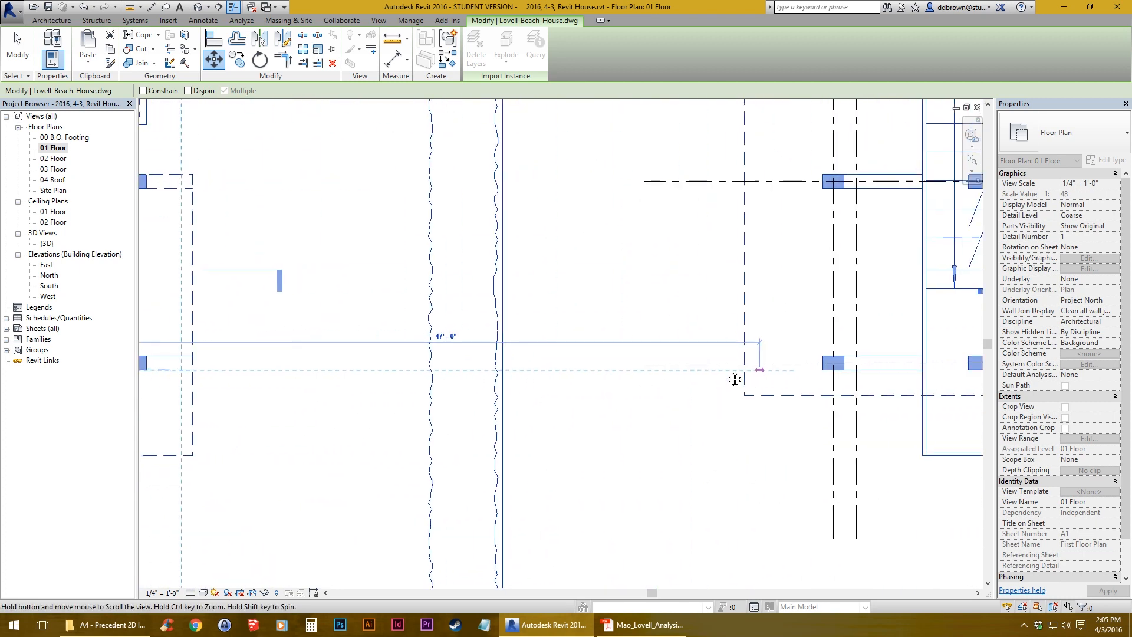
{"action": "middle_click_drag", "start_coordinate": [740, 377], "coordinate": [473, 377]}
{"action": "scroll", "coordinate": [413, 370], "scroll_direction": "up", "scroll_amount": 2}
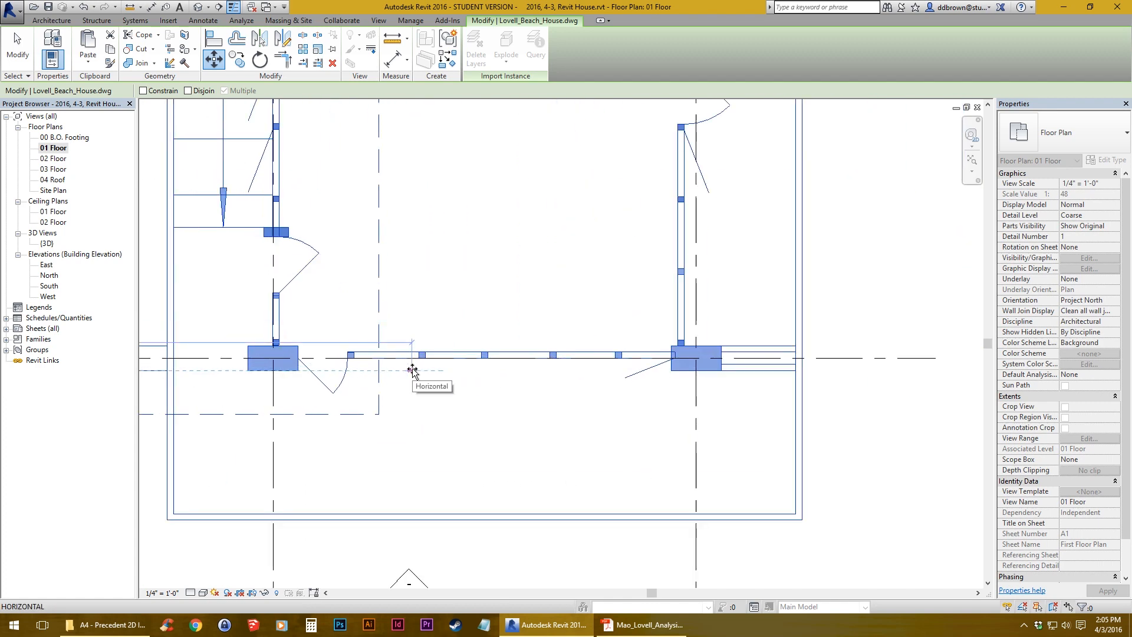
{"action": "left_click", "coordinate": [695, 367]}
- Inspect how the moved drawing's western columns line up with the grids in the 01 Floor plan, from south to north
{"action": "scroll", "coordinate": [688, 368], "scroll_direction": "down", "scroll_amount": 3}
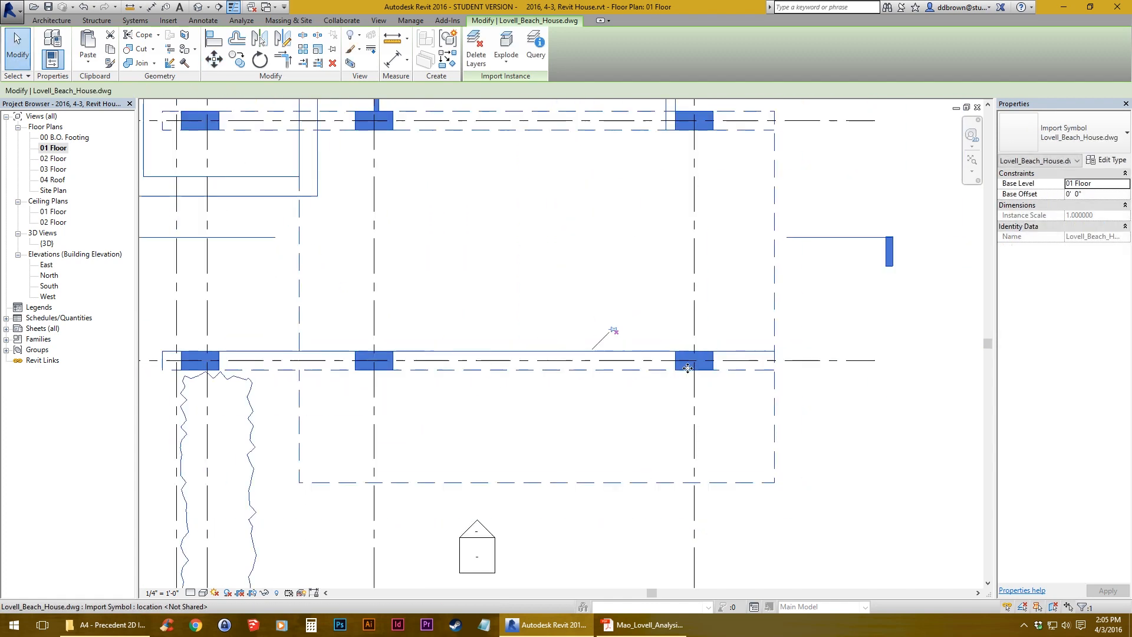
{"action": "scroll", "coordinate": [688, 368], "scroll_direction": "down", "scroll_amount": 2}
{"action": "scroll", "coordinate": [507, 345], "scroll_direction": "up", "scroll_amount": 6}
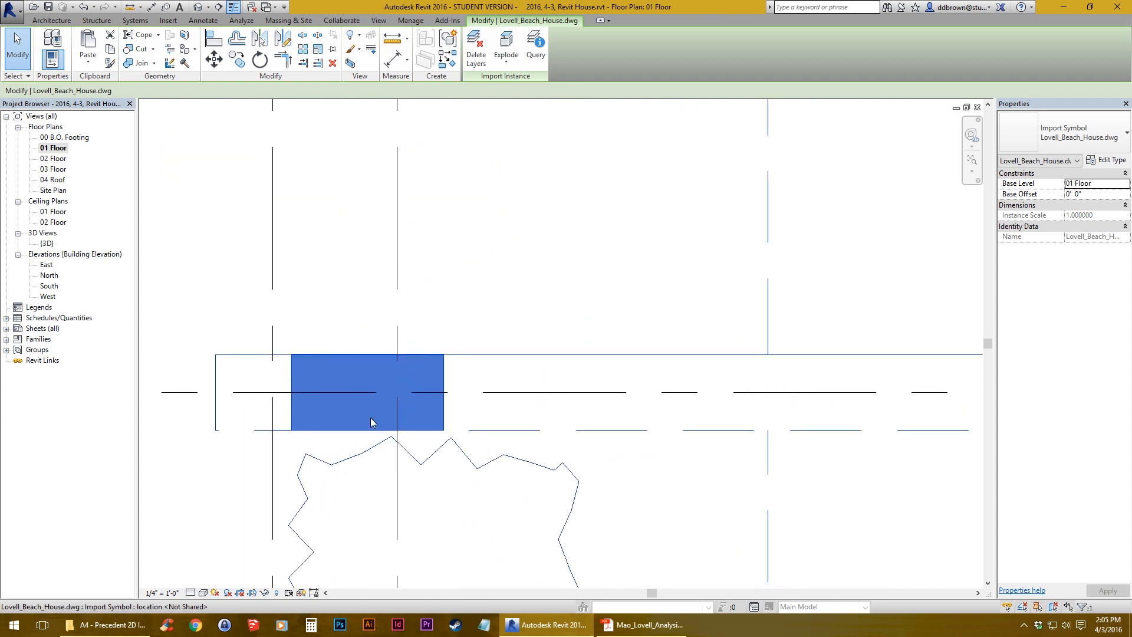
{"action": "scroll", "coordinate": [398, 402], "scroll_direction": "down", "scroll_amount": 5}
{"action": "scroll", "coordinate": [430, 355], "scroll_direction": "up", "scroll_amount": 2}
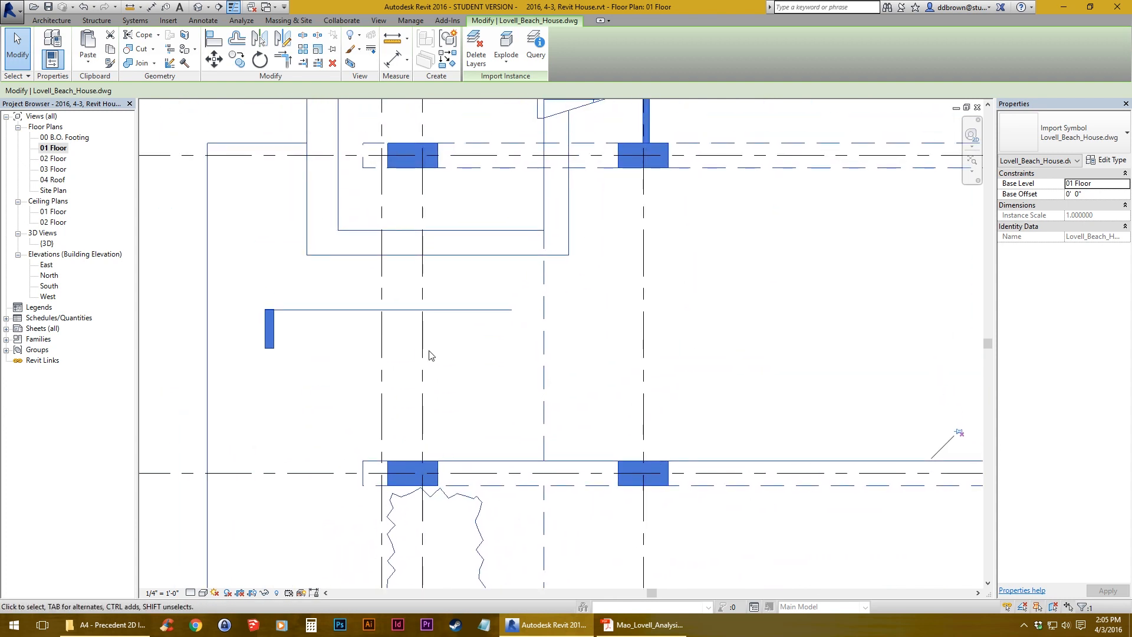
{"action": "middle_click_drag", "start_coordinate": [434, 169], "coordinate": [434, 502]}
{"action": "middle_click_drag", "start_coordinate": [439, 336], "coordinate": [439, 511]}
{"action": "scroll", "coordinate": [432, 423], "scroll_direction": "down", "scroll_amount": 2}
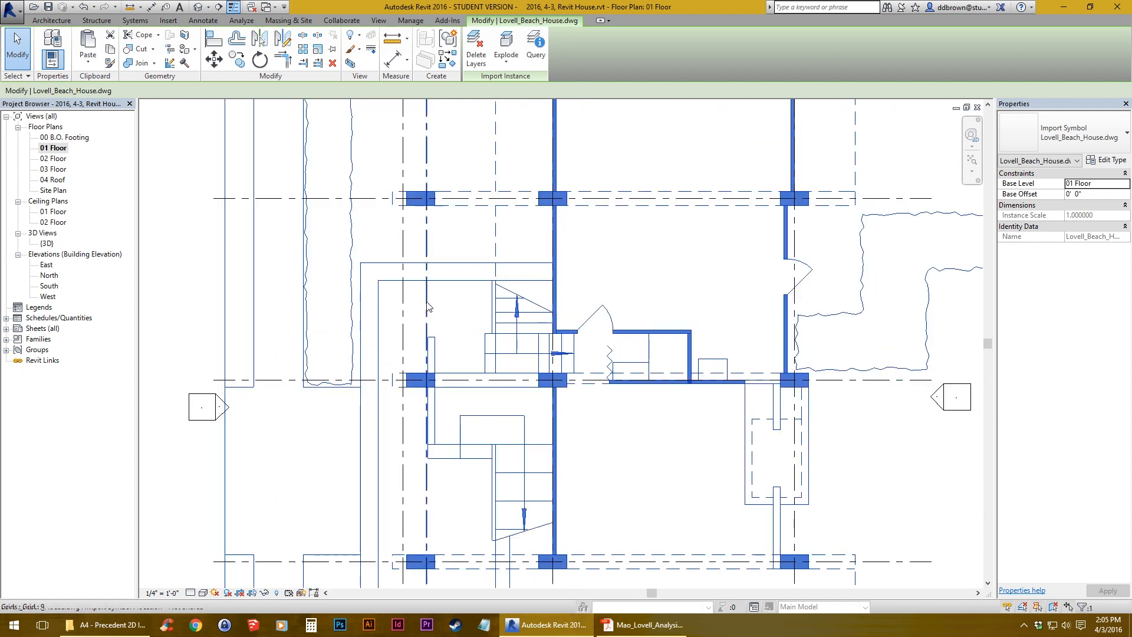
{"action": "middle_click_drag", "start_coordinate": [435, 242], "coordinate": [434, 531]}
{"action": "scroll", "coordinate": [429, 376], "scroll_direction": "up", "scroll_amount": 5}
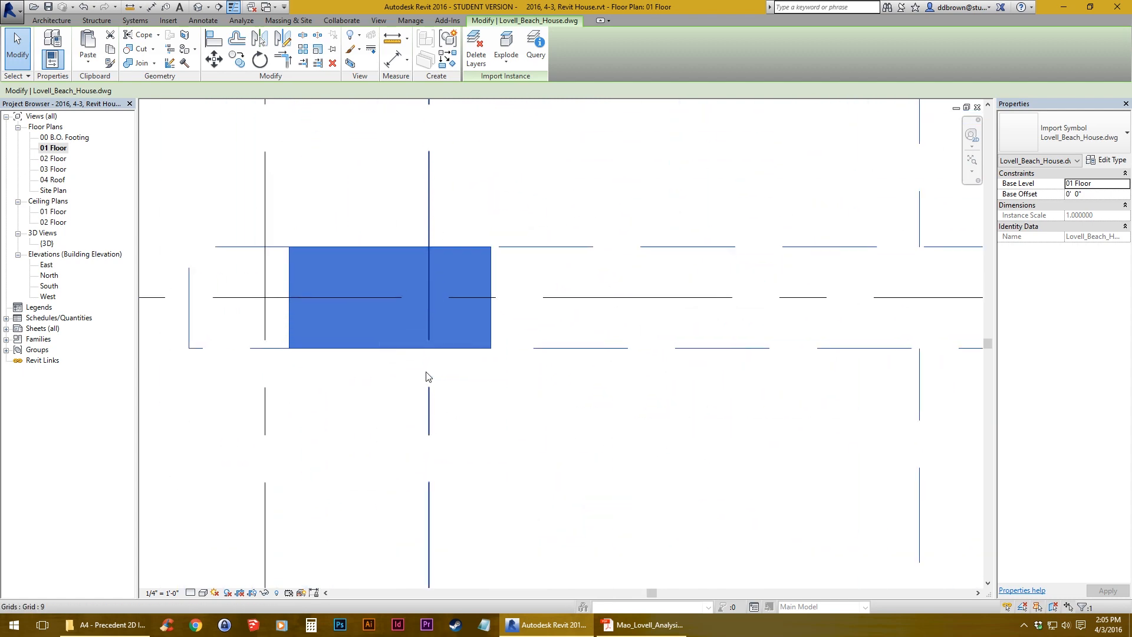
- Move grid 9 onto the centre of the imported drawing's westernmost columns
{"action": "left_click", "coordinate": [429, 391]}
{"action": "scroll", "coordinate": [427, 384], "scroll_direction": "down", "scroll_amount": 6}
{"action": "scroll", "coordinate": [428, 373], "scroll_direction": "up", "scroll_amount": 5}
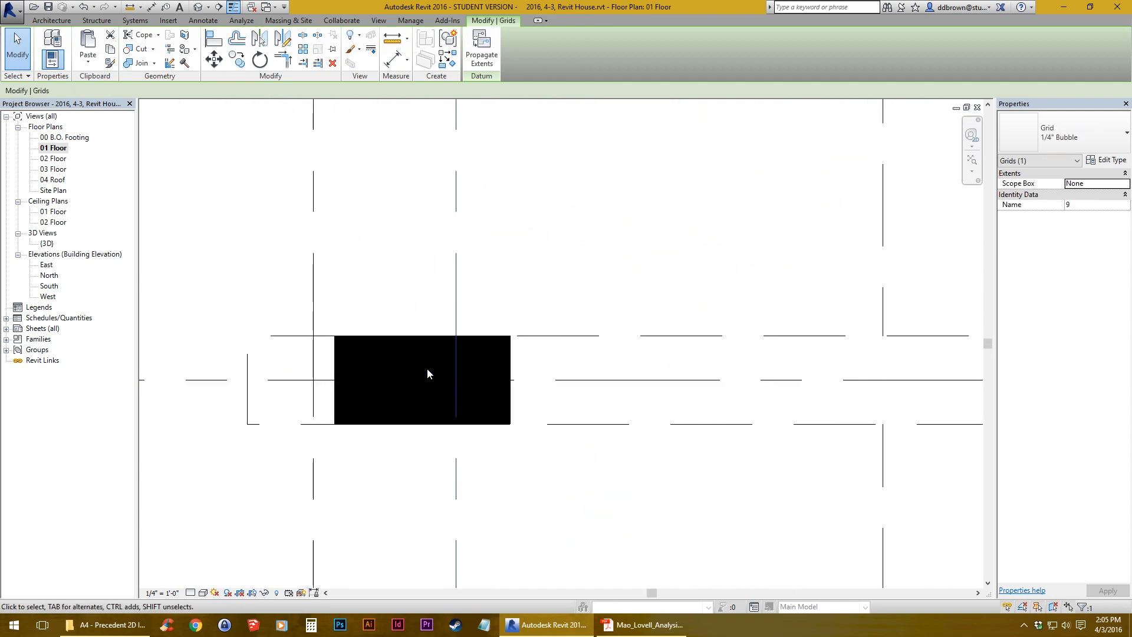
{"action": "left_click", "coordinate": [214, 59]}
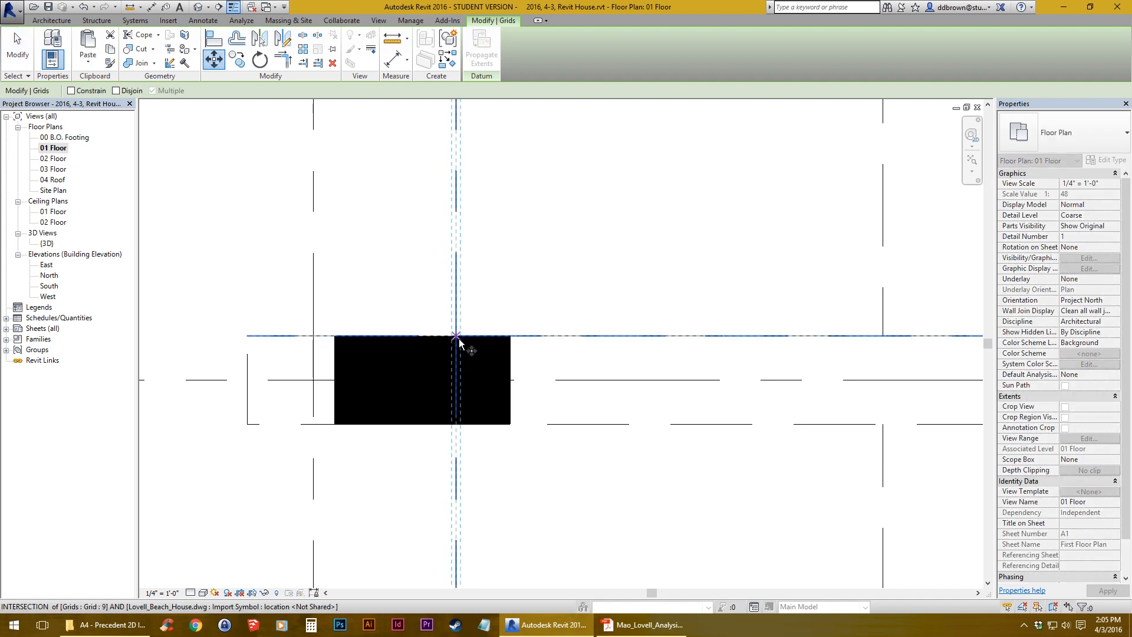
{"action": "left_click", "coordinate": [424, 338]}
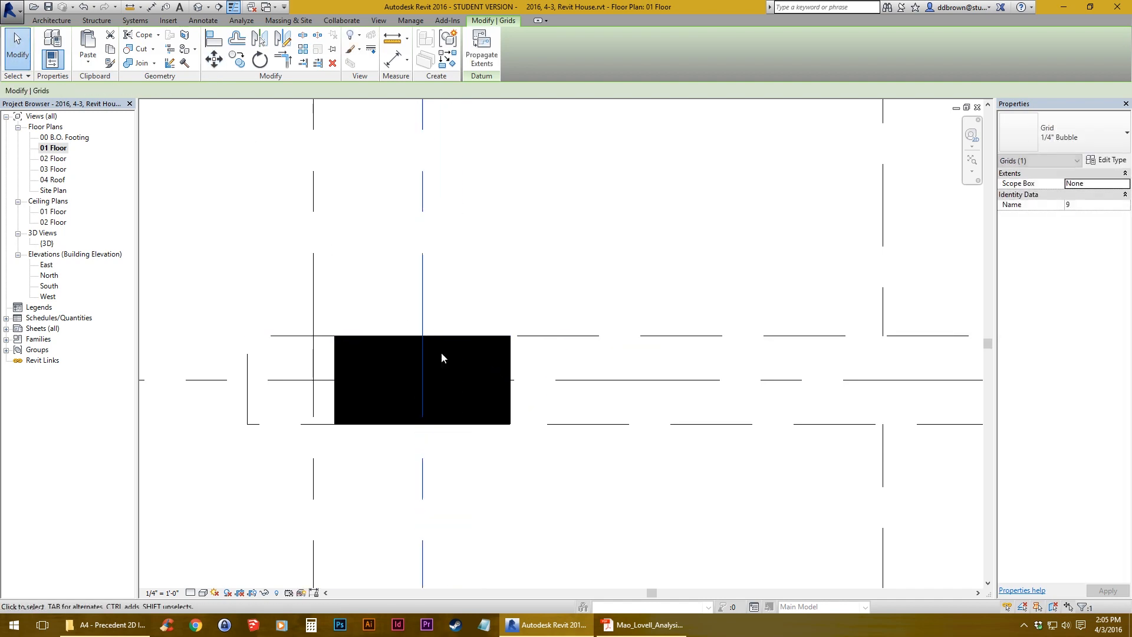
{"action": "key", "text": "Escape"}
- Turn on Crop View and Crop Region Visible for the 01 Floor plan view
{"action": "scroll", "coordinate": [320, 401], "scroll_direction": "down", "scroll_amount": 5}
{"action": "middle_click_drag", "start_coordinate": [399, 468], "coordinate": [338, 386]}
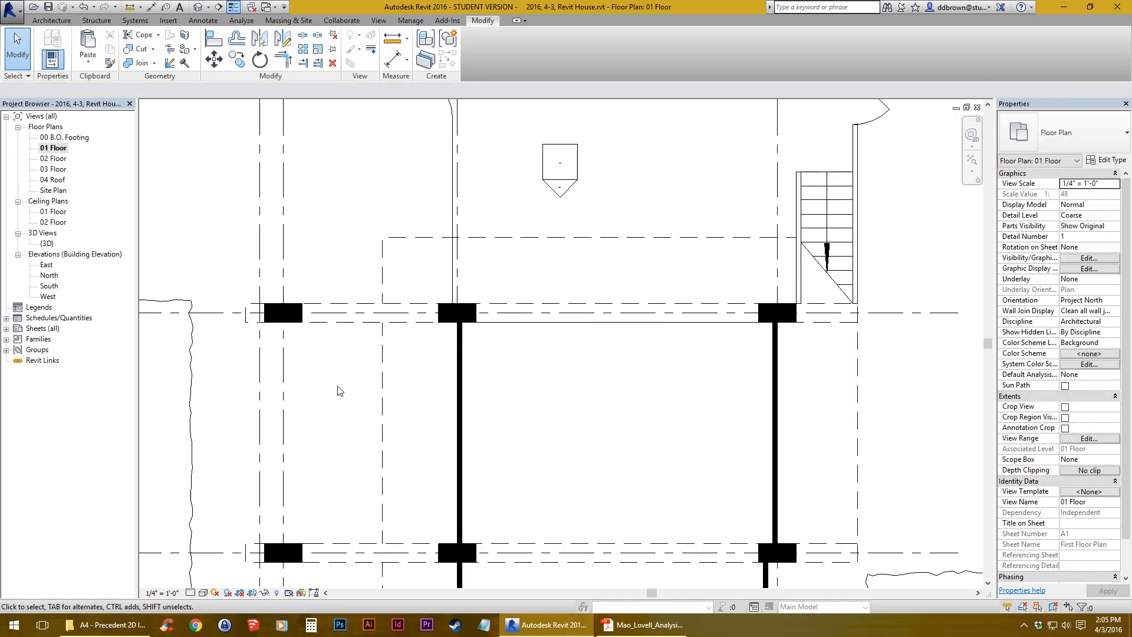
{"action": "scroll", "coordinate": [348, 395], "scroll_direction": "down", "scroll_amount": 2}
{"action": "middle_click_drag", "start_coordinate": [499, 409], "coordinate": [497, 323]}
{"action": "scroll", "coordinate": [496, 324], "scroll_direction": "down", "scroll_amount": 2}
{"action": "middle_click_drag", "start_coordinate": [505, 477], "coordinate": [442, 344]}
{"action": "scroll", "coordinate": [489, 353], "scroll_direction": "down", "scroll_amount": 4}
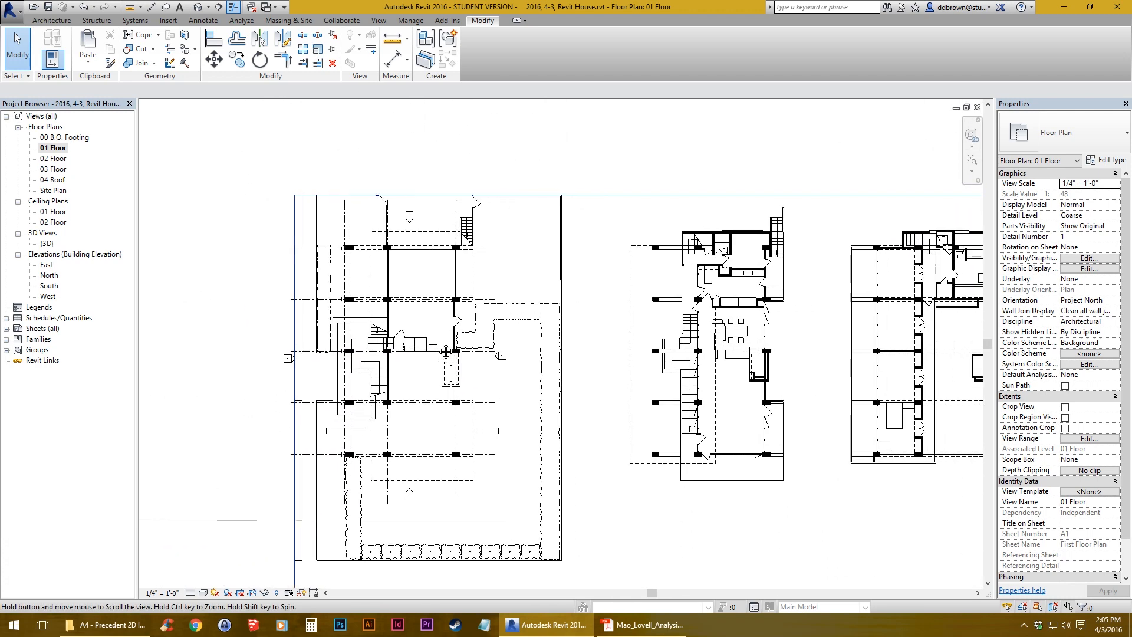
{"action": "scroll", "coordinate": [443, 344], "scroll_direction": "down", "scroll_amount": 3}
{"action": "scroll", "coordinate": [440, 341], "scroll_direction": "up", "scroll_amount": 2}
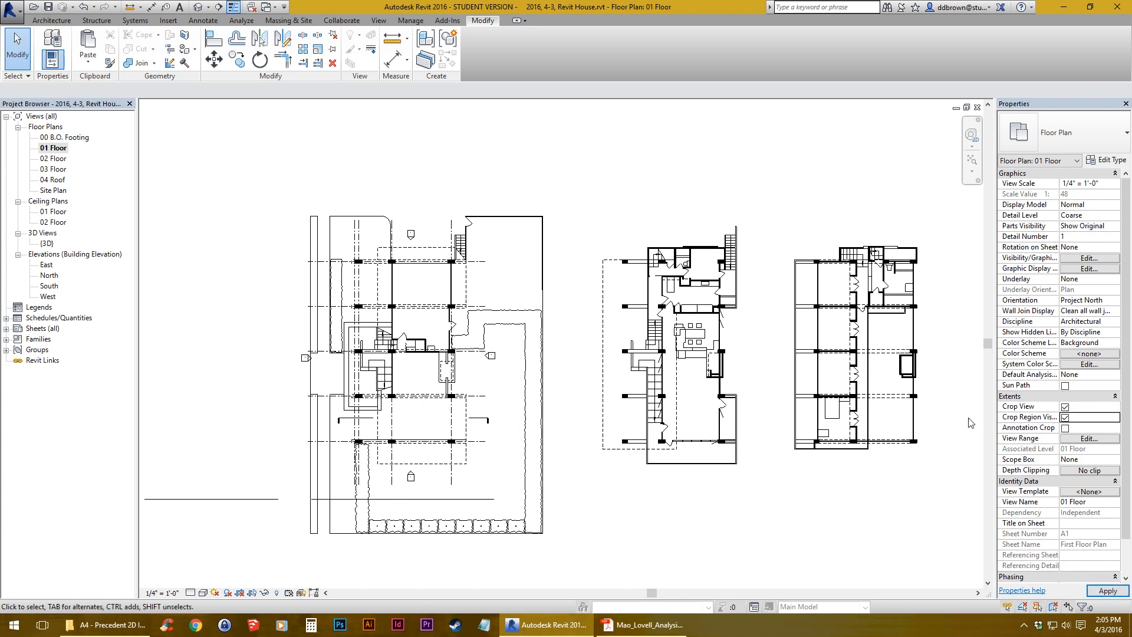
- Resize the 01 Floor crop region to enclose only the gridded ground-floor plan with its full site outline and planting
{"action": "scroll", "coordinate": [463, 396], "scroll_direction": "up", "scroll_amount": 1}
{"action": "middle_click_drag", "start_coordinate": [455, 341], "coordinate": [502, 357]}
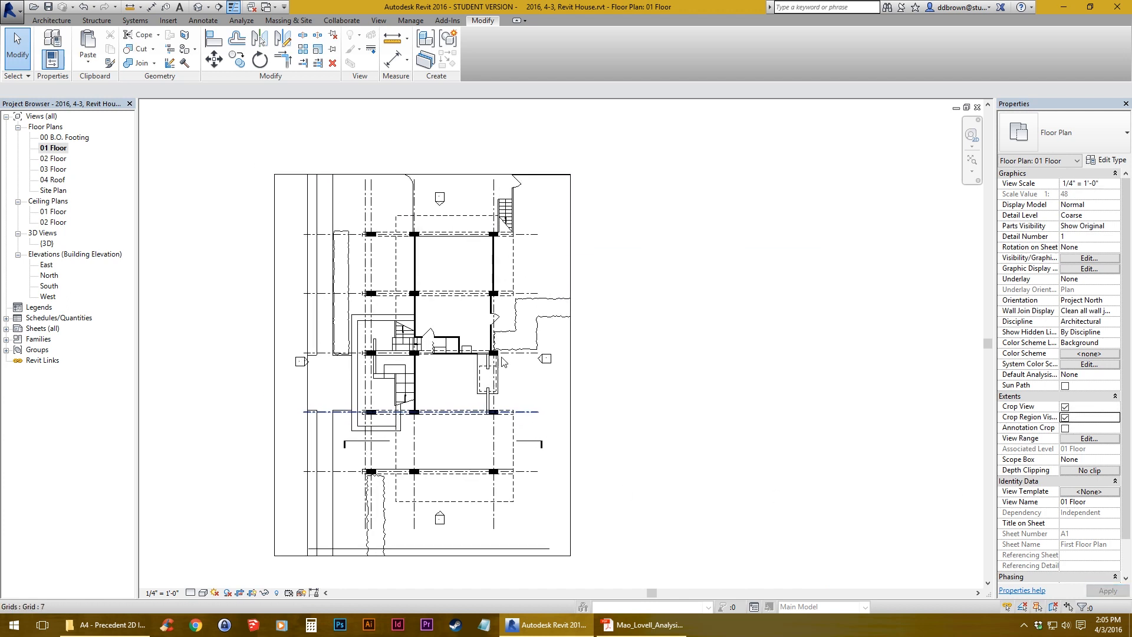
{"action": "left_click", "coordinate": [423, 174]}
{"action": "left_click_drag", "start_coordinate": [423, 174], "coordinate": [423, 152]}
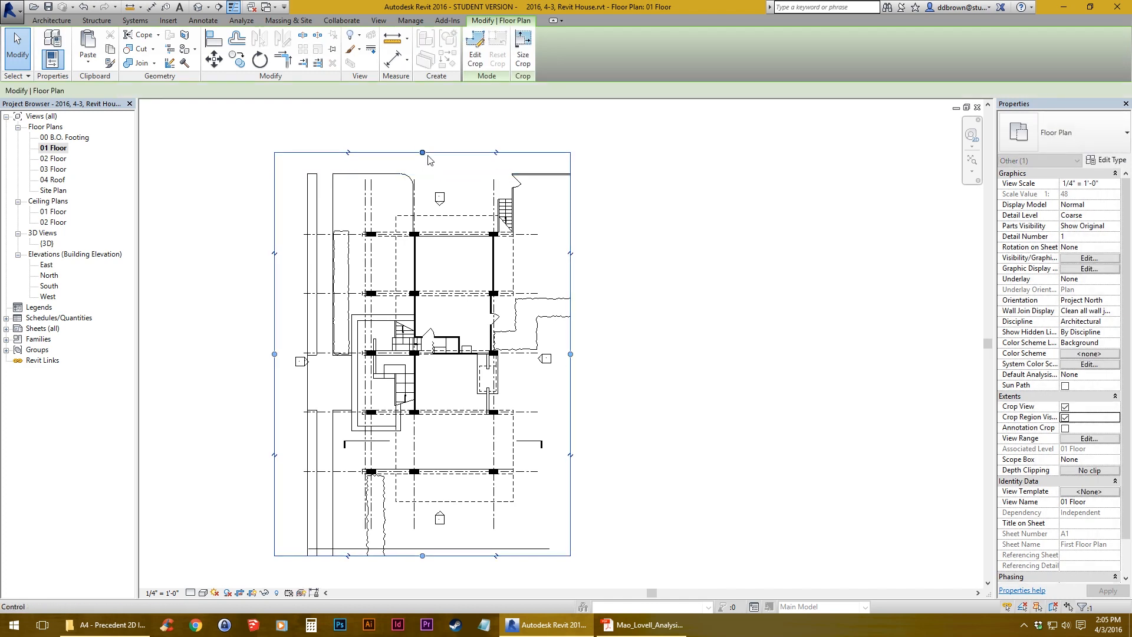
{"action": "left_click_drag", "start_coordinate": [571, 354], "coordinate": [597, 353]}
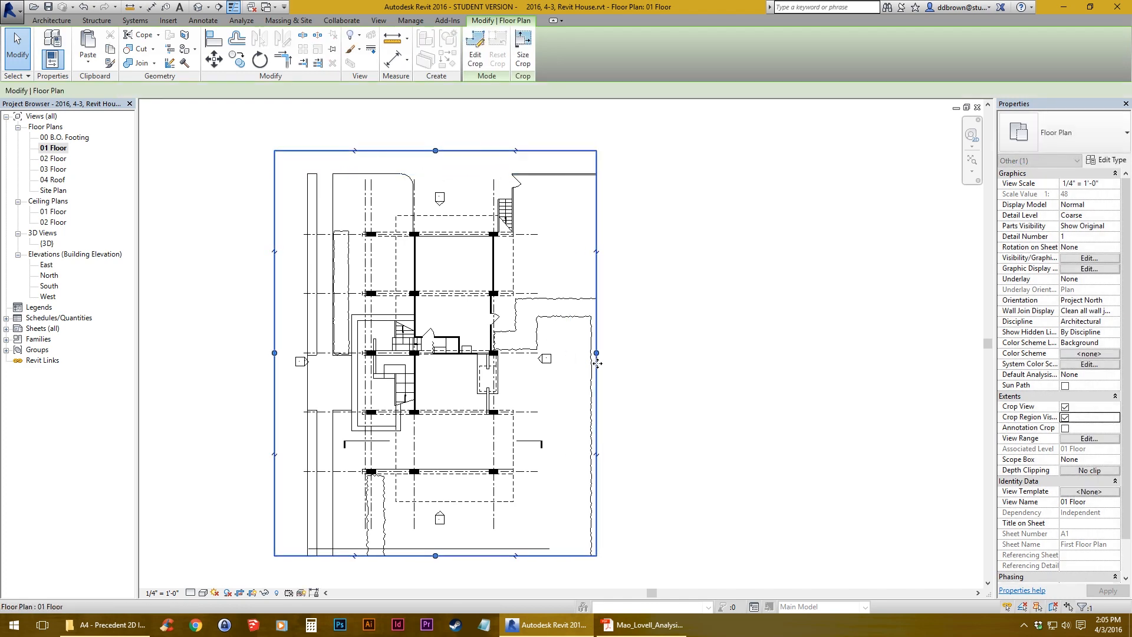
{"action": "mouse_move", "coordinate": [436, 557]}
{"action": "left_mouse_down"}
{"action": "mouse_move", "coordinate": [444, 575]}
{"action": "mouse_move", "coordinate": [447, 529]}
{"action": "mouse_move", "coordinate": [437, 526]}
{"action": "mouse_move", "coordinate": [432, 563]}
{"action": "mouse_move", "coordinate": [432, 553]}
{"action": "left_mouse_up"}
{"action": "left_click_drag", "start_coordinate": [593, 319], "coordinate": [638, 318]}
{"action": "left_click", "coordinate": [687, 308]}
{"action": "middle_click_drag", "start_coordinate": [522, 301], "coordinate": [537, 364]}
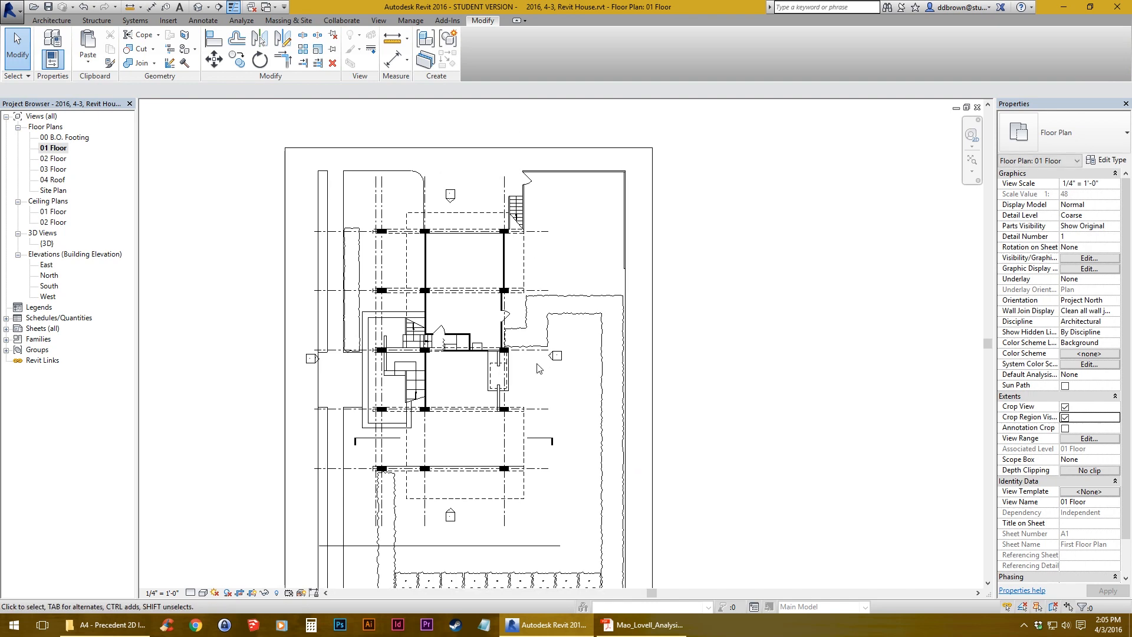
{"action": "scroll", "coordinate": [537, 369], "scroll_direction": "down", "scroll_amount": 1}
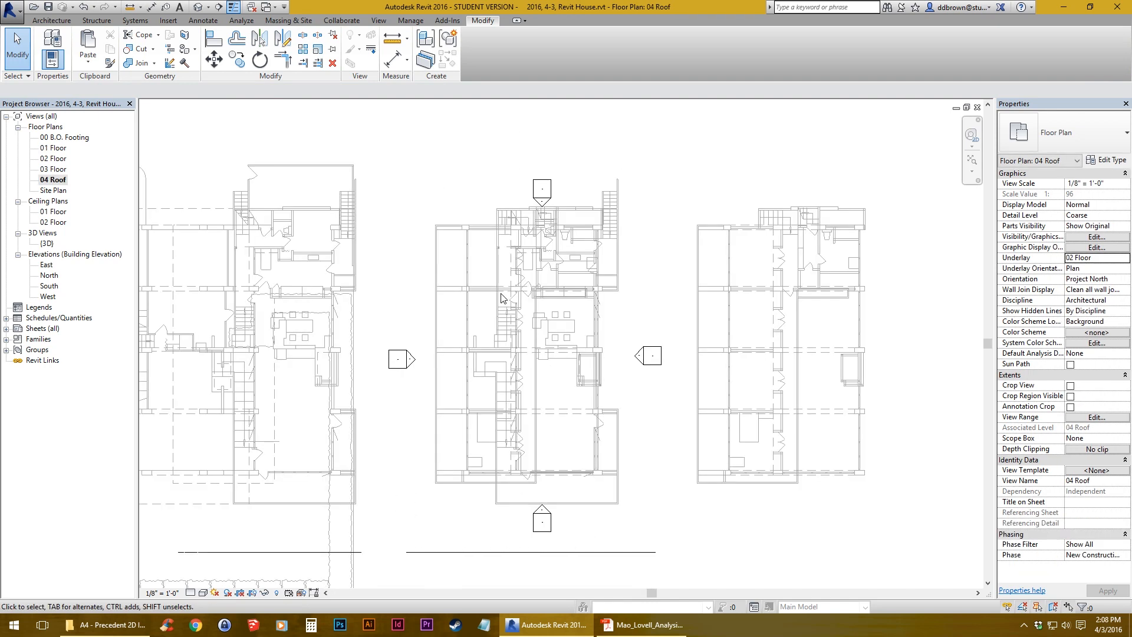
- Set the 04 Roof plan's Underlay to 03 Floor and turn on Crop View and Crop Region Visible
{"action": "left_click", "coordinate": [1126, 259]}
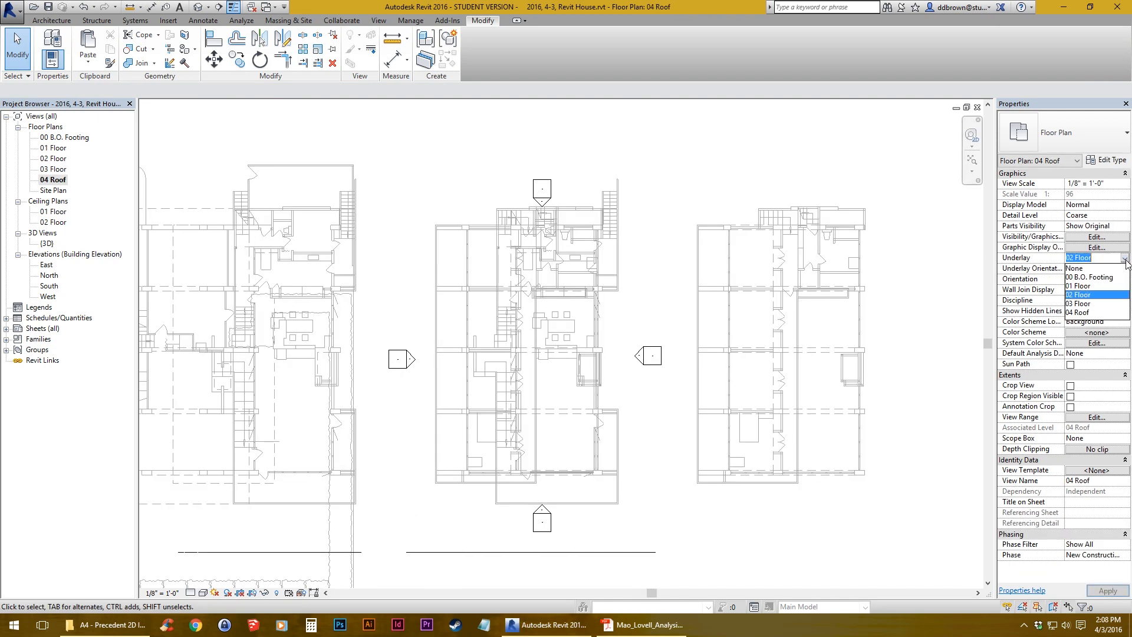
{"action": "left_click", "coordinate": [1083, 304]}
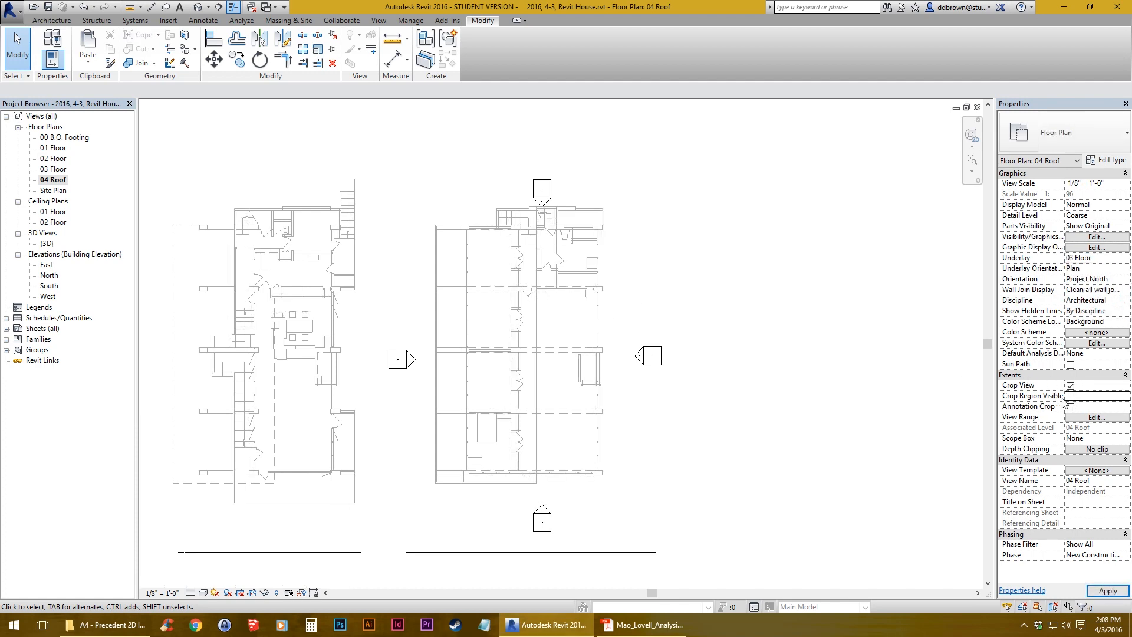
{"action": "scroll", "coordinate": [615, 358], "scroll_direction": "down", "scroll_amount": 2}
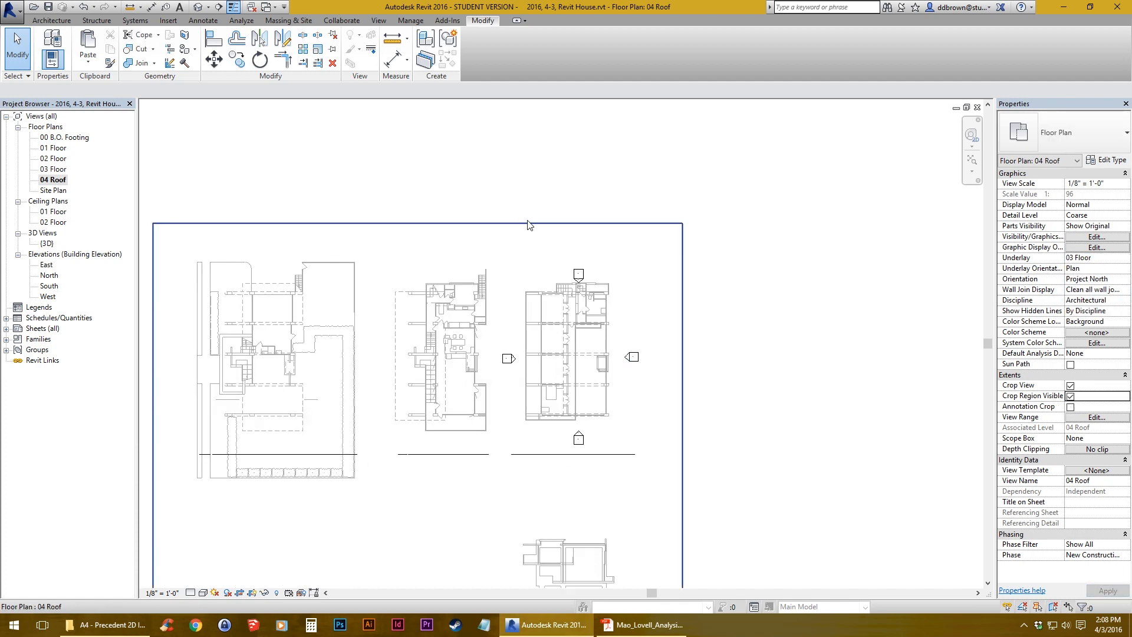
- Shrink the 04 Roof crop region on all four sides to enclose only the underlaid third-floor plan and its elevation markers
{"action": "left_click", "coordinate": [429, 224]}
{"action": "left_click_drag", "start_coordinate": [419, 224], "coordinate": [420, 259]}
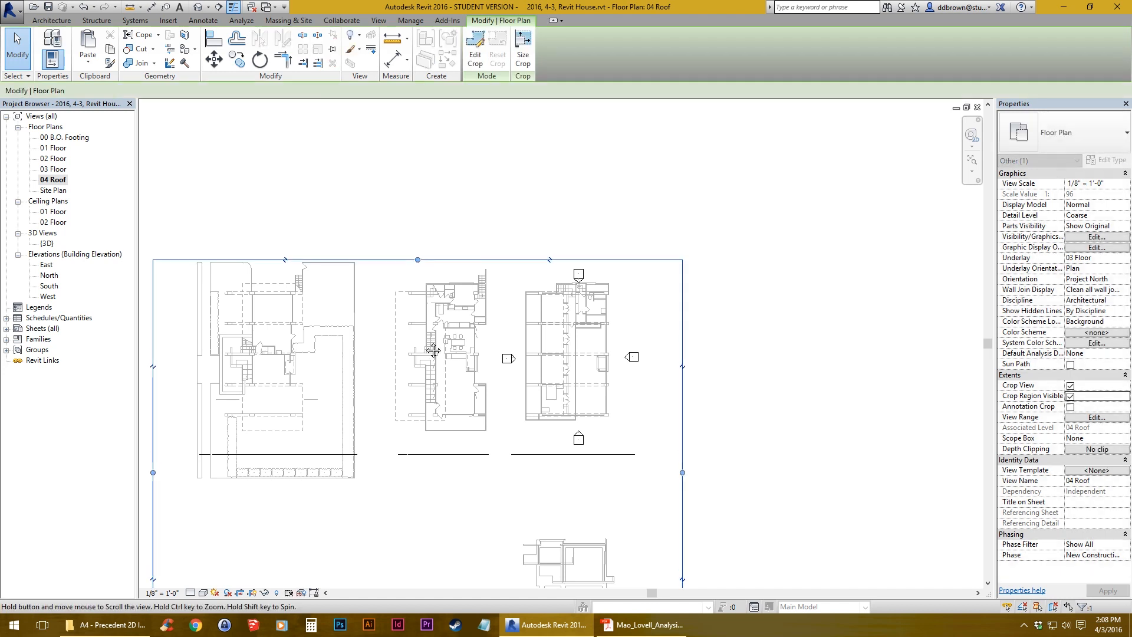
{"action": "middle_click_drag", "start_coordinate": [431, 350], "coordinate": [604, 266]}
{"action": "scroll", "coordinate": [602, 285], "scroll_direction": "down", "scroll_amount": 1}
{"action": "mouse_move", "coordinate": [596, 517]}
{"action": "left_mouse_down"}
{"action": "mouse_move", "coordinate": [607, 391]}
{"action": "mouse_move", "coordinate": [597, 337]}
{"action": "left_mouse_up"}
{"action": "left_click_drag", "start_coordinate": [556, 262], "coordinate": [652, 264]}
{"action": "middle_click_drag", "start_coordinate": [735, 275], "coordinate": [641, 358]}
{"action": "scroll", "coordinate": [641, 358], "scroll_direction": "up", "scroll_amount": 2}
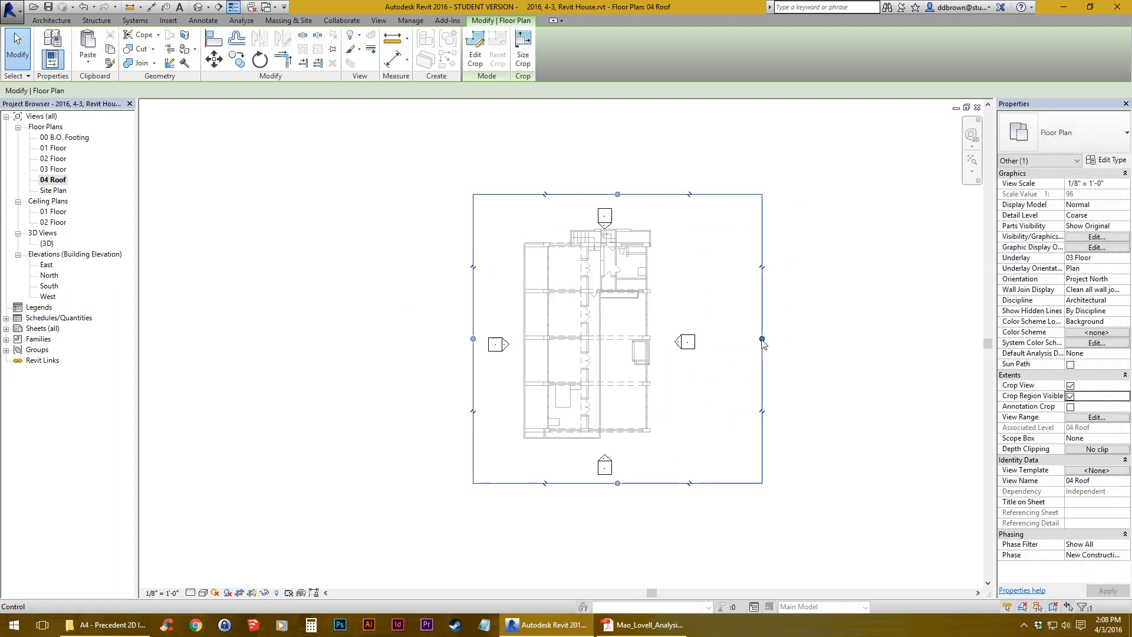
{"action": "left_click_drag", "start_coordinate": [762, 340], "coordinate": [729, 340]}
{"action": "left_click", "coordinate": [771, 377]}
{"action": "middle_click_drag", "start_coordinate": [633, 377], "coordinate": [581, 380]}
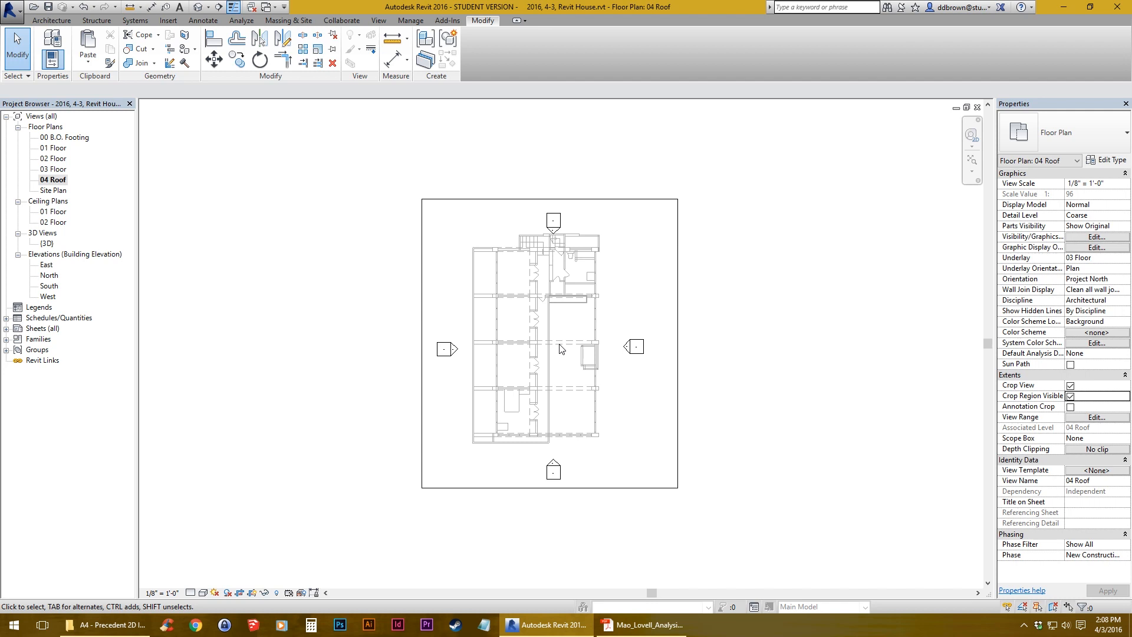
- In the North elevation, extend the upper ends of grids 1, 2, 3 and 9 above the building's highest roof
{"action": "double_click", "coordinate": [49, 276]}
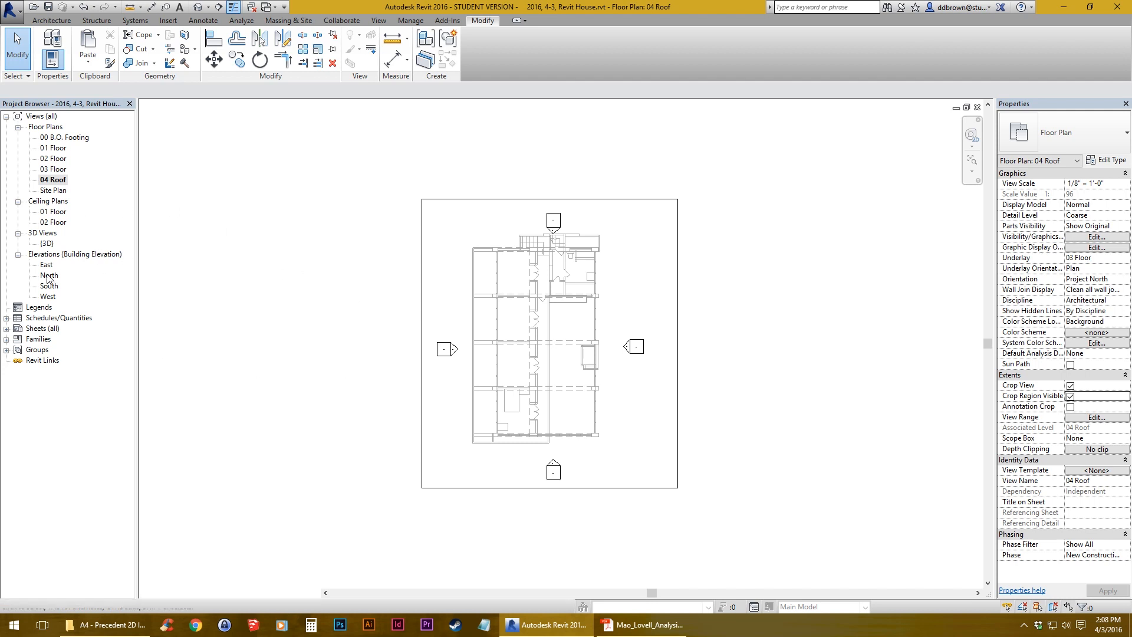
{"action": "middle_click_drag", "start_coordinate": [763, 305], "coordinate": [384, 303]}
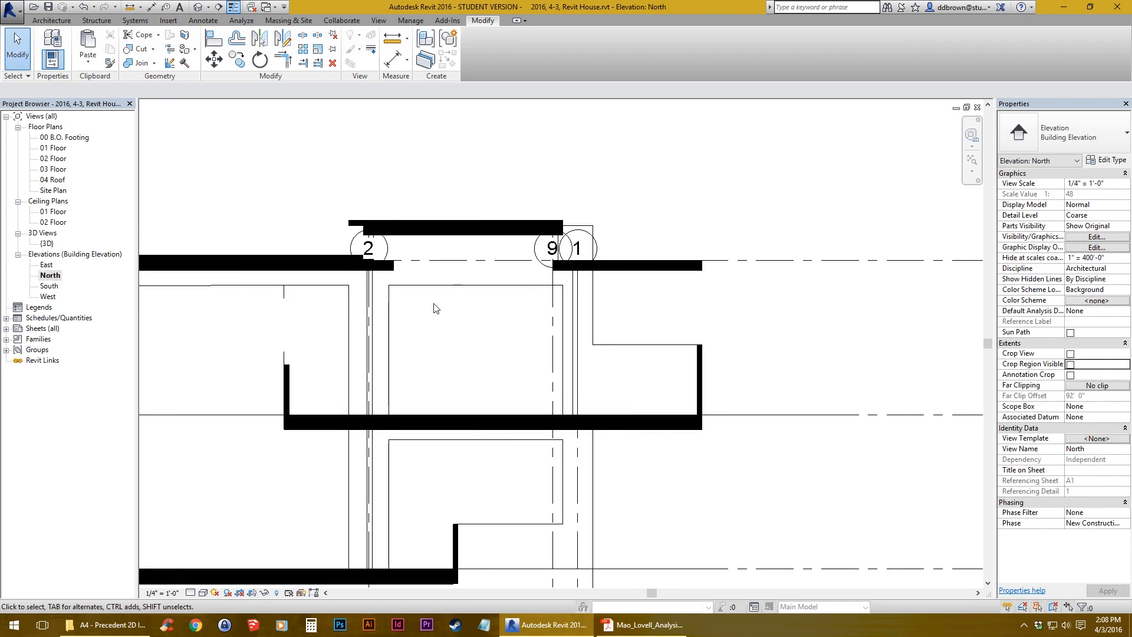
{"action": "left_click", "coordinate": [552, 301]}
{"action": "scroll", "coordinate": [552, 301], "scroll_direction": "down", "scroll_amount": 4}
{"action": "middle_click_drag", "start_coordinate": [537, 310], "coordinate": [579, 430]}
{"action": "scroll", "coordinate": [566, 363], "scroll_direction": "up", "scroll_amount": 2}
{"action": "scroll", "coordinate": [589, 359], "scroll_direction": "up", "scroll_amount": 2}
{"action": "middle_click_drag", "start_coordinate": [633, 369], "coordinate": [484, 373]}
{"action": "scroll", "coordinate": [484, 373], "scroll_direction": "up", "scroll_amount": 2}
{"action": "middle_click_drag", "start_coordinate": [732, 373], "coordinate": [614, 348]}
{"action": "scroll", "coordinate": [614, 362], "scroll_direction": "down", "scroll_amount": 2}
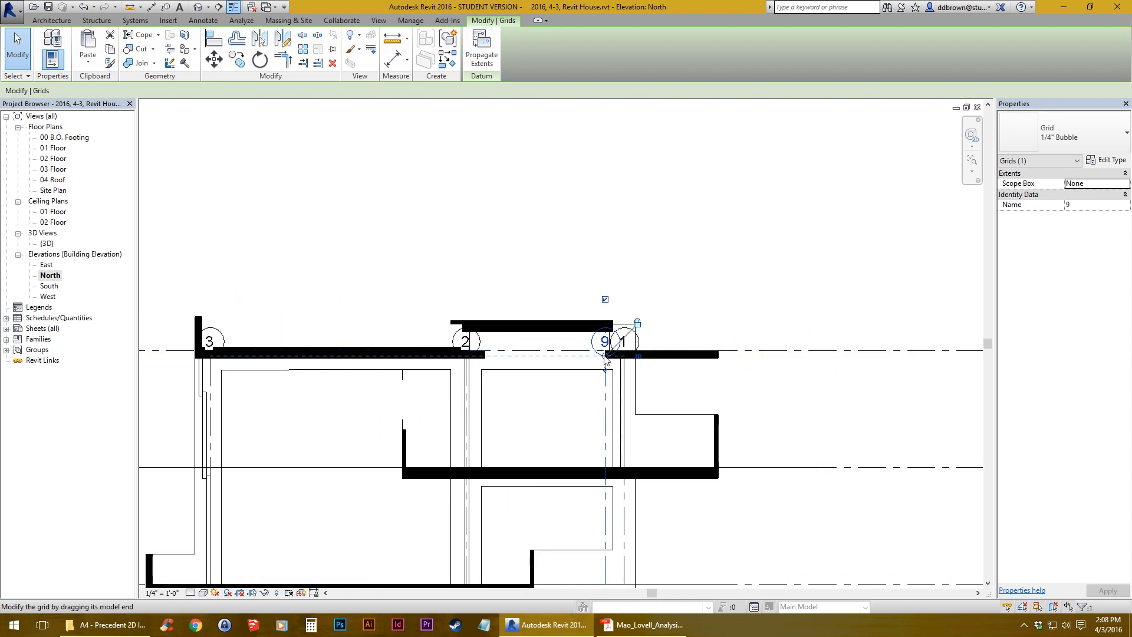
{"action": "left_click_drag", "start_coordinate": [605, 360], "coordinate": [605, 275]}
{"action": "key", "text": "Escape"}
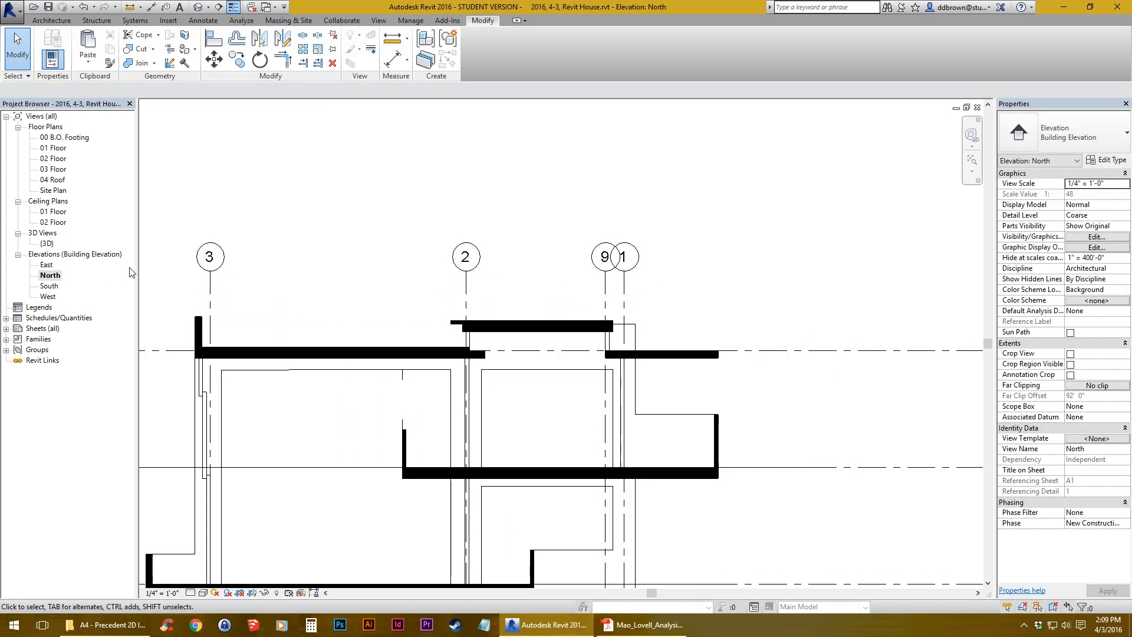
- Open the 04 Roof plan and check which grids appear over the underlaid third-floor plan
{"action": "double_click", "coordinate": [54, 180]}
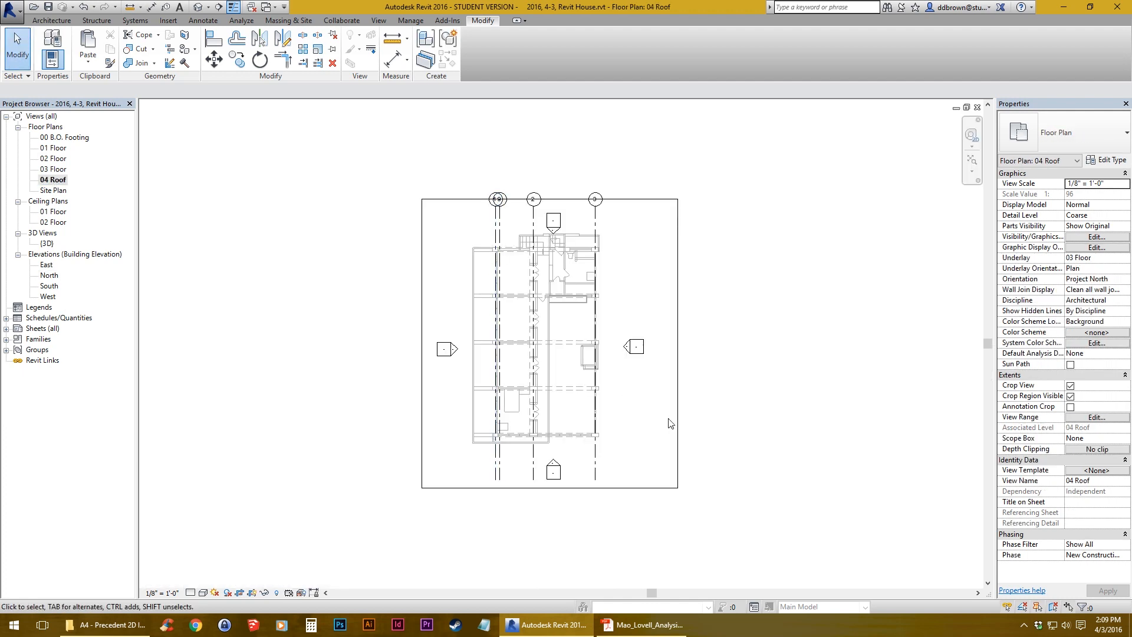
{"action": "scroll", "coordinate": [534, 266], "scroll_direction": "up", "scroll_amount": 4}
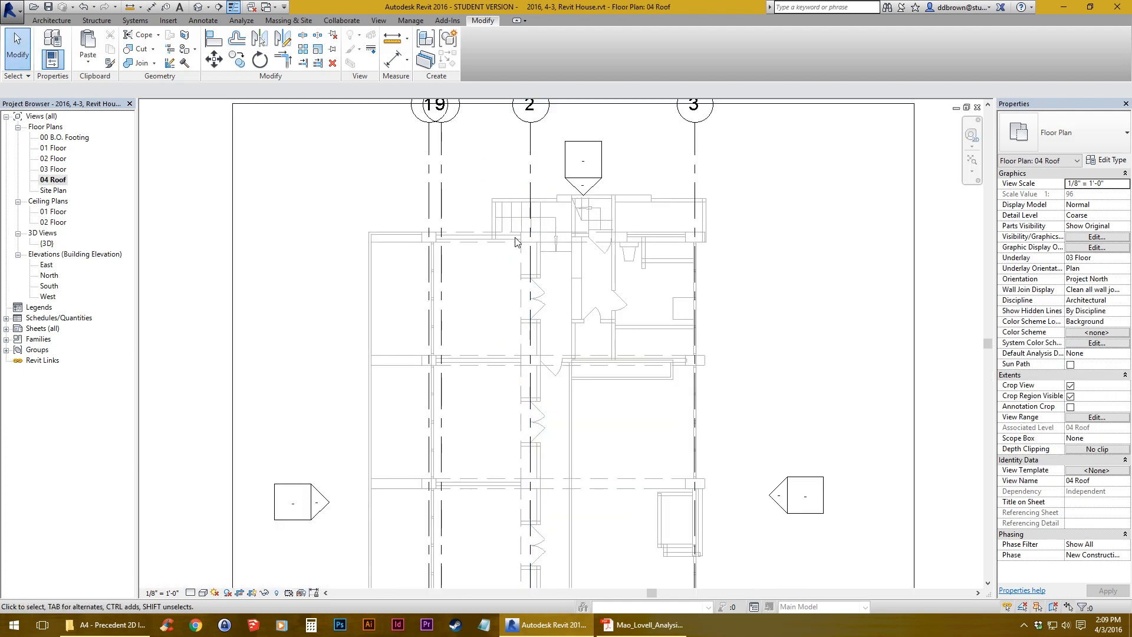
{"action": "scroll", "coordinate": [516, 241], "scroll_direction": "down", "scroll_amount": 3}
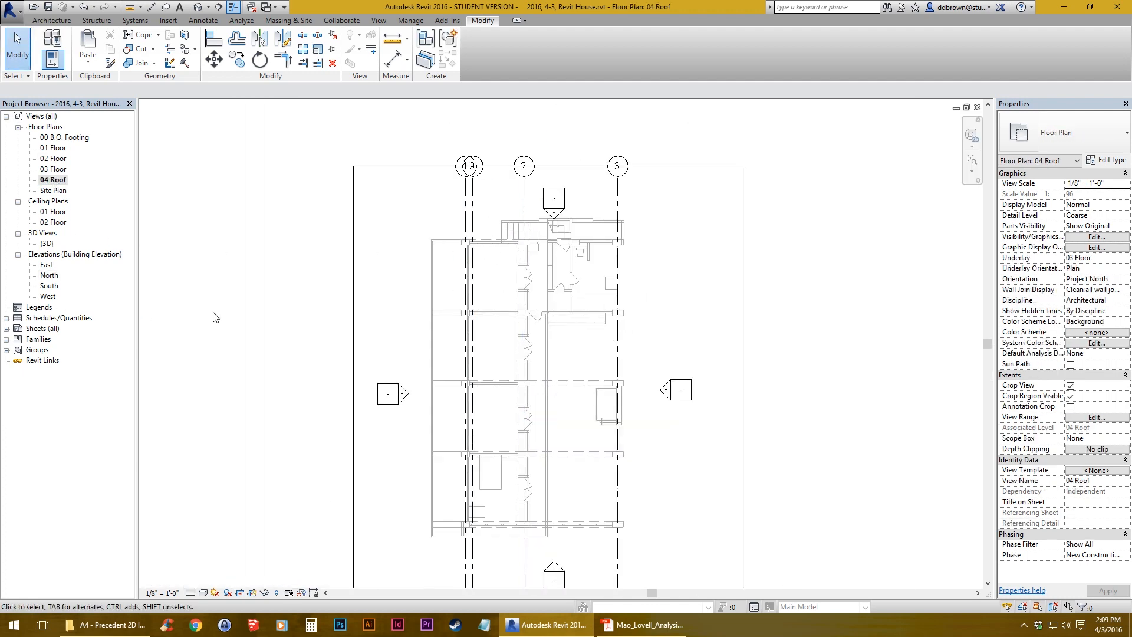
- In the East elevation, extend the upper ends of grids 4 to 8 above the 04 Roof level, and reopen the 04 Roof plan
{"action": "double_click", "coordinate": [46, 266]}
{"action": "scroll", "coordinate": [511, 535], "scroll_direction": "up", "scroll_amount": 5}
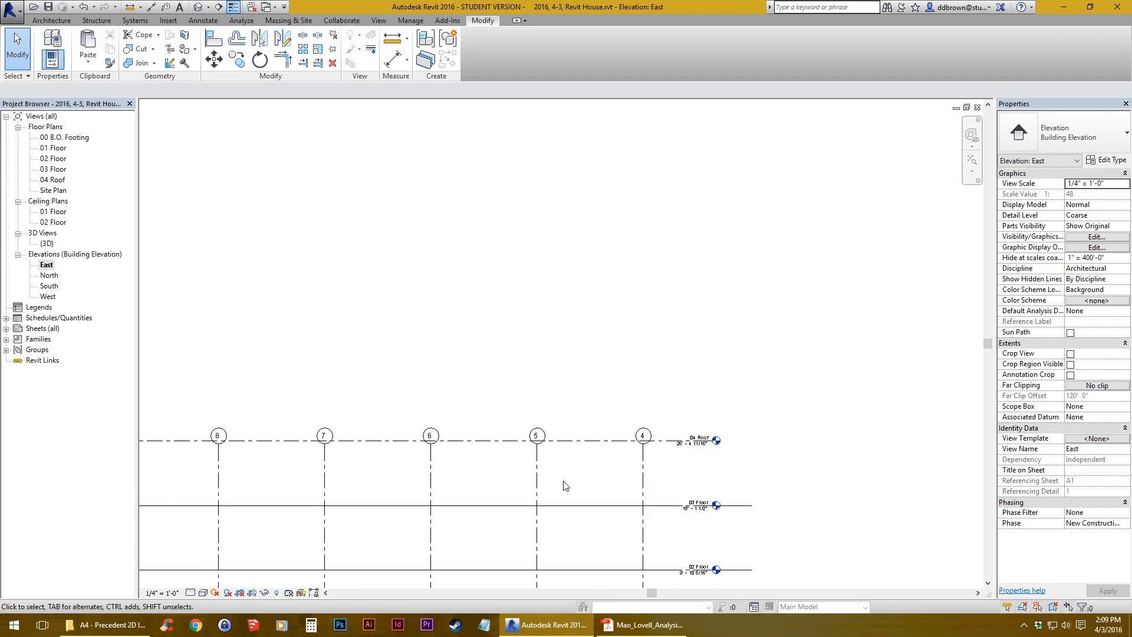
{"action": "left_click", "coordinate": [520, 463]}
{"action": "middle_click_drag", "start_coordinate": [557, 456], "coordinate": [631, 421]}
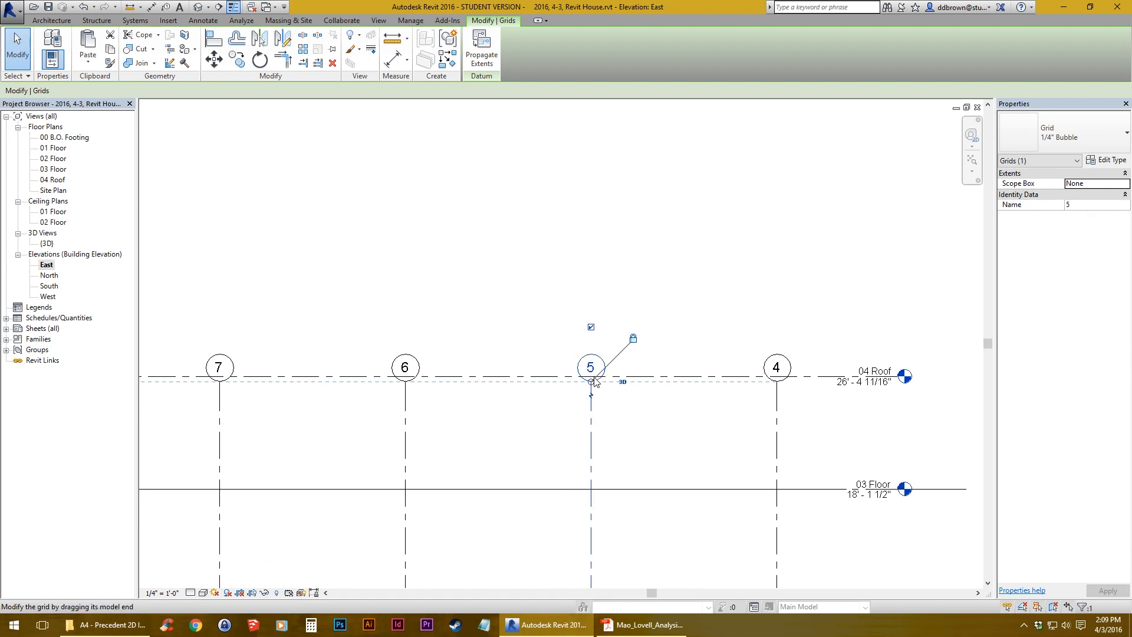
{"action": "left_click_drag", "start_coordinate": [592, 387], "coordinate": [591, 295]}
{"action": "left_click", "coordinate": [164, 250]}
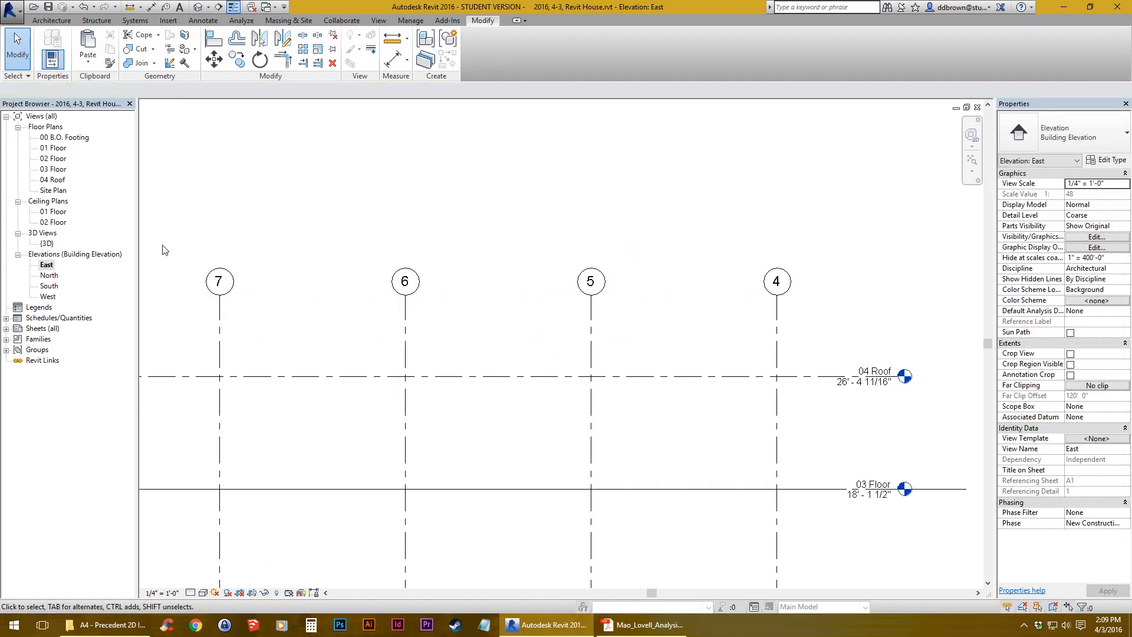
{"action": "double_click", "coordinate": [53, 179]}
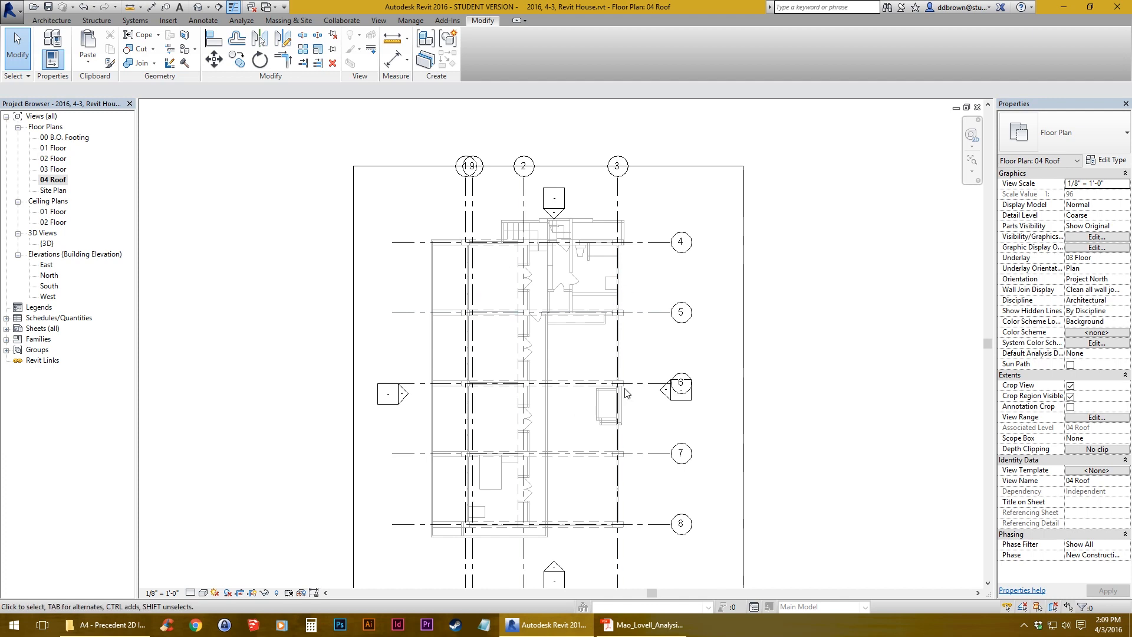
- In the 01 Floor plan, hide the grid 1 line beside the column row, as an individual element in this view
{"action": "double_click", "coordinate": [53, 148]}
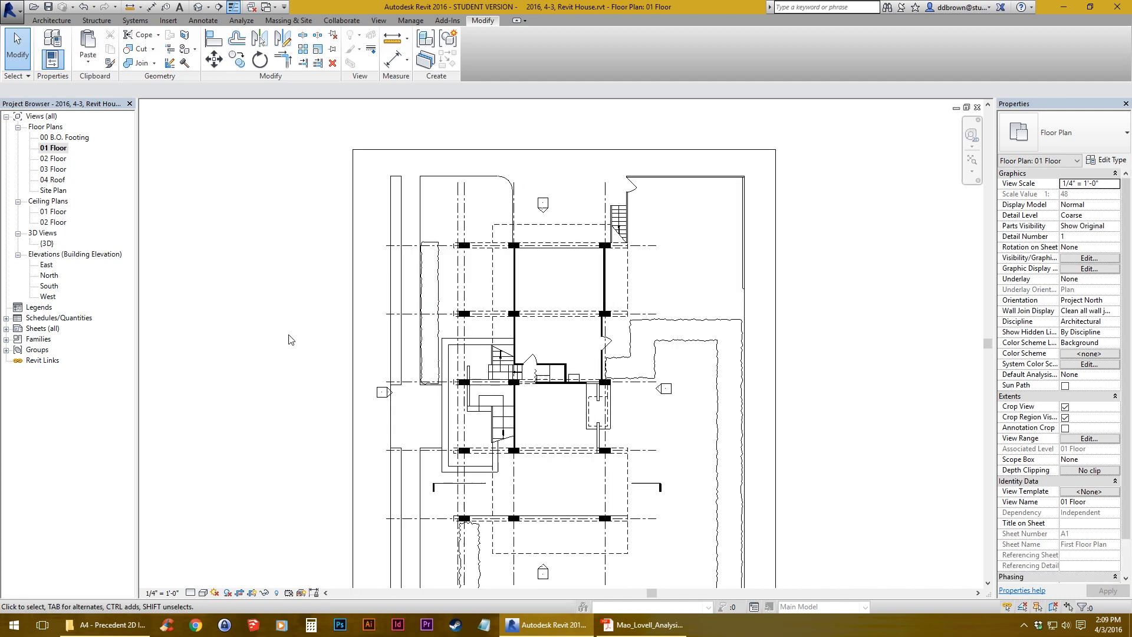
{"action": "scroll", "coordinate": [463, 254], "scroll_direction": "up", "scroll_amount": 5}
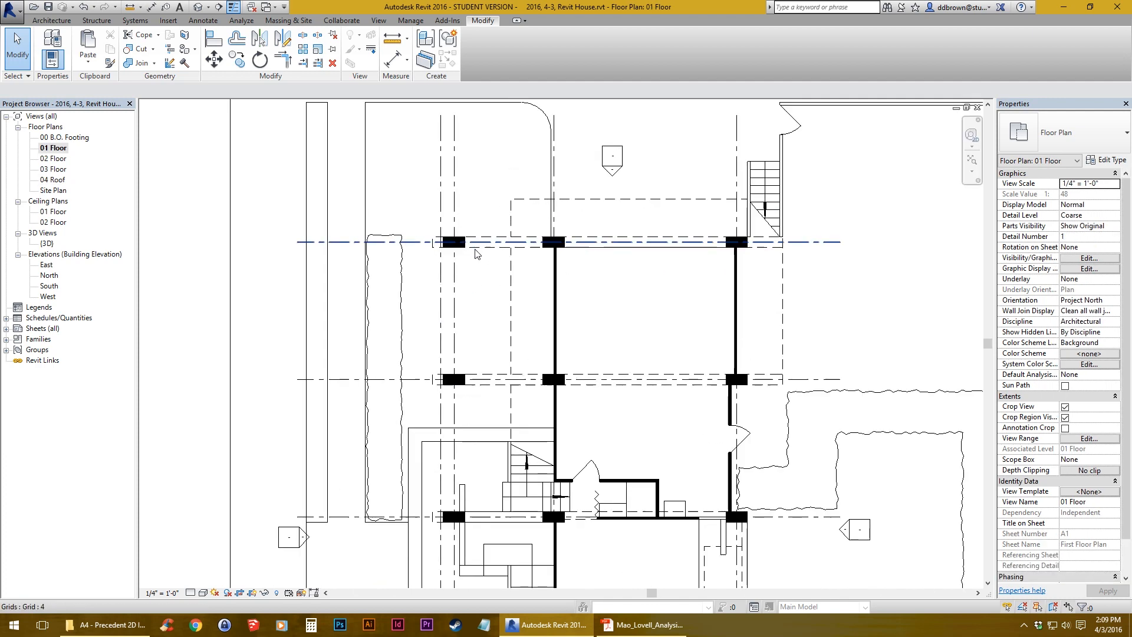
{"action": "scroll", "coordinate": [451, 260], "scroll_direction": "up", "scroll_amount": 2}
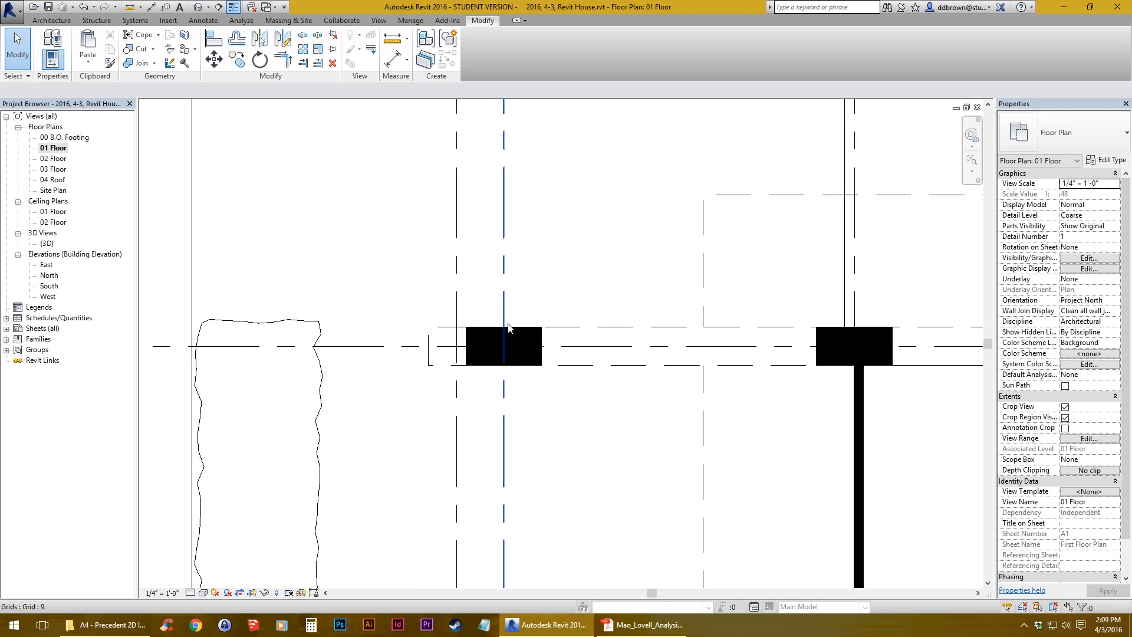
{"action": "left_click", "coordinate": [456, 274]}
{"action": "scroll", "coordinate": [457, 273], "scroll_direction": "down", "scroll_amount": 4}
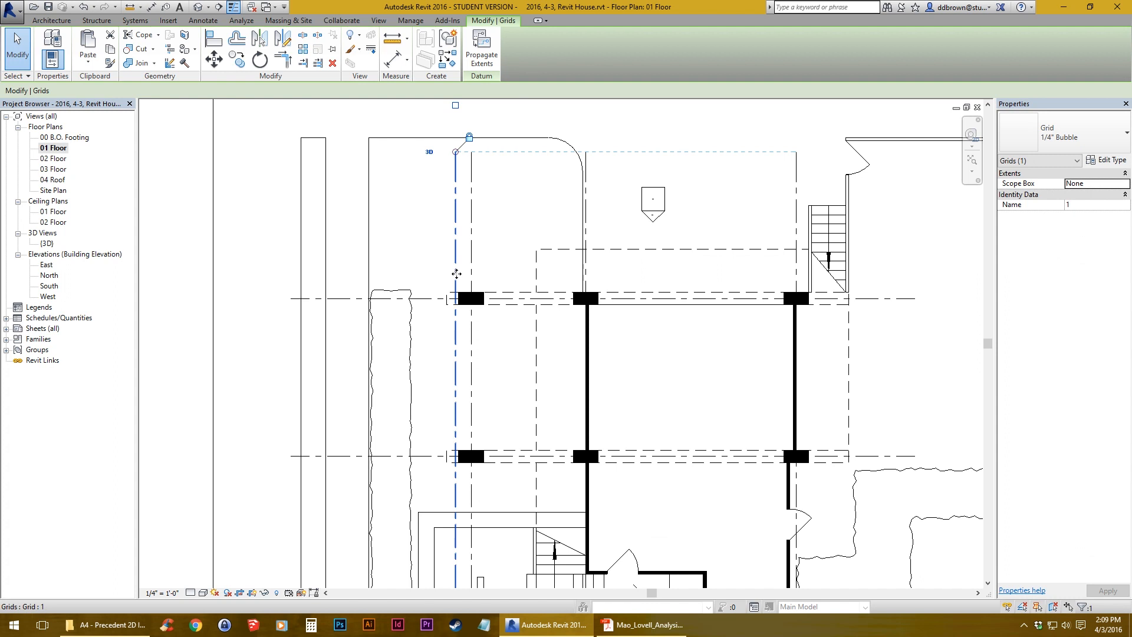
{"action": "scroll", "coordinate": [522, 303], "scroll_direction": "up", "scroll_amount": 2}
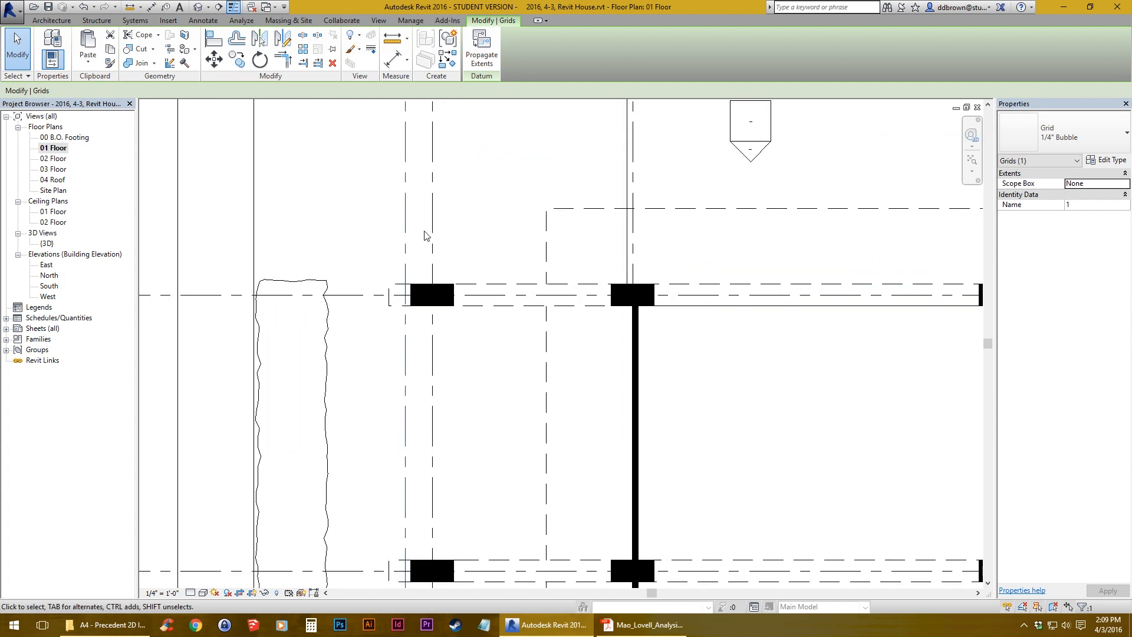
{"action": "right_click", "coordinate": [405, 226]}
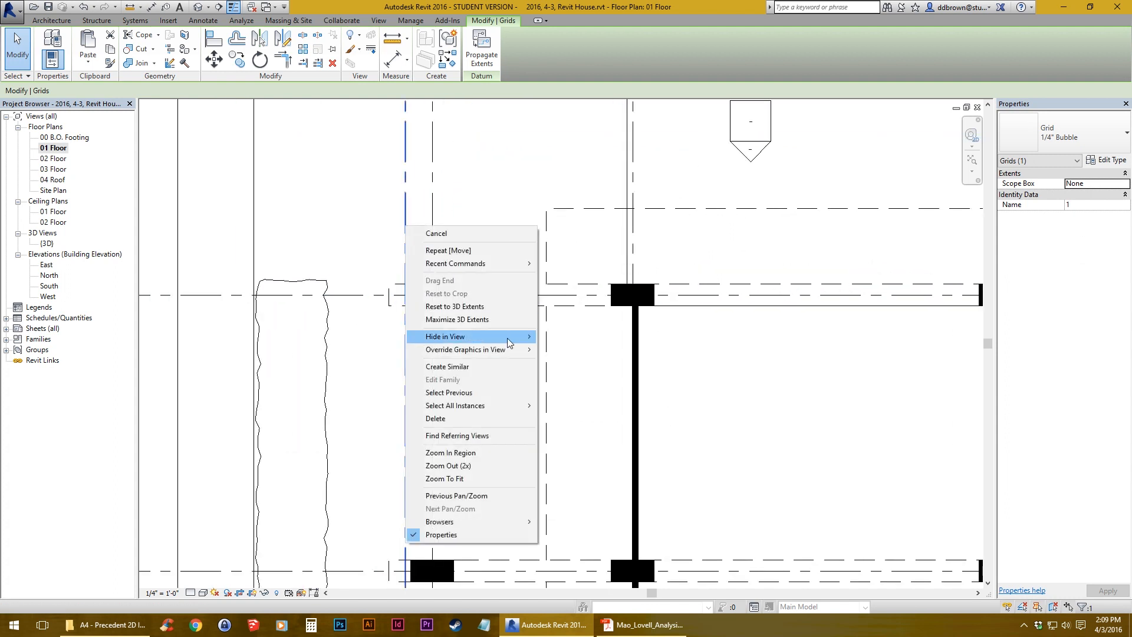
{"action": "mouse_move", "coordinate": [508, 342]}
{"action": "left_click", "coordinate": [581, 336]}
{"action": "scroll", "coordinate": [611, 508], "scroll_direction": "down", "scroll_amount": 5}
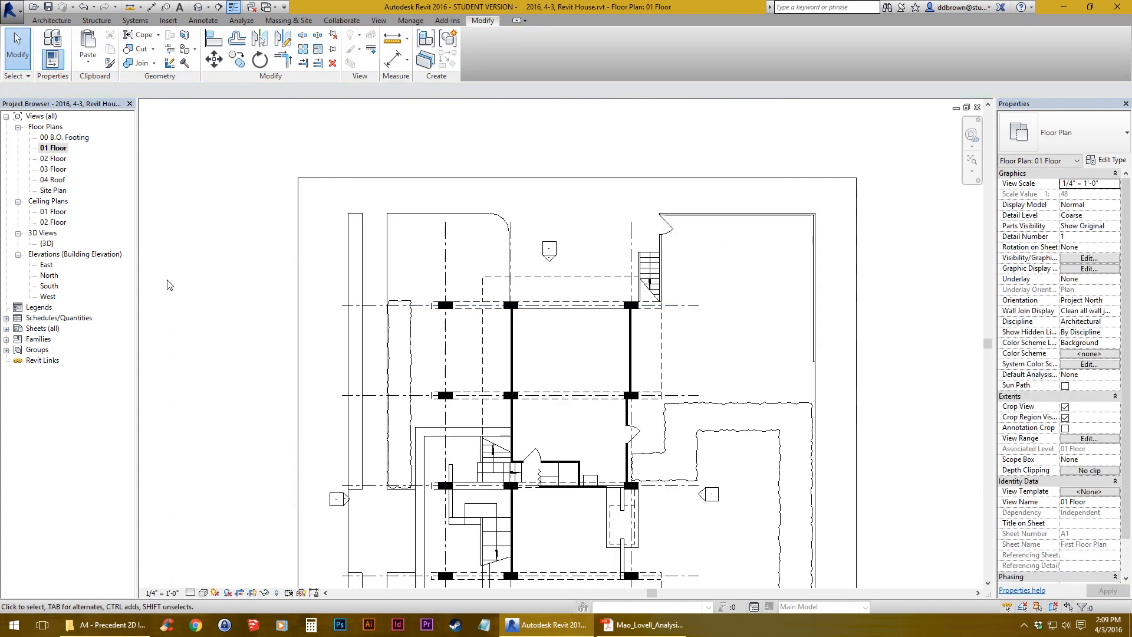
- In the 02 Floor plan, hide only the grid 9 line, as an individual element in this view
{"action": "double_click", "coordinate": [51, 159]}
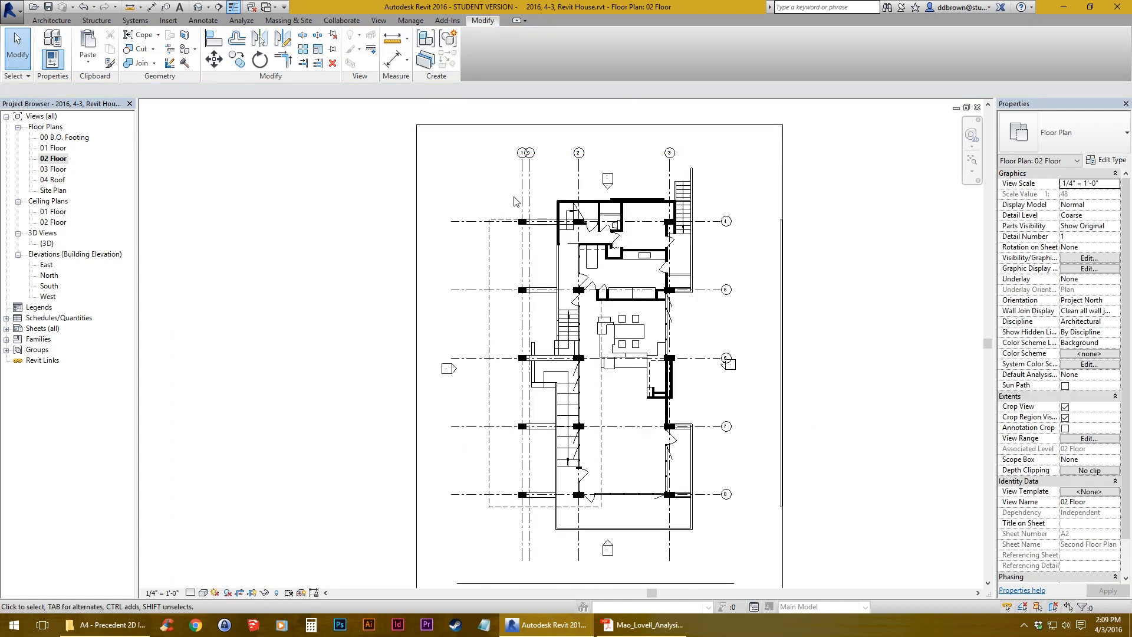
{"action": "scroll", "coordinate": [526, 236], "scroll_direction": "up", "scroll_amount": 6}
{"action": "left_click", "coordinate": [563, 211]}
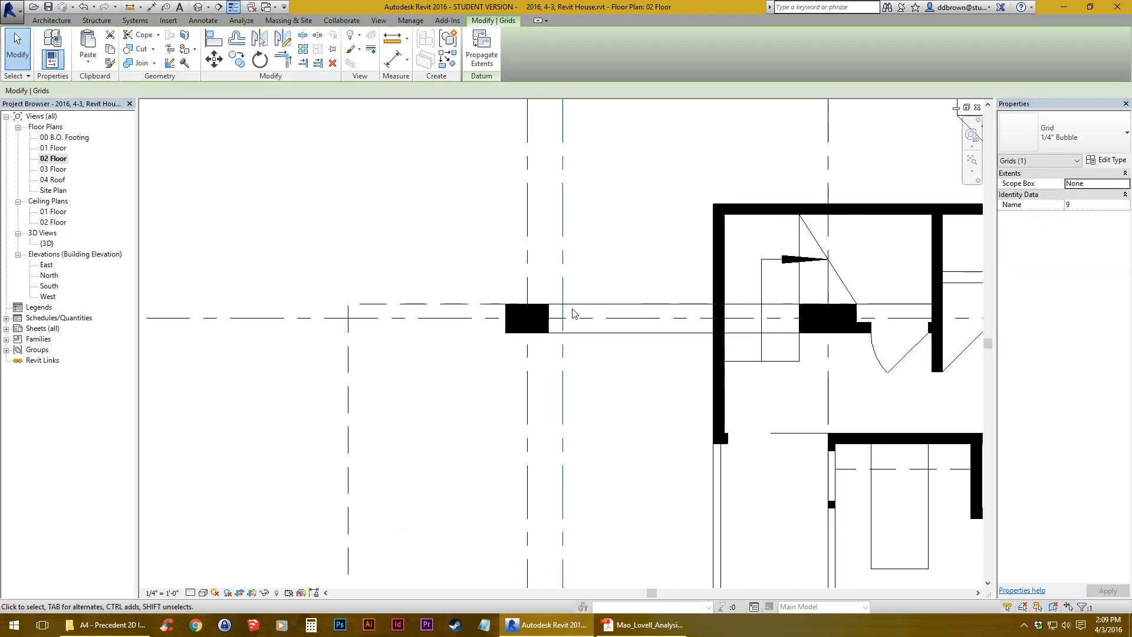
{"action": "left_click", "coordinate": [528, 246]}
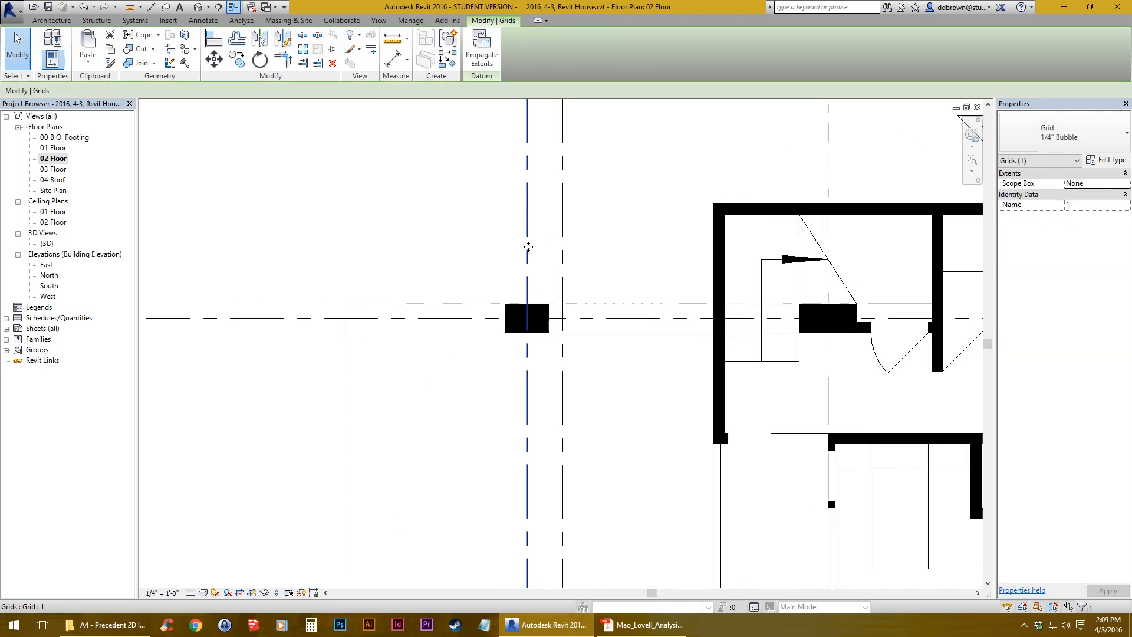
{"action": "left_click", "coordinate": [563, 203]}
{"action": "right_click", "coordinate": [563, 201]}
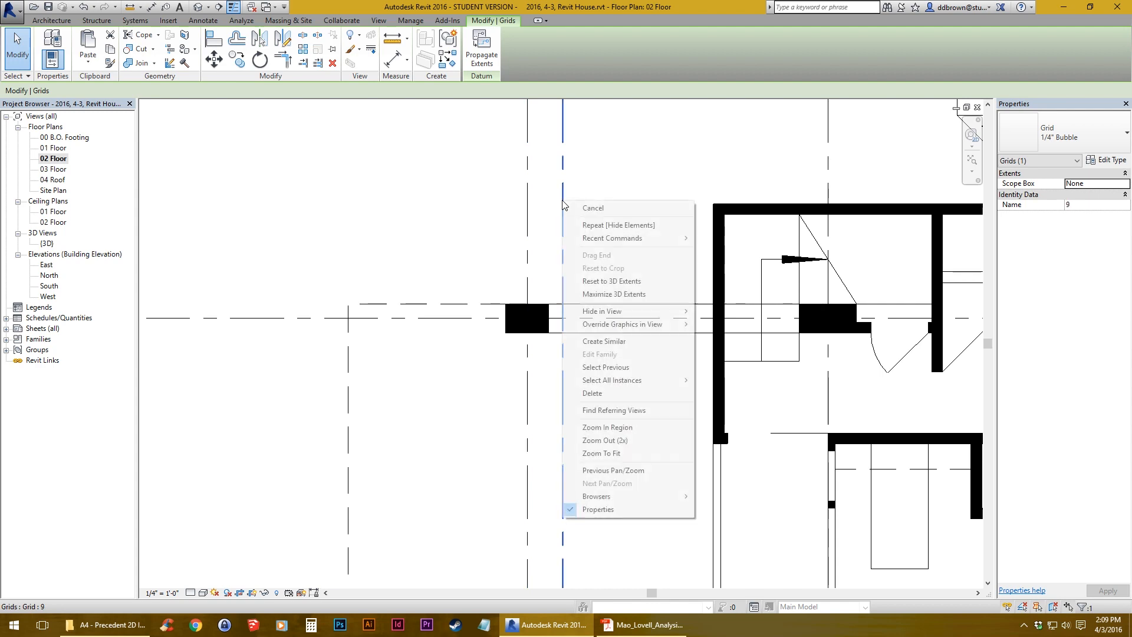
{"action": "mouse_move", "coordinate": [653, 310]}
{"action": "left_click", "coordinate": [710, 311]}
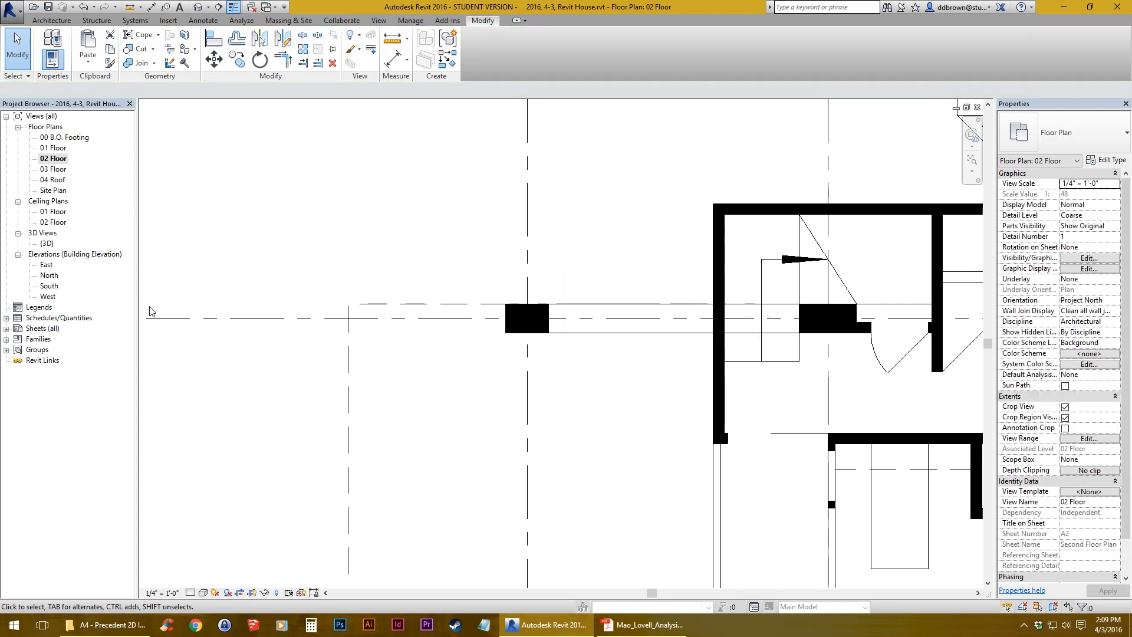
- In the 03 Floor plan, hide only the grid 9 line next to grid 1, as an individual element
{"action": "double_click", "coordinate": [53, 169]}
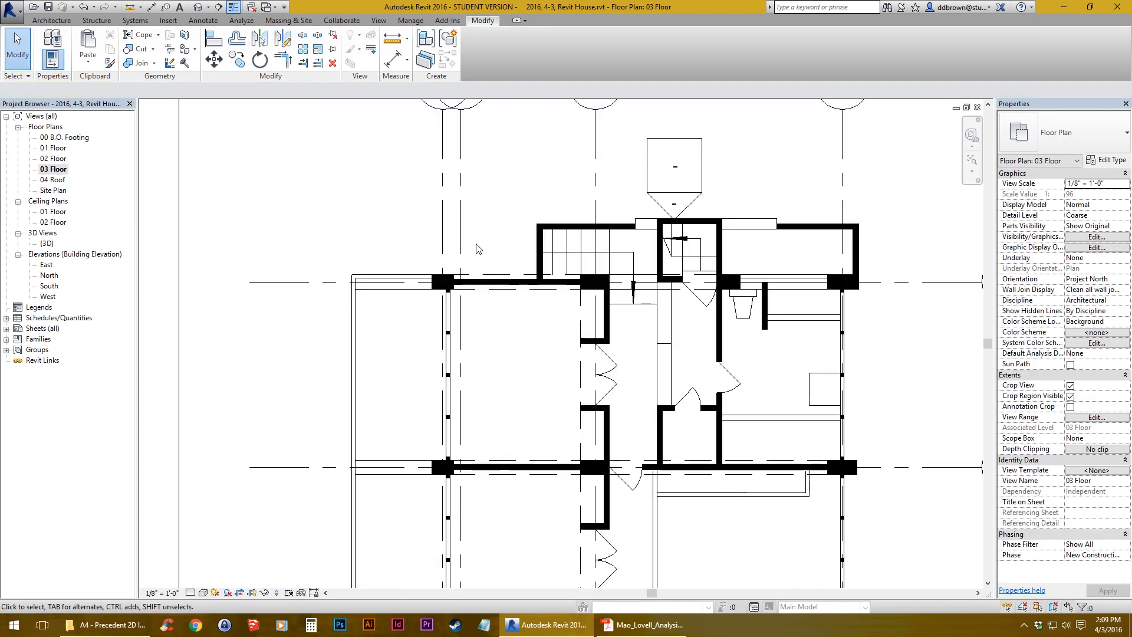
{"action": "left_click", "coordinate": [461, 242]}
{"action": "right_click", "coordinate": [463, 240]}
{"action": "mouse_move", "coordinate": [555, 352]}
{"action": "left_click", "coordinate": [652, 352]}
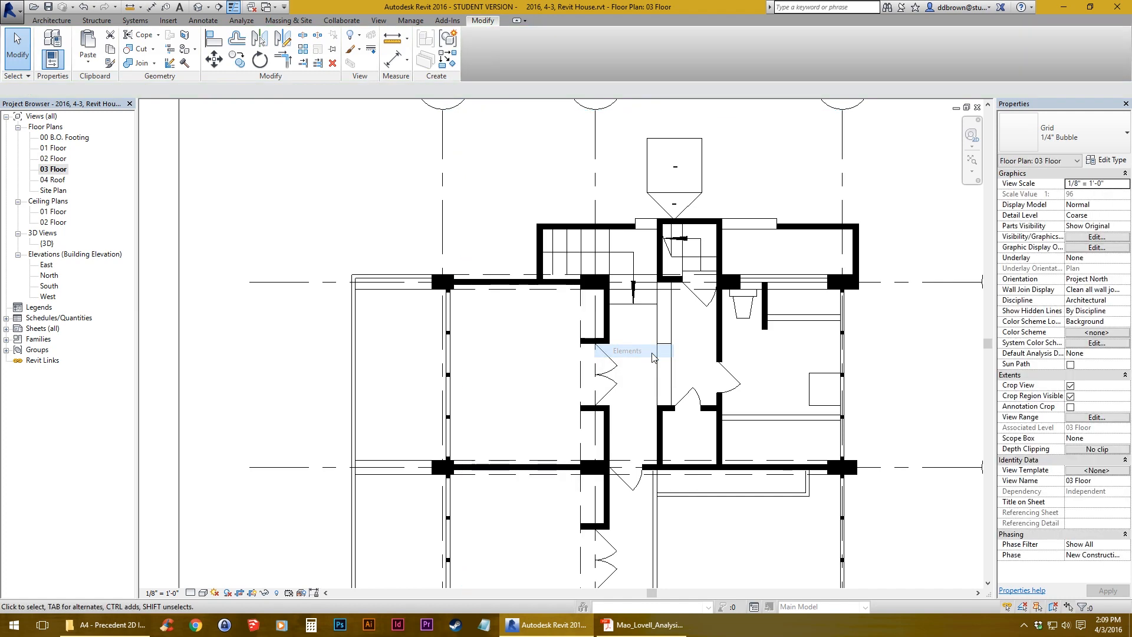
- In the 04 Roof plan, hide the grid 9 element in the view, and return to the 01 Floor plan
{"action": "double_click", "coordinate": [53, 180]}
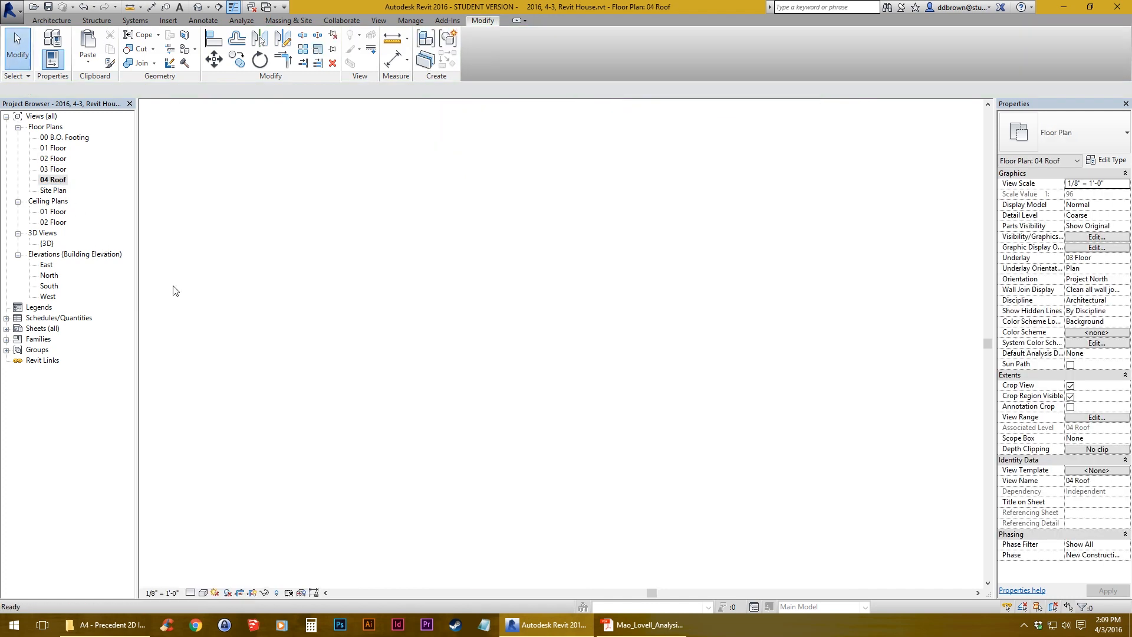
{"action": "scroll", "coordinate": [521, 254], "scroll_direction": "up", "scroll_amount": 5}
{"action": "scroll", "coordinate": [521, 253], "scroll_direction": "up", "scroll_amount": 1}
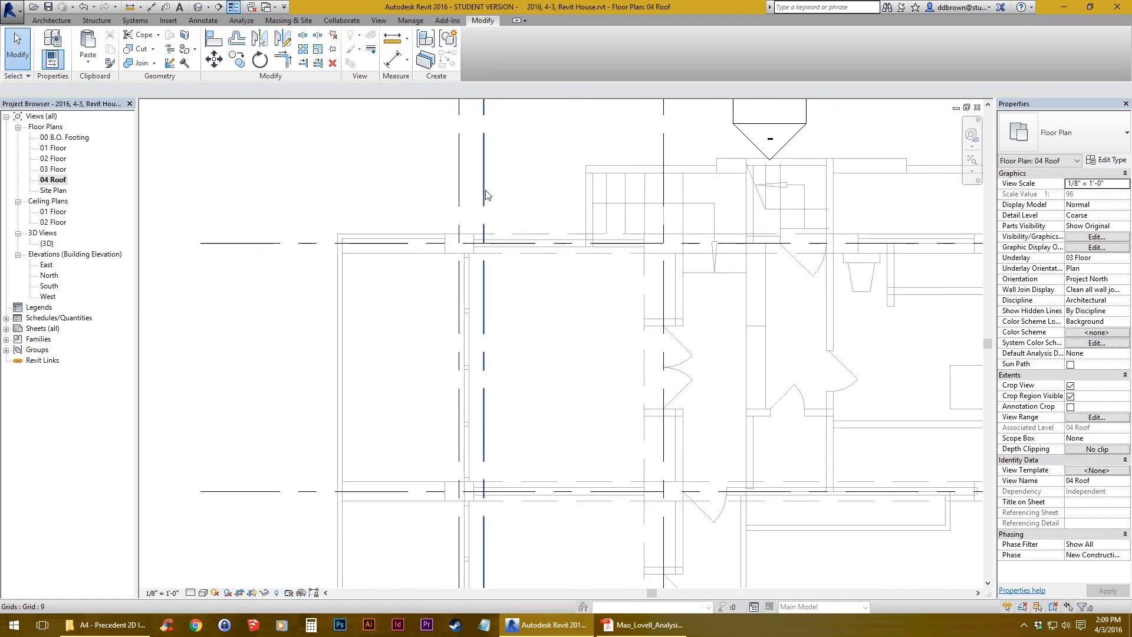
{"action": "left_click", "coordinate": [484, 192]}
{"action": "middle_click_drag", "start_coordinate": [576, 268], "coordinate": [508, 316]}
{"action": "right_click", "coordinate": [432, 226]}
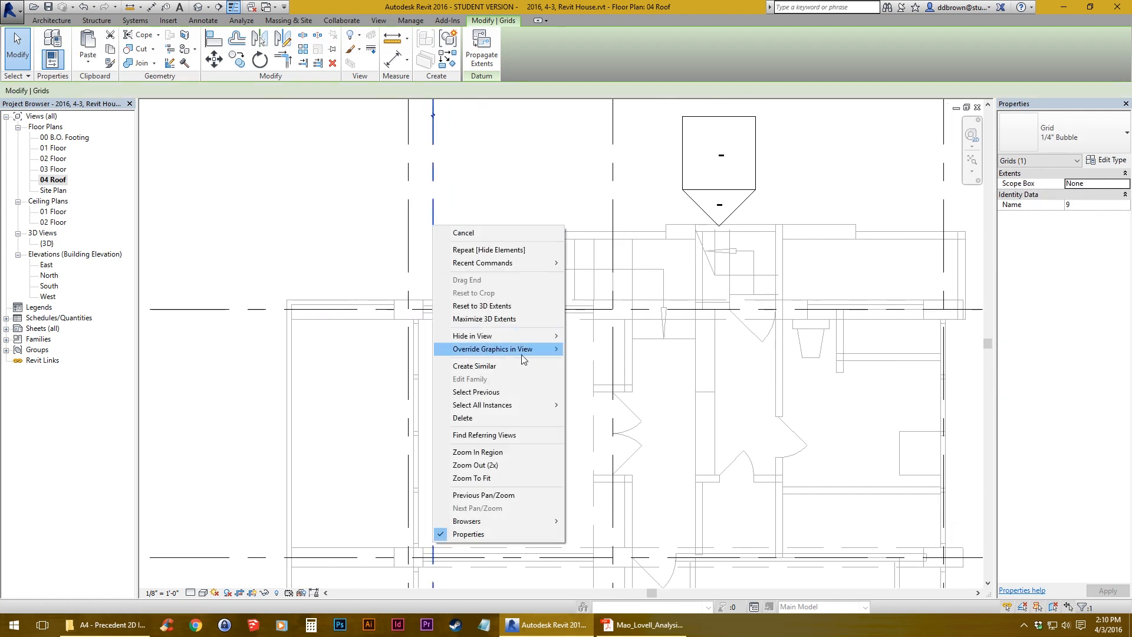
{"action": "mouse_move", "coordinate": [531, 336]}
{"action": "left_click", "coordinate": [575, 336]}
{"action": "scroll", "coordinate": [477, 265], "scroll_direction": "down", "scroll_amount": 5}
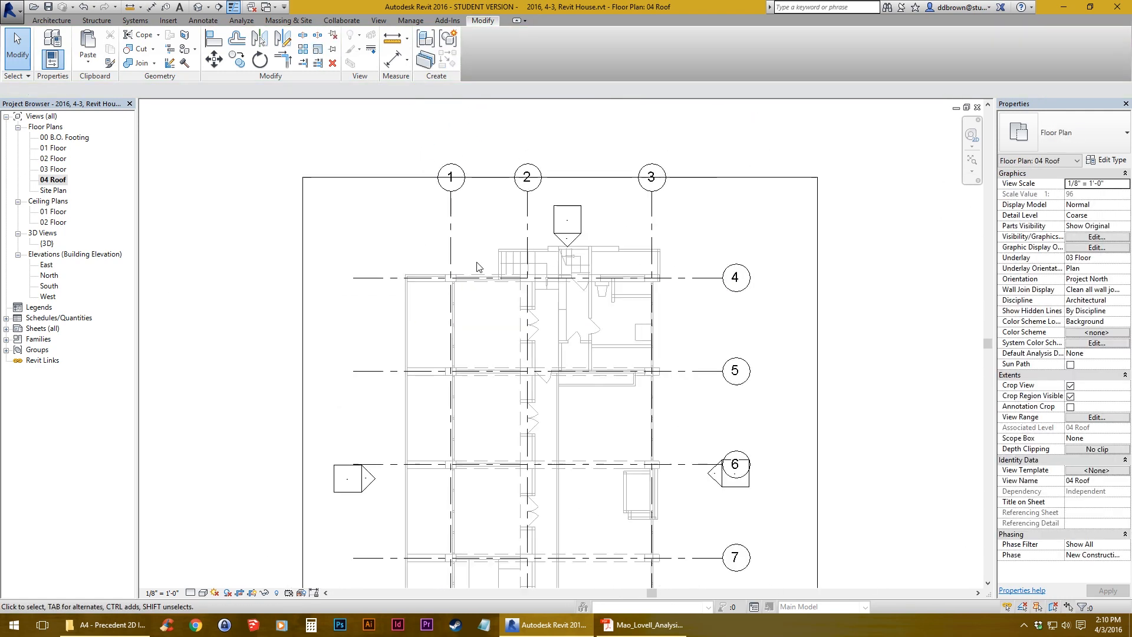
{"action": "double_click", "coordinate": [52, 149]}
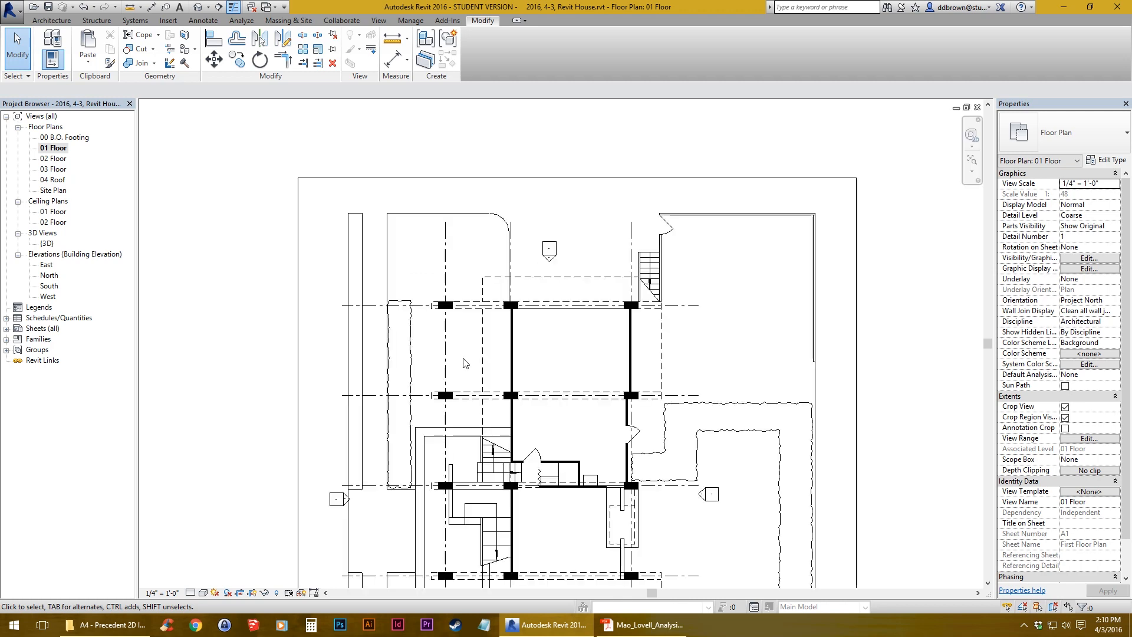